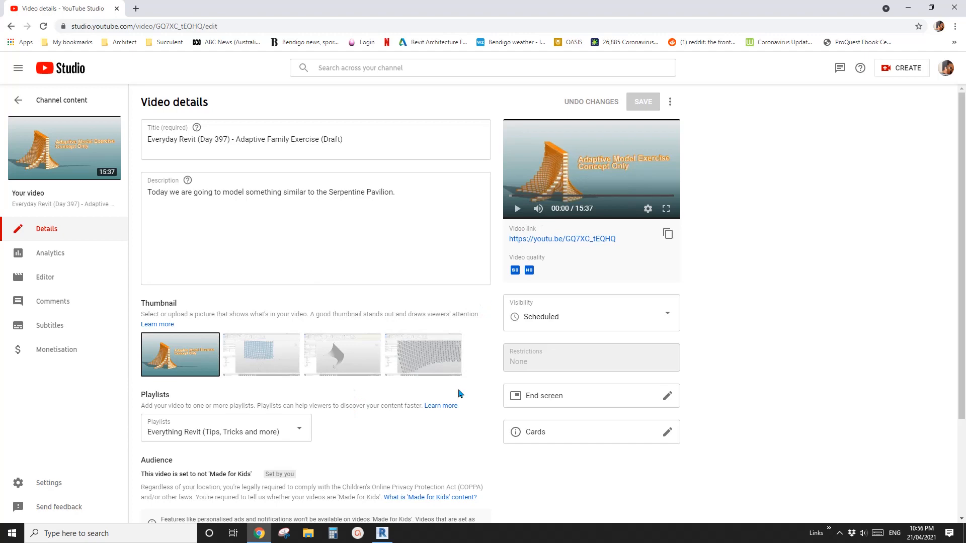
- Switch to Revit and examine the stacked-box mass model and its divided surface from several sides
{"action": "left_click", "coordinate": [383, 537]}
{"action": "mouse_move", "coordinate": [624, 370]}
{"action": "middle_mouse_down", "text": "shift"}
{"action": "mouse_move", "coordinate": [651, 383]}
{"action": "mouse_move", "coordinate": [350, 342]}
{"action": "mouse_move", "coordinate": [670, 340]}
{"action": "mouse_move", "coordinate": [635, 389]}
{"action": "mouse_move", "coordinate": [645, 388]}
{"action": "mouse_move", "coordinate": [631, 378]}
{"action": "middle_mouse_up", "text": "shift"}
{"action": "middle_click_drag", "start_coordinate": [460, 324], "coordinate": [526, 335]}
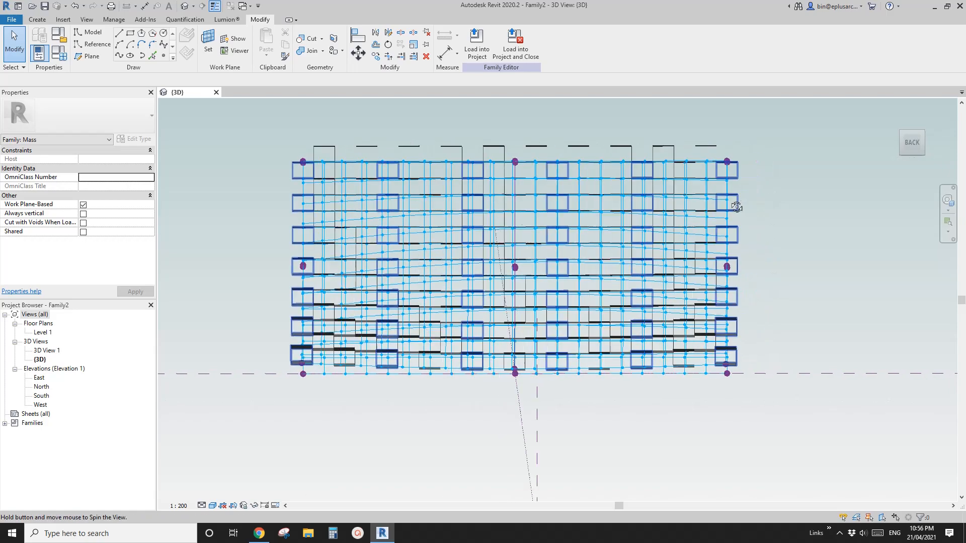
{"action": "middle_click_drag", "start_coordinate": [738, 207], "coordinate": [573, 217], "text": "shift"}
{"action": "middle_click_drag", "start_coordinate": [549, 171], "coordinate": [579, 204], "text": "shift"}
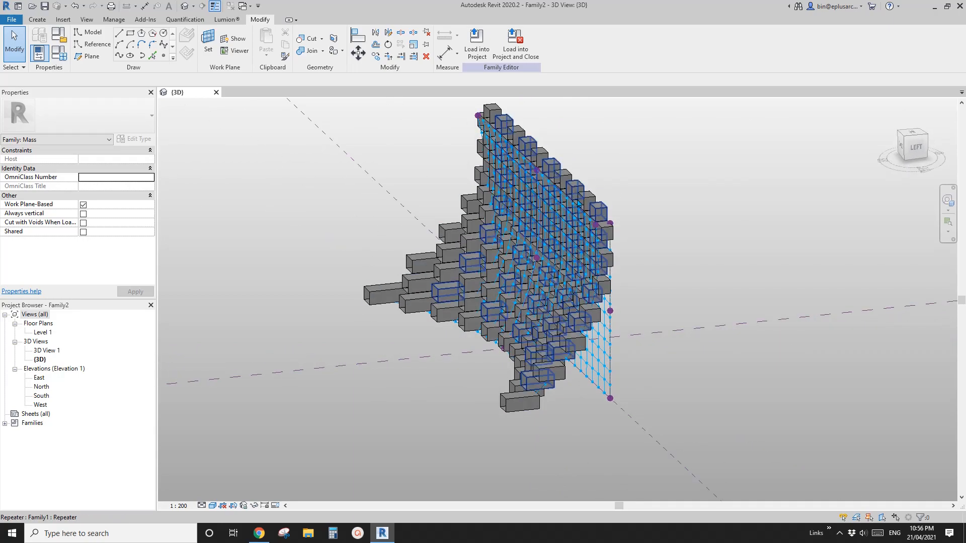
{"action": "mouse_move", "coordinate": [479, 249]}
{"action": "middle_mouse_down", "text": "shift"}
{"action": "mouse_move", "coordinate": [414, 274]}
{"action": "mouse_move", "coordinate": [379, 243]}
{"action": "mouse_move", "coordinate": [600, 327]}
{"action": "mouse_move", "coordinate": [465, 355]}
{"action": "middle_mouse_up", "text": "shift"}
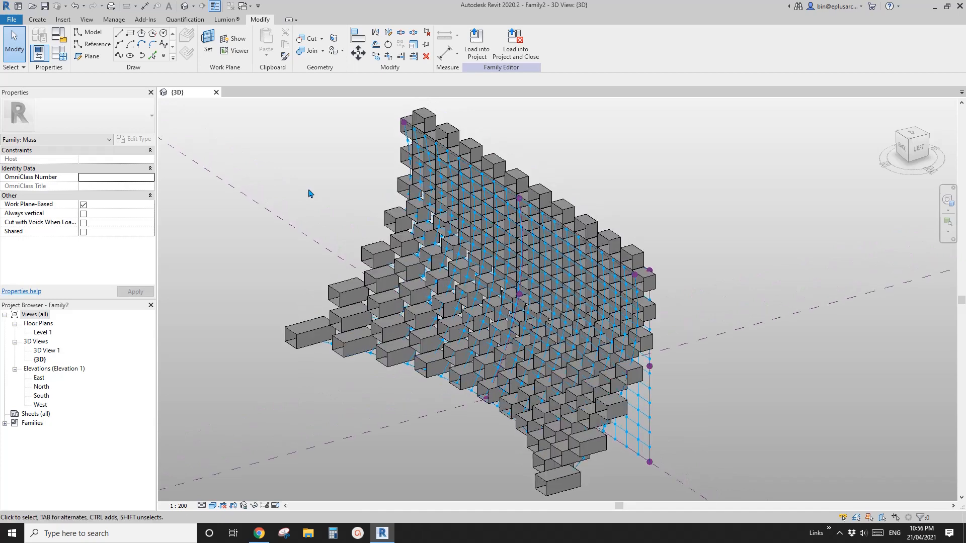
- Close the Family2 mass model without saving its changes
{"action": "left_click", "coordinate": [216, 92]}
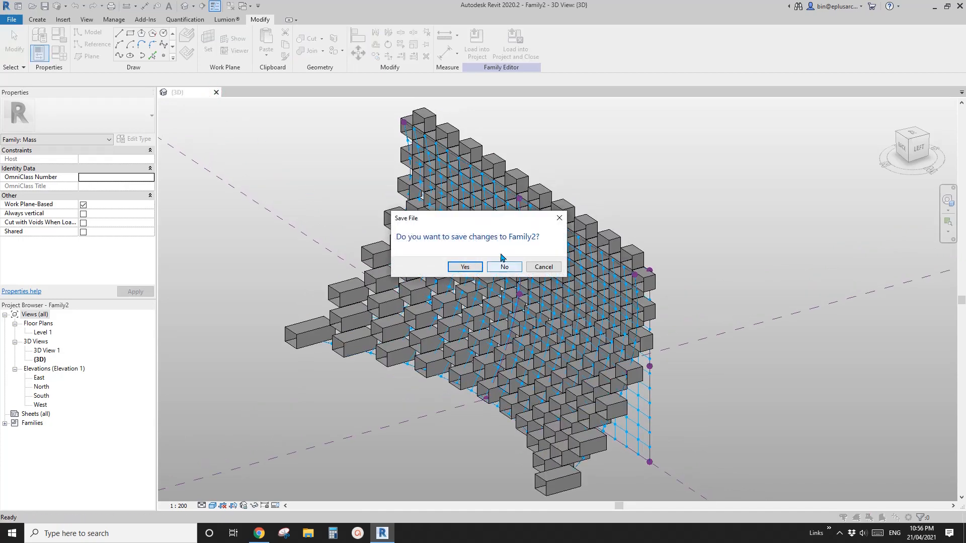
{"action": "left_click_drag", "start_coordinate": [498, 226], "coordinate": [473, 228]}
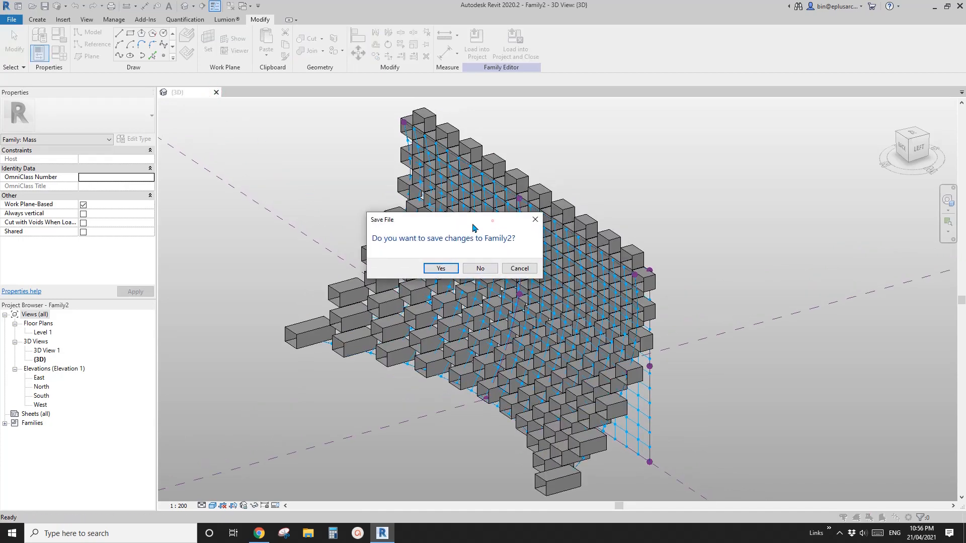
{"action": "left_click", "coordinate": [479, 269]}
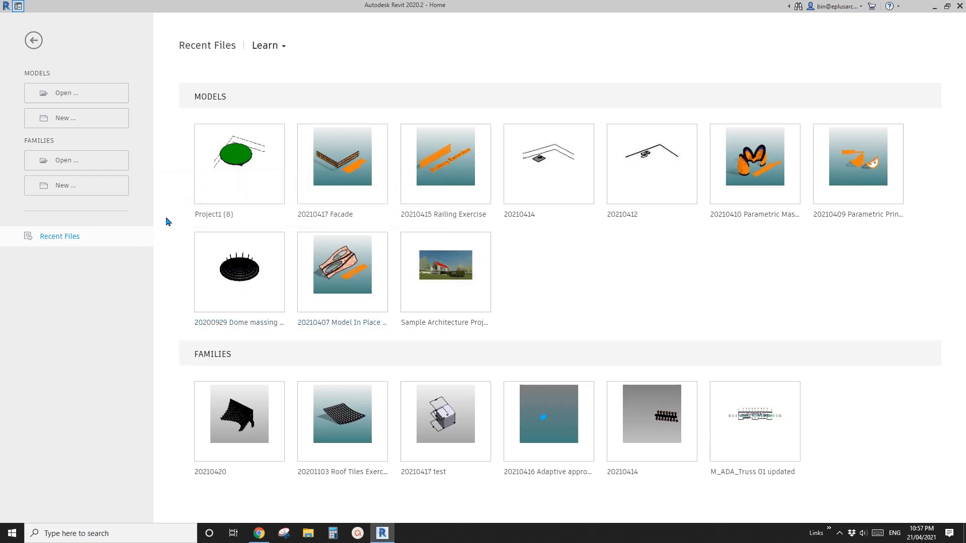
- Create a new family from the Metric Generic Model Adaptive.rft template
{"action": "left_click", "coordinate": [80, 185]}
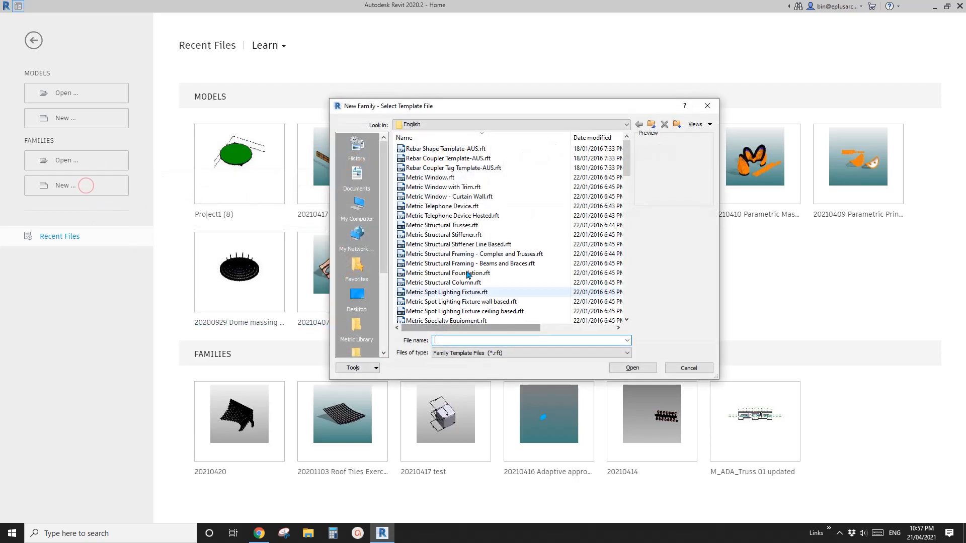
{"action": "left_click", "coordinate": [627, 244]}
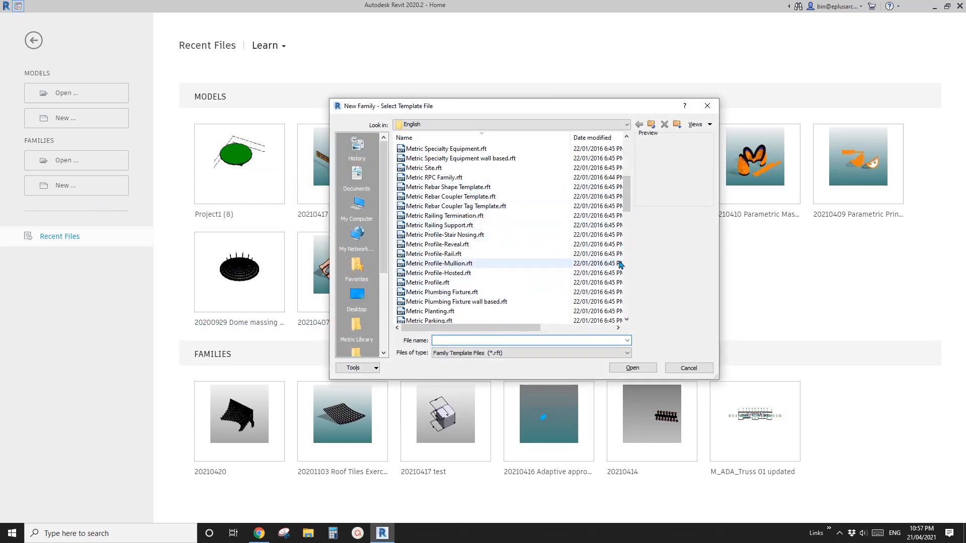
{"action": "left_click", "coordinate": [629, 239]}
{"action": "left_click", "coordinate": [468, 158]}
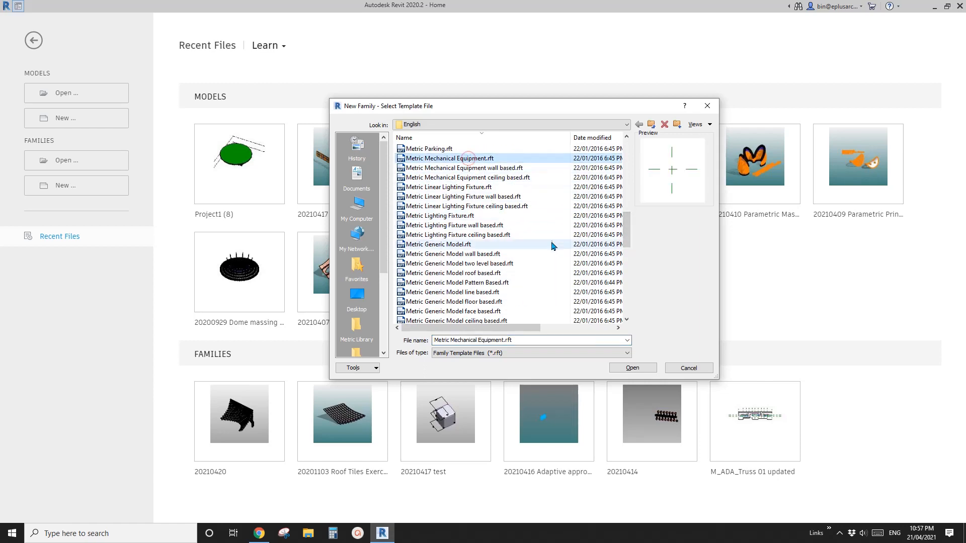
{"action": "left_click", "coordinate": [484, 254]}
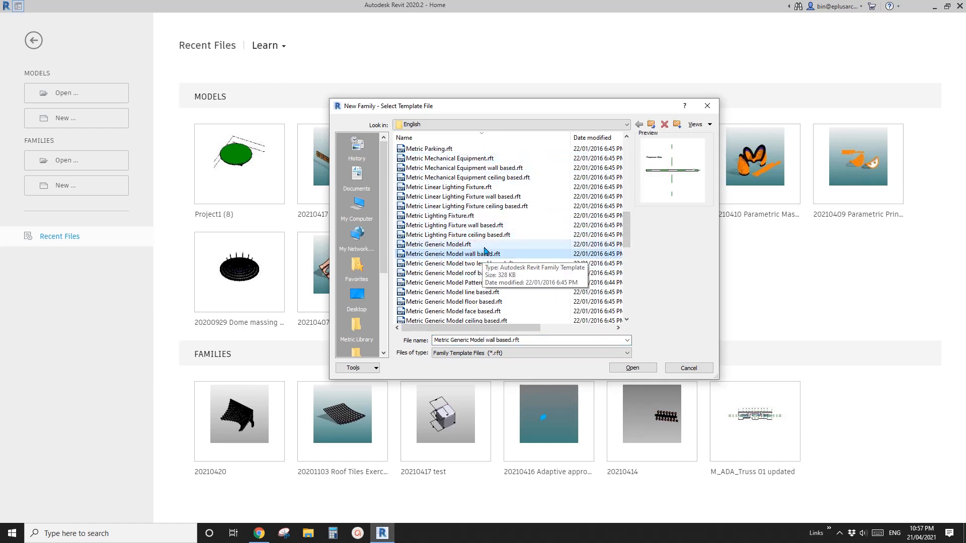
{"action": "scroll", "coordinate": [533, 198], "scroll_direction": "up", "scroll_amount": 5}
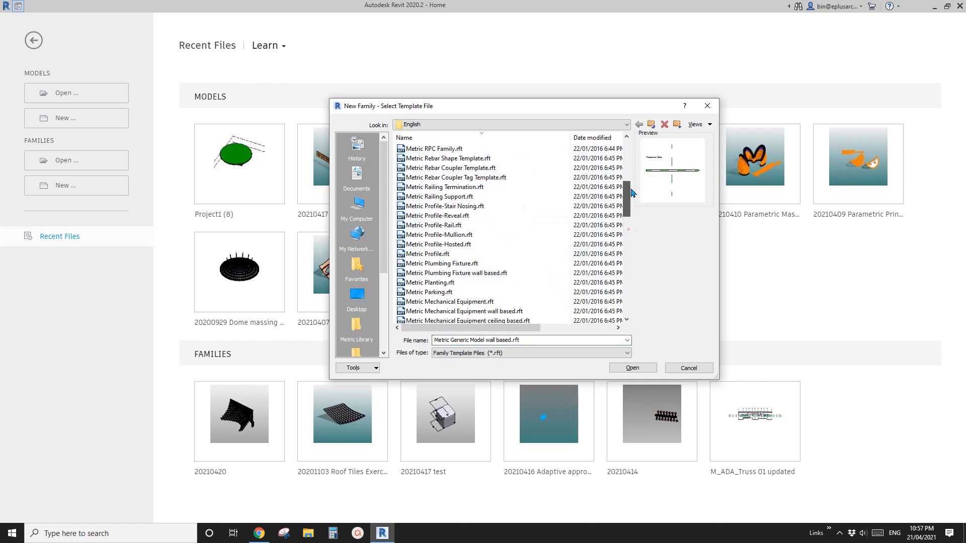
{"action": "left_click", "coordinate": [548, 137]}
{"action": "left_click", "coordinate": [476, 237]}
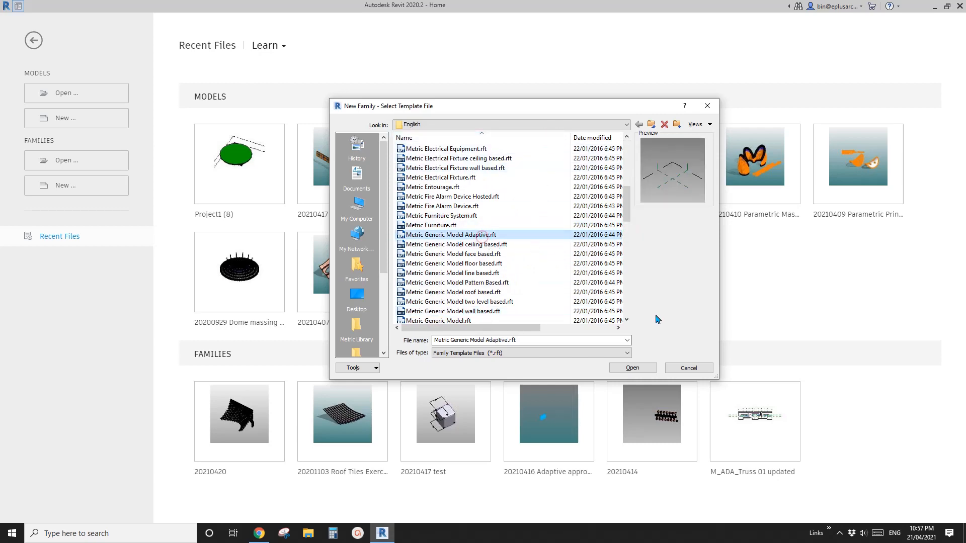
{"action": "left_click", "coordinate": [646, 369]}
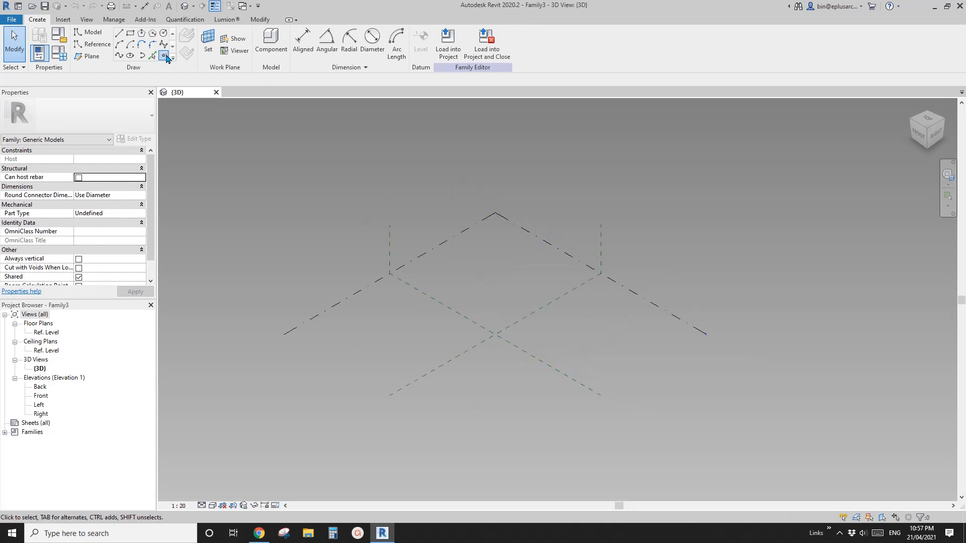
- Place a reference point on the reference level, inside the area bounded by the reference planes, and make it adaptive
{"action": "left_click", "coordinate": [164, 55]}
{"action": "left_click", "coordinate": [492, 297]}
{"action": "key", "text": "Escape"}
{"action": "key", "text": "Escape"}
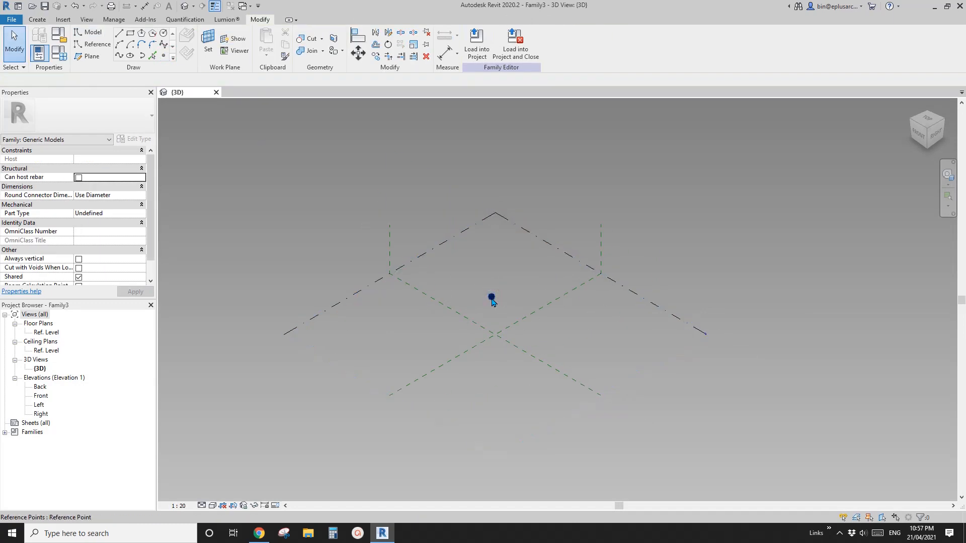
{"action": "left_click", "coordinate": [492, 298]}
{"action": "scroll", "coordinate": [491, 301], "scroll_direction": "up", "scroll_amount": 2}
{"action": "left_click", "coordinate": [526, 44]}
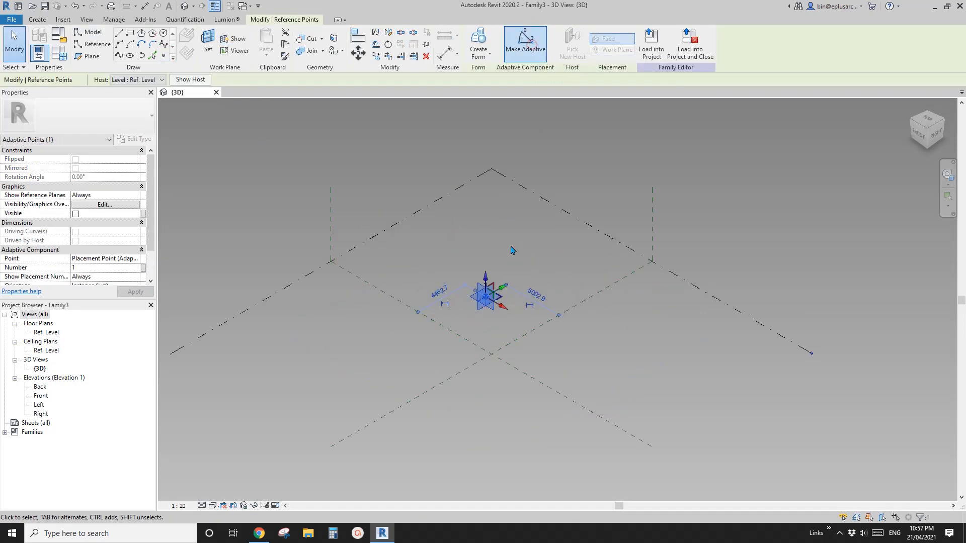
{"action": "scroll", "coordinate": [530, 261], "scroll_direction": "up", "scroll_amount": 2}
{"action": "key", "text": "Escape"}
- Place a reference point hosted on the adaptive point's horizontal plane and raise it to an offset of about 2918
{"action": "left_click", "coordinate": [165, 57]}
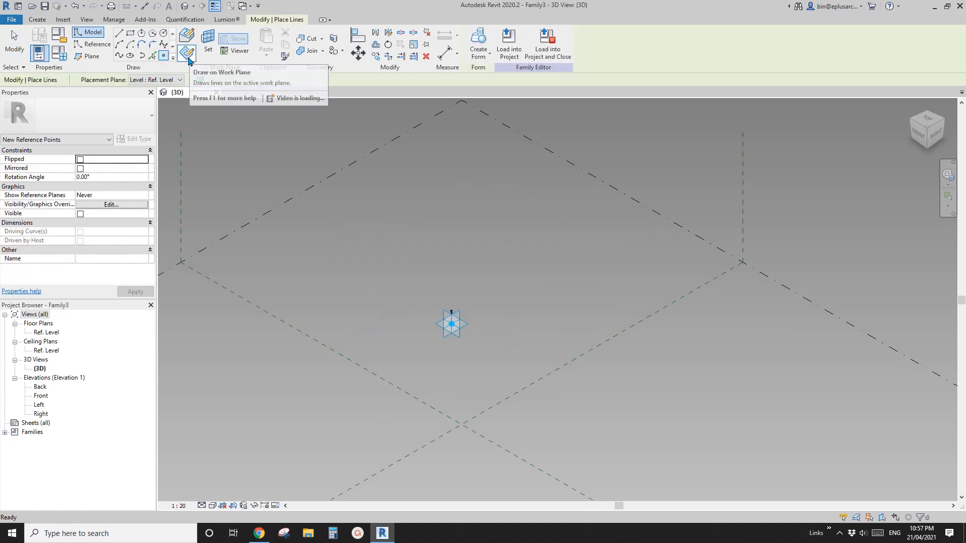
{"action": "left_click", "coordinate": [208, 40]}
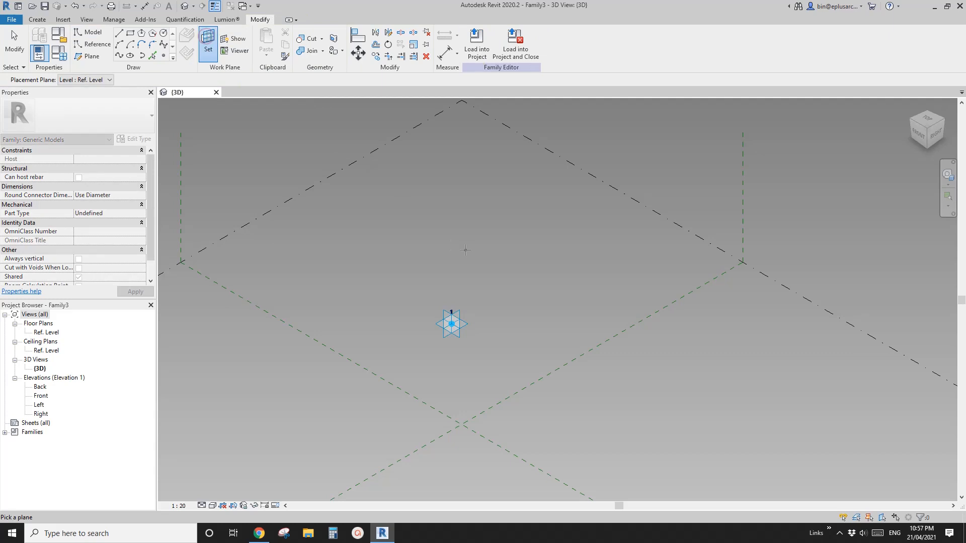
{"action": "left_click", "coordinate": [467, 325]}
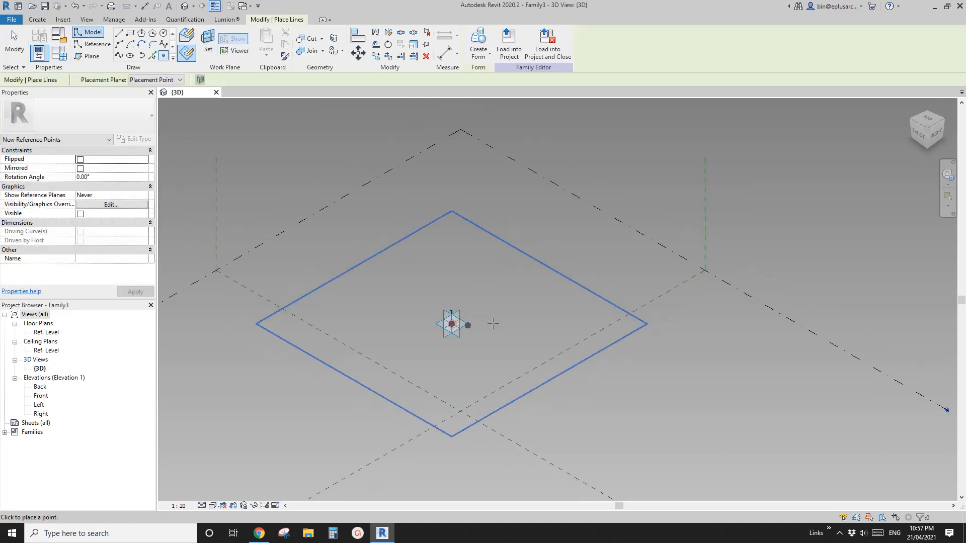
{"action": "key", "text": "Escape"}
{"action": "left_click", "coordinate": [453, 325]}
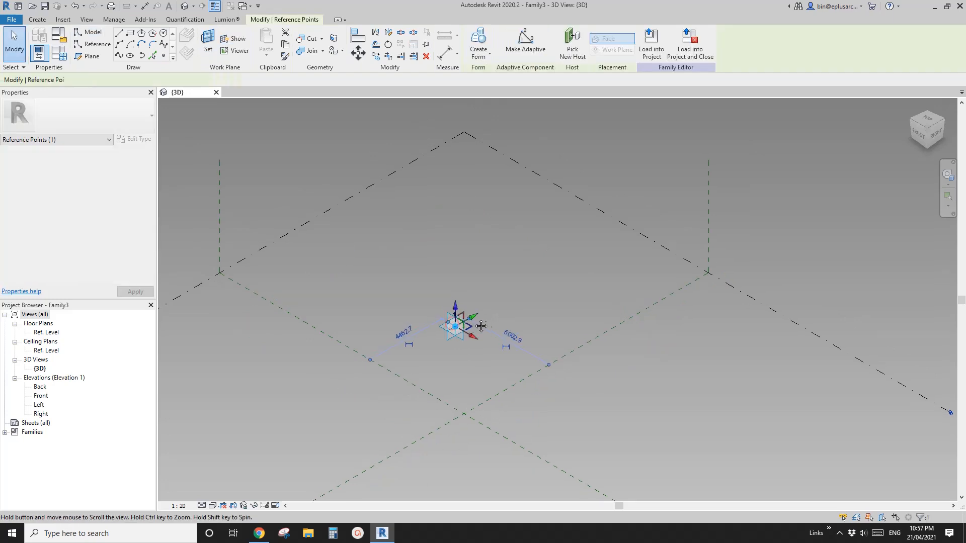
{"action": "left_click_drag", "start_coordinate": [455, 307], "coordinate": [461, 271]}
{"action": "key", "text": "Escape"}
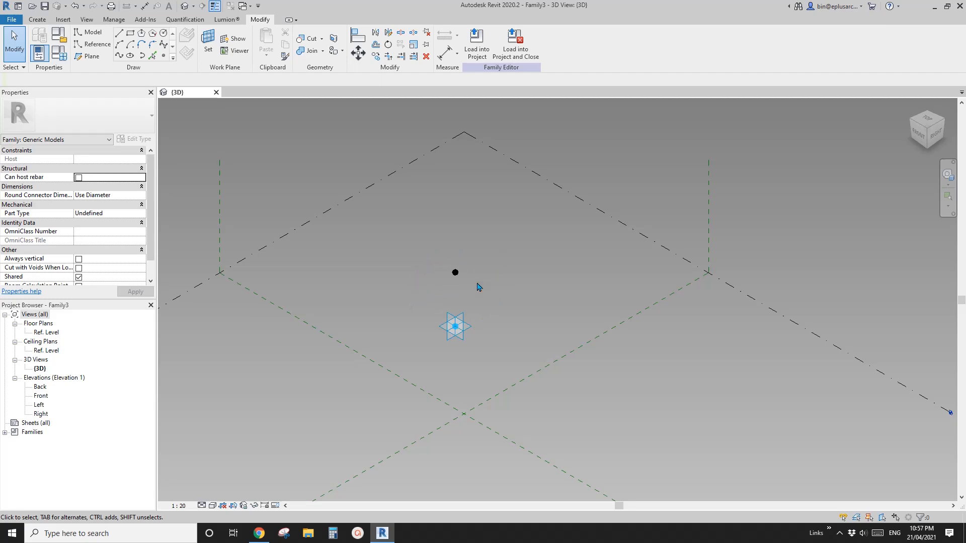
- Associate the raised reference point's offset with a new instance family parameter named A
{"action": "scroll", "coordinate": [457, 269], "scroll_direction": "up", "scroll_amount": 1}
{"action": "middle_click_drag", "start_coordinate": [459, 268], "coordinate": [456, 270]}
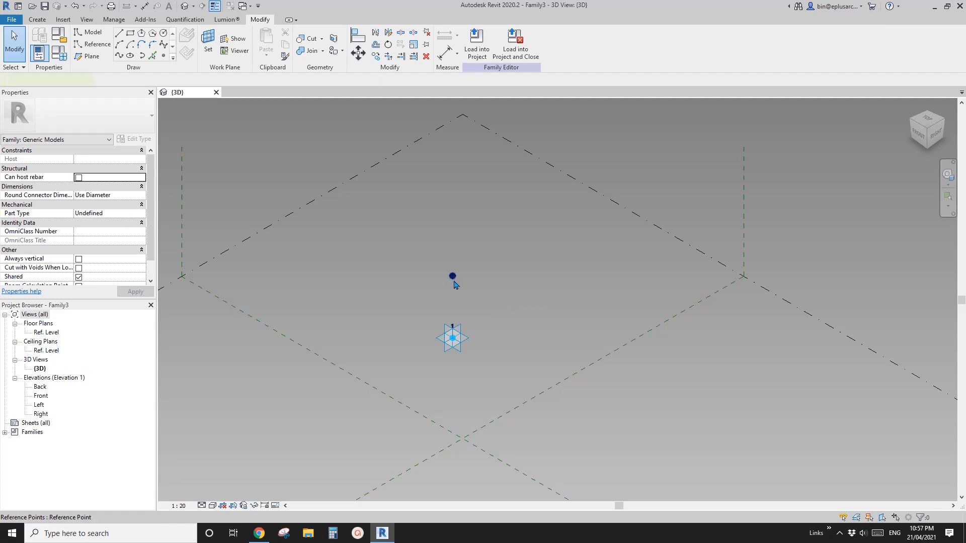
{"action": "left_click", "coordinate": [453, 278]}
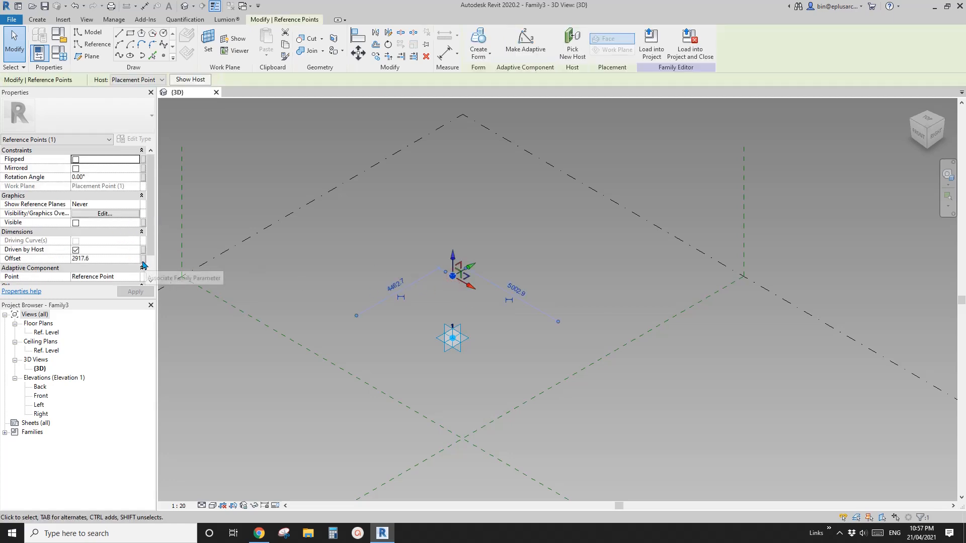
{"action": "left_click", "coordinate": [143, 259]}
{"action": "left_click", "coordinate": [179, 316]}
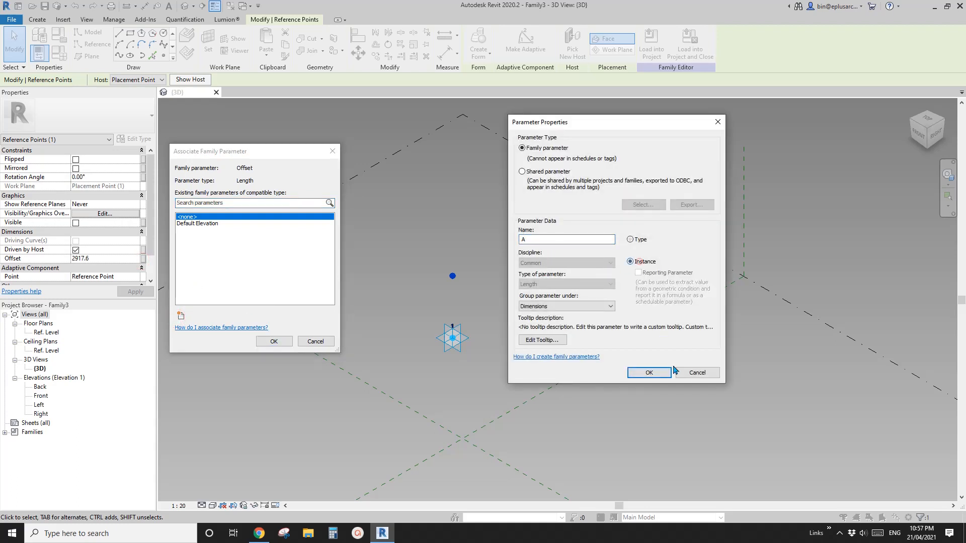
{"action": "left_click", "coordinate": [656, 373]}
{"action": "left_click", "coordinate": [274, 342]}
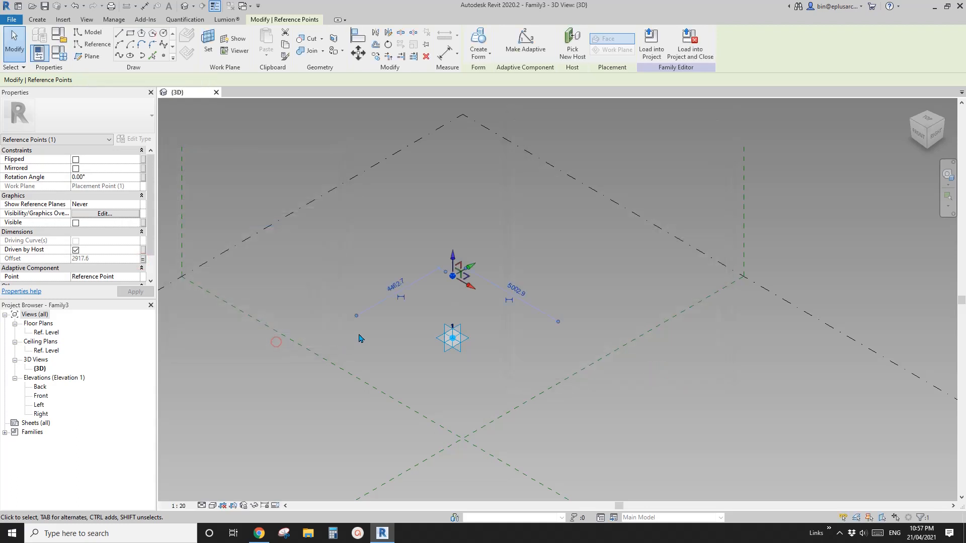
- Set the raised reference point to always show its reference planes
{"action": "middle_click_drag", "start_coordinate": [523, 312], "coordinate": [493, 334]}
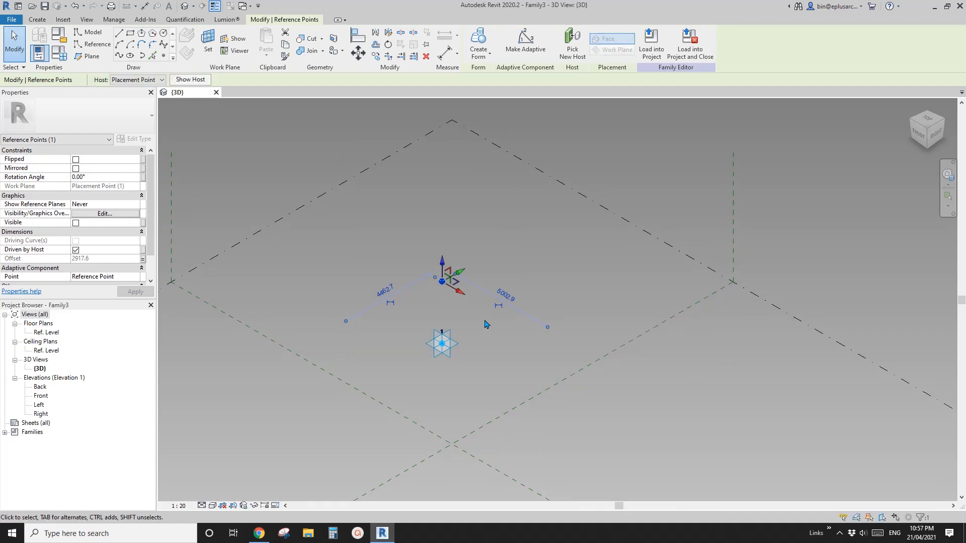
{"action": "scroll", "coordinate": [475, 314], "scroll_direction": "up", "scroll_amount": 2}
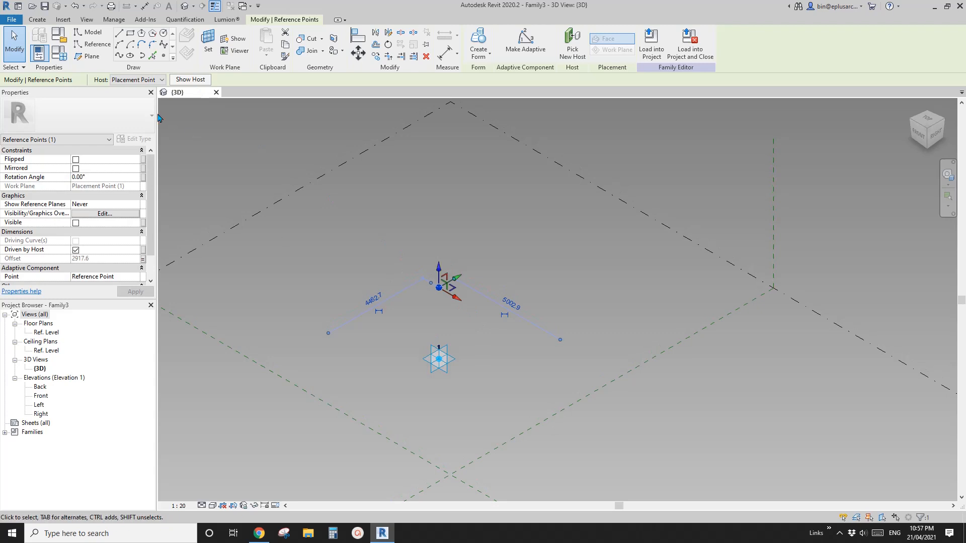
{"action": "left_click", "coordinate": [136, 204]}
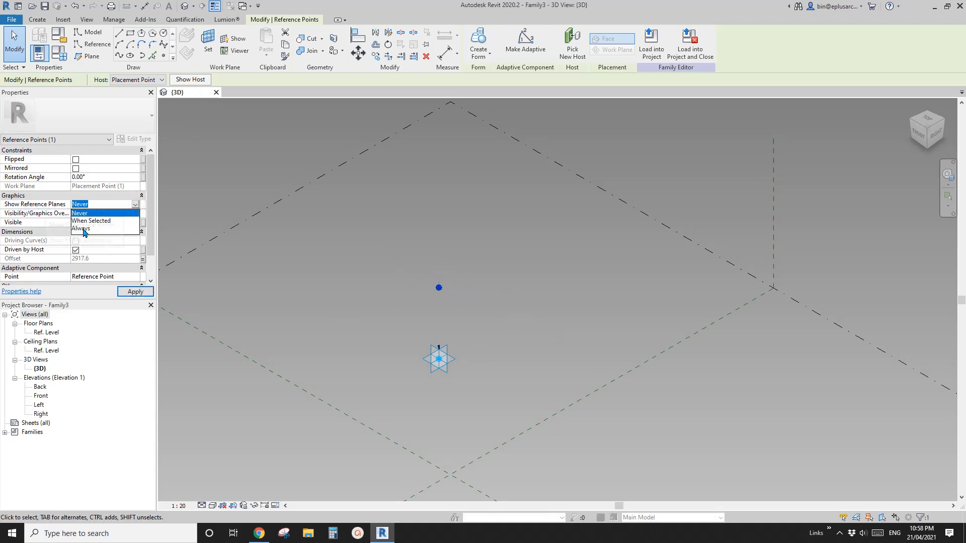
{"action": "left_click", "coordinate": [81, 229]}
{"action": "left_click", "coordinate": [438, 242]}
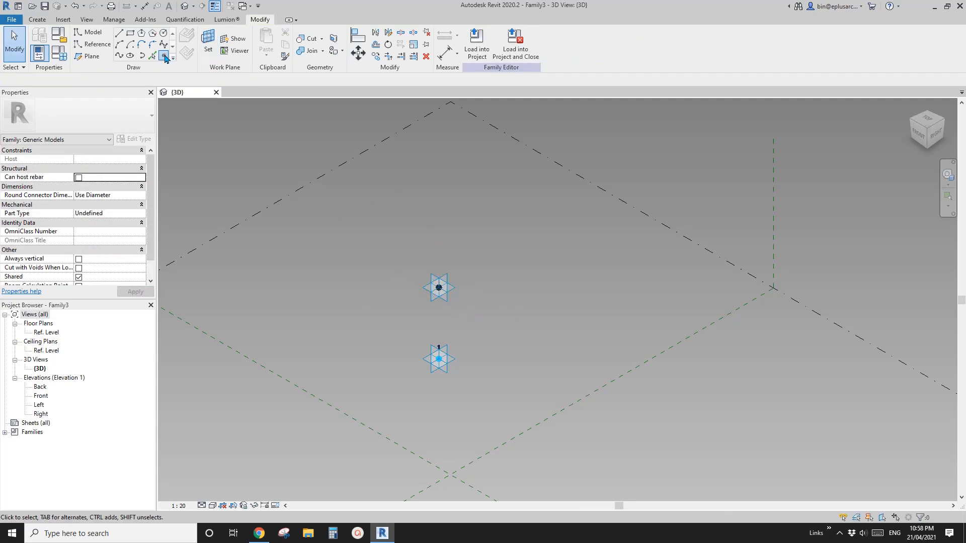
- Use a vertical plane of the raised point as the work plane and place a reference point at its centre
{"action": "left_click", "coordinate": [164, 57]}
{"action": "left_click", "coordinate": [209, 45]}
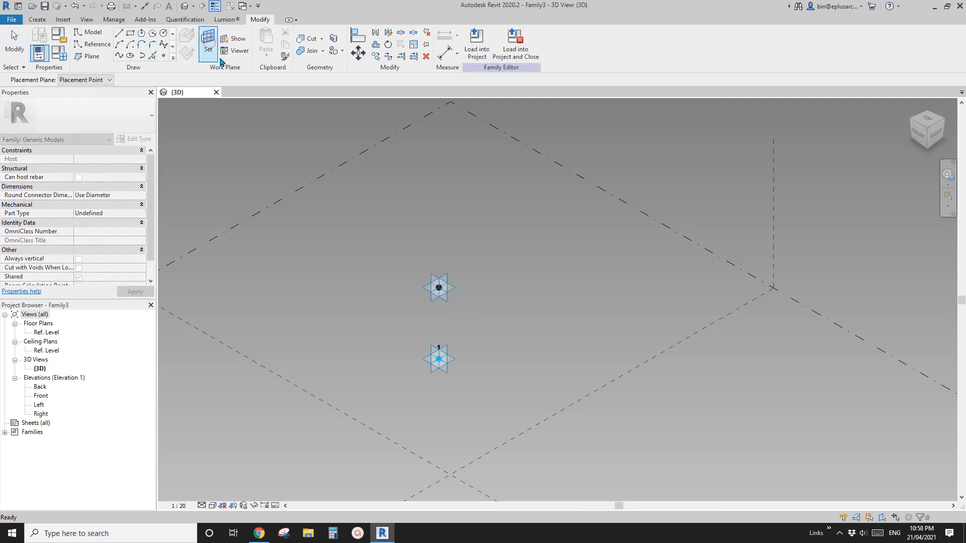
{"action": "left_click", "coordinate": [446, 302]}
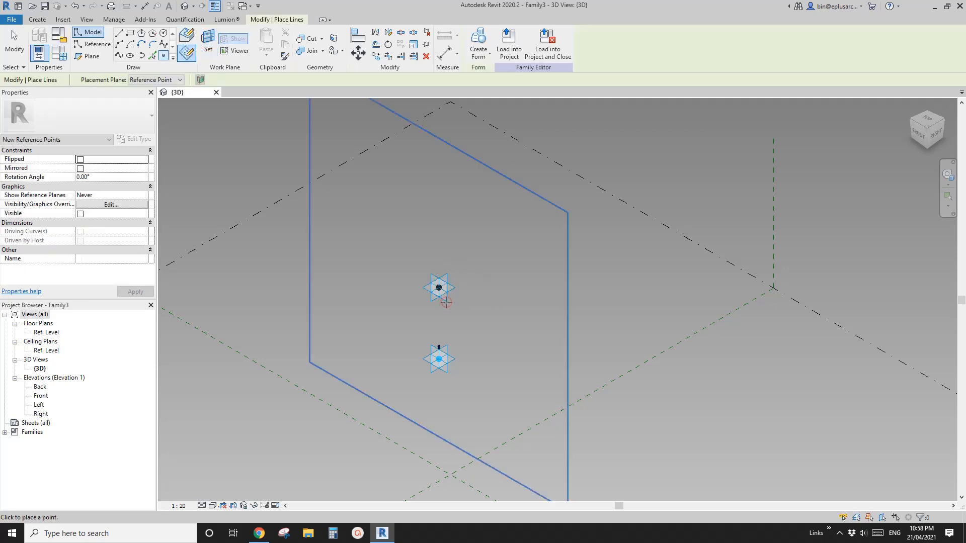
{"action": "left_click", "coordinate": [440, 288]}
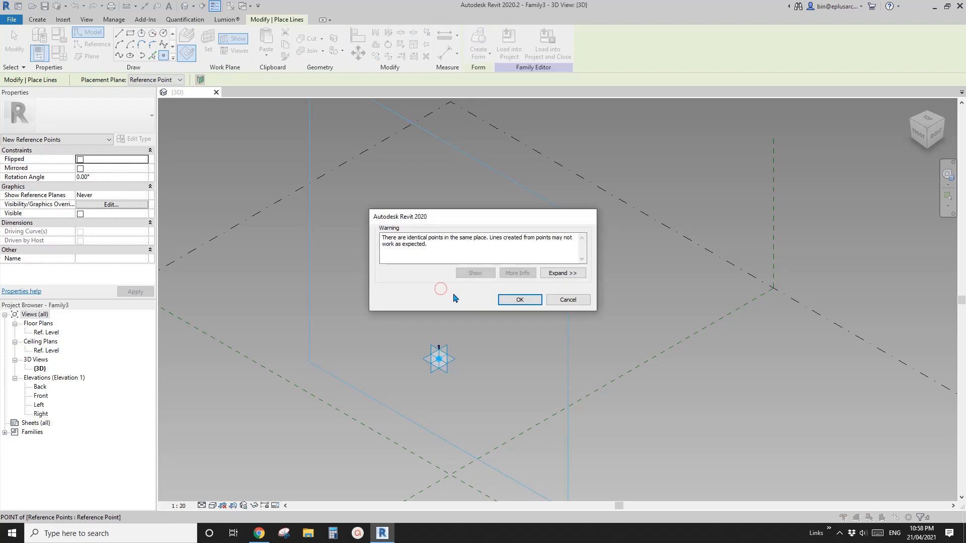
{"action": "left_click", "coordinate": [520, 300]}
{"action": "key", "text": "Escape"}
{"action": "key", "text": "Escape"}
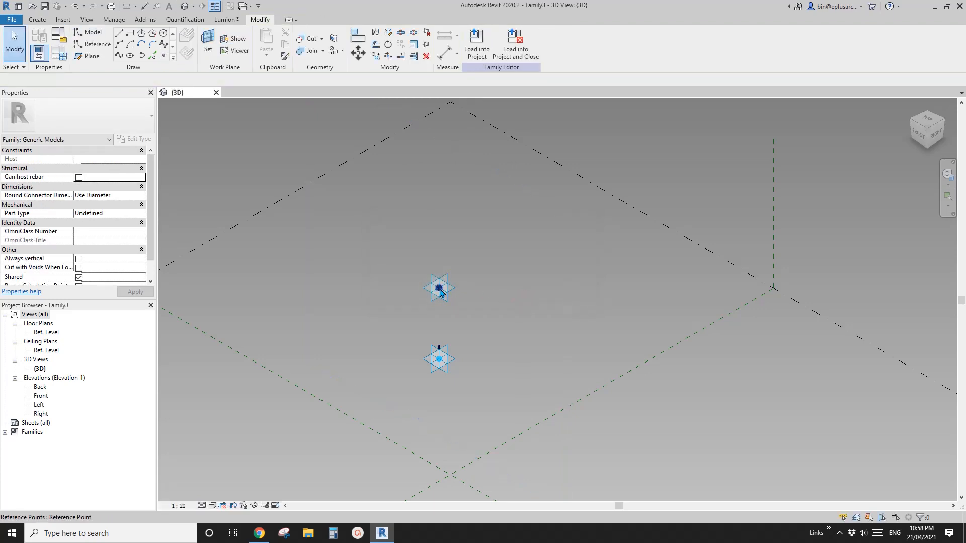
- Move the newly hosted point horizontally away from the raised point to an offset of about 3055
{"action": "left_click", "coordinate": [440, 290]}
{"action": "left_click_drag", "start_coordinate": [440, 293], "coordinate": [529, 245]}
{"action": "middle_click_drag", "start_coordinate": [504, 300], "coordinate": [442, 276], "text": "shift"}
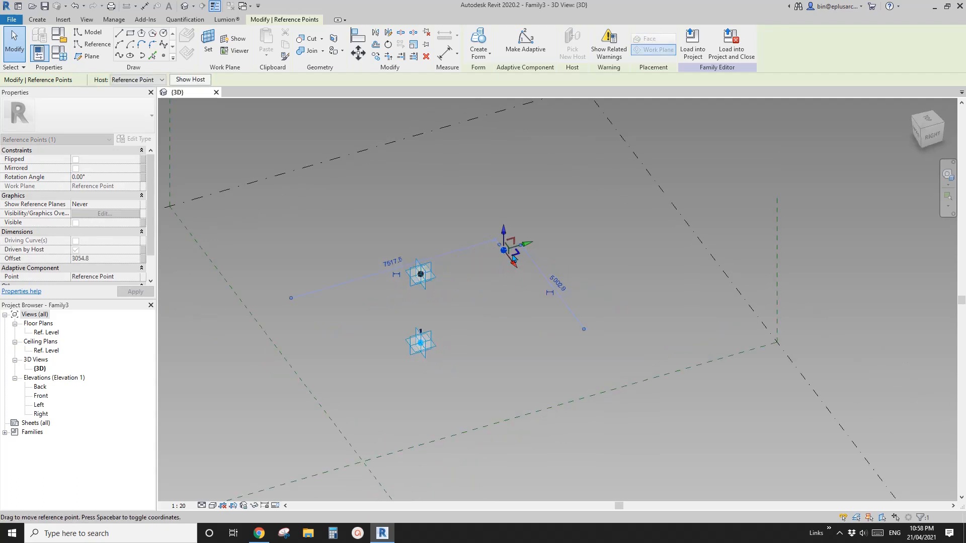
{"action": "scroll", "coordinate": [502, 252], "scroll_direction": "up", "scroll_amount": 2}
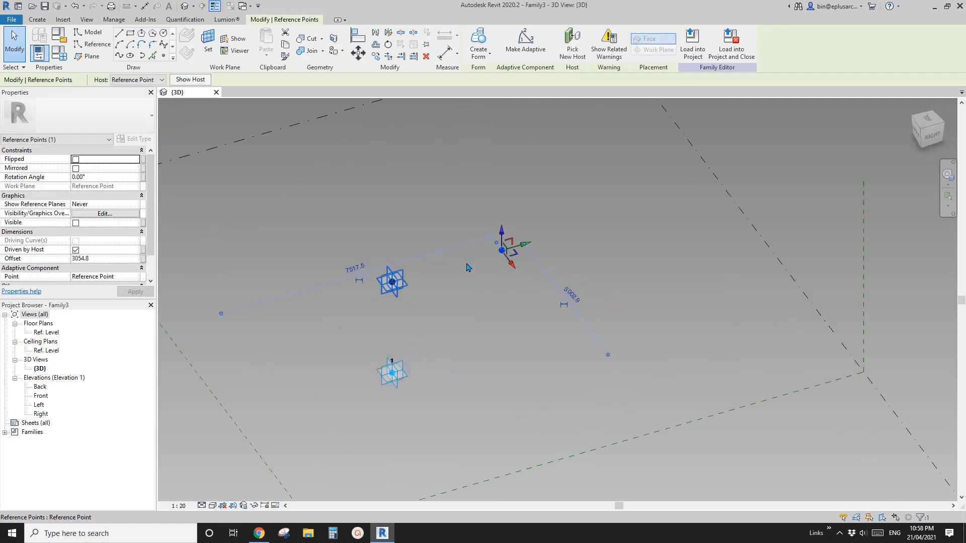
{"action": "middle_click_drag", "start_coordinate": [407, 279], "coordinate": [252, 274], "text": "shift"}
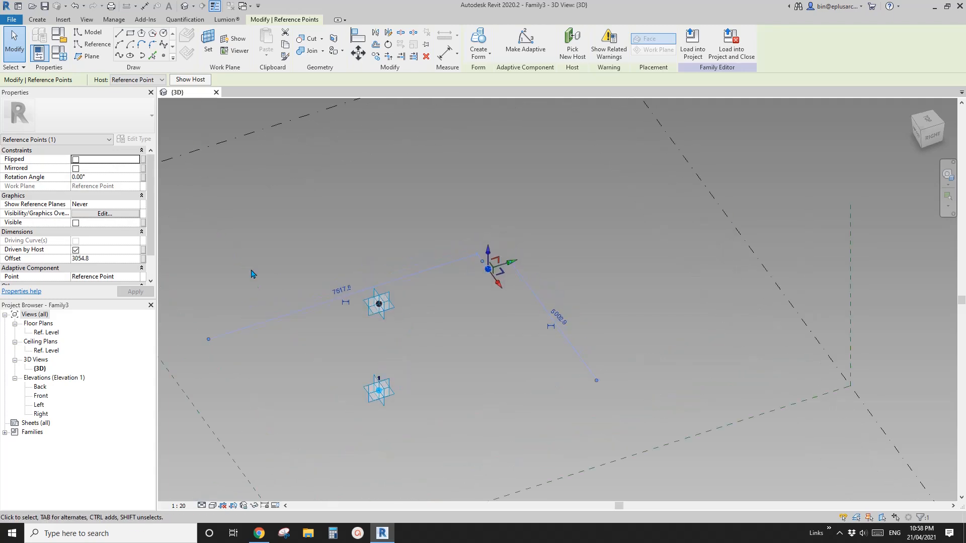
- Associate the horizontally moved hosted point's offset with a new family length parameter
{"action": "left_click", "coordinate": [143, 259]}
{"action": "left_click", "coordinate": [181, 316]}
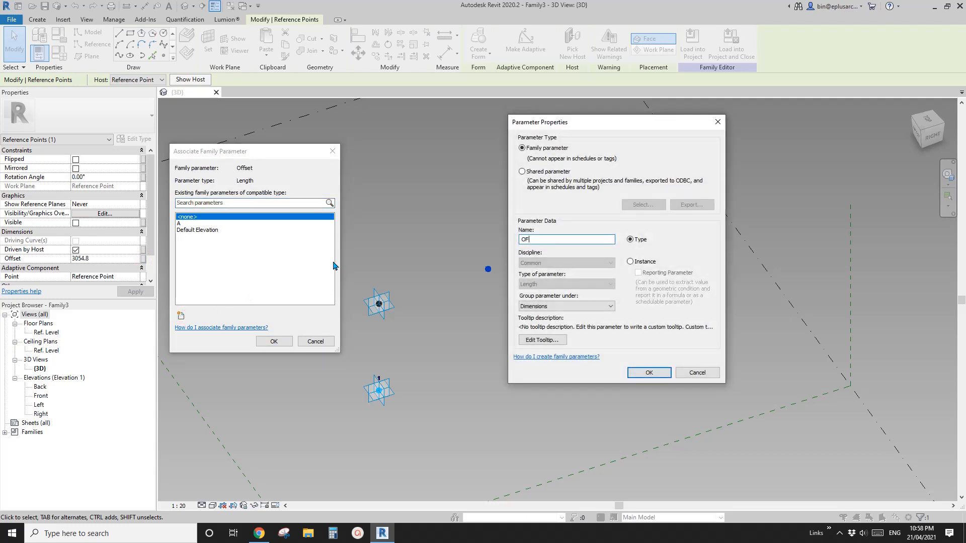
{"action": "left_click", "coordinate": [649, 375]}
{"action": "left_click", "coordinate": [274, 341]}
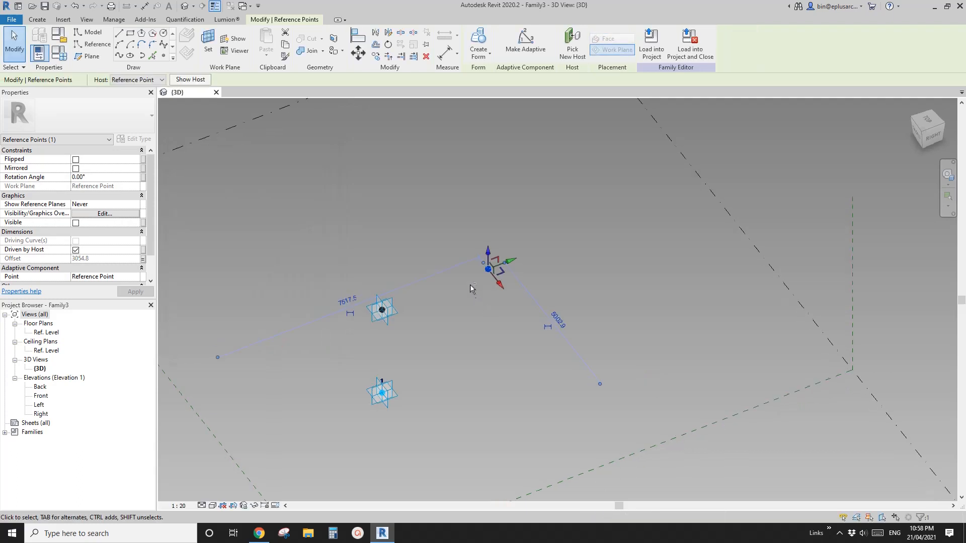
- Set the horizontally offset hosted point to always show its reference planes
{"action": "middle_click_drag", "start_coordinate": [440, 254], "coordinate": [498, 253], "text": "shift"}
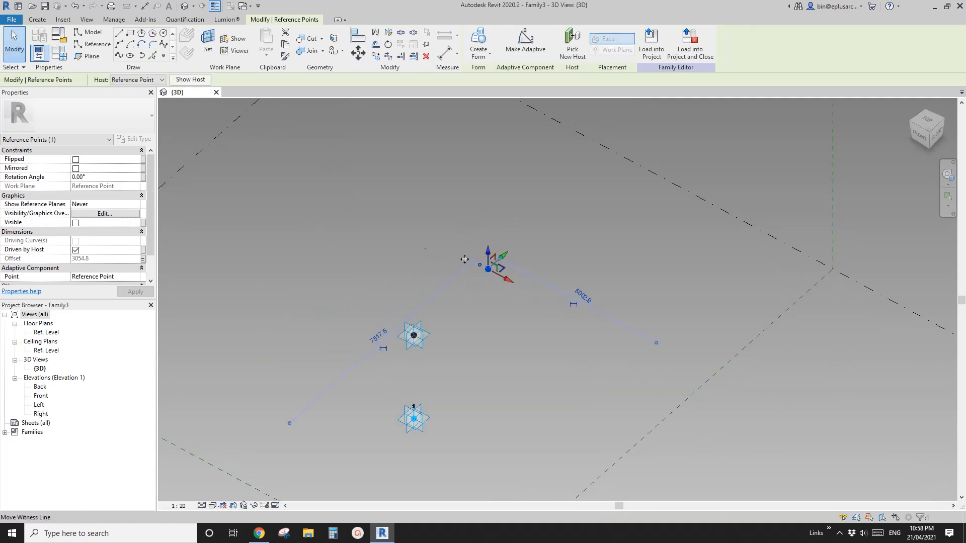
{"action": "left_click", "coordinate": [135, 205]}
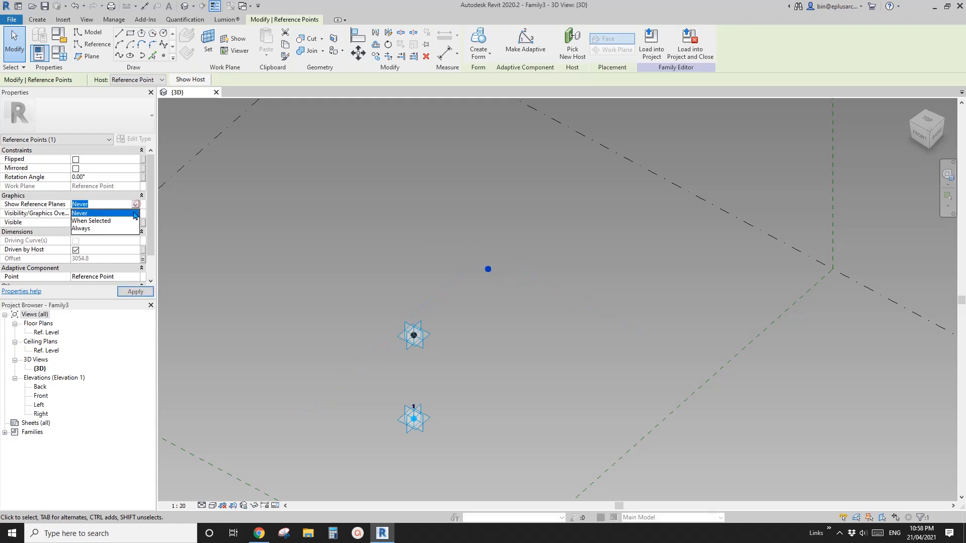
{"action": "left_click", "coordinate": [82, 229]}
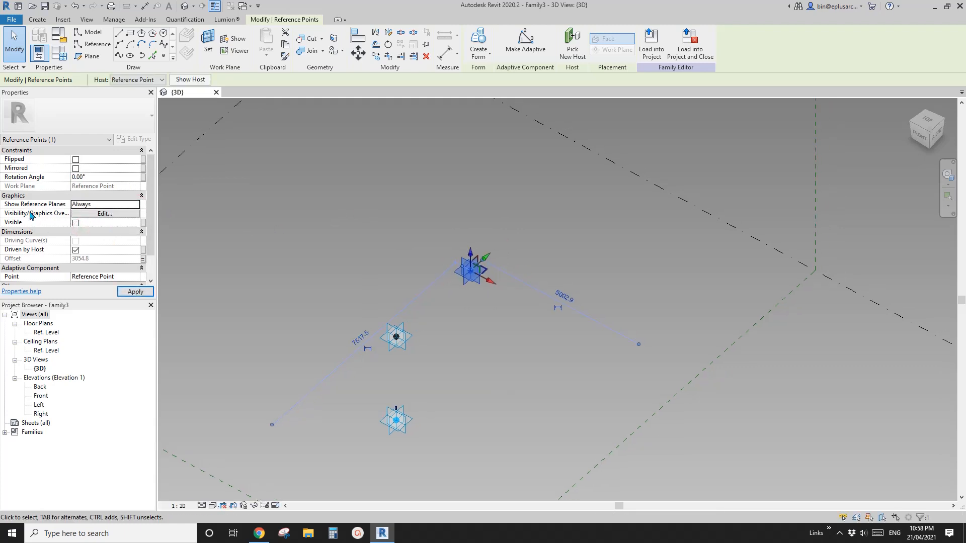
{"action": "middle_click_drag", "start_coordinate": [356, 239], "coordinate": [359, 233], "text": "shift"}
{"action": "left_click", "coordinate": [384, 242]}
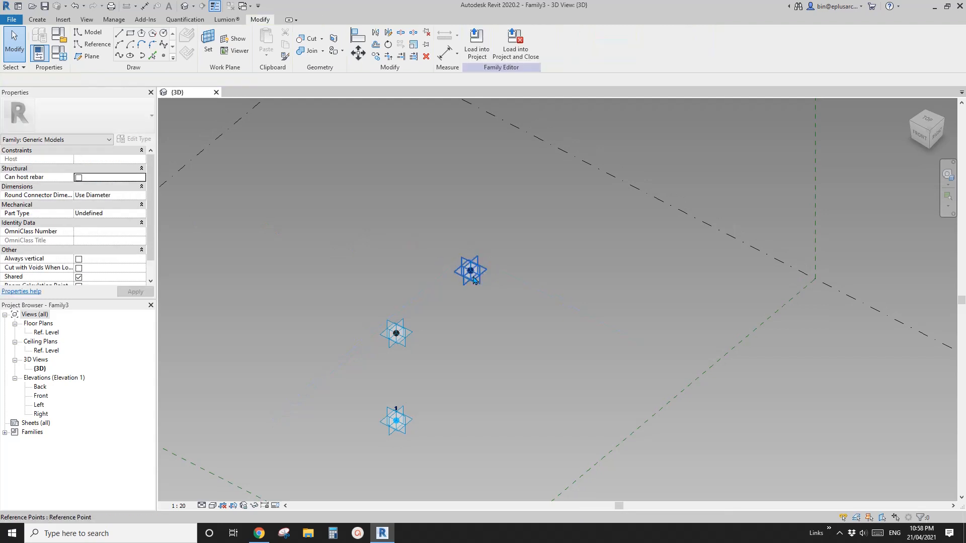
- On a vertical plane of the offset hosted point, draw a reference-line rectangle about 2700 by 1900 around the point
{"action": "middle_click_drag", "start_coordinate": [470, 271], "coordinate": [488, 280], "text": "shift"}
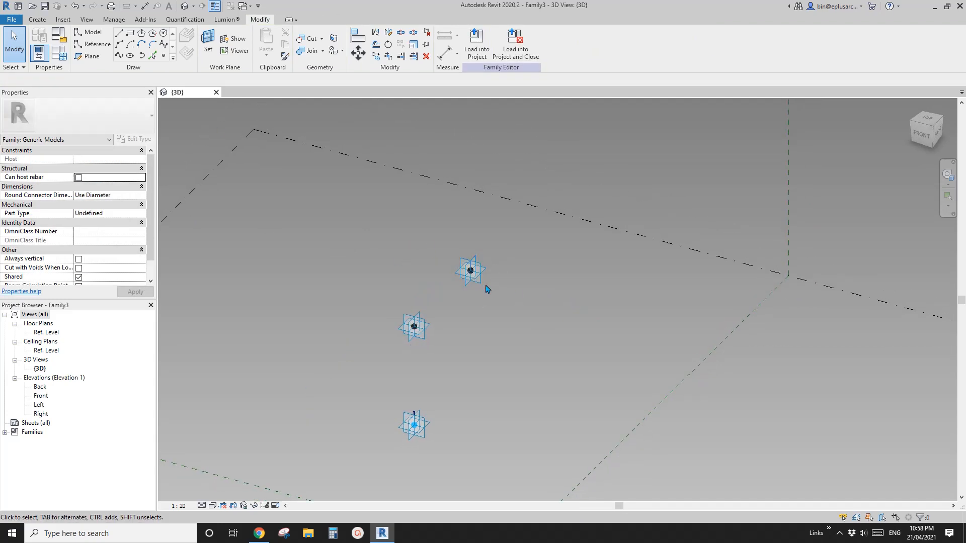
{"action": "middle_click_drag", "start_coordinate": [481, 290], "coordinate": [480, 291], "text": "shift"}
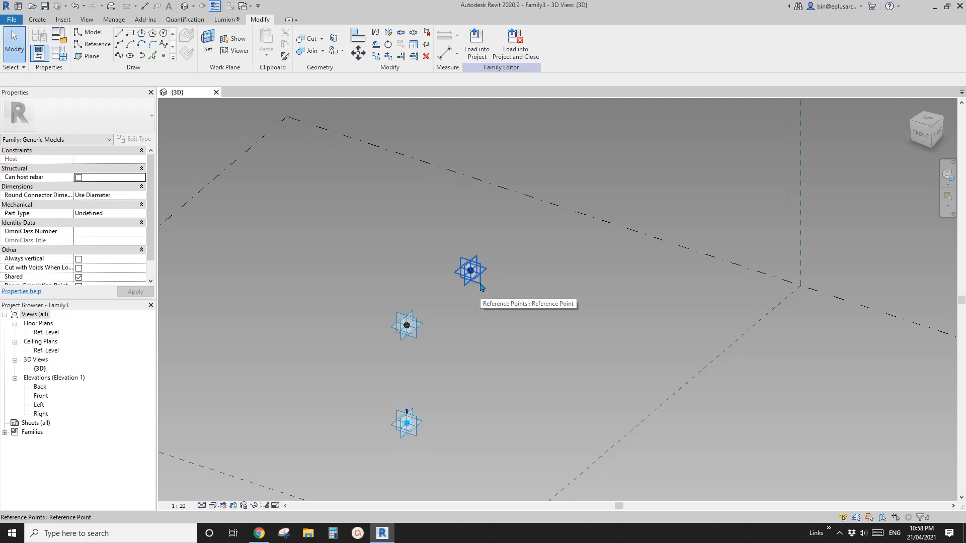
{"action": "middle_click_drag", "start_coordinate": [416, 247], "coordinate": [417, 255]}
{"action": "left_click", "coordinate": [94, 46]}
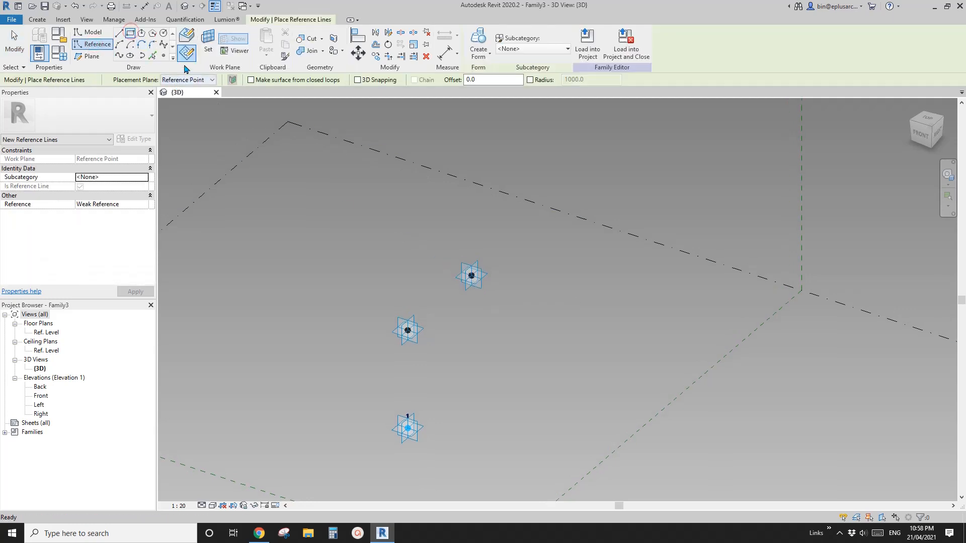
{"action": "key", "text": "Escape"}
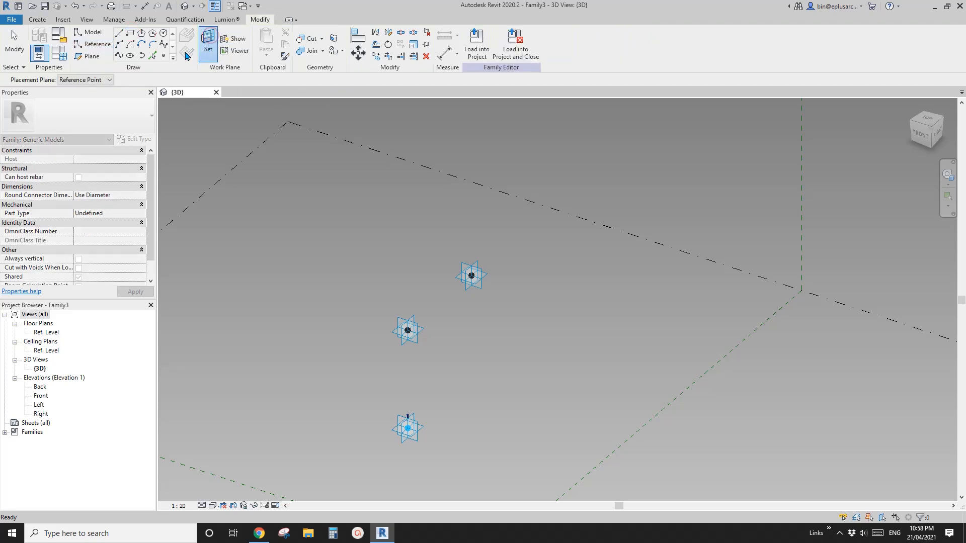
{"action": "left_click", "coordinate": [482, 290]}
{"action": "left_click", "coordinate": [426, 207]}
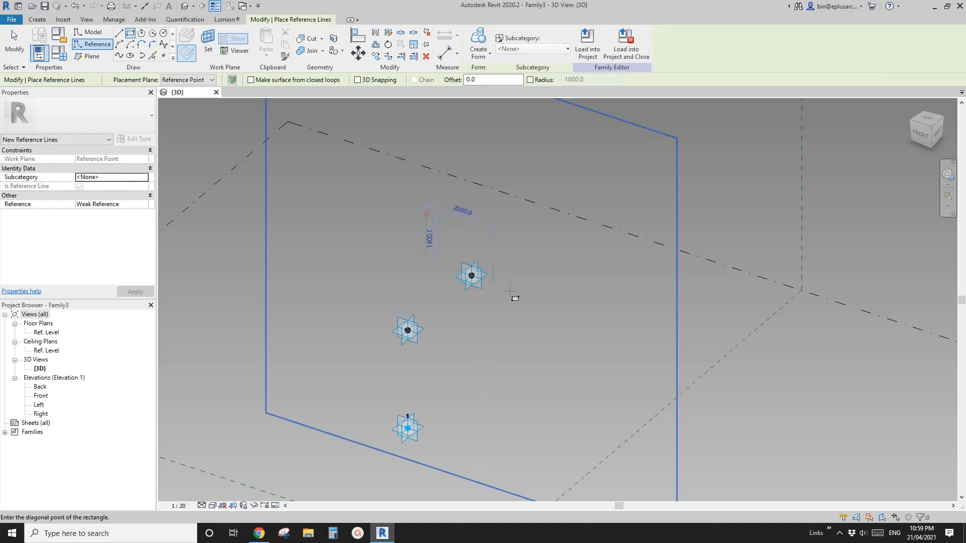
{"action": "left_click", "coordinate": [518, 307]}
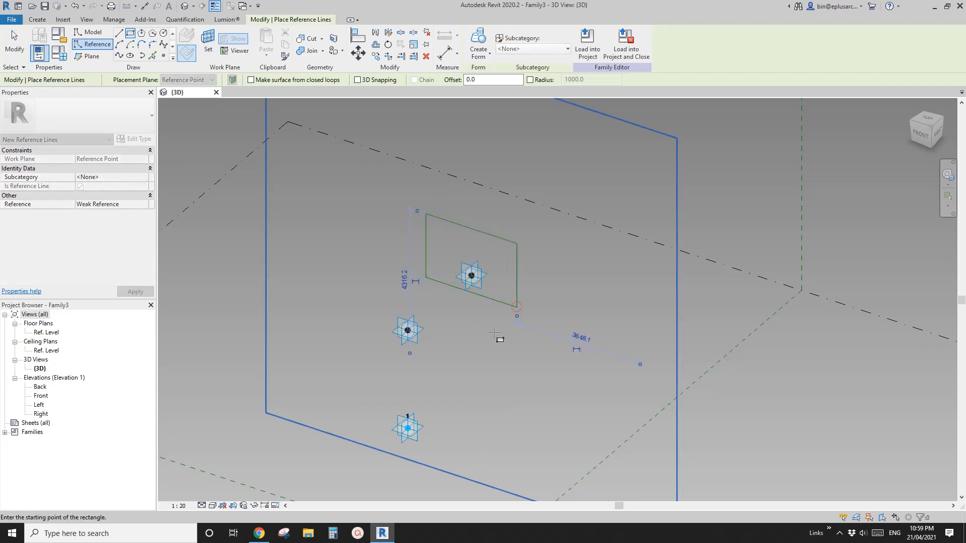
- Add an aligned dimension string from the rectangle's bottom edge through the hosted point to its top edge
{"action": "scroll", "coordinate": [495, 312], "scroll_direction": "up", "scroll_amount": 2}
{"action": "key", "text": "d"}
{"action": "key", "text": "i"}
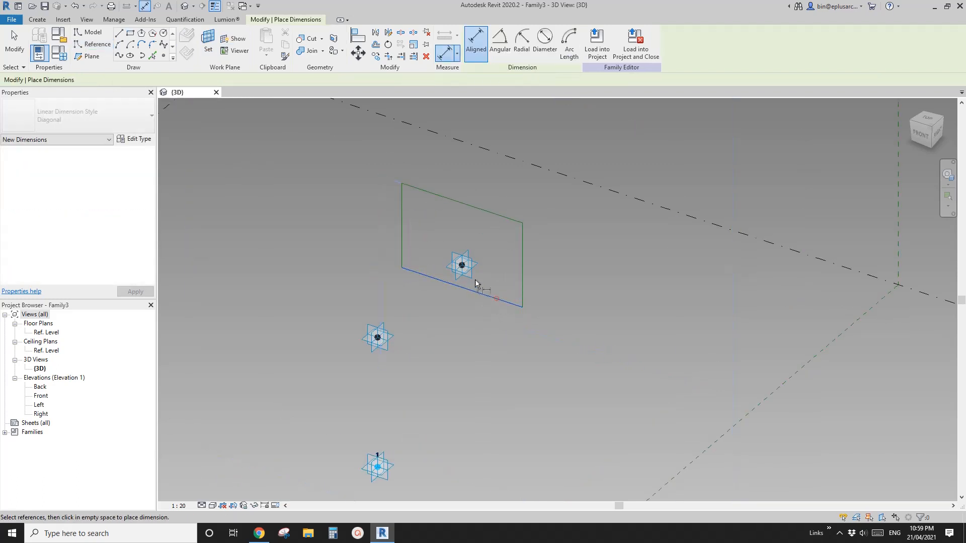
{"action": "left_click", "coordinate": [491, 296]}
{"action": "left_click", "coordinate": [486, 215]}
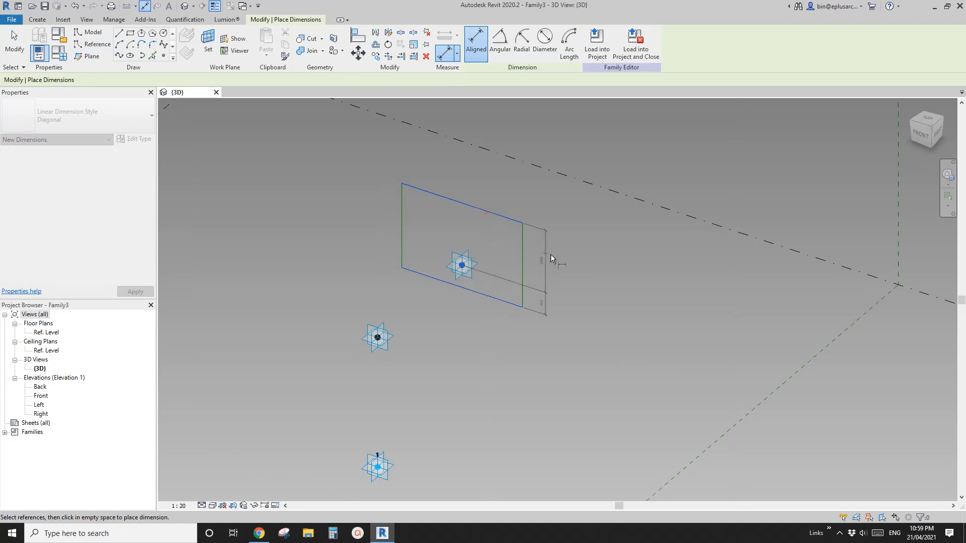
{"action": "left_click", "coordinate": [461, 265]}
- Add an aligned dimension string across the rectangle's two vertical edges through the hosted point
{"action": "middle_click_drag", "start_coordinate": [430, 239], "coordinate": [431, 272]}
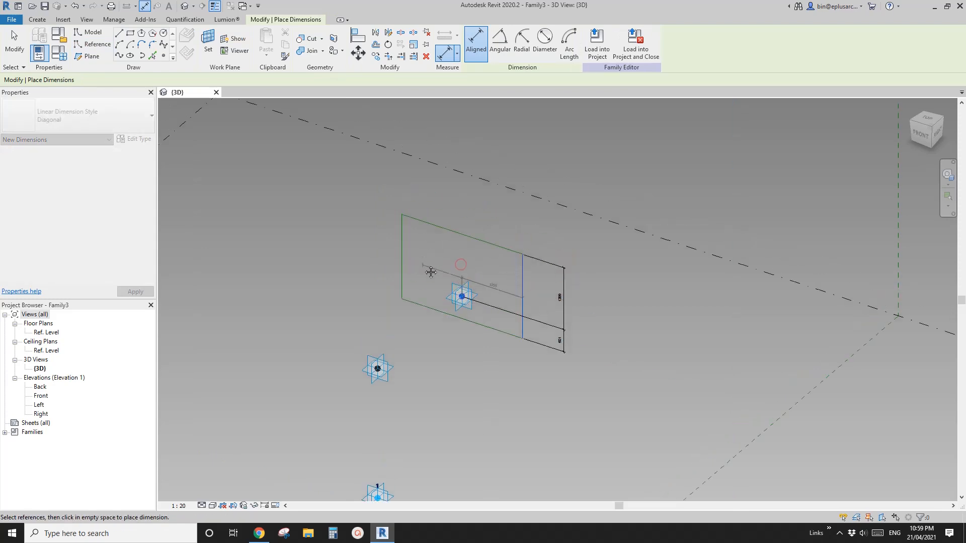
{"action": "left_click", "coordinate": [402, 244]}
{"action": "left_click", "coordinate": [453, 203]}
{"action": "scroll", "coordinate": [493, 216], "scroll_direction": "up", "scroll_amount": 3}
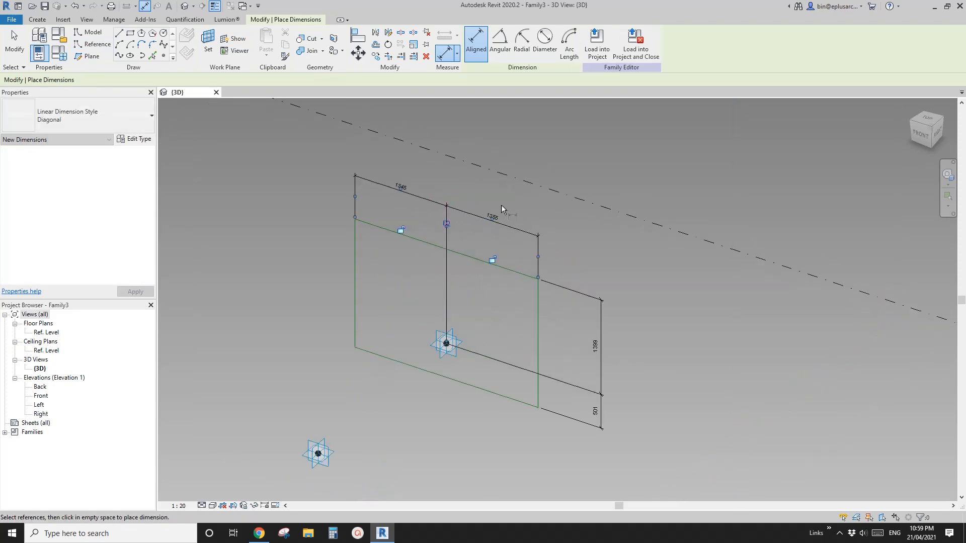
{"action": "key", "text": "Escape"}
{"action": "key", "text": "Escape"}
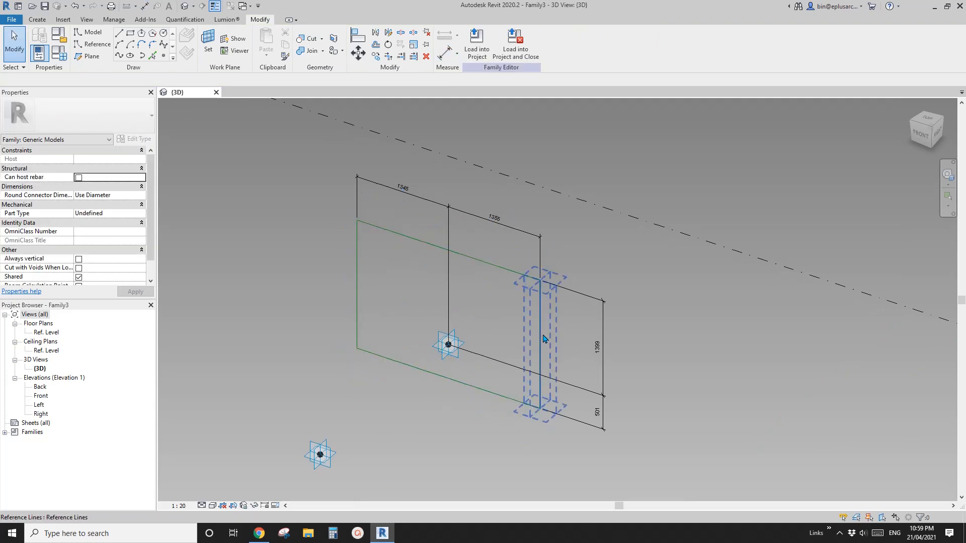
- Set the distance from the hosted point to each vertical edge of the rectangle to 300
{"action": "left_click", "coordinate": [542, 342]}
{"action": "left_click", "coordinate": [508, 221]}
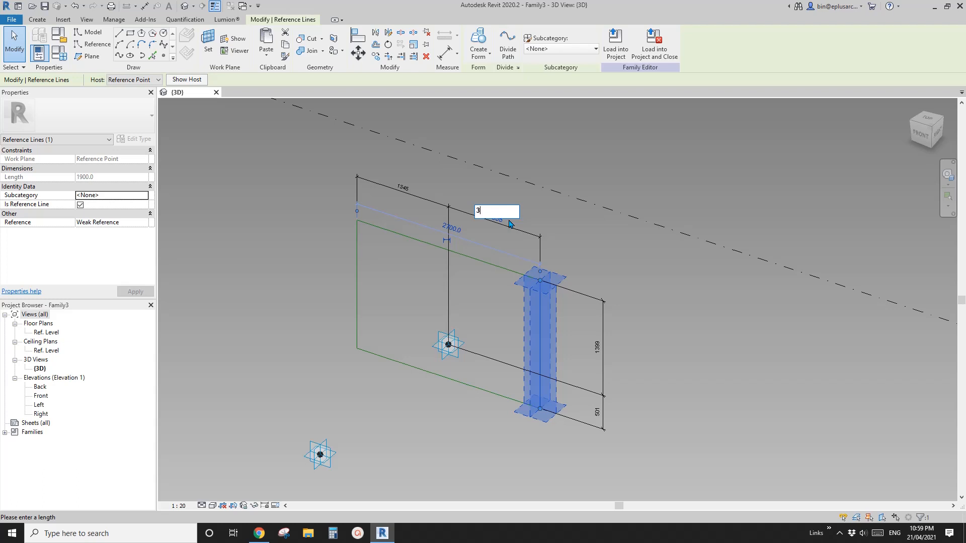
{"action": "key", "text": "Return"}
{"action": "left_click", "coordinate": [406, 263]}
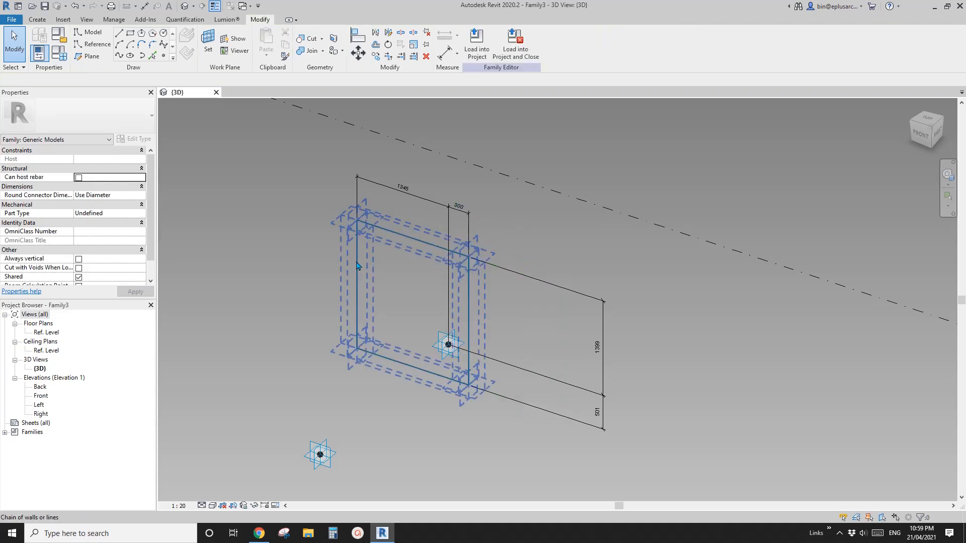
{"action": "left_click", "coordinate": [356, 261]}
{"action": "left_click", "coordinate": [402, 188]}
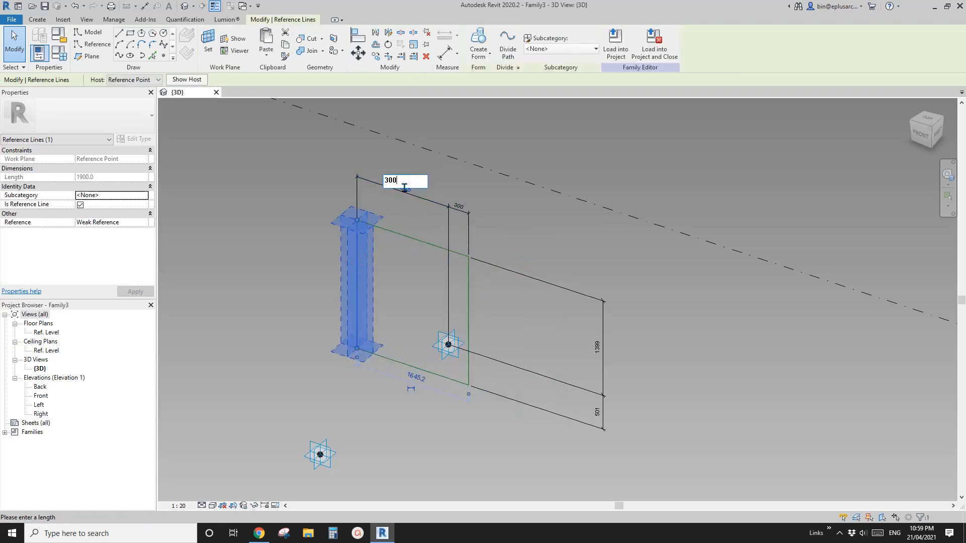
{"action": "key", "text": "Return"}
{"action": "scroll", "coordinate": [518, 280], "scroll_direction": "up", "scroll_amount": 2}
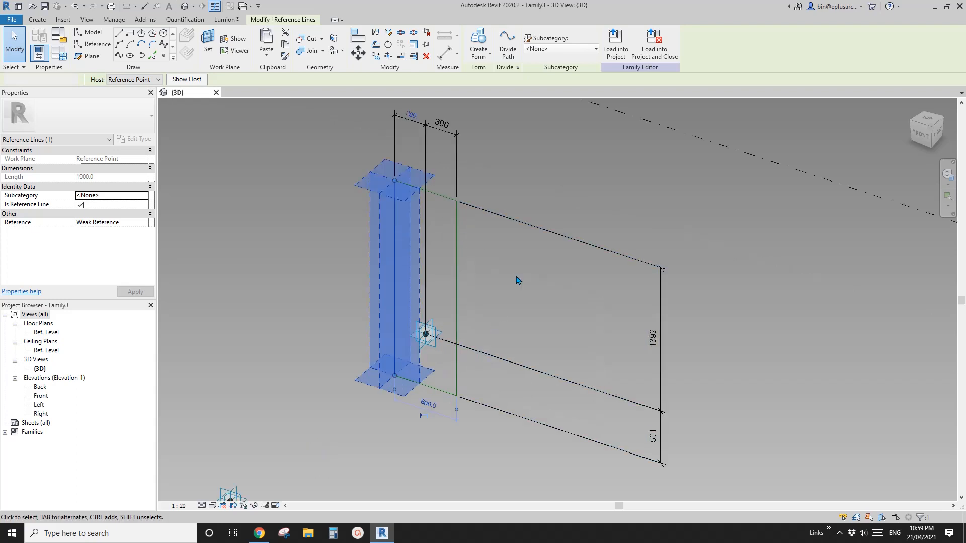
- Set the distance from the hosted point to the rectangle's top edge to 450
{"action": "left_click", "coordinate": [518, 280]}
{"action": "left_click", "coordinate": [447, 201]}
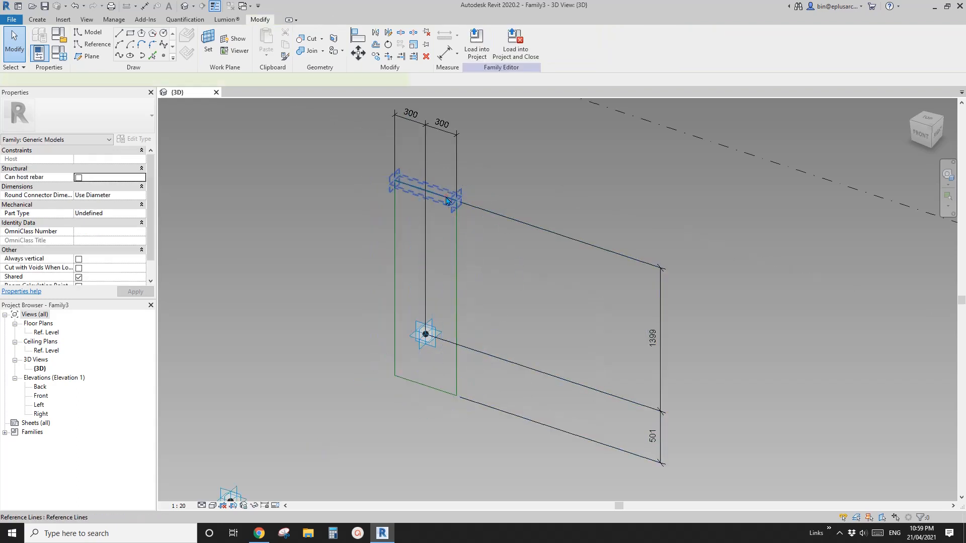
{"action": "left_click", "coordinate": [652, 338]}
{"action": "type", "text": "450"}
{"action": "key", "text": "Return"}
{"action": "key", "text": "Escape"}
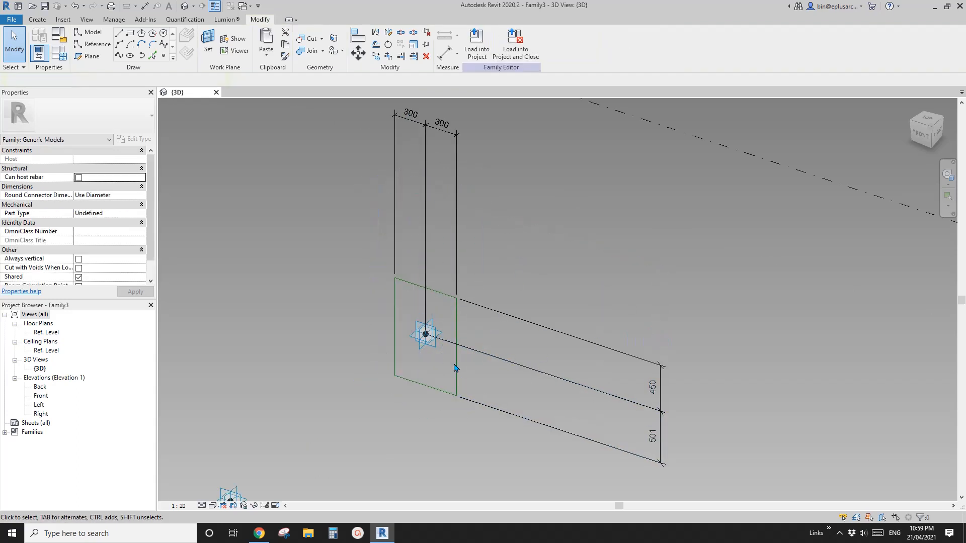
- Set the distance from the hosted point to the rectangle's bottom edge to 0
{"action": "left_click", "coordinate": [442, 395]}
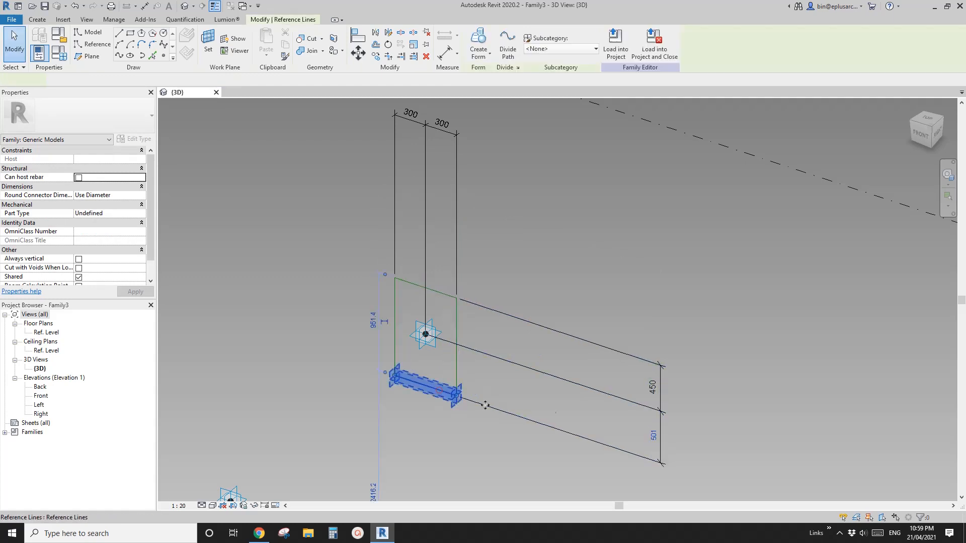
{"action": "left_click", "coordinate": [653, 435]}
{"action": "type", "text": "0"}
{"action": "key", "text": "Return"}
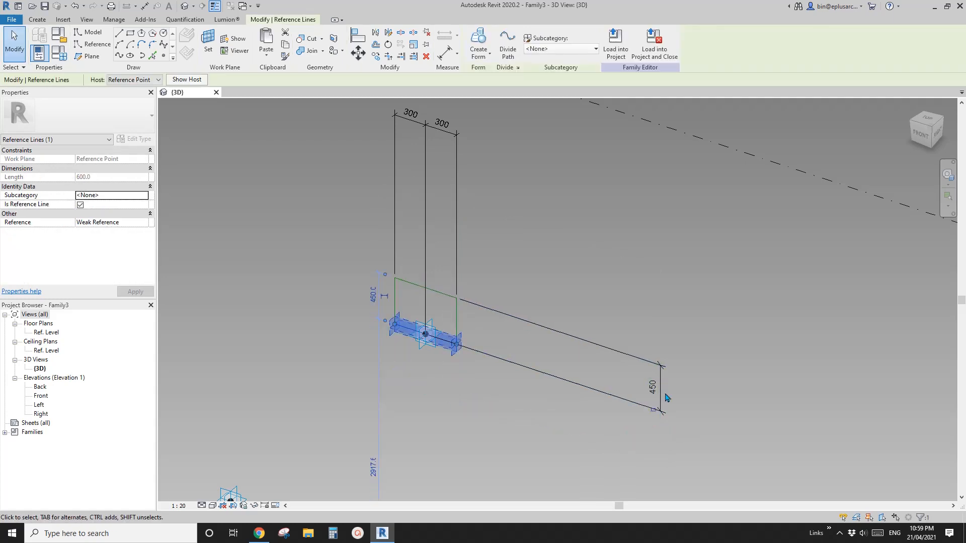
{"action": "key", "text": "Escape"}
{"action": "scroll", "coordinate": [610, 360], "scroll_direction": "down", "scroll_amount": 3}
{"action": "left_click_drag", "start_coordinate": [573, 335], "coordinate": [521, 408]}
{"action": "middle_click_drag", "start_coordinate": [553, 381], "coordinate": [527, 352], "text": "shift"}
{"action": "scroll", "coordinate": [530, 380], "scroll_direction": "up", "scroll_amount": 1}
{"action": "key", "text": "Escape"}
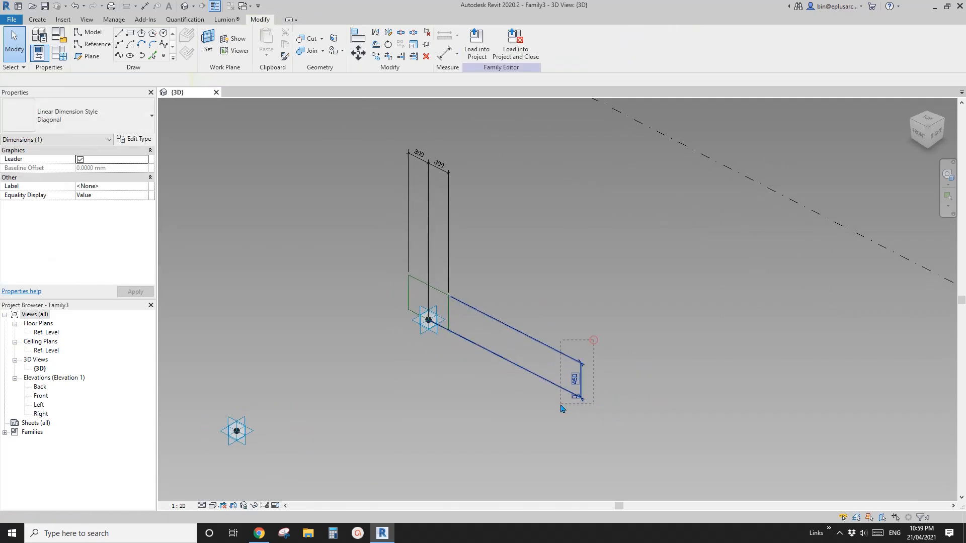
{"action": "left_click_drag", "start_coordinate": [593, 340], "coordinate": [562, 408]}
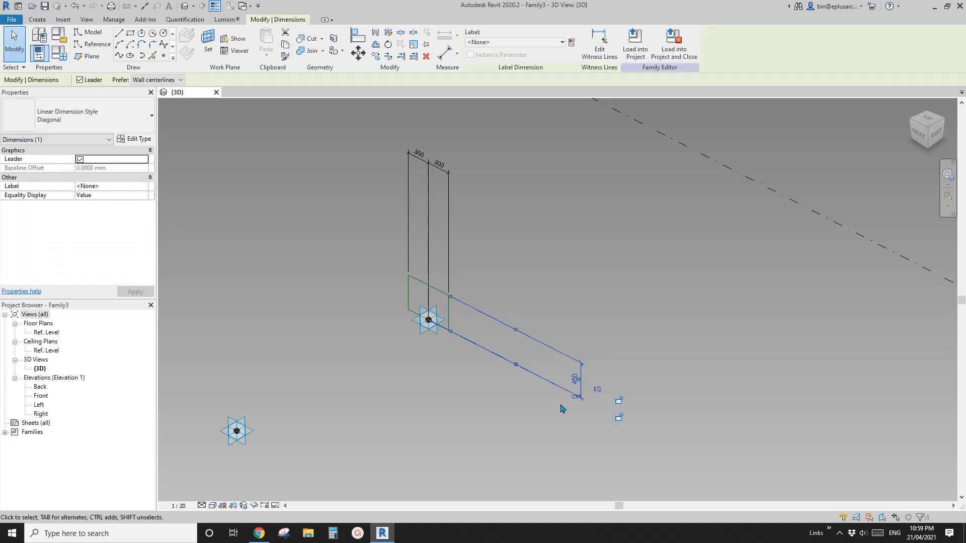
{"action": "left_click", "coordinate": [565, 410]}
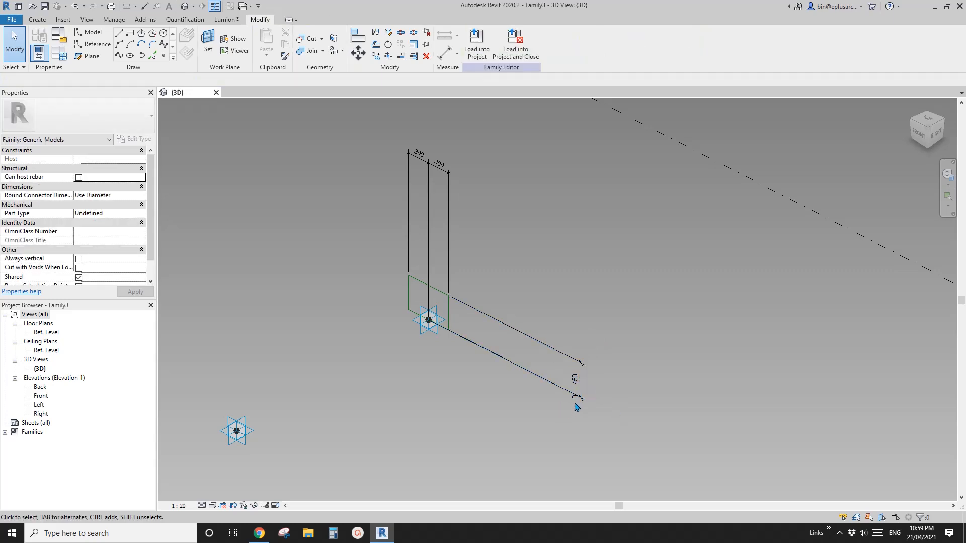
- Move the horizontal and vertical dimension strings closer to the reference-line rectangle
{"action": "left_click_drag", "start_coordinate": [439, 166], "coordinate": [441, 242]}
{"action": "left_click_drag", "start_coordinate": [577, 378], "coordinate": [472, 322]}
{"action": "scroll", "coordinate": [429, 306], "scroll_direction": "up", "scroll_amount": 1}
{"action": "scroll", "coordinate": [430, 299], "scroll_direction": "up", "scroll_amount": 2}
{"action": "left_click", "coordinate": [448, 229]}
{"action": "left_click", "coordinate": [458, 214]}
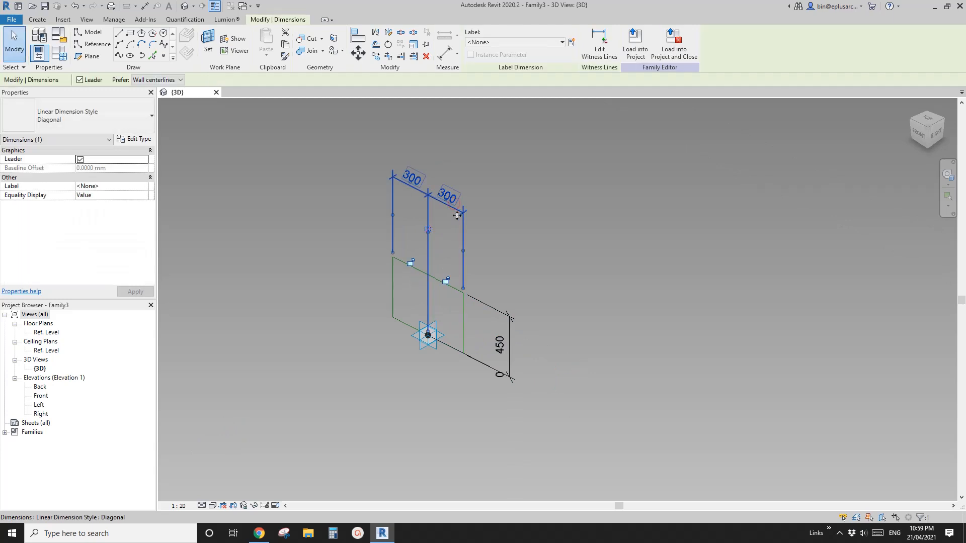
{"action": "middle_click_drag", "start_coordinate": [458, 214], "coordinate": [494, 233]}
{"action": "left_click", "coordinate": [492, 245]}
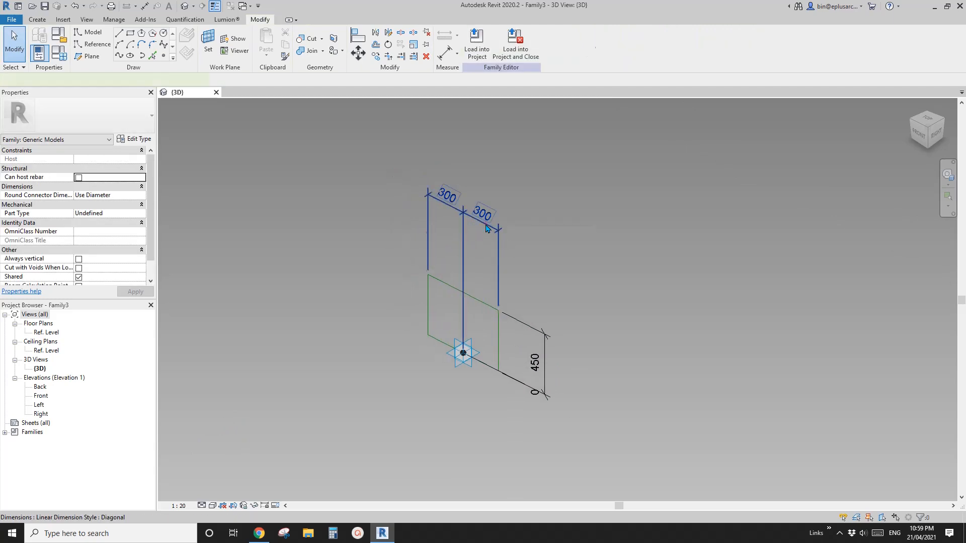
- Delete the horizontal and vertical dimension strings from the reference-line rectangle
{"action": "left_click", "coordinate": [486, 226]}
{"action": "key", "text": "Delete"}
{"action": "left_click", "coordinate": [547, 347]}
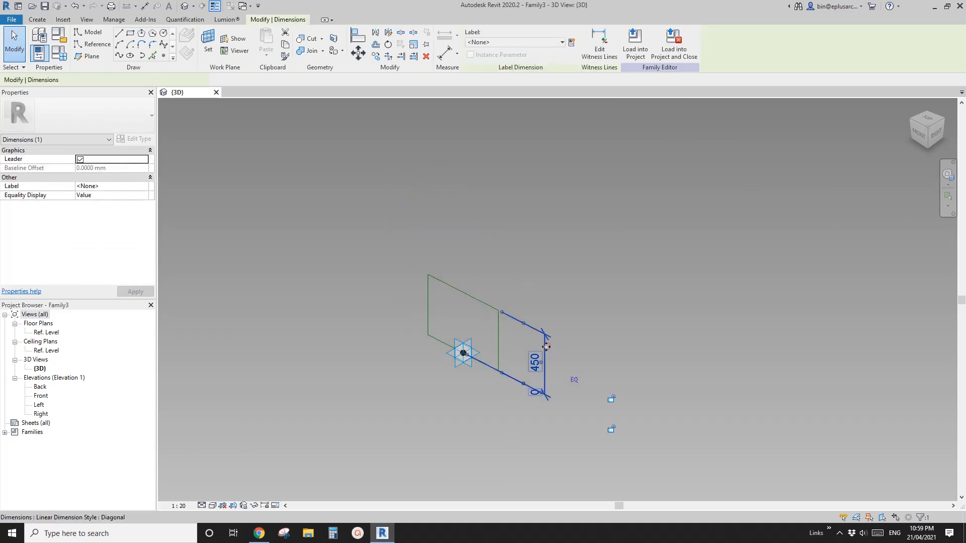
{"action": "key", "text": "Delete"}
- Add an aligned dimension between the hosted point and the rectangle's top edge, placed outside the rectangle
{"action": "scroll", "coordinate": [492, 338], "scroll_direction": "up", "scroll_amount": 2}
{"action": "key", "text": "d"}
{"action": "key", "text": "i"}
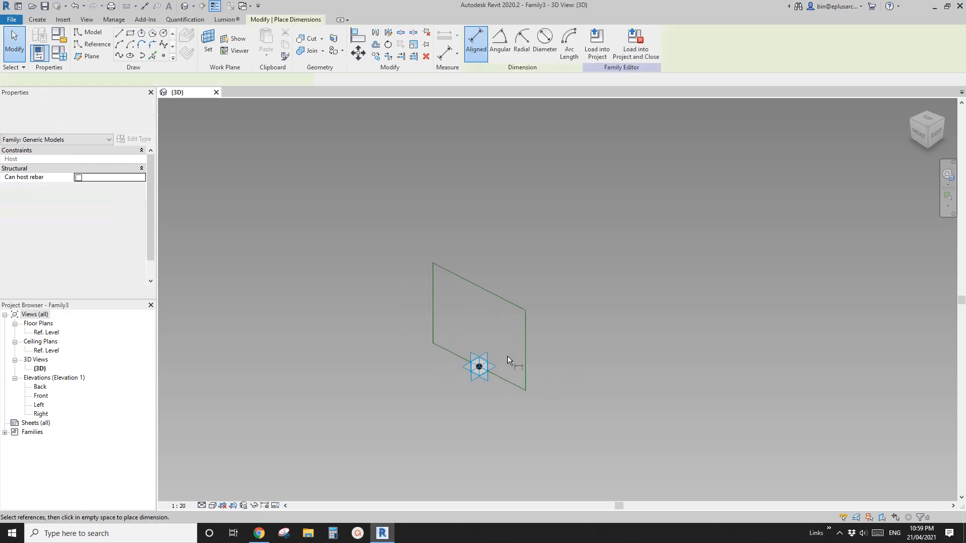
{"action": "left_click", "coordinate": [497, 372]}
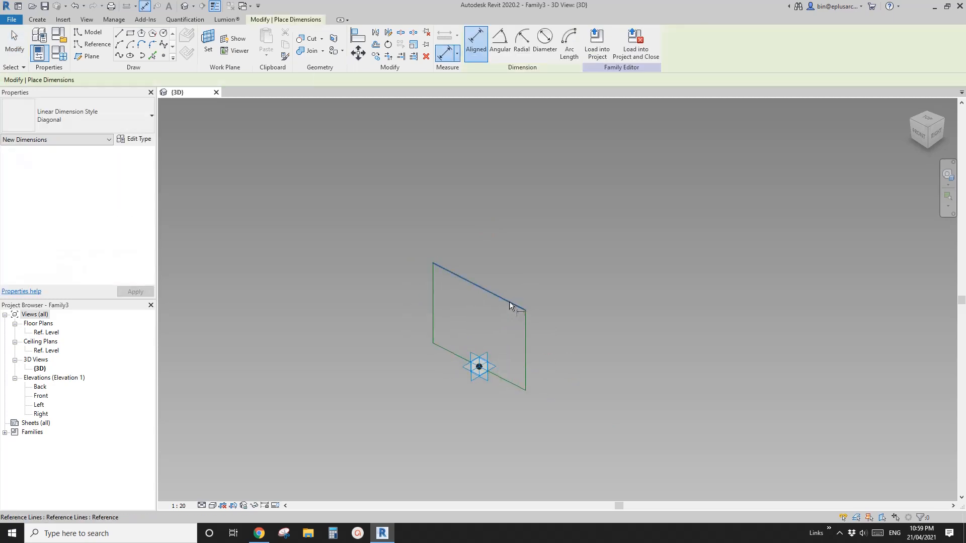
{"action": "left_click", "coordinate": [509, 300]}
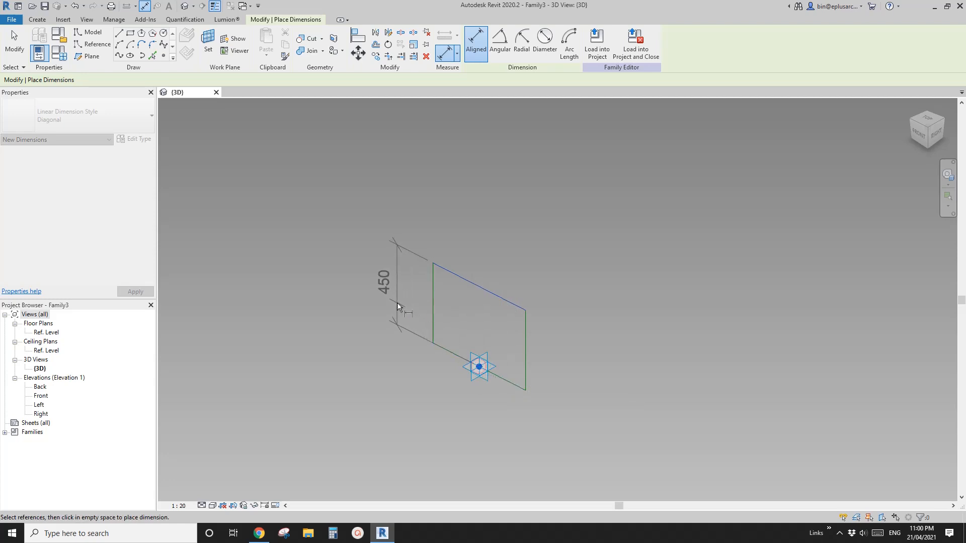
{"action": "left_click", "coordinate": [397, 303]}
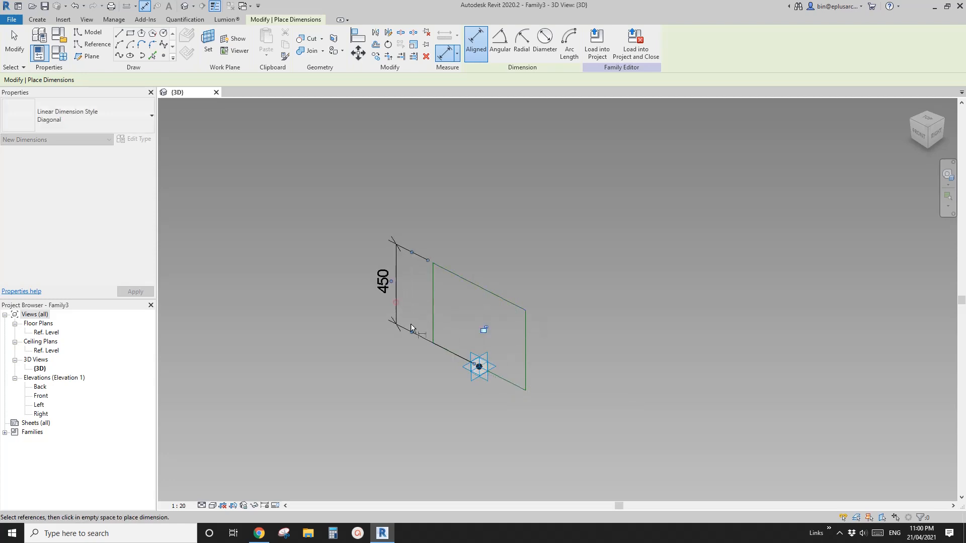
- Add two aligned dimensions from the hosted point to the rectangle's two vertical edges, placed in line above the rectangle
{"action": "left_click", "coordinate": [524, 330]}
{"action": "left_click", "coordinate": [478, 367]}
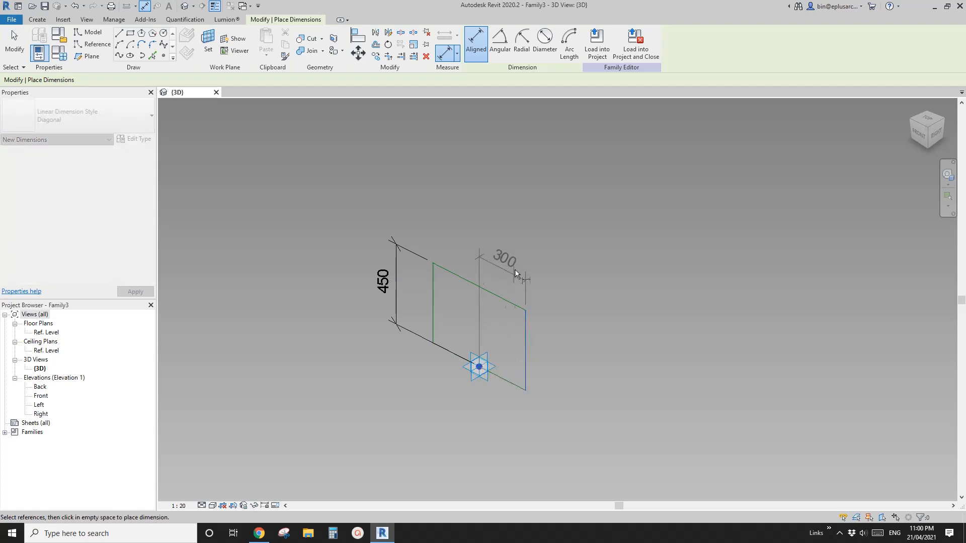
{"action": "left_click", "coordinate": [505, 233]}
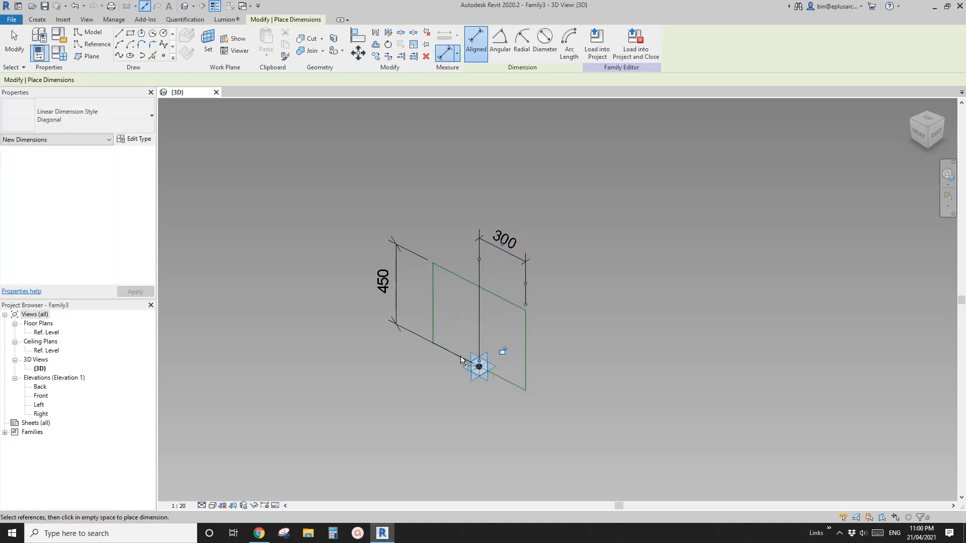
{"action": "left_click", "coordinate": [480, 369]}
{"action": "left_click", "coordinate": [432, 307]}
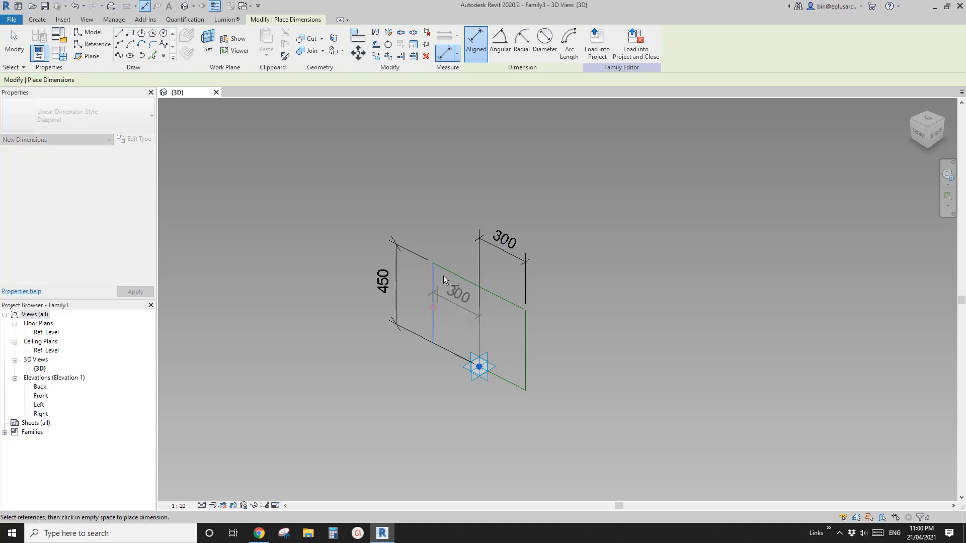
{"action": "left_click", "coordinate": [462, 211]}
{"action": "key", "text": "Escape"}
{"action": "key", "text": "Escape"}
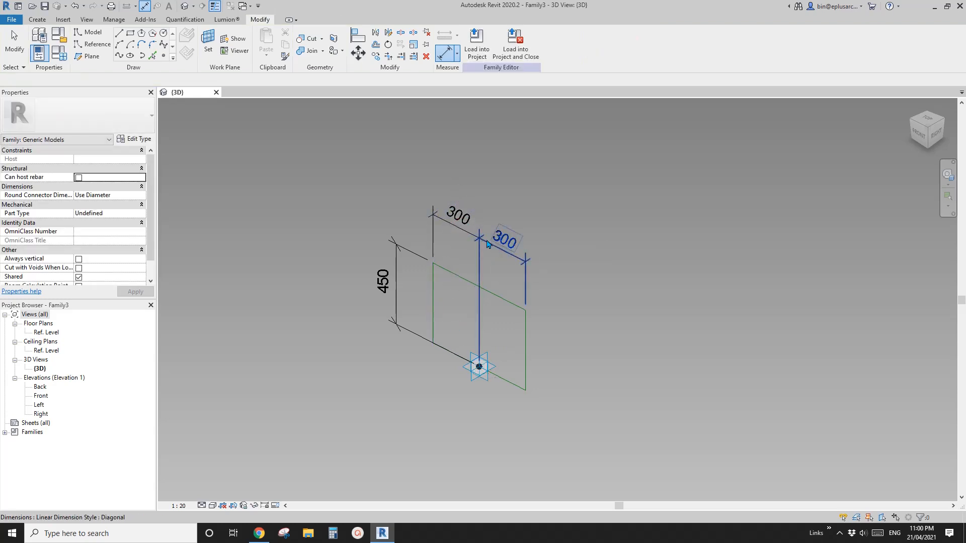
- Create a family length parameter named BW as an instance parameter grouped under Dimensions
{"action": "left_click", "coordinate": [58, 52]}
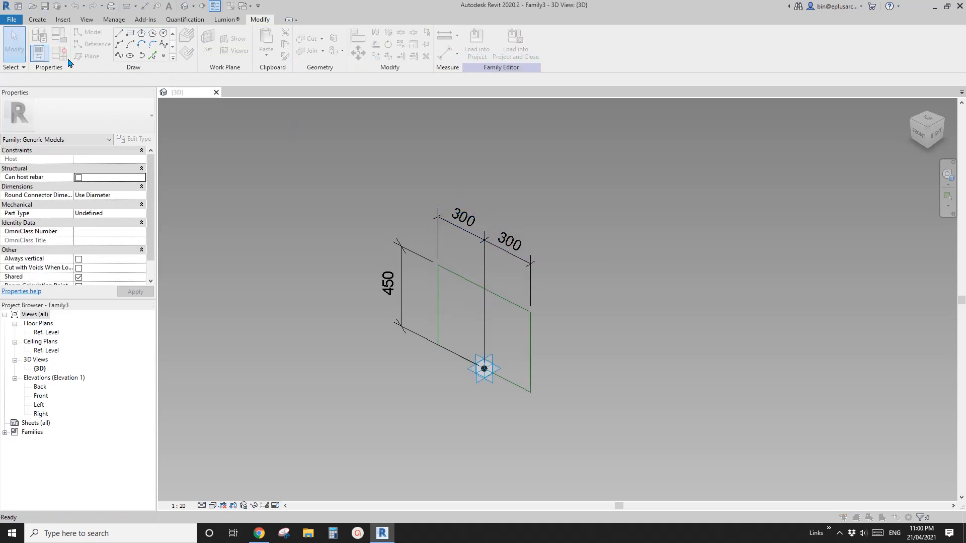
{"action": "left_click", "coordinate": [67, 337]}
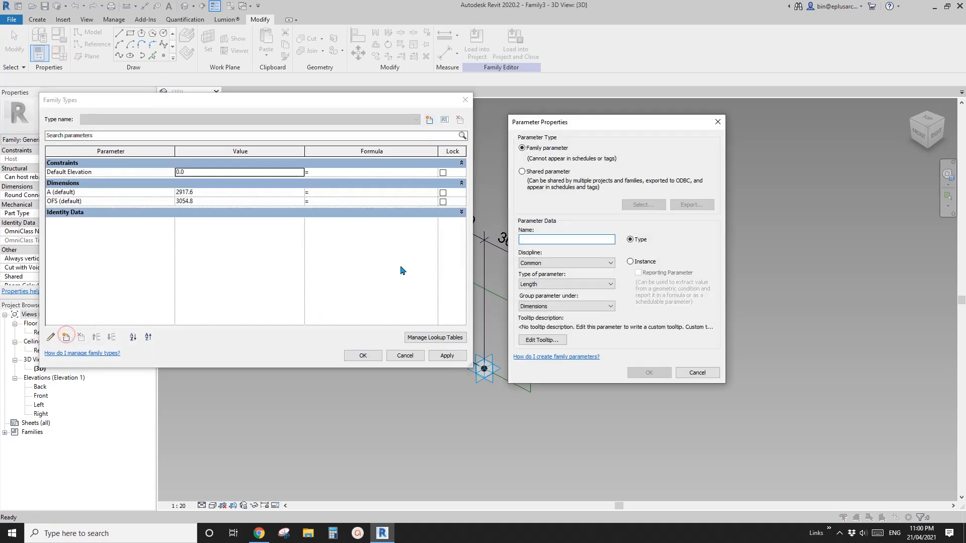
{"action": "type", "text": "BW"}
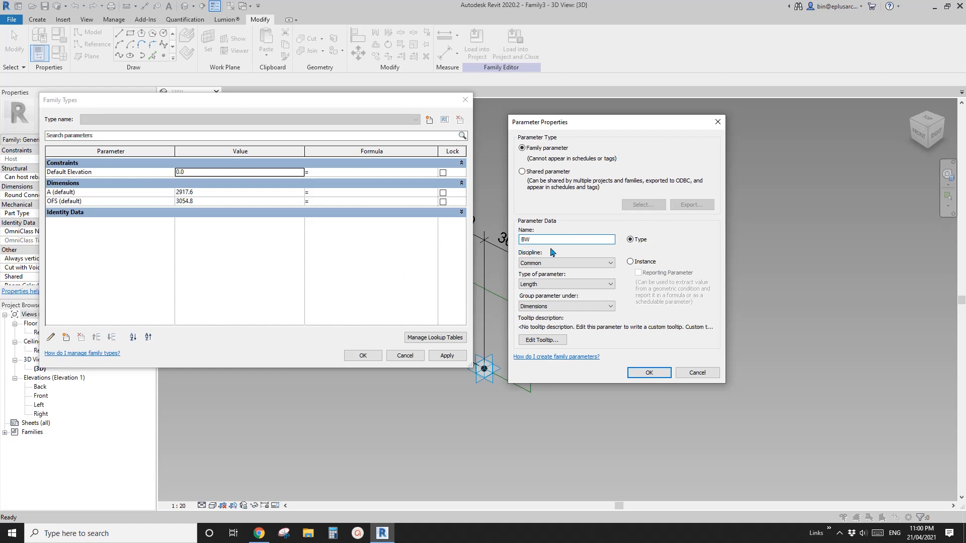
{"action": "left_click_drag", "start_coordinate": [574, 129], "coordinate": [628, 143]}
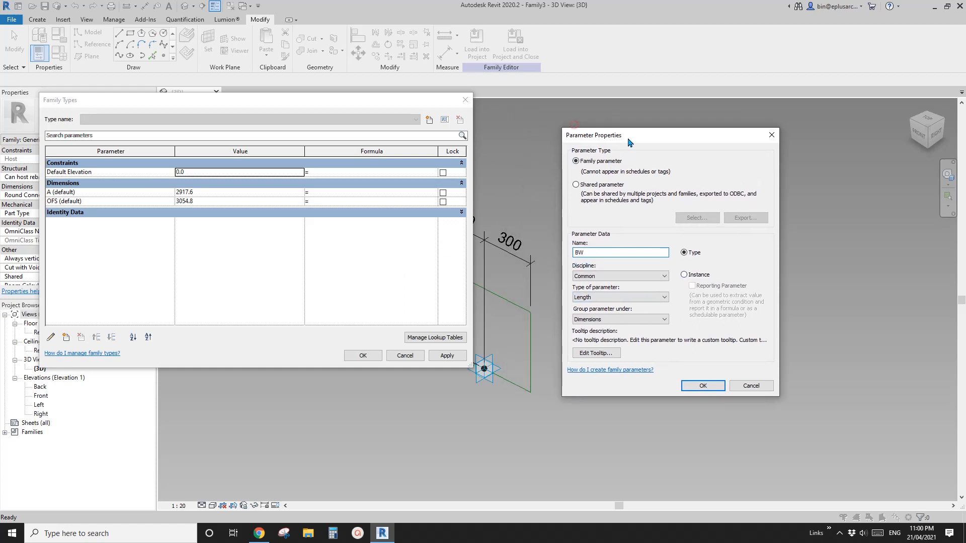
{"action": "left_click", "coordinate": [685, 275]}
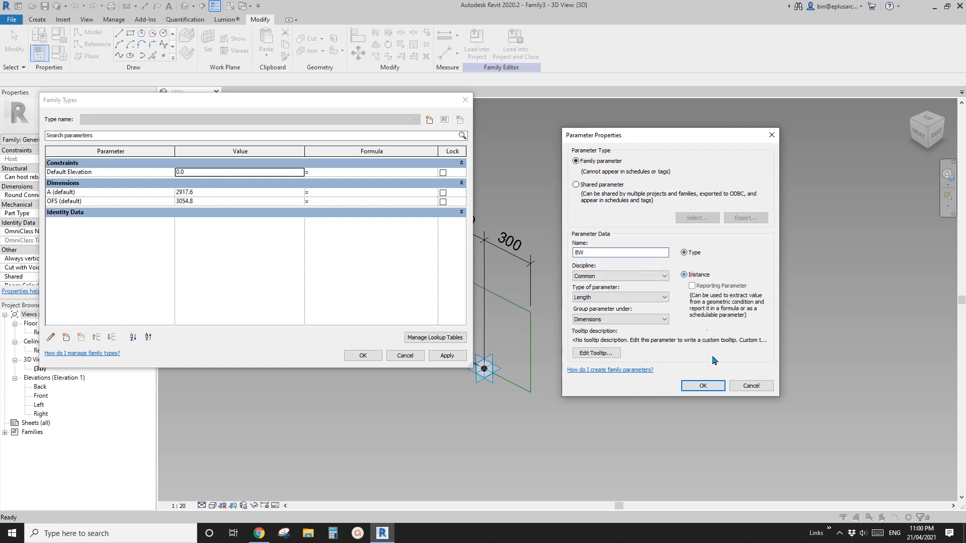
{"action": "left_click", "coordinate": [706, 387]}
- Change the BW parameter from an instance to a type parameter
{"action": "left_click", "coordinate": [88, 201]}
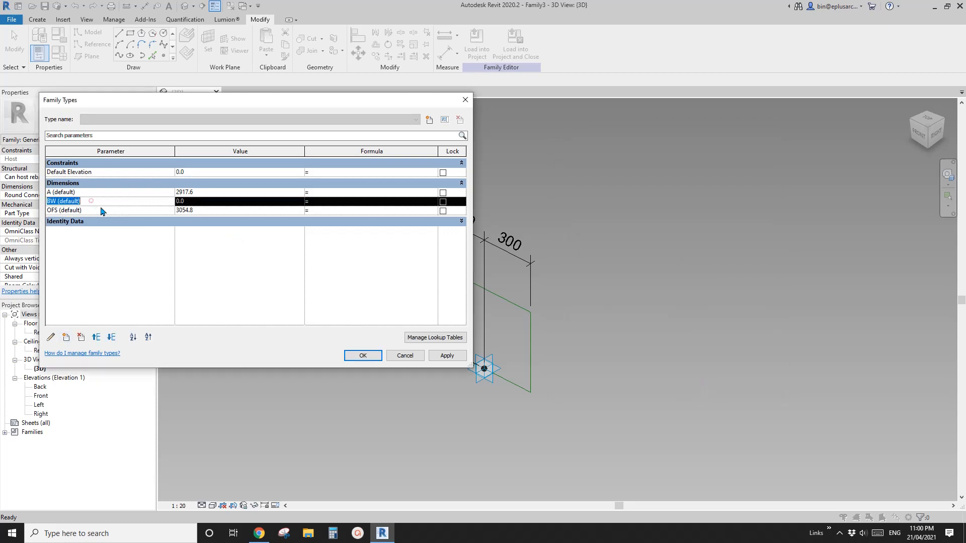
{"action": "left_click", "coordinate": [50, 337]}
{"action": "left_click", "coordinate": [684, 252]}
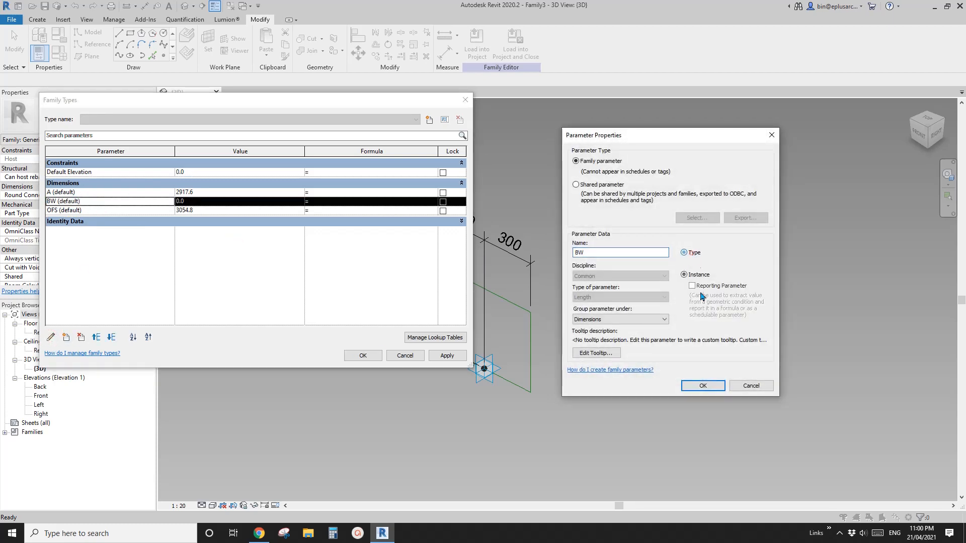
{"action": "left_click", "coordinate": [707, 386]}
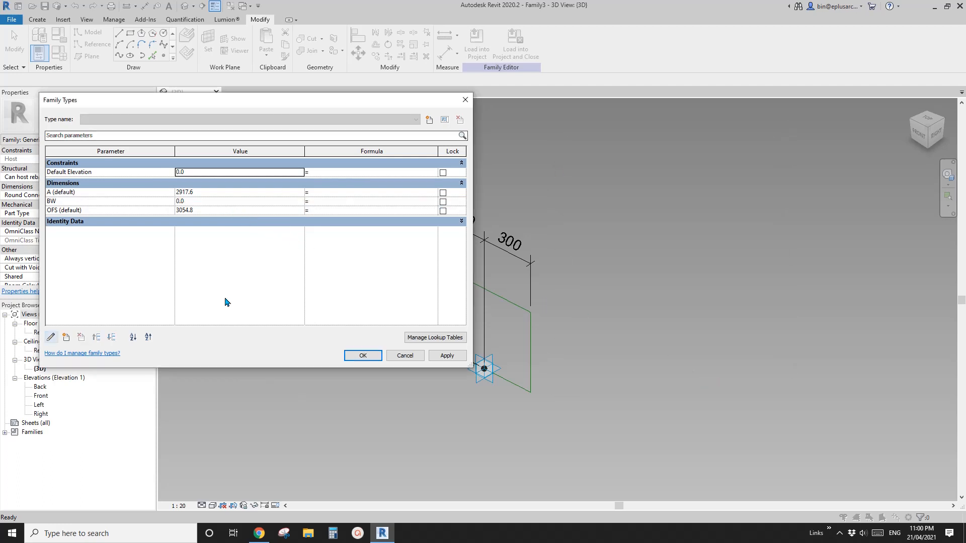
- Set the BW parameter's value to 600 and accept the family types
{"action": "left_click", "coordinate": [200, 202]}
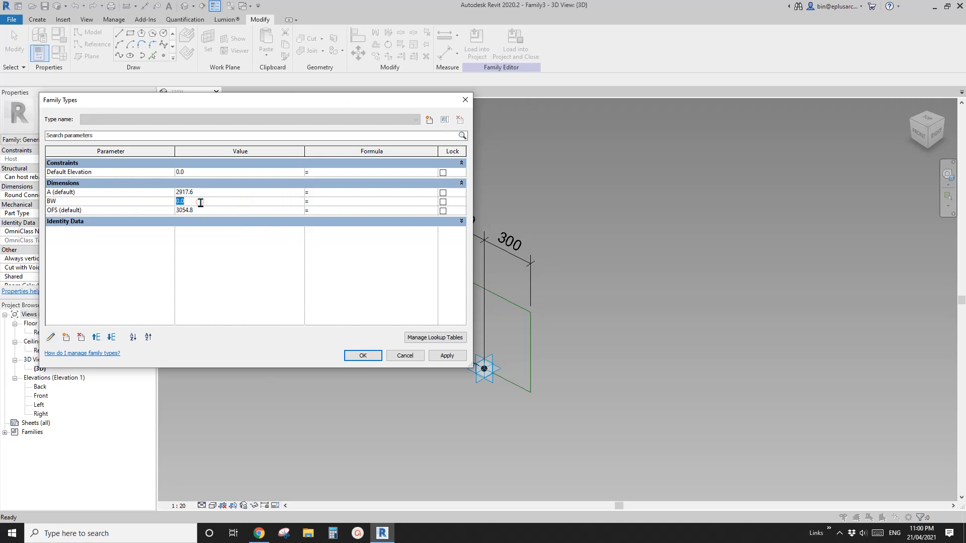
{"action": "left_click", "coordinate": [233, 266]}
{"action": "left_click", "coordinate": [360, 355]}
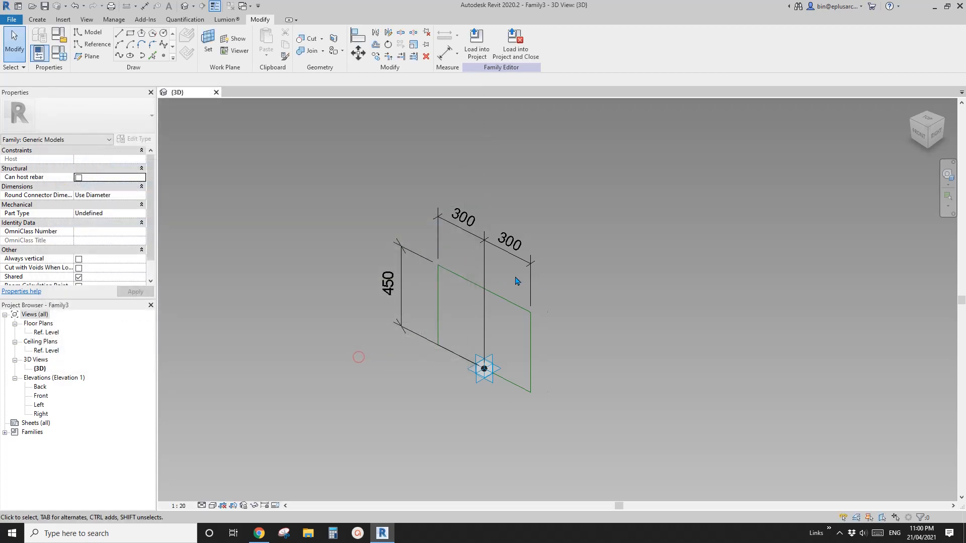
- Label both half-width dimensions above the rectangle with a new instance parameter named HBW
{"action": "left_click", "coordinate": [524, 261]}
{"action": "left_click", "coordinate": [464, 229], "text": "ctrl"}
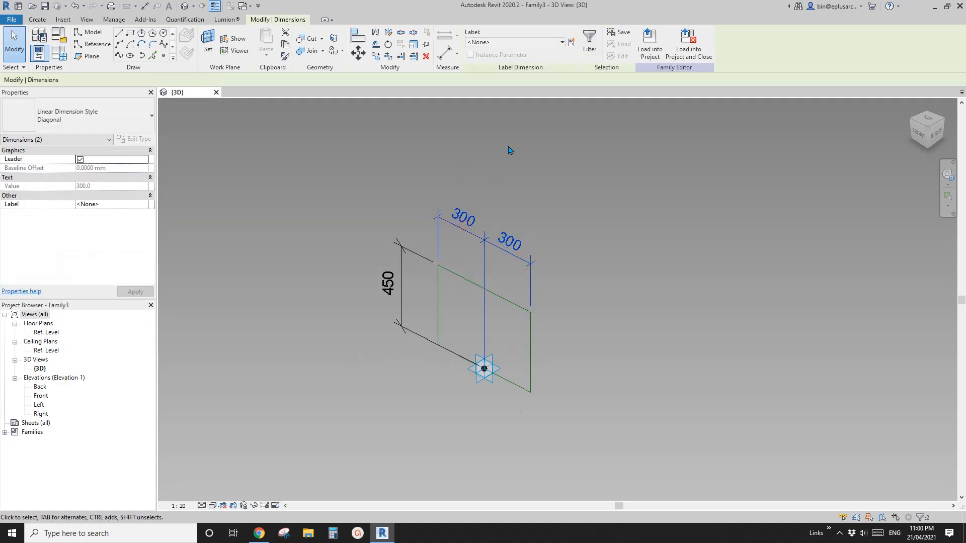
{"action": "left_click", "coordinate": [571, 42]}
{"action": "type", "text": "HBW"}
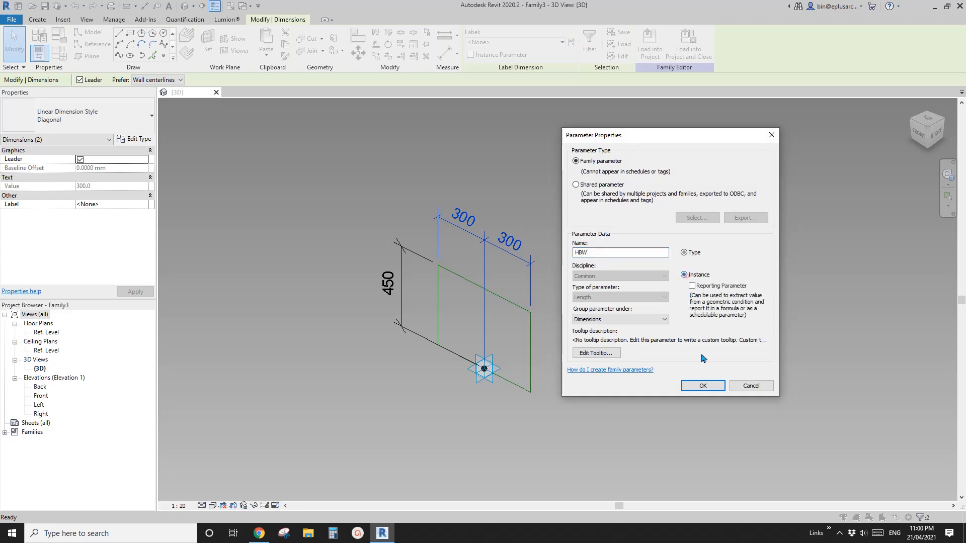
{"action": "left_click", "coordinate": [683, 275]}
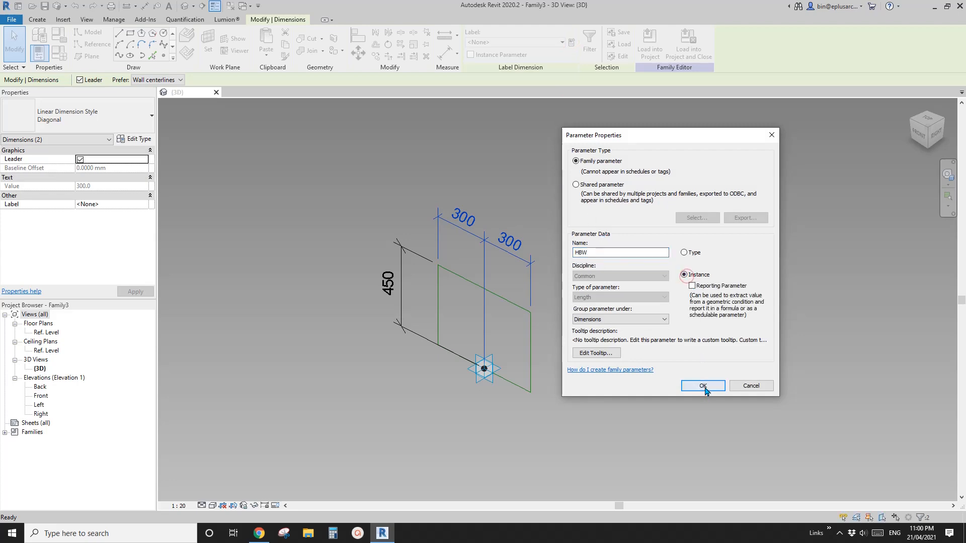
{"action": "left_click", "coordinate": [702, 385]}
- Give the HBW parameter the formula BW/2 in the family types and accept it
{"action": "left_click", "coordinate": [60, 54]}
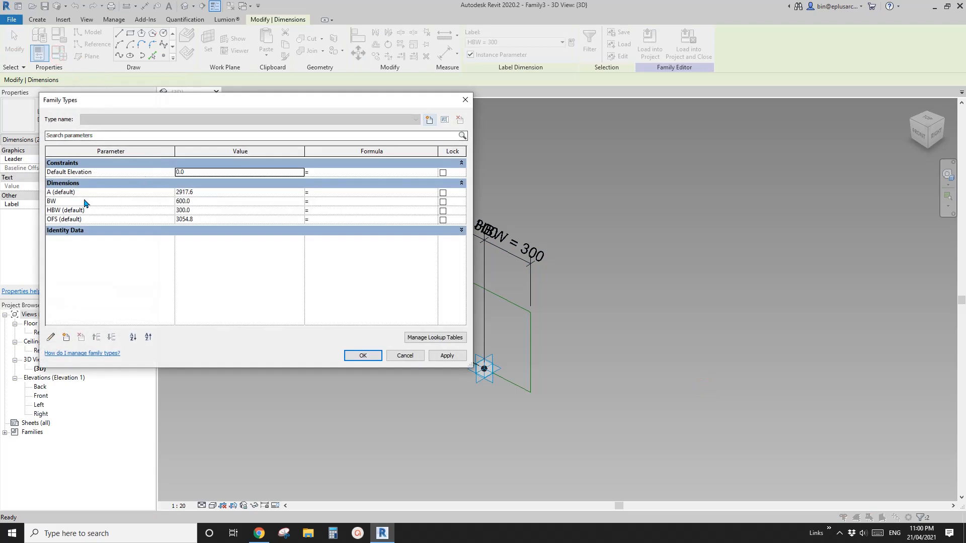
{"action": "left_click", "coordinate": [328, 210]}
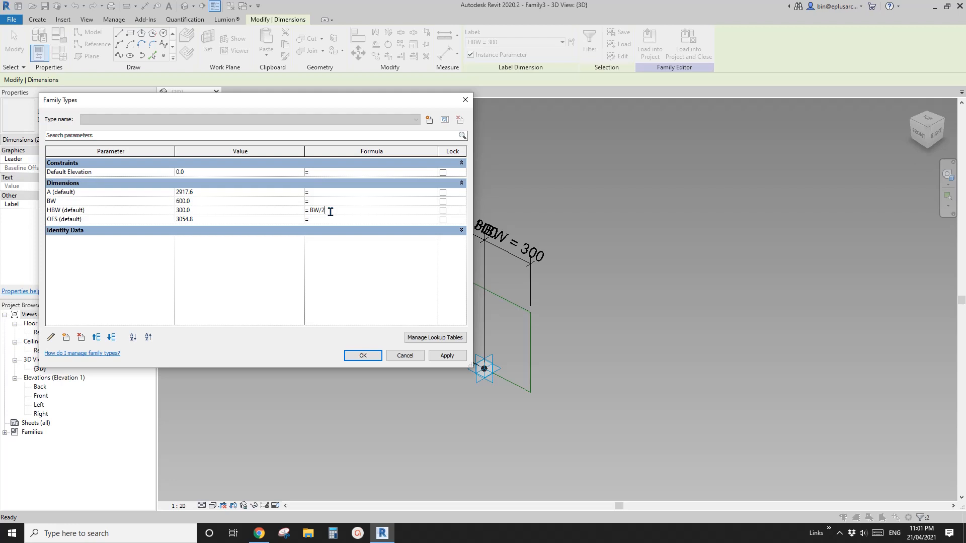
{"action": "left_click", "coordinate": [447, 356]}
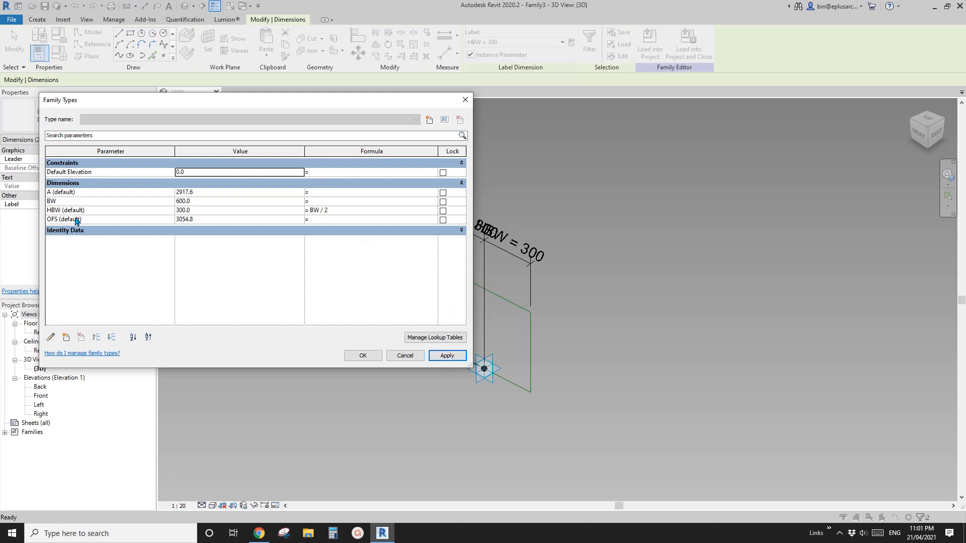
{"action": "left_click", "coordinate": [363, 355]}
{"action": "left_click", "coordinate": [366, 351]}
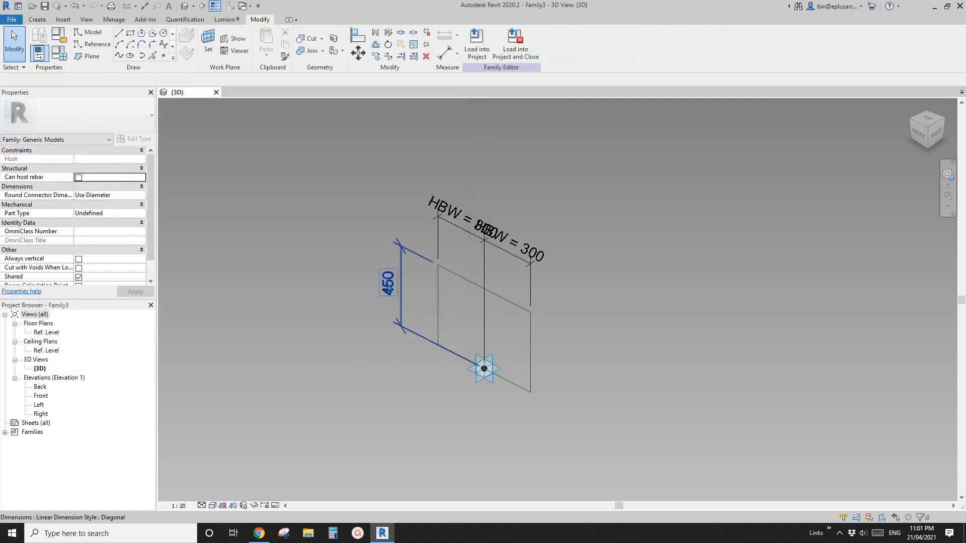
- Label the rectangle's vertical dimension with a new instance parameter named BH
{"action": "left_click", "coordinate": [389, 285]}
{"action": "left_click", "coordinate": [571, 42]}
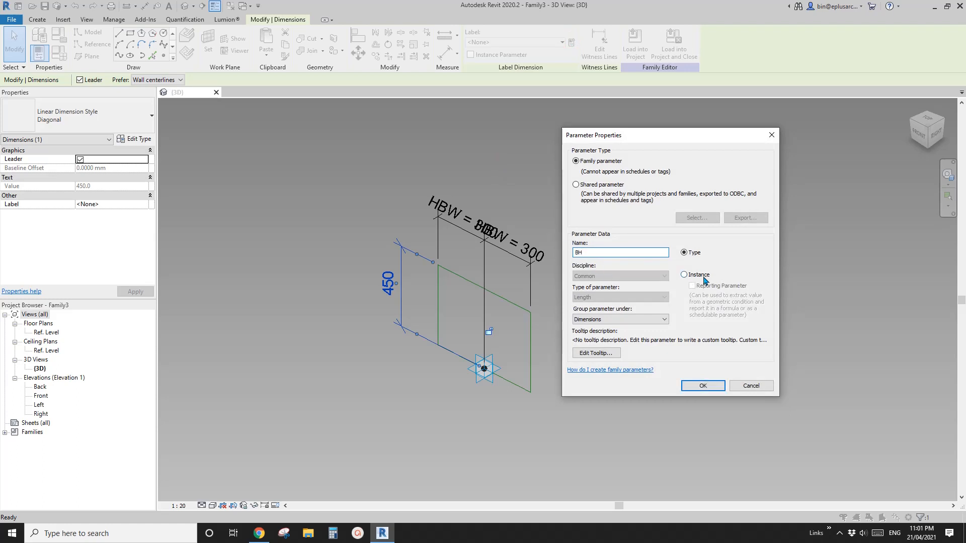
{"action": "type", "text": "BH"}
{"action": "left_click", "coordinate": [703, 277]}
{"action": "left_click", "coordinate": [702, 385]}
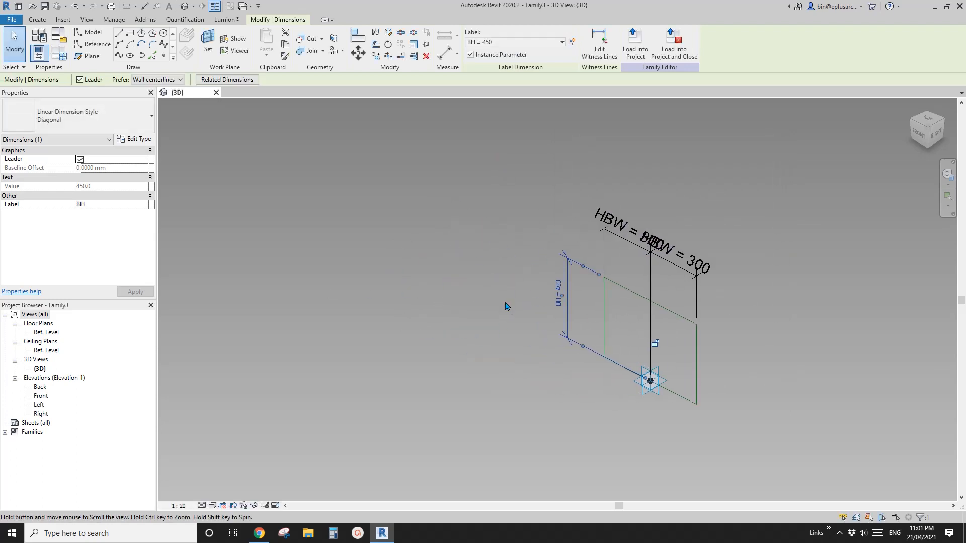
{"action": "left_click", "coordinate": [496, 270]}
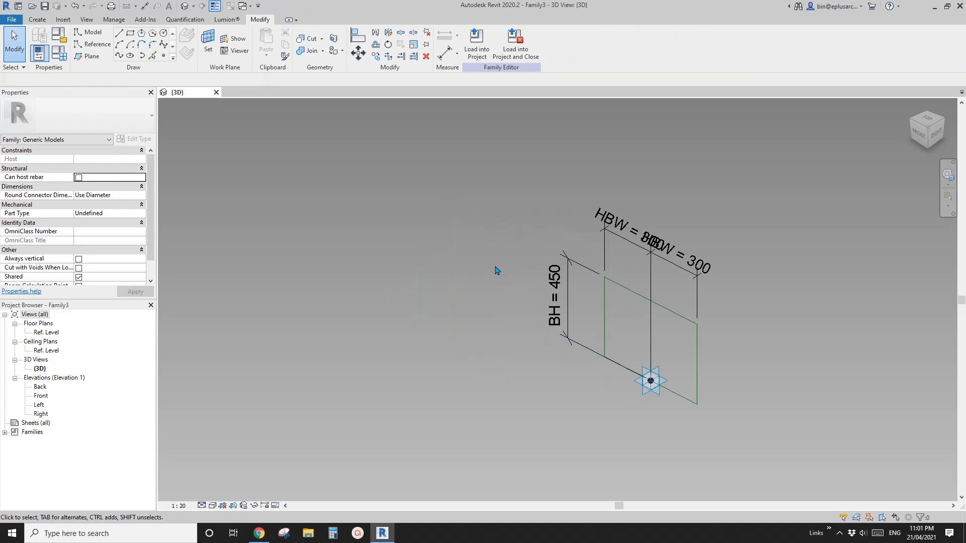
- Change the BH parameter from an instance to a type parameter in the family types
{"action": "left_click", "coordinate": [59, 52]}
{"action": "left_click", "coordinate": [56, 201]}
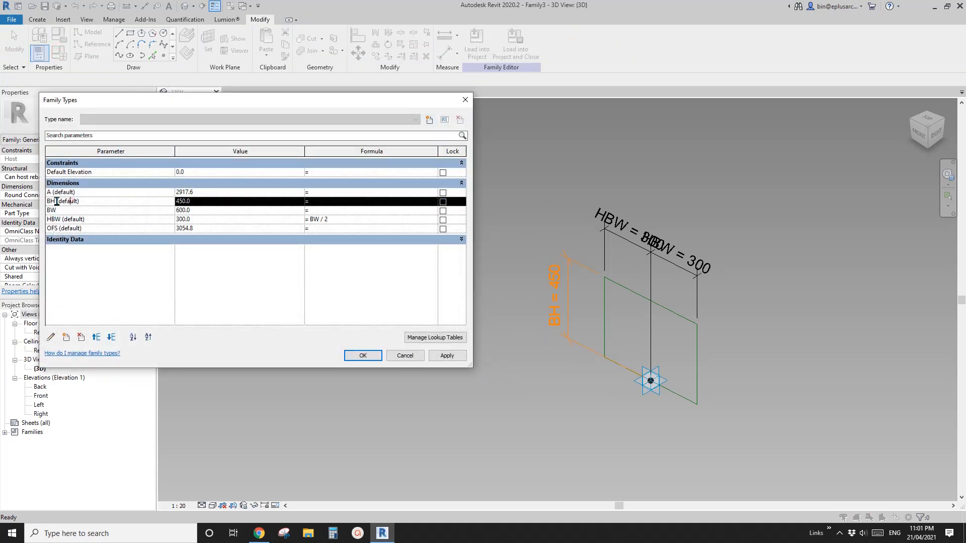
{"action": "left_click", "coordinate": [51, 337]}
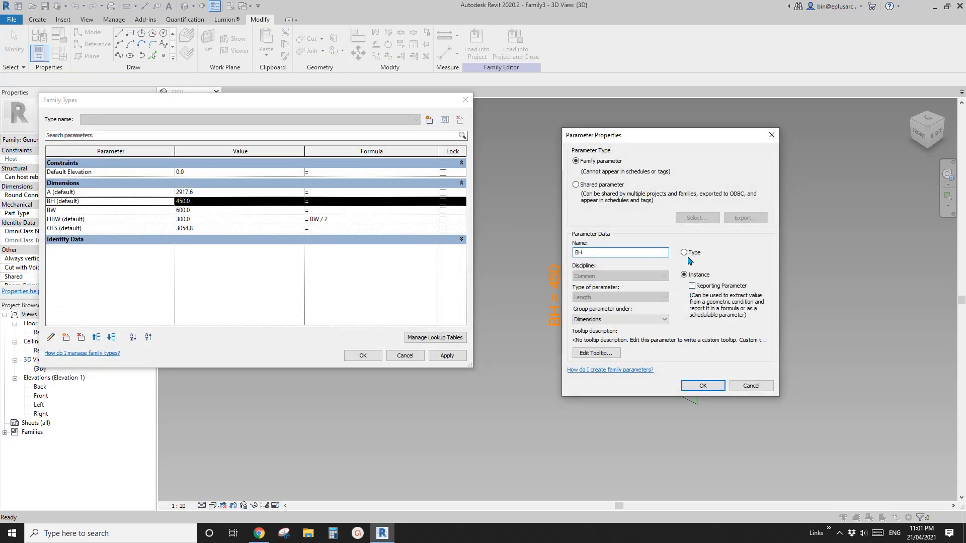
{"action": "left_click", "coordinate": [684, 253]}
{"action": "left_click", "coordinate": [704, 386]}
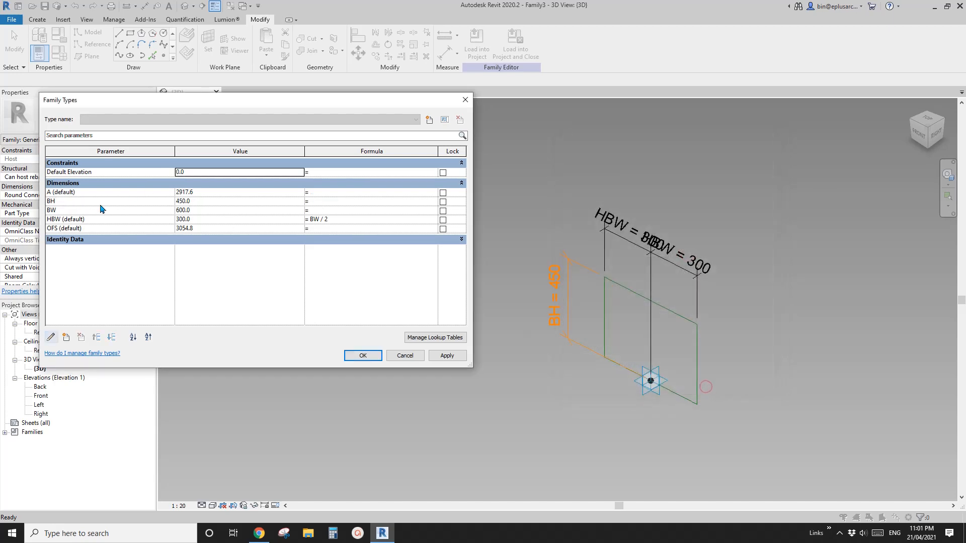
- Flex the rectangle's height by applying a BH value of 300 and restore it to 450
{"action": "left_click", "coordinate": [209, 201]}
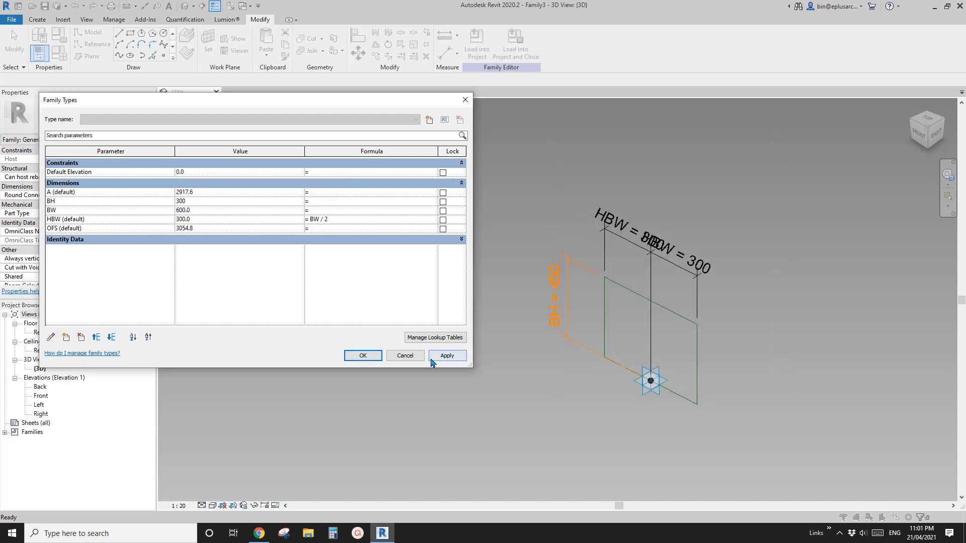
{"action": "left_click", "coordinate": [441, 357]}
{"action": "left_click", "coordinate": [206, 204]}
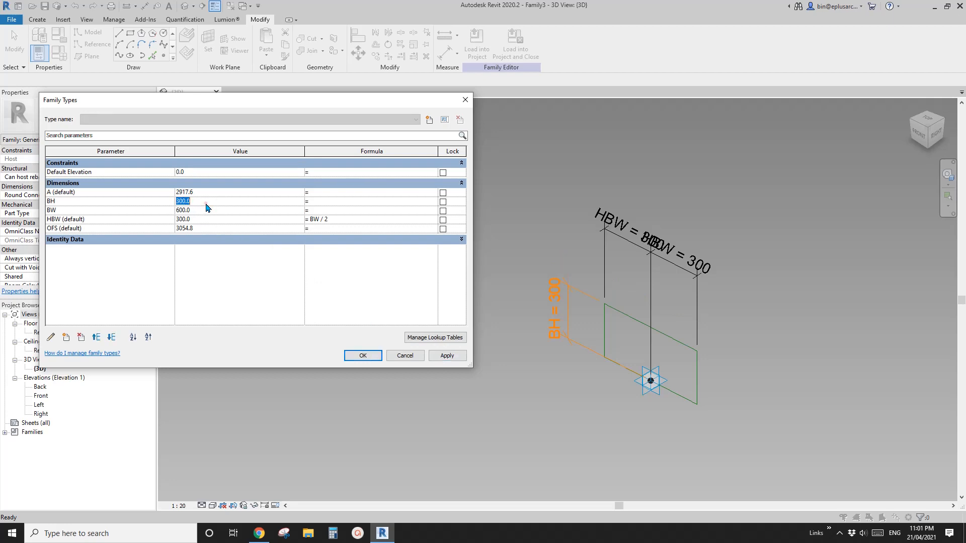
{"action": "left_click", "coordinate": [445, 358]}
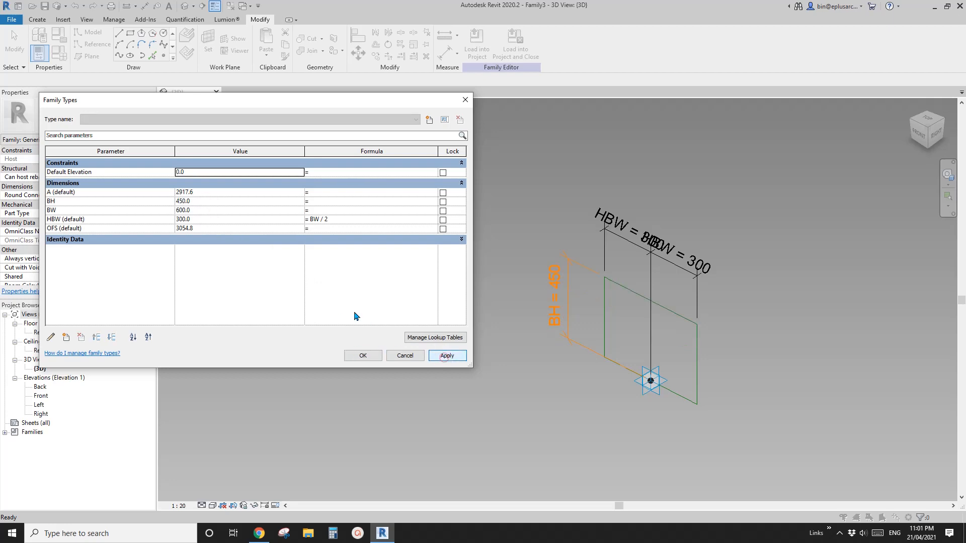
- Flex the rectangle's width by applying a BW value of 900, restore it to 600 and close the family types
{"action": "left_click", "coordinate": [208, 210]}
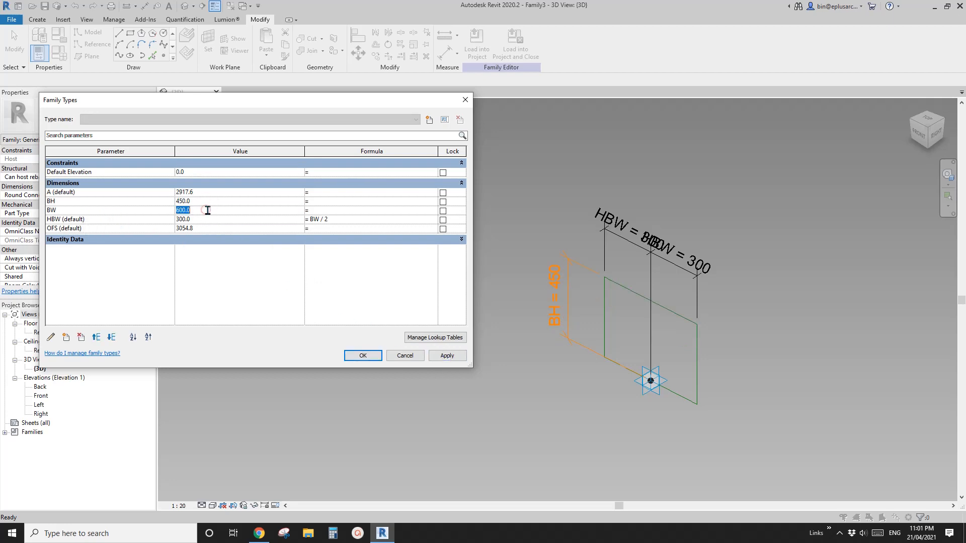
{"action": "type", "text": "900"}
{"action": "left_click", "coordinate": [447, 357]}
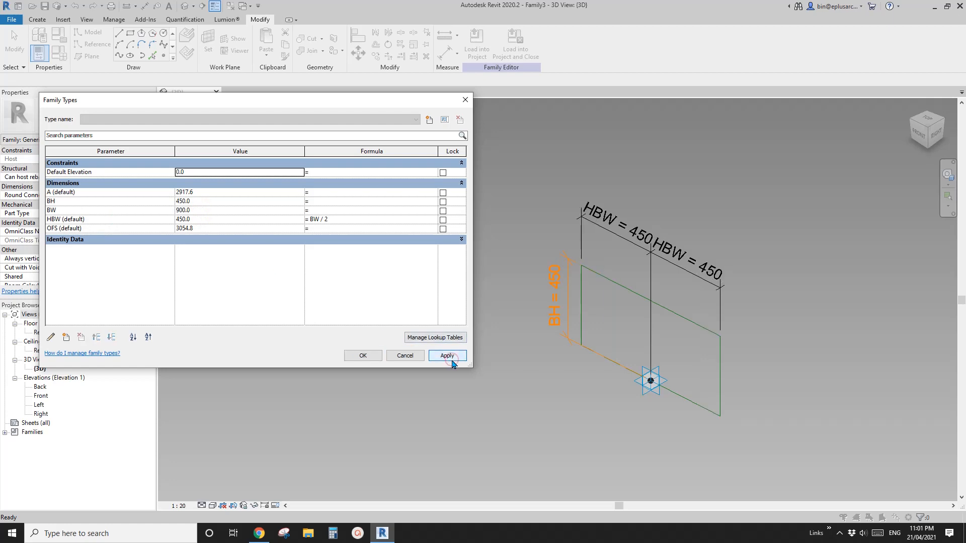
{"action": "left_click", "coordinate": [219, 211]}
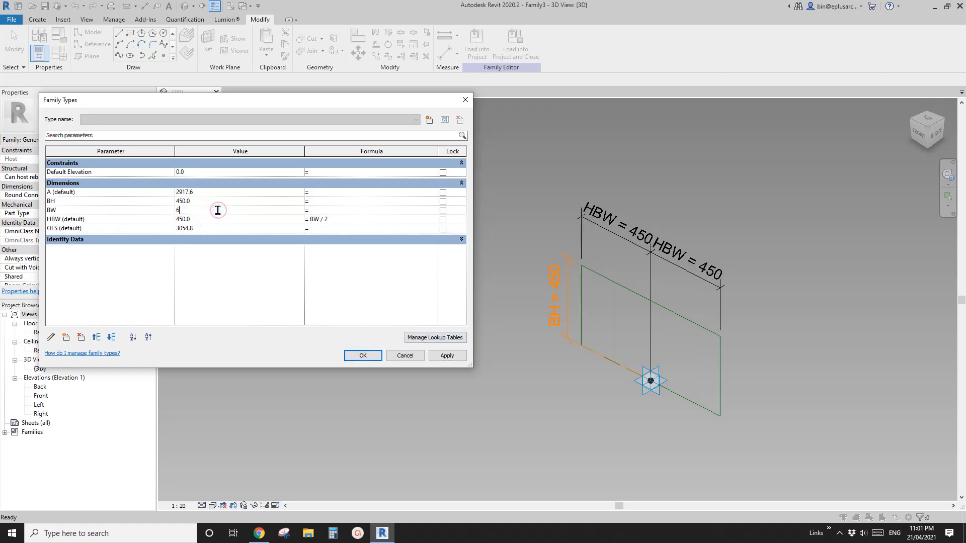
{"action": "type", "text": "600"}
{"action": "left_click", "coordinate": [445, 355]}
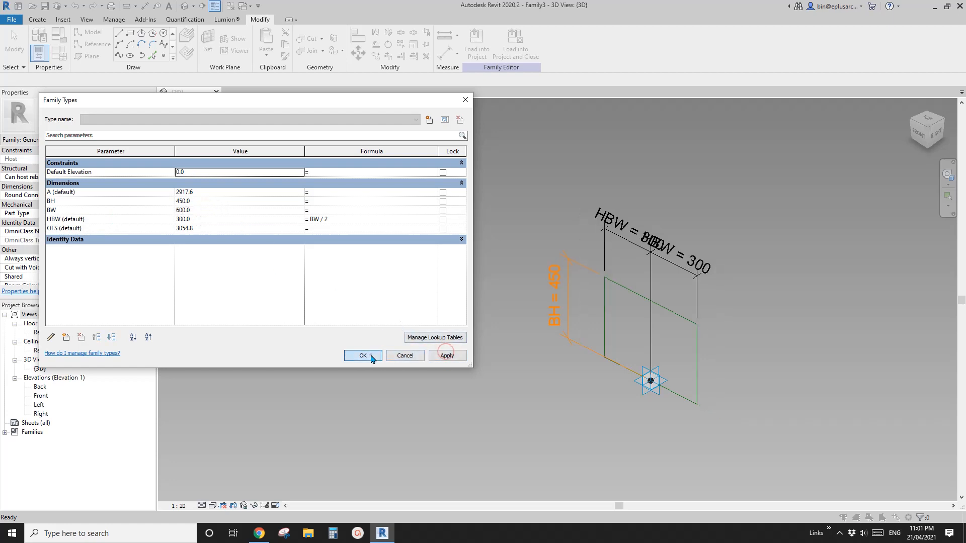
{"action": "left_click", "coordinate": [363, 355]}
{"action": "scroll", "coordinate": [481, 289], "scroll_direction": "down", "scroll_amount": 4}
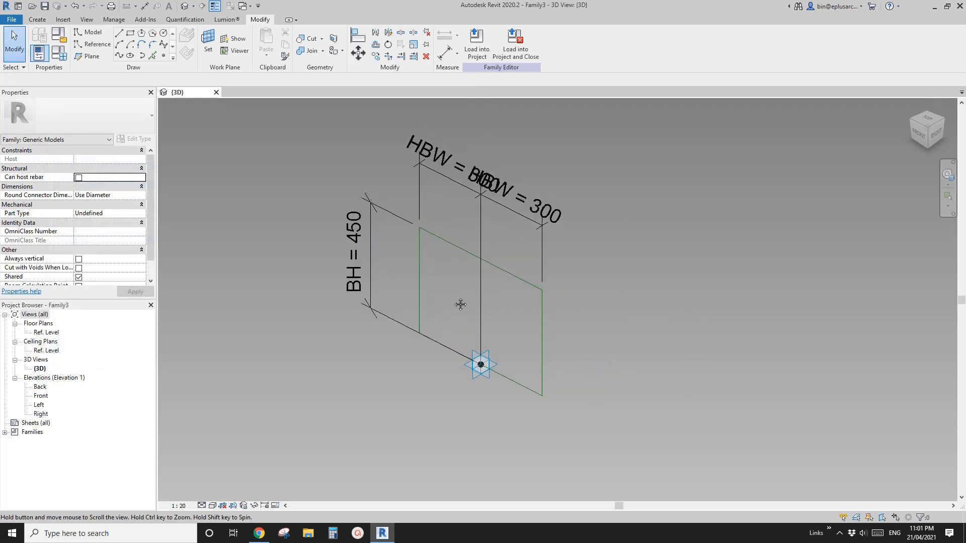
- Copy the dimensioned rectangle profile together with its reference point to a spot above the original
{"action": "scroll", "coordinate": [440, 302], "scroll_direction": "down", "scroll_amount": 1}
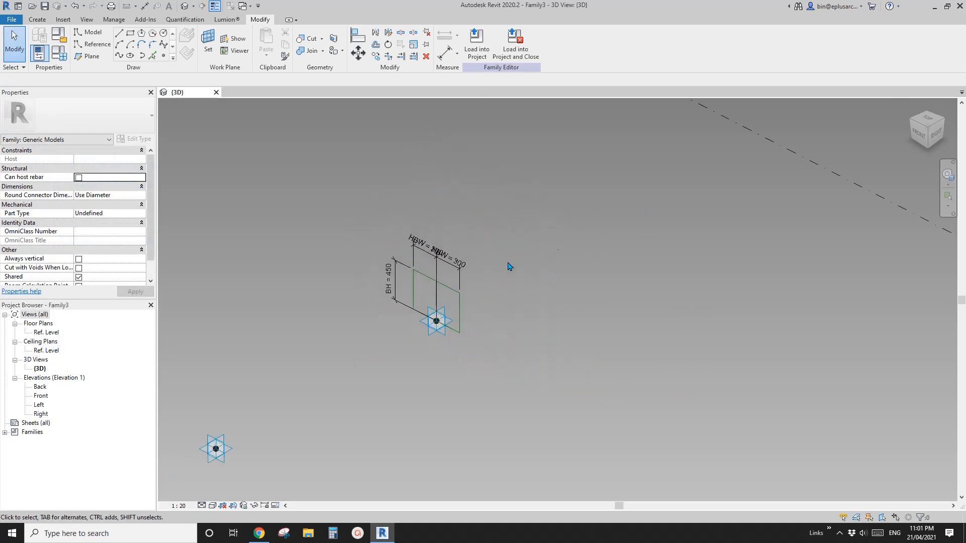
{"action": "middle_click_drag", "start_coordinate": [508, 267], "coordinate": [479, 305], "text": "shift"}
{"action": "left_click_drag", "start_coordinate": [344, 216], "coordinate": [479, 361]}
{"action": "left_click_drag", "start_coordinate": [440, 322], "coordinate": [451, 226], "text": "ctrl"}
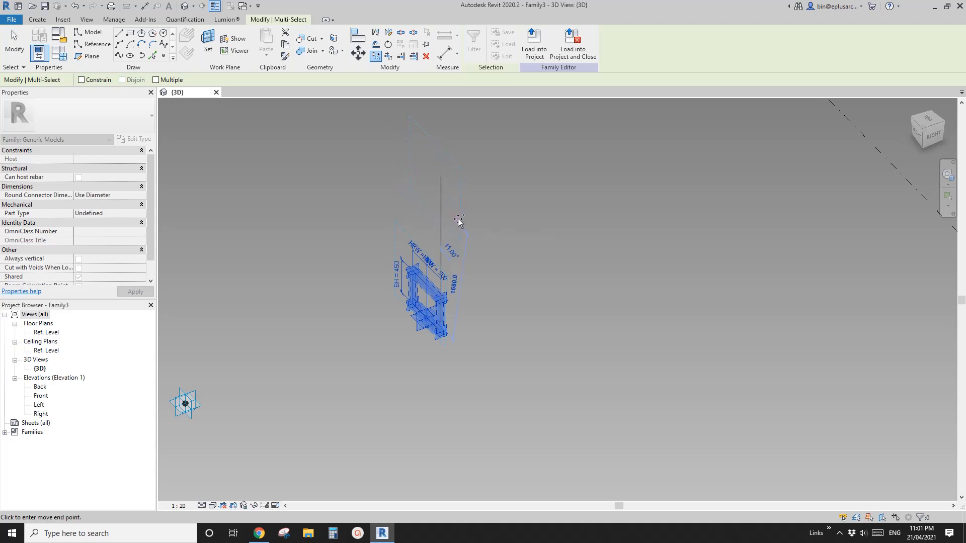
{"action": "left_click", "coordinate": [464, 220]}
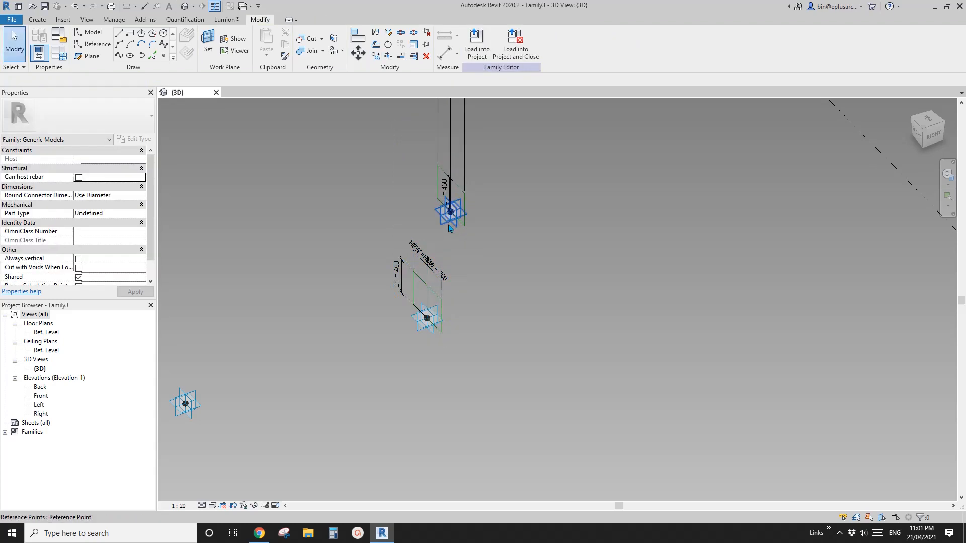
- Try to re-host the copied profile's reference point onto the original profile's reference point
{"action": "left_click", "coordinate": [447, 225]}
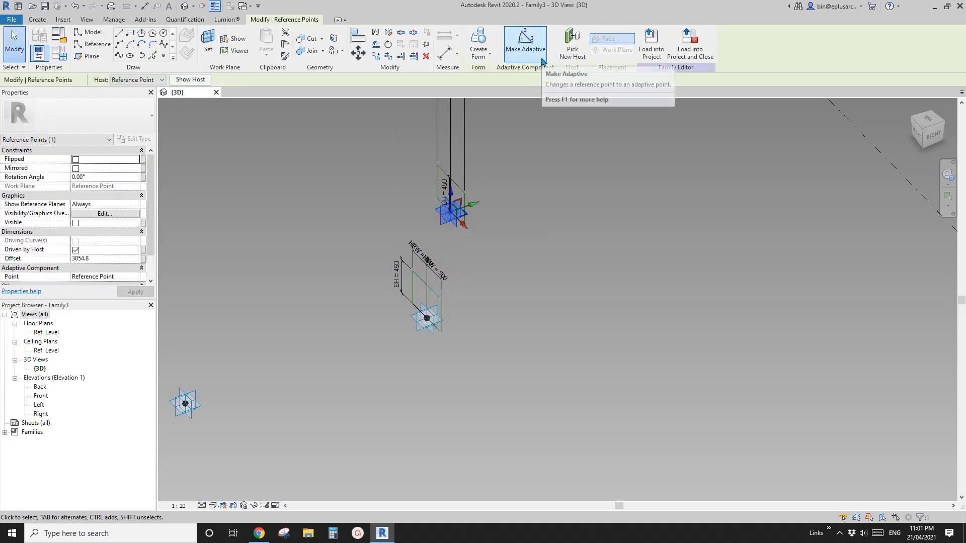
{"action": "left_click", "coordinate": [571, 49]}
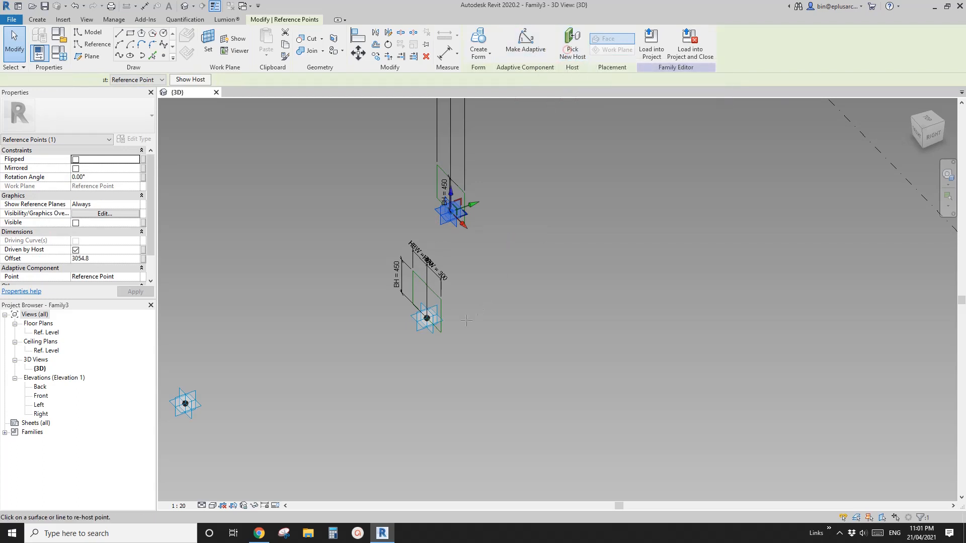
{"action": "left_click", "coordinate": [426, 318]}
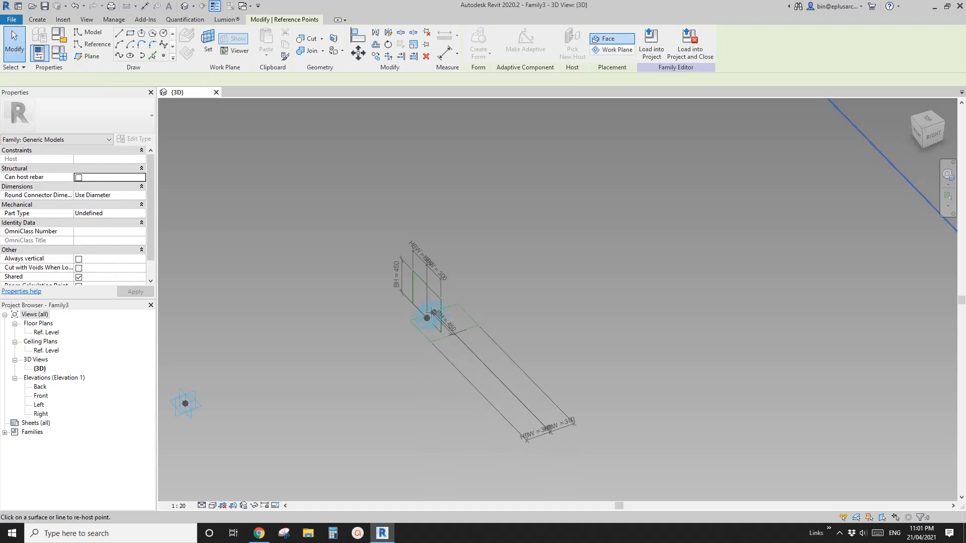
{"action": "key", "text": "Escape"}
- Delete the copied rectangle profile together with its reference point and dimensions
{"action": "scroll", "coordinate": [470, 219], "scroll_direction": "down", "scroll_amount": 1}
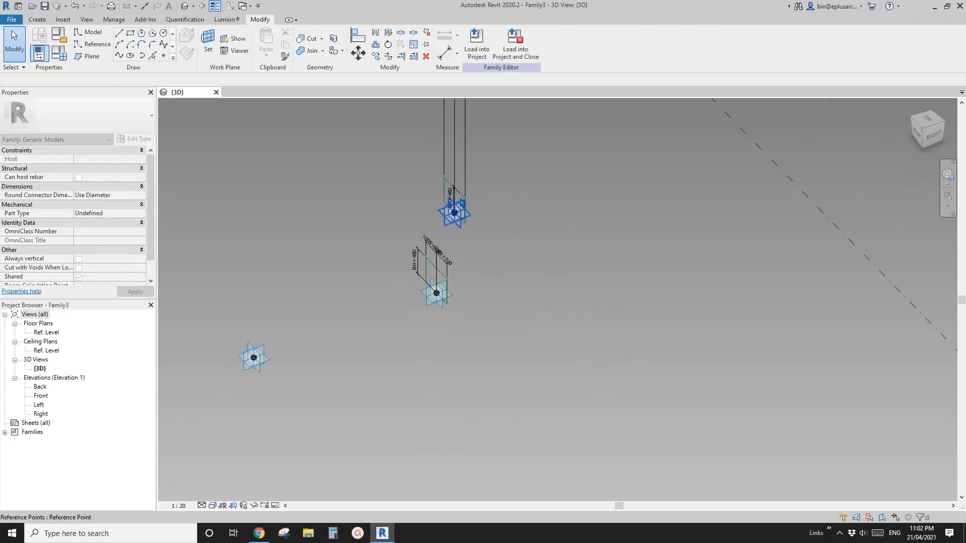
{"action": "middle_click_drag", "start_coordinate": [457, 215], "coordinate": [468, 288]}
{"action": "left_click", "coordinate": [460, 286]}
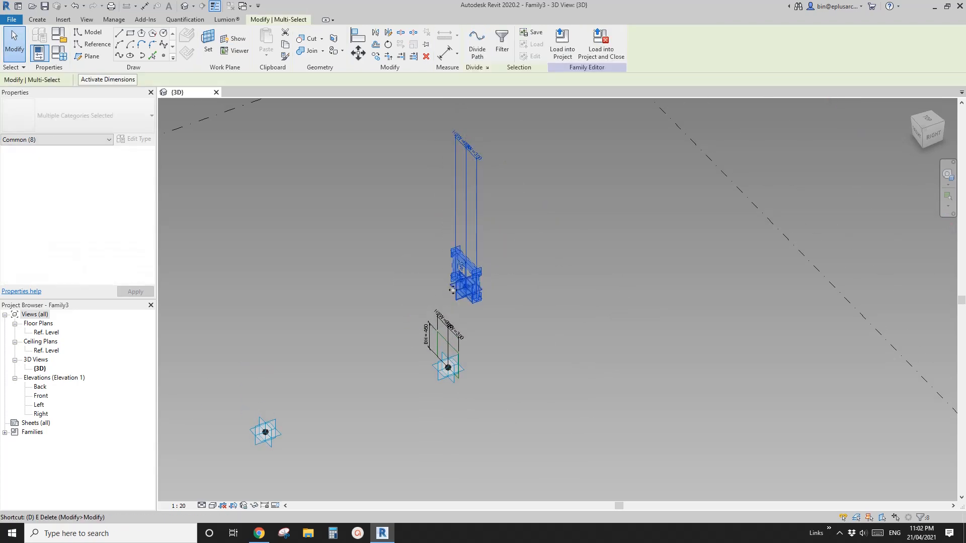
{"action": "key", "text": "Delete"}
- Place a new reference point on top of the profile's base point, hosted on that point's vertical plane parallel to the rectangle
{"action": "scroll", "coordinate": [459, 291], "scroll_direction": "up", "scroll_amount": 1}
{"action": "scroll", "coordinate": [459, 297], "scroll_direction": "up", "scroll_amount": 1}
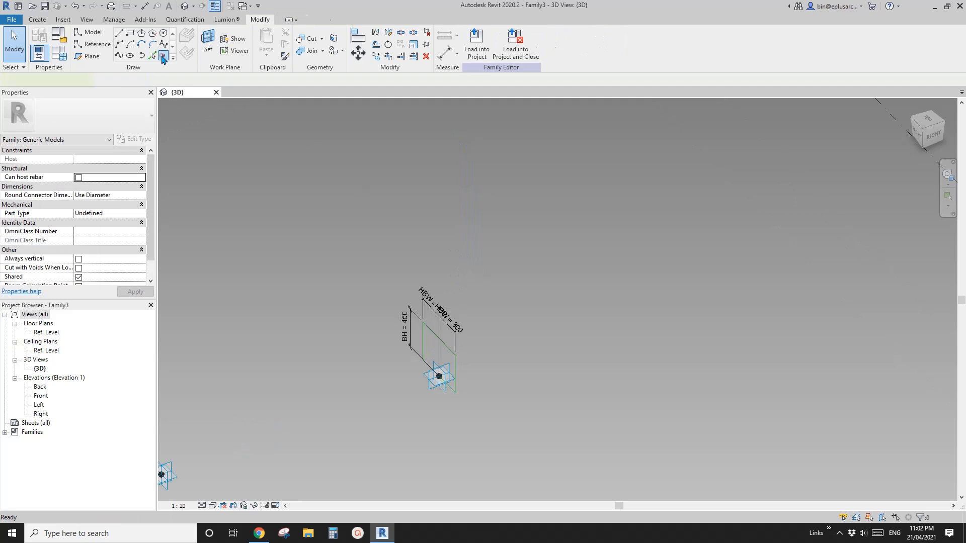
{"action": "left_click", "coordinate": [164, 55]}
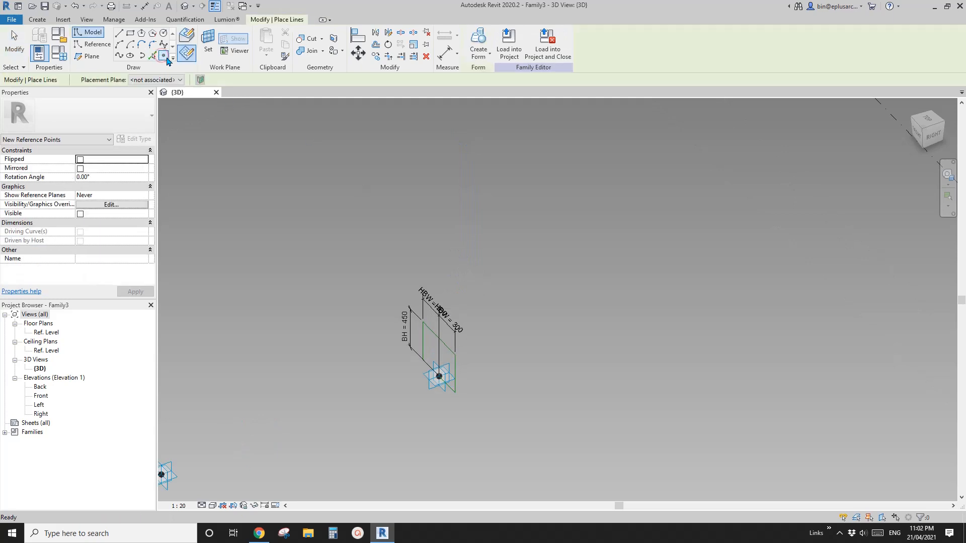
{"action": "left_click", "coordinate": [208, 41]}
{"action": "scroll", "coordinate": [459, 411], "scroll_direction": "up", "scroll_amount": 1}
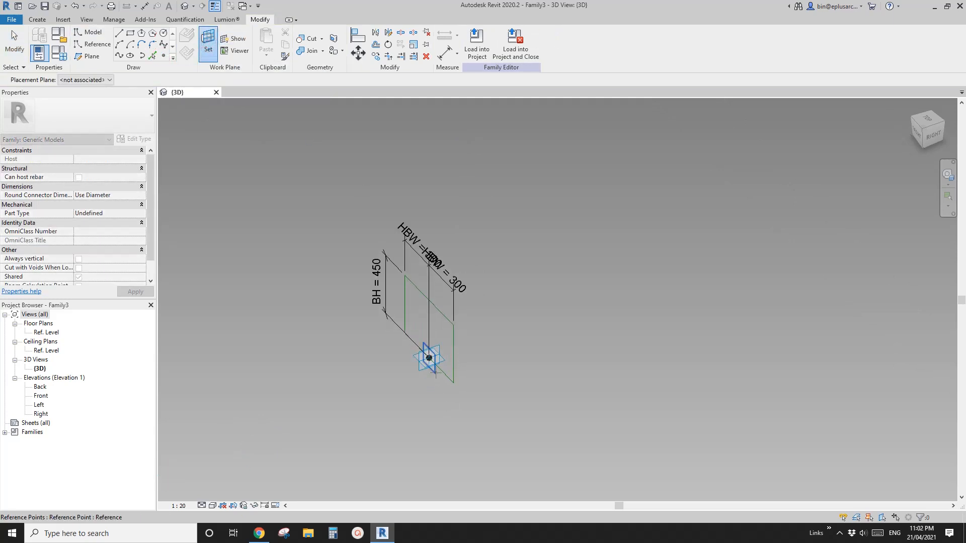
{"action": "left_click", "coordinate": [431, 377]}
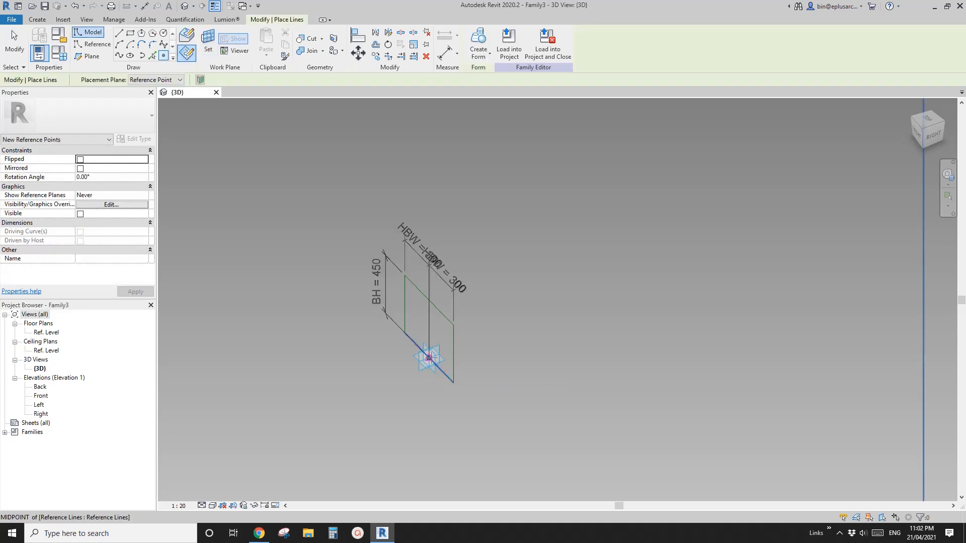
{"action": "left_click", "coordinate": [429, 358]}
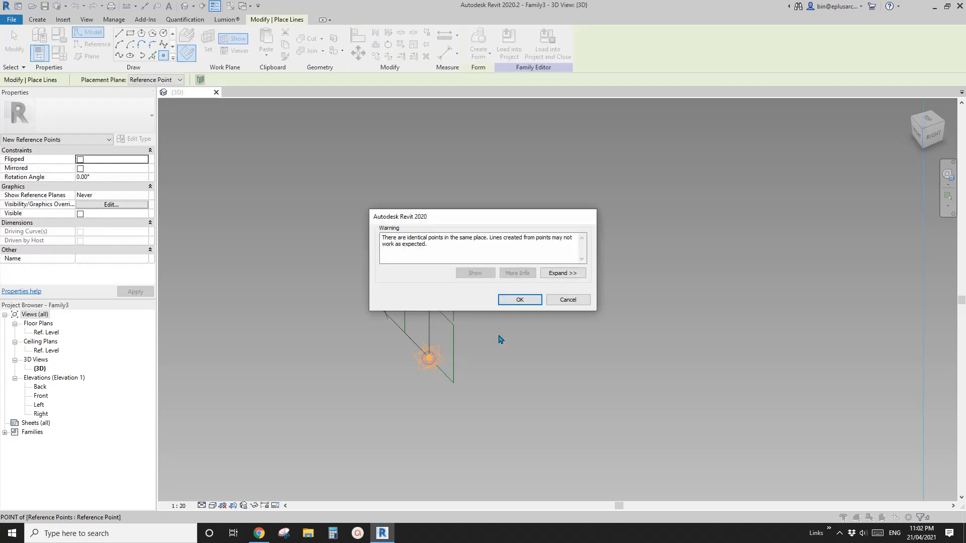
{"action": "left_click", "coordinate": [521, 300]}
{"action": "key", "text": "Escape"}
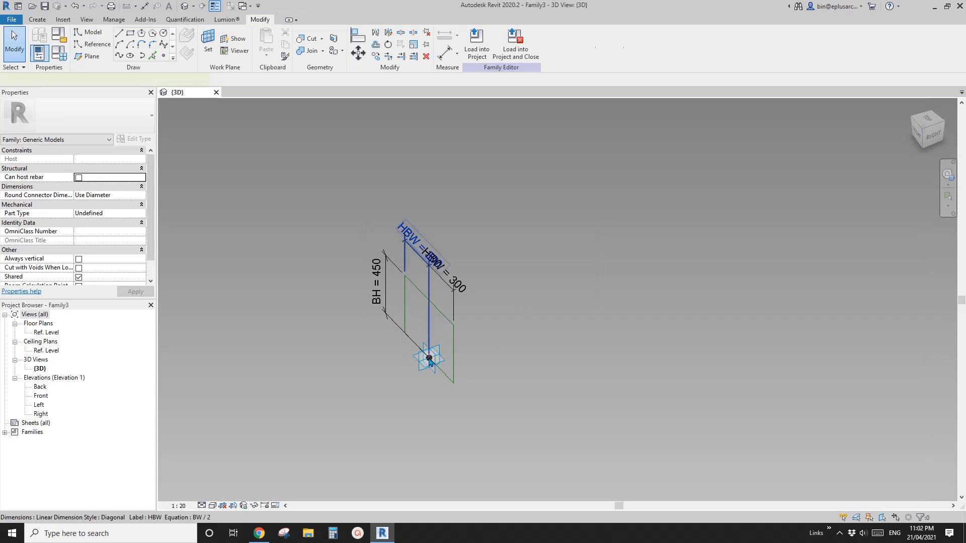
- Move the new reference point away from the profile, perpendicular to its host plane, to an offset of about 800 mm
{"action": "left_click", "coordinate": [437, 359]}
{"action": "key", "text": "Escape"}
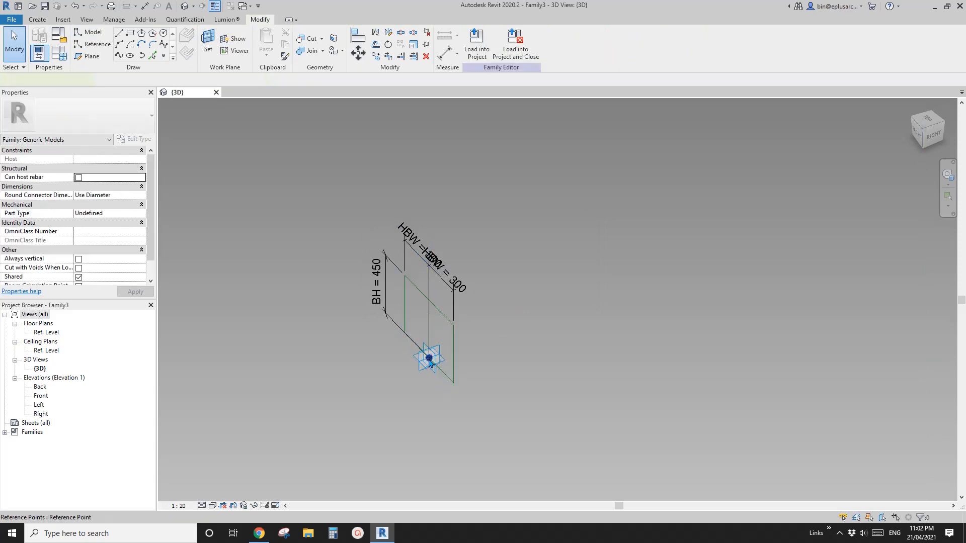
{"action": "left_click", "coordinate": [429, 359]}
{"action": "left_click_drag", "start_coordinate": [455, 349], "coordinate": [566, 310]}
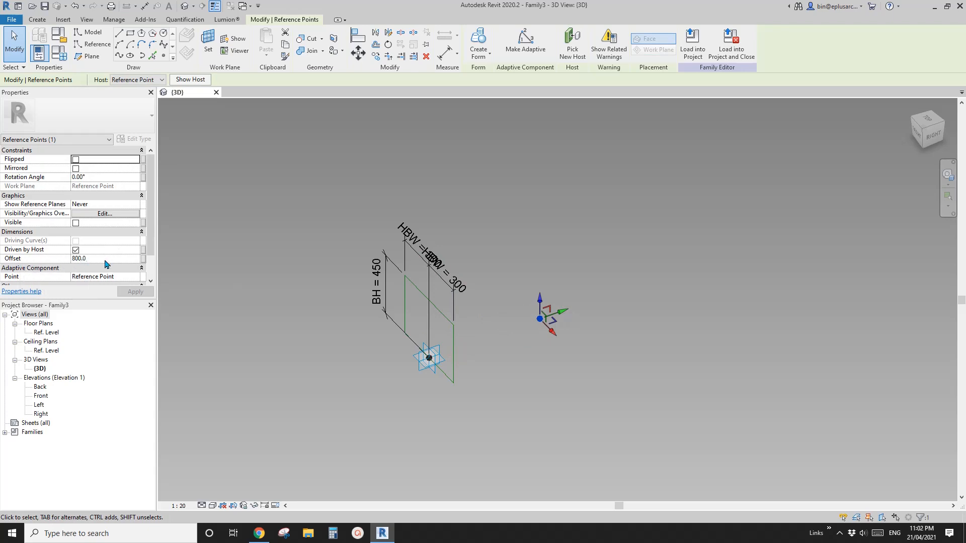
- Associate the new reference point's Offset with a new instance parameter named D
{"action": "left_click", "coordinate": [142, 259]}
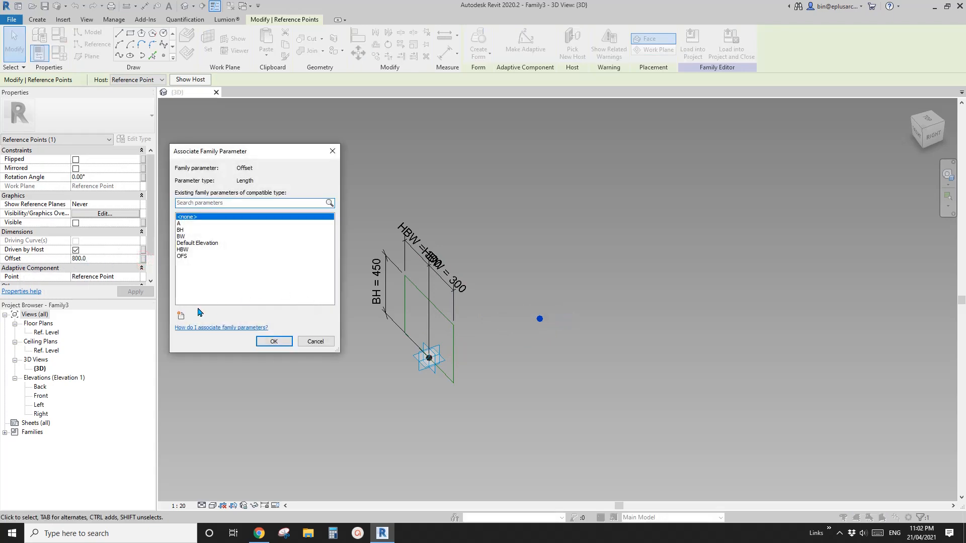
{"action": "type", "text": "d"}
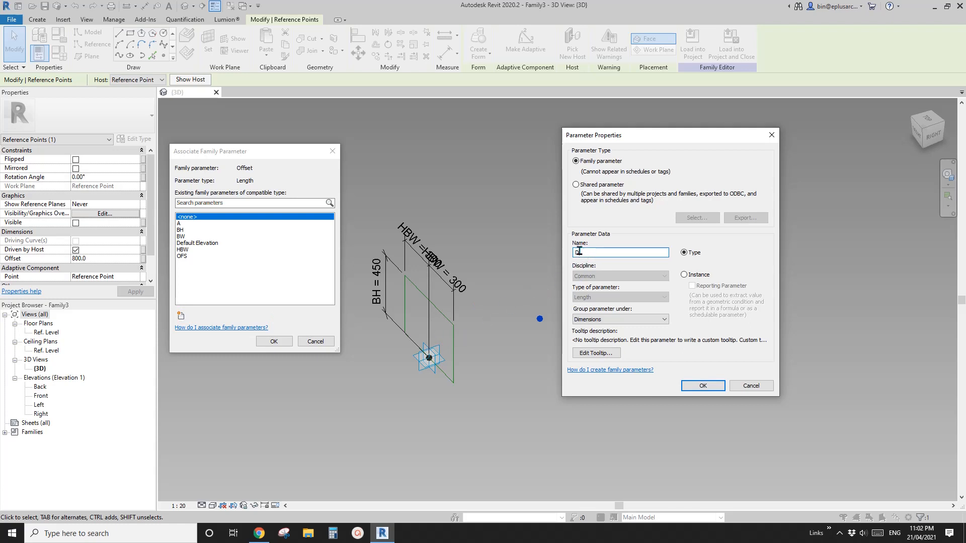
{"action": "left_click", "coordinate": [684, 275]}
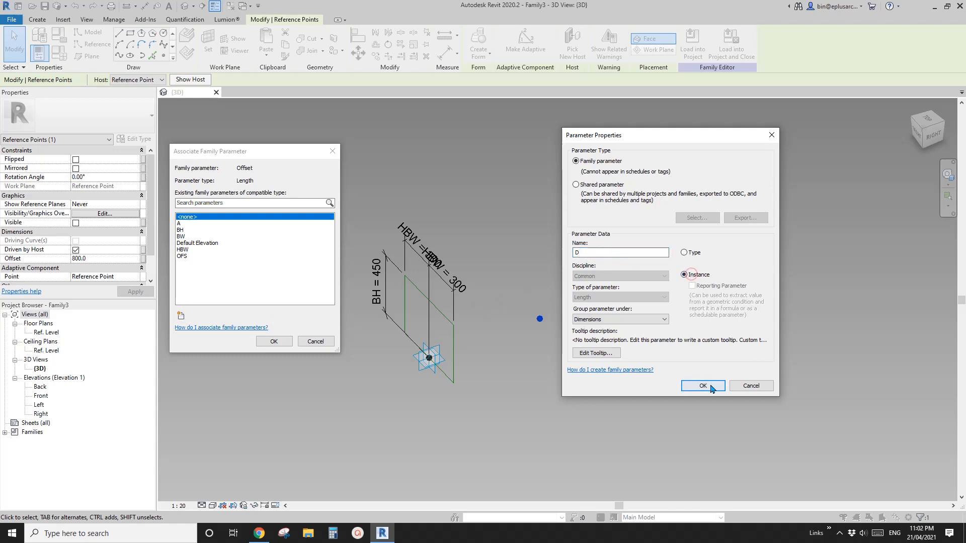
{"action": "left_click", "coordinate": [703, 386]}
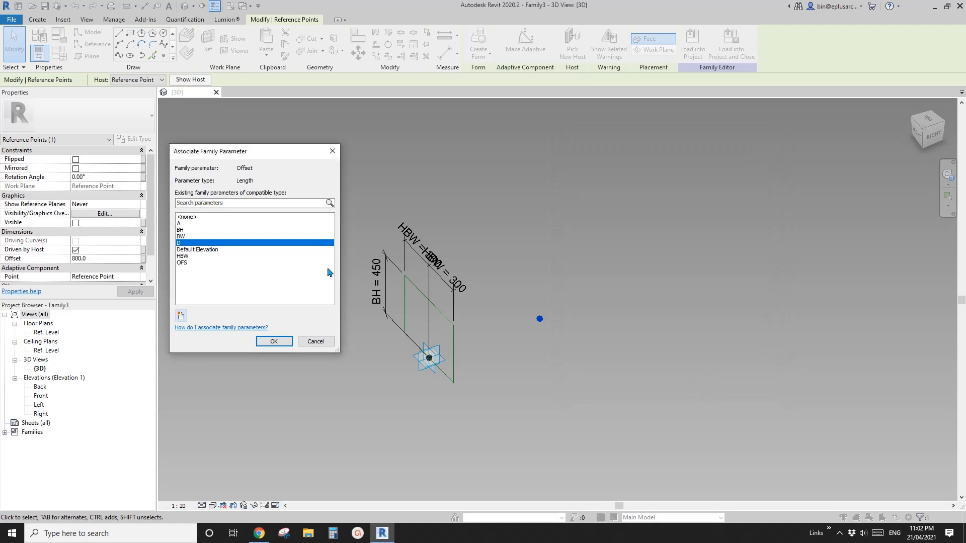
{"action": "left_click", "coordinate": [273, 342]}
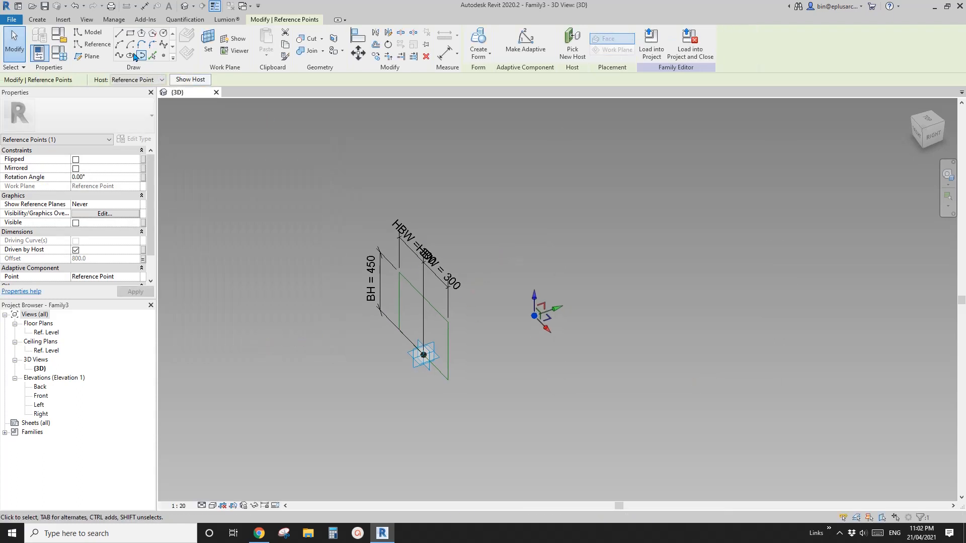
- Start reference lines and set the work plane to the offset point's vertical plane parallel to the first rectangle
{"action": "left_click", "coordinate": [92, 44]}
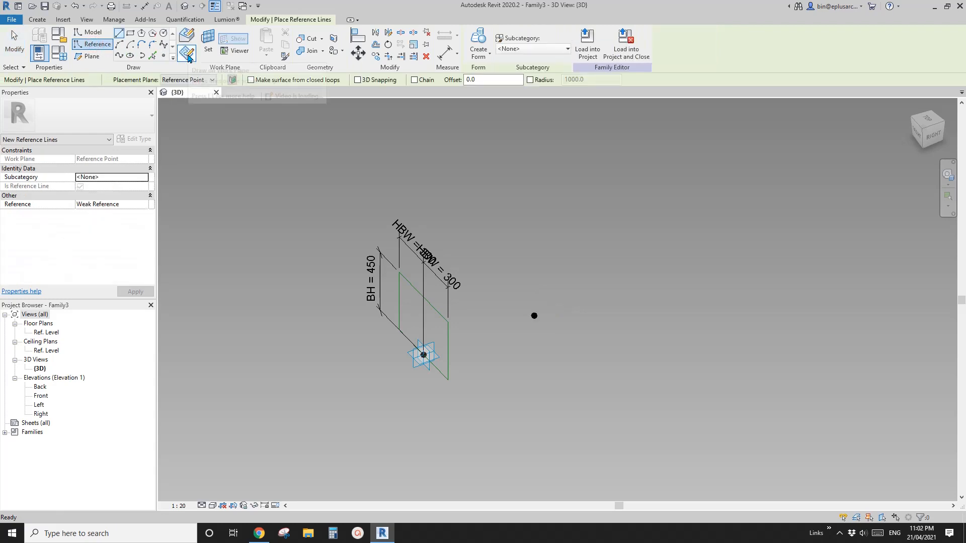
{"action": "left_click", "coordinate": [208, 40]}
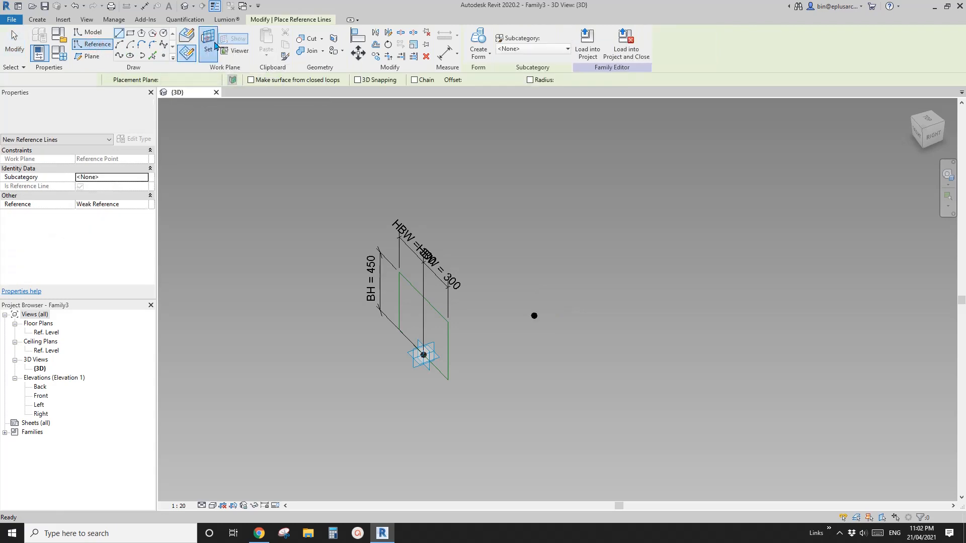
{"action": "mouse_move", "coordinate": [547, 319]}
{"action": "middle_mouse_down", "text": "shift"}
{"action": "mouse_move", "coordinate": [580, 340]}
{"action": "mouse_move", "coordinate": [498, 323]}
{"action": "mouse_move", "coordinate": [540, 331]}
{"action": "middle_mouse_up", "text": "shift"}
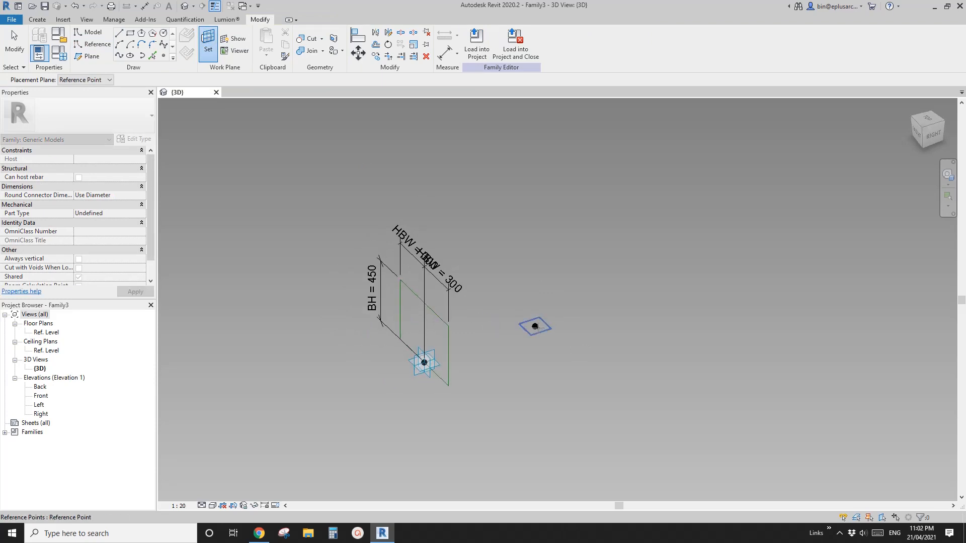
{"action": "key", "text": "Tab"}
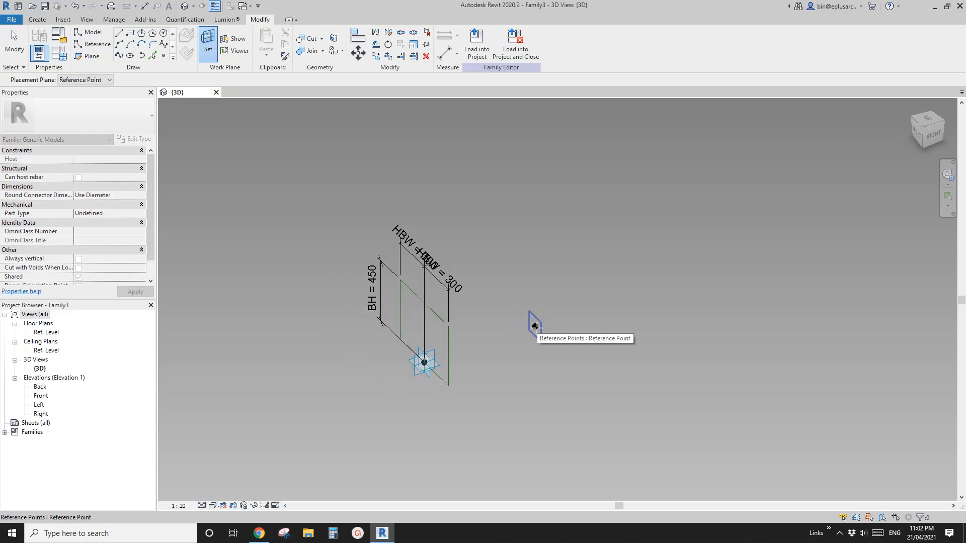
{"action": "left_click", "coordinate": [535, 326]}
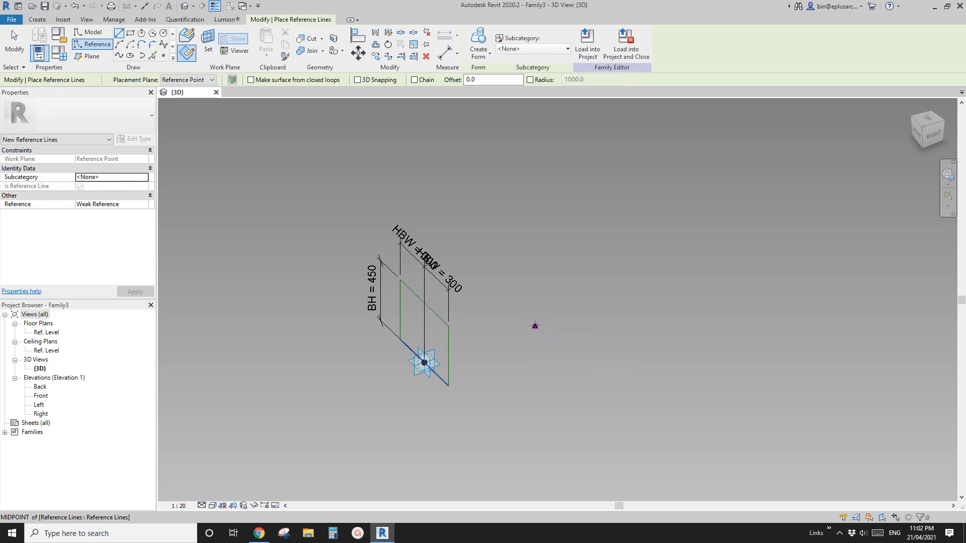
- Draw a 600 by 450 mm reference-line rectangle with its bottom edge centred on the offset point
{"action": "left_click", "coordinate": [514, 251]}
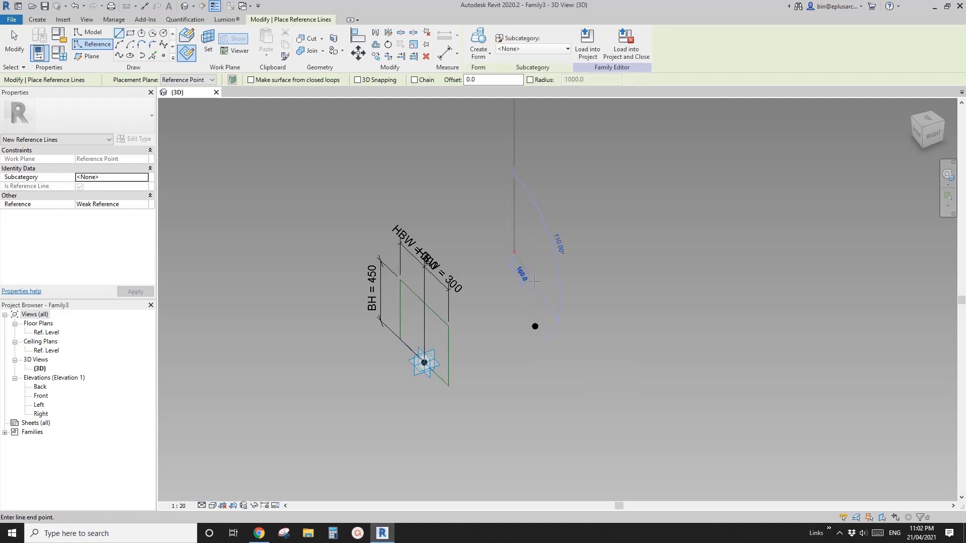
{"action": "key", "text": "Escape"}
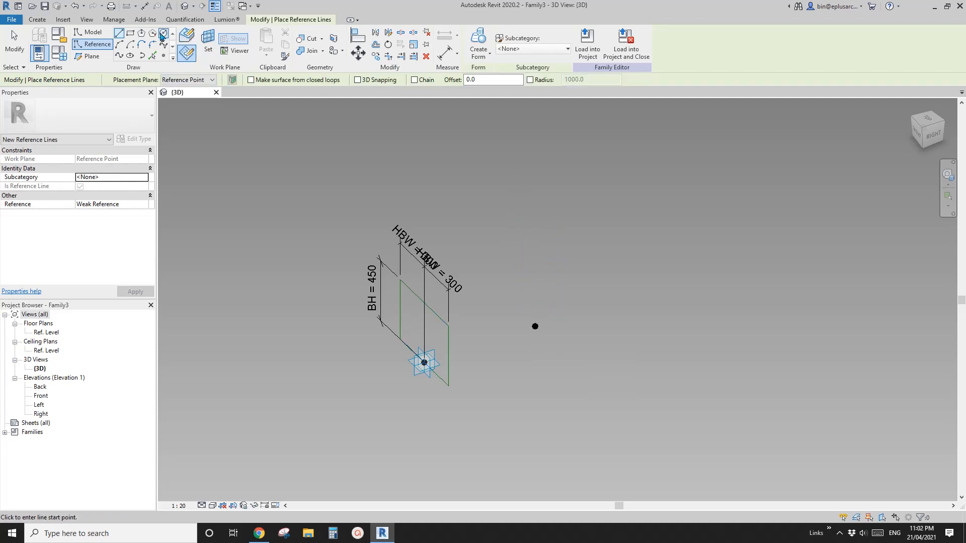
{"action": "left_click", "coordinate": [130, 34]}
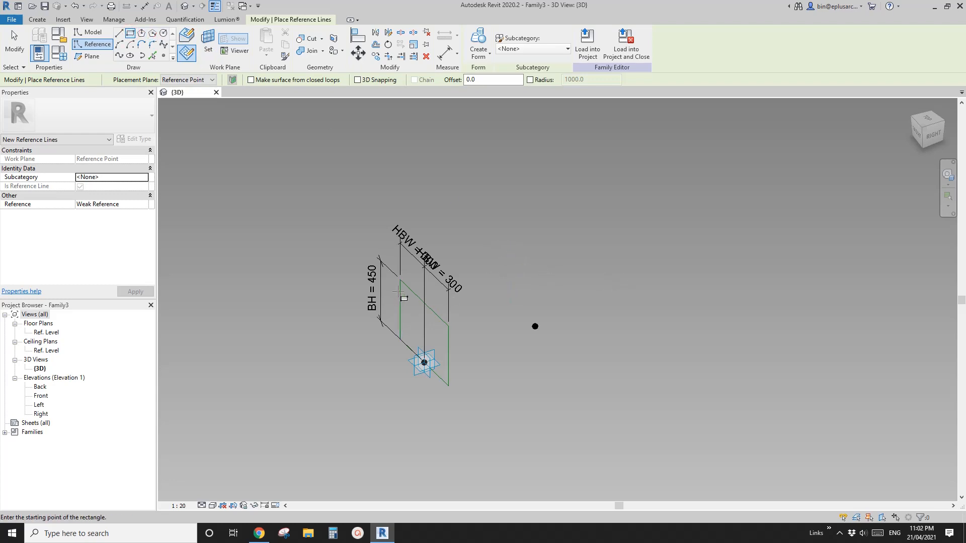
{"action": "left_click", "coordinate": [510, 243]}
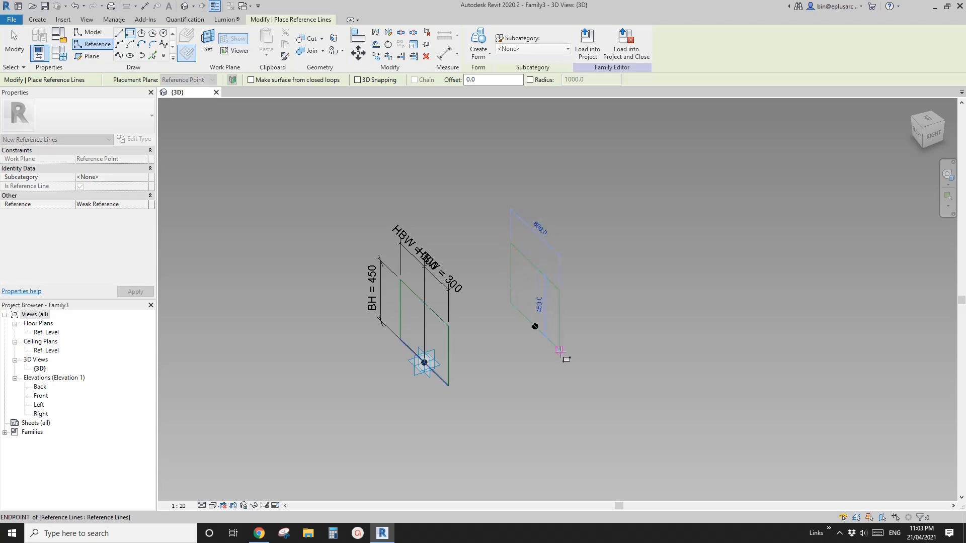
{"action": "left_click", "coordinate": [560, 349]}
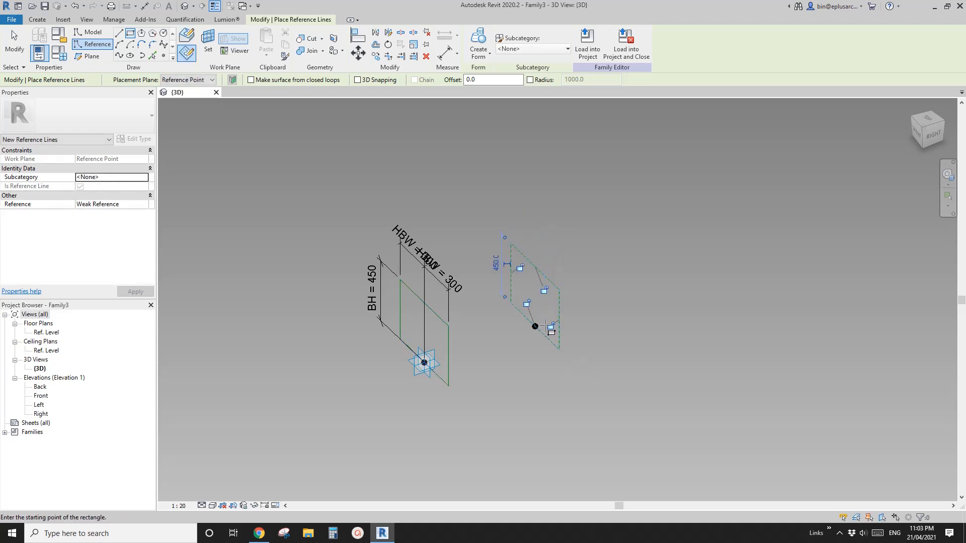
- Dimension the second rectangle's height from its top edge to the offset reference point
{"action": "middle_click_drag", "start_coordinate": [551, 329], "coordinate": [491, 266], "text": "shift"}
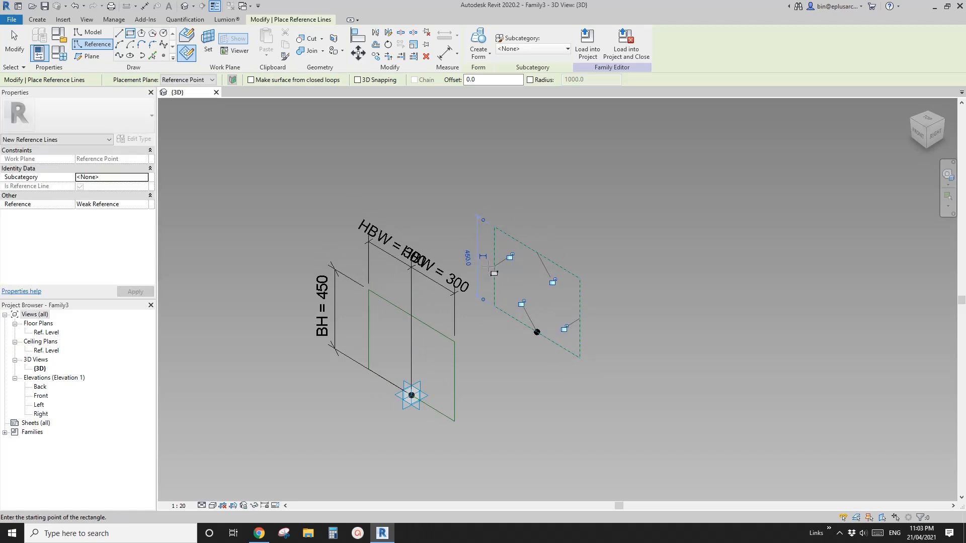
{"action": "key", "text": "Escape"}
{"action": "key", "text": "d"}
{"action": "key", "text": "i"}
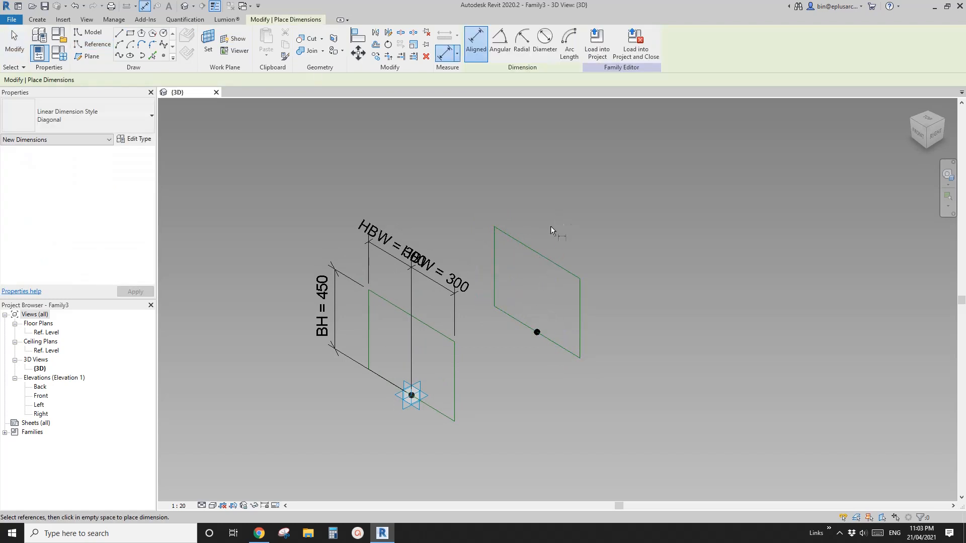
{"action": "left_click", "coordinate": [551, 261]}
{"action": "left_click", "coordinate": [537, 332]}
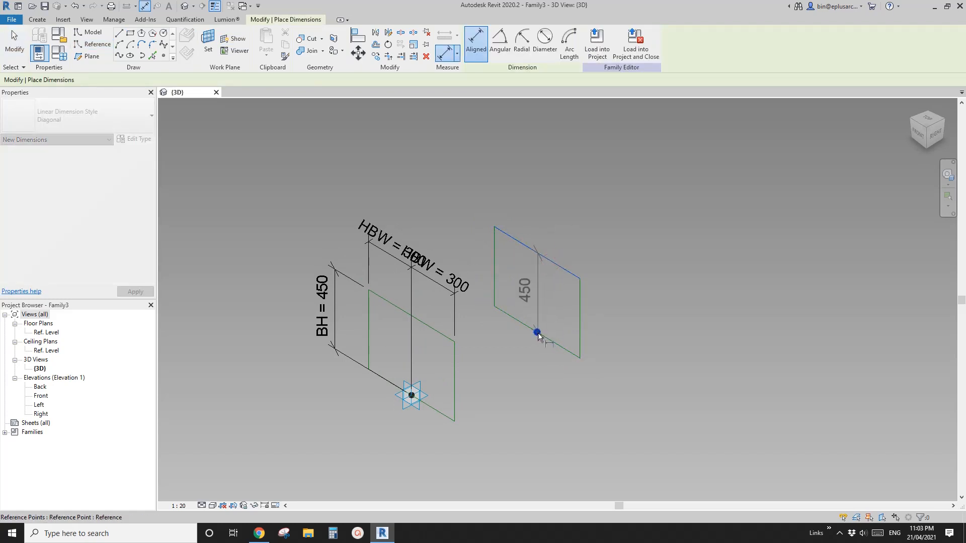
- Dimension each vertical side of the second rectangle to the offset reference point, placing both half-width dimensions above the rectangle
{"action": "left_click", "coordinate": [577, 298]}
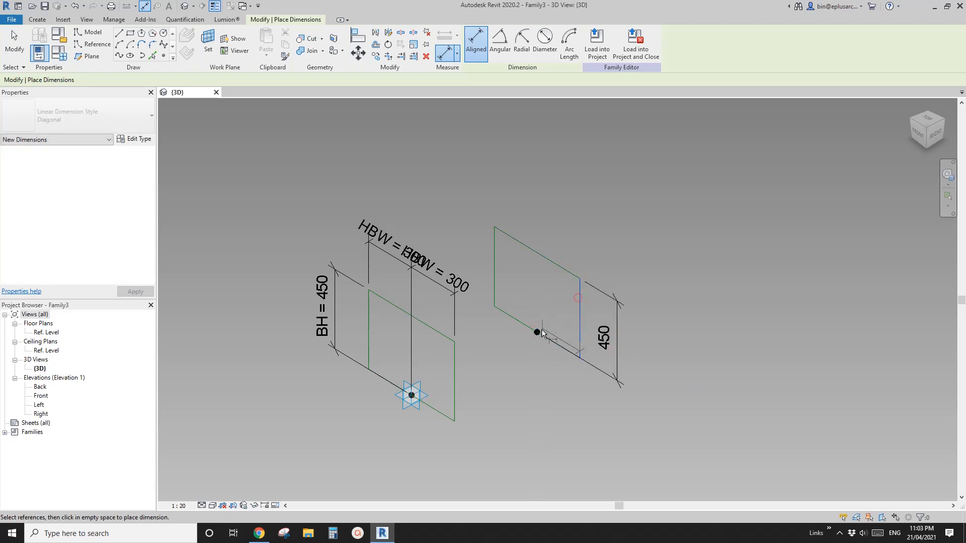
{"action": "left_click", "coordinate": [572, 232]}
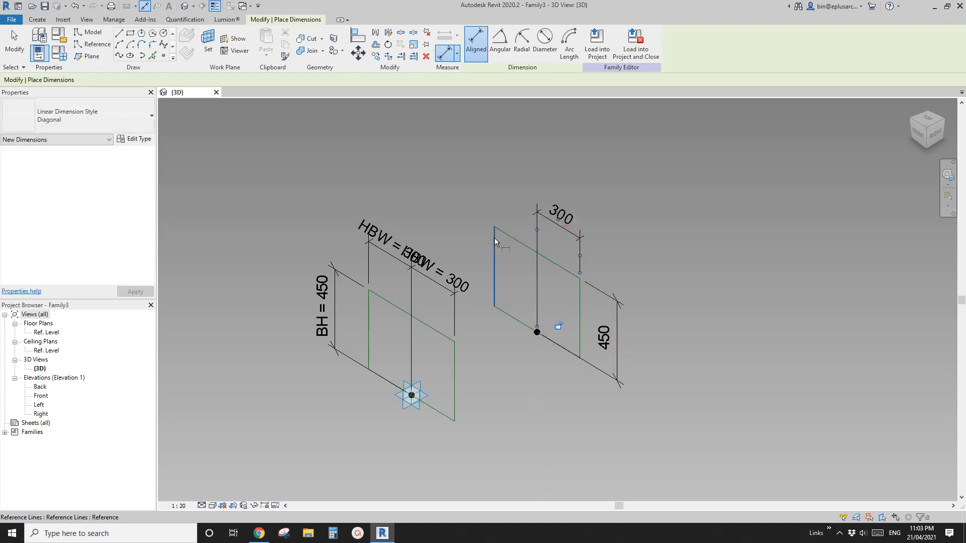
{"action": "left_click", "coordinate": [494, 237]}
{"action": "left_click", "coordinate": [537, 333]}
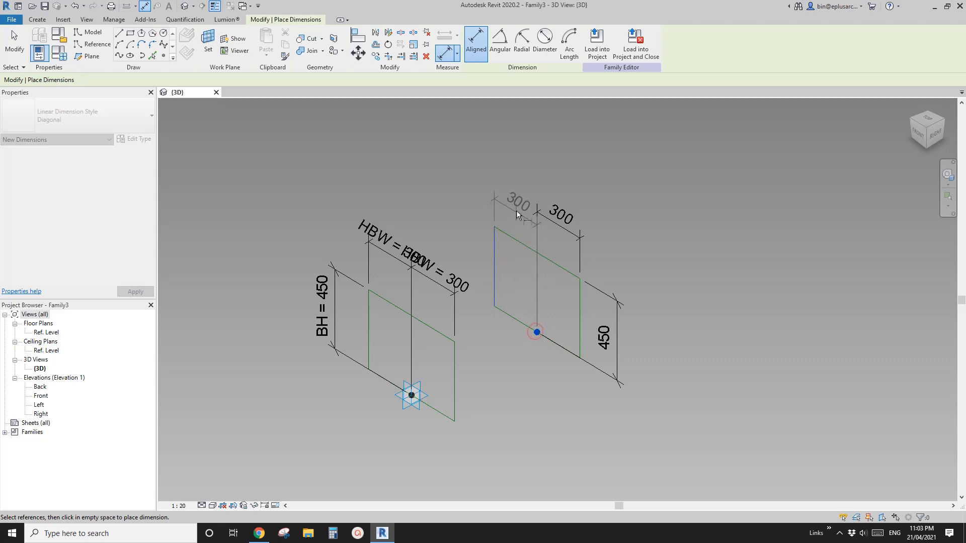
{"action": "key", "text": "Escape"}
{"action": "key", "text": "Escape"}
- Label the second rectangle's two half-width dimensions with HBW and its height dimension with BH
{"action": "left_click_drag", "start_coordinate": [585, 167], "coordinate": [518, 221]}
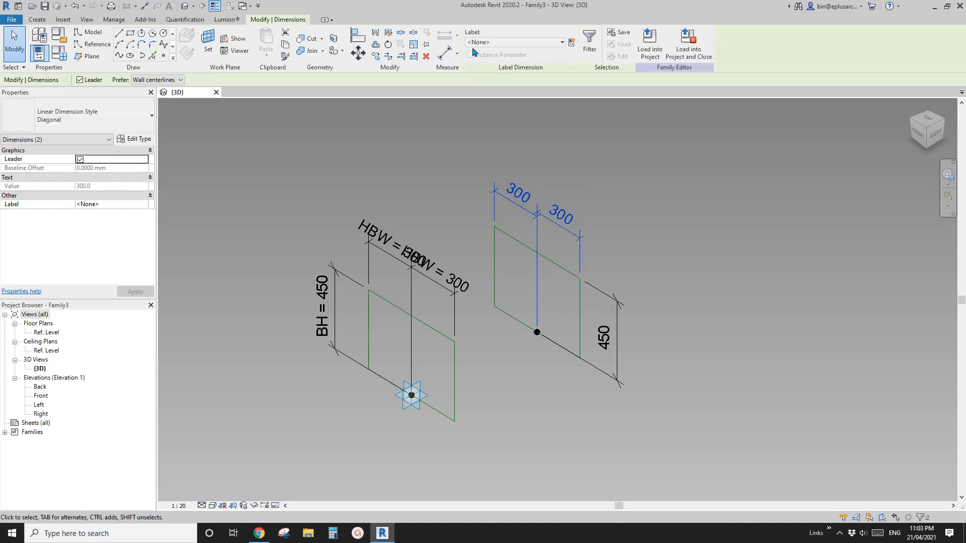
{"action": "left_click", "coordinate": [489, 42]}
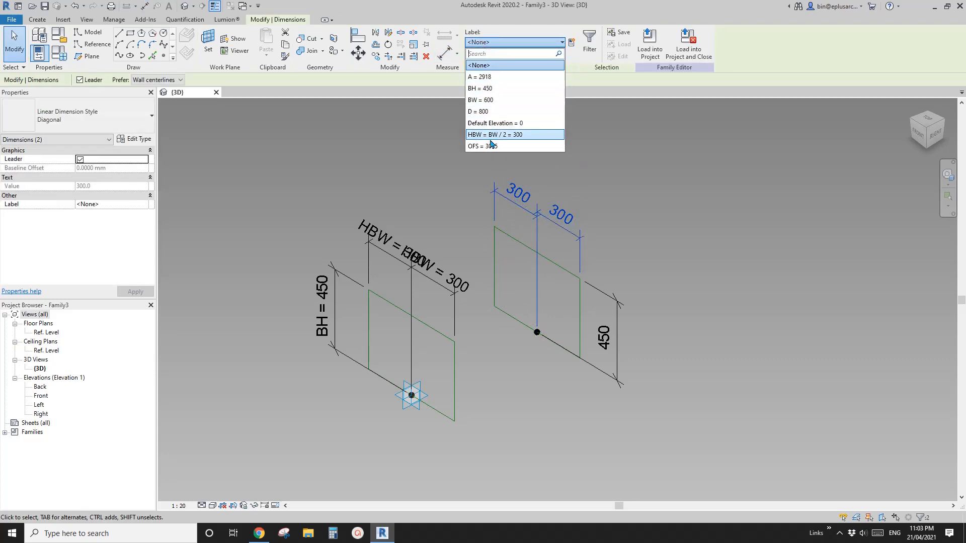
{"action": "left_click", "coordinate": [511, 136]}
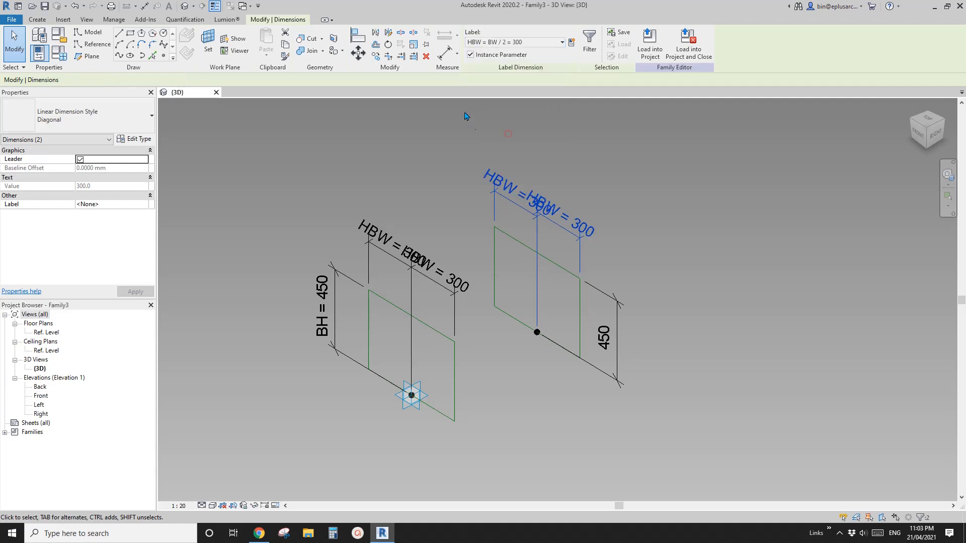
{"action": "left_click", "coordinate": [641, 293]}
{"action": "left_click", "coordinate": [513, 42]}
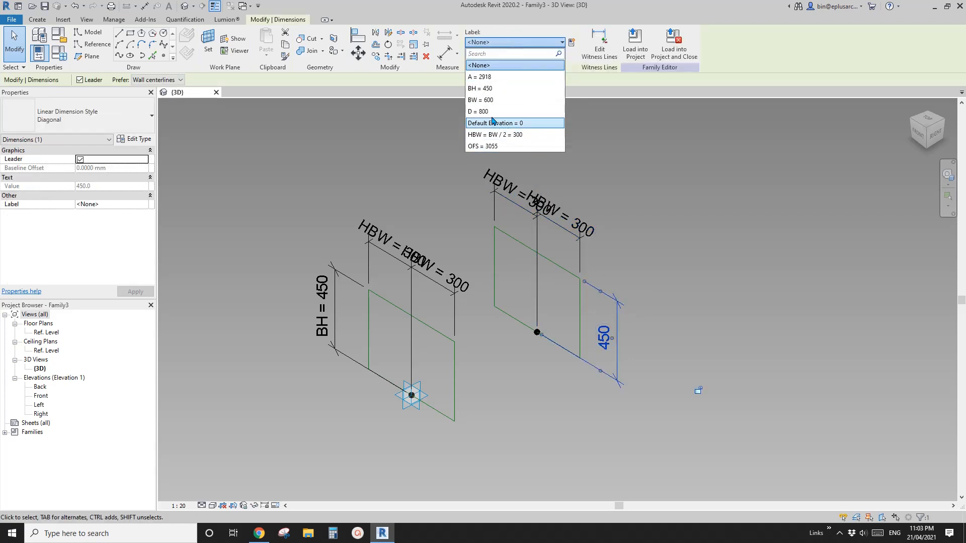
{"action": "left_click", "coordinate": [488, 89]}
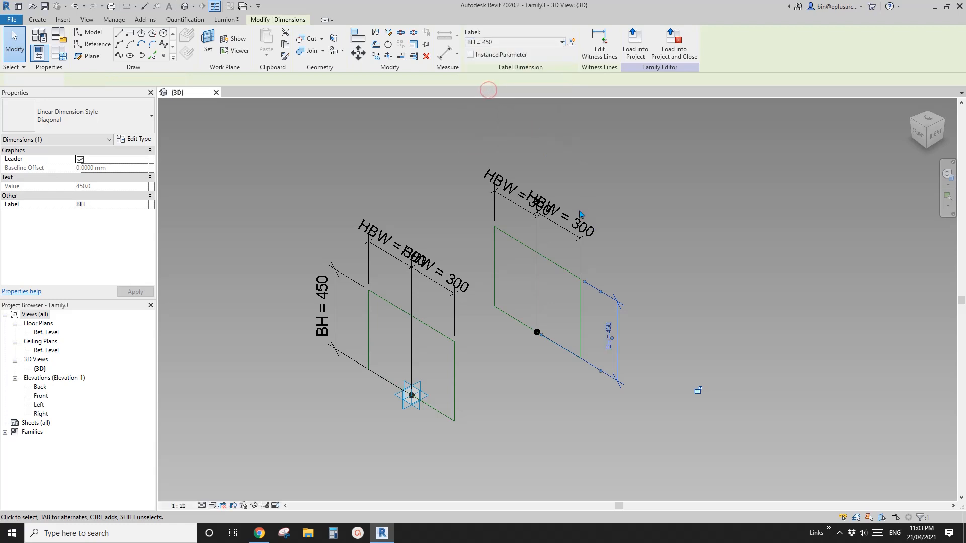
{"action": "key", "text": "Escape"}
- Create a planar surface form between the top reference lines of the two rectangles
{"action": "scroll", "coordinate": [508, 201], "scroll_direction": "down", "scroll_amount": 1}
{"action": "mouse_move", "coordinate": [508, 221]}
{"action": "middle_mouse_down", "text": "shift"}
{"action": "mouse_move", "coordinate": [476, 240]}
{"action": "mouse_move", "coordinate": [521, 235]}
{"action": "middle_mouse_up", "text": "shift"}
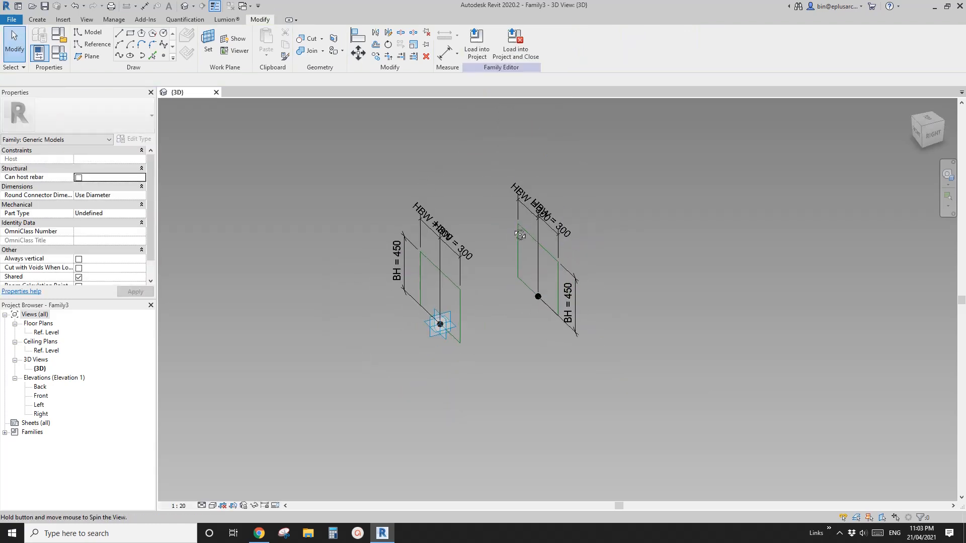
{"action": "scroll", "coordinate": [505, 259], "scroll_direction": "up", "scroll_amount": 1}
{"action": "key", "text": "Tab"}
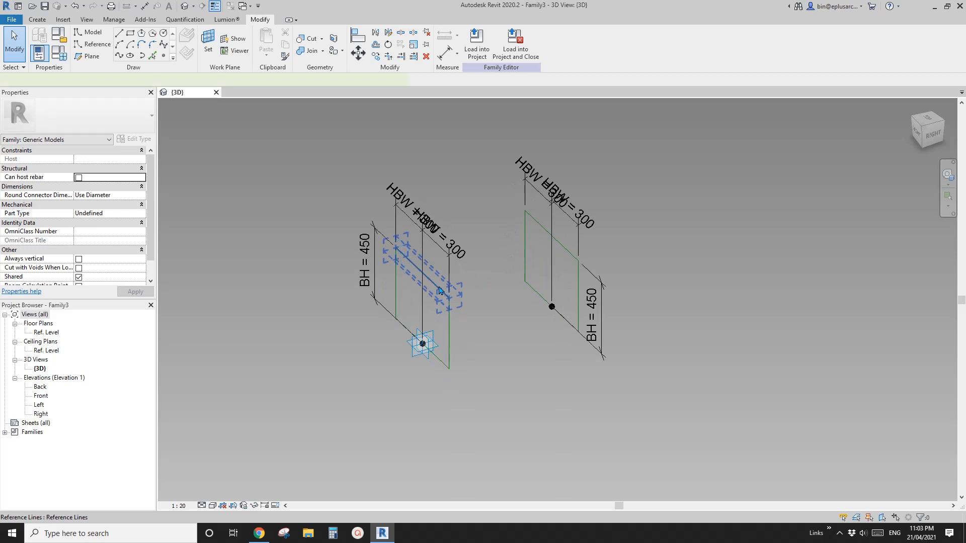
{"action": "left_click", "coordinate": [439, 290]}
{"action": "left_click", "coordinate": [543, 230], "text": "ctrl"}
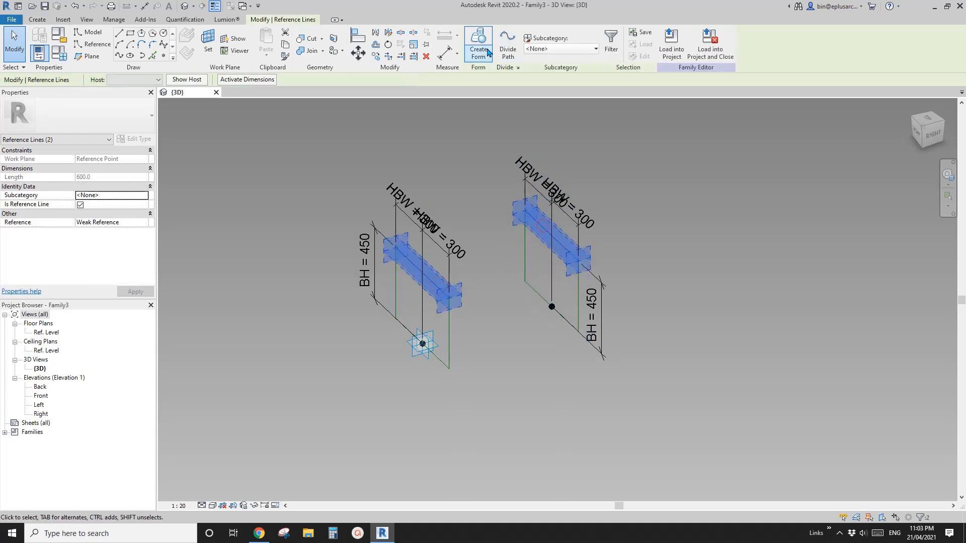
{"action": "left_click", "coordinate": [478, 43]}
{"action": "left_click", "coordinate": [378, 483]}
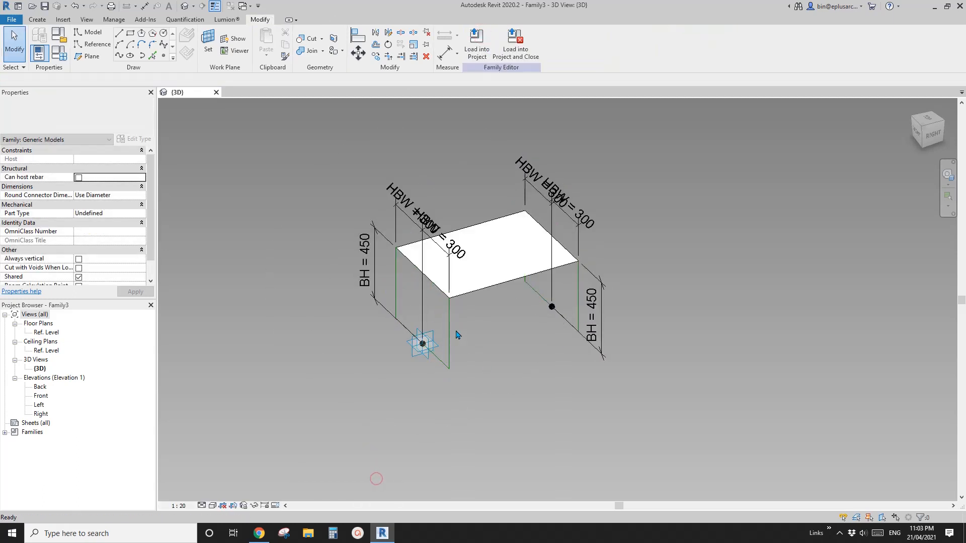
- Create a planar side surface between the two rectangles' vertical reference lines nearest the BH dimension of the second rectangle
{"action": "left_click", "coordinate": [448, 332]}
{"action": "left_click", "coordinate": [578, 292], "text": "ctrl"}
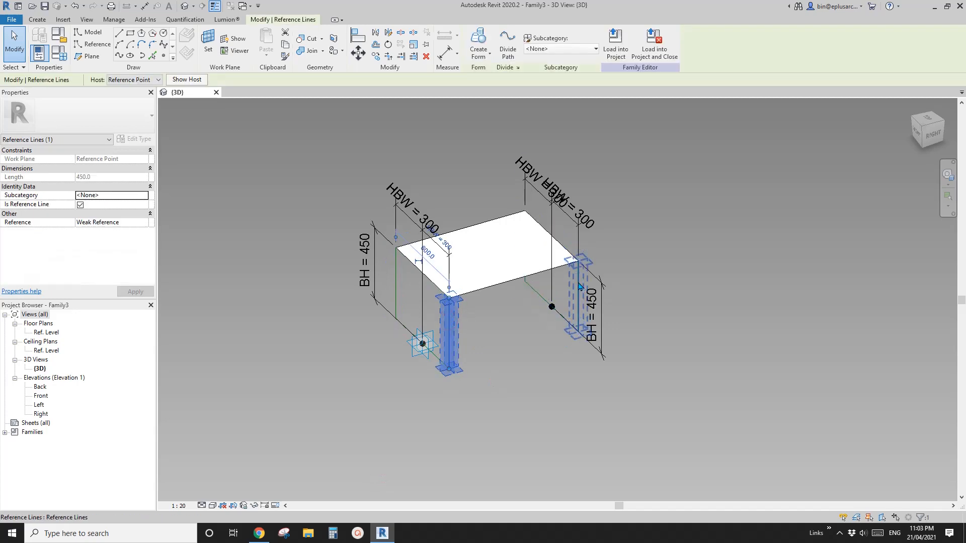
{"action": "left_click", "coordinate": [478, 43]}
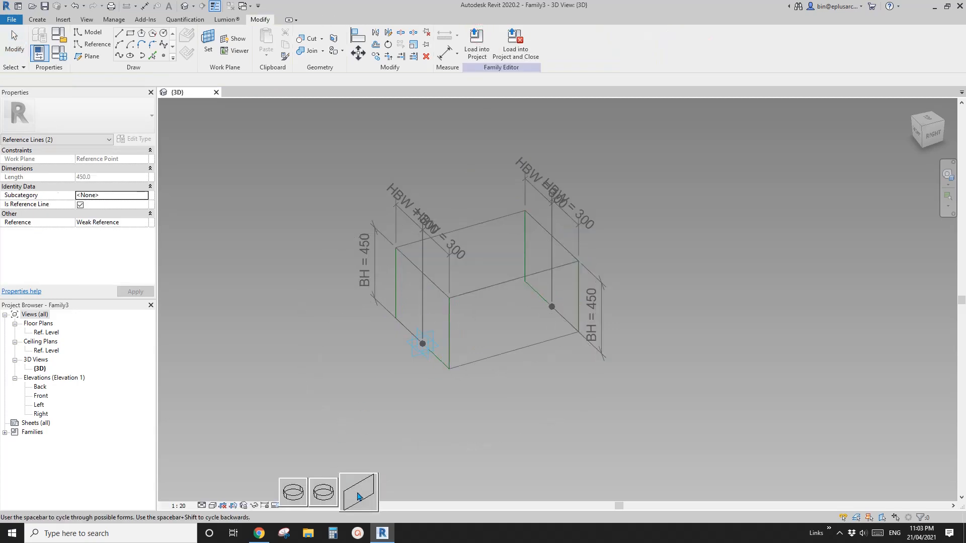
{"action": "left_click", "coordinate": [354, 492]}
- Create the opposite planar side surface from the two rectangles' remaining vertical reference lines
{"action": "left_click", "coordinate": [402, 282]}
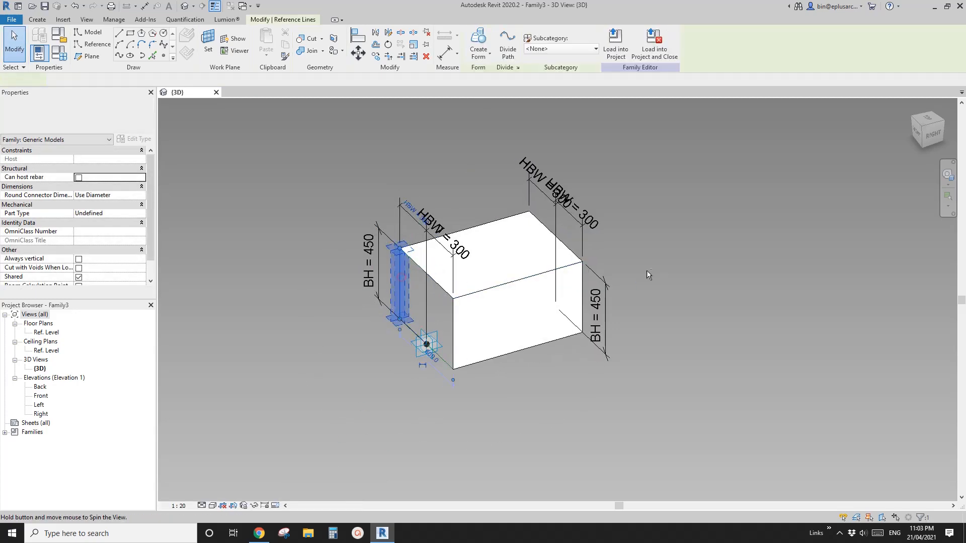
{"action": "middle_click_drag", "start_coordinate": [647, 273], "coordinate": [401, 276], "text": "shift"}
{"action": "left_click", "coordinate": [477, 349], "text": "ctrl"}
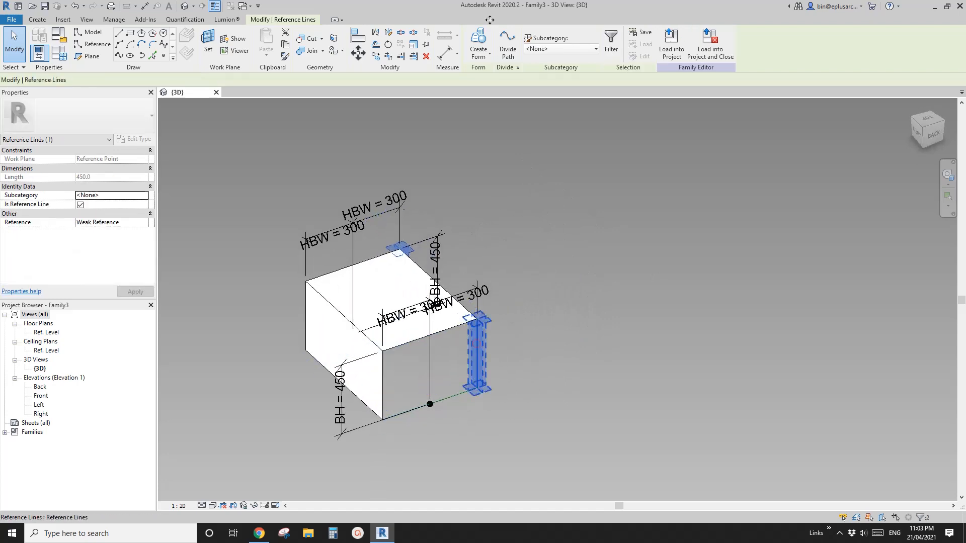
{"action": "left_click", "coordinate": [478, 43]}
{"action": "middle_click_drag", "start_coordinate": [523, 382], "coordinate": [480, 208], "text": "shift"}
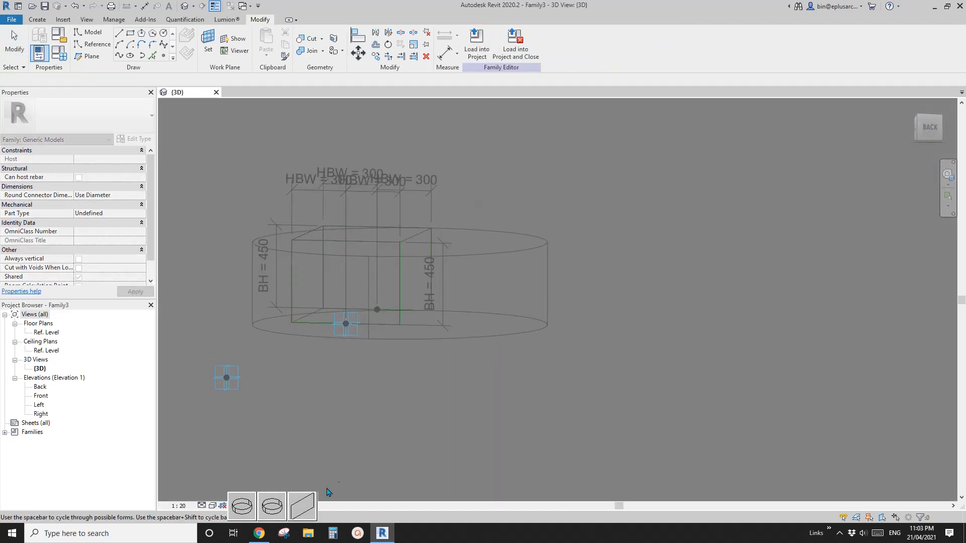
{"action": "left_click", "coordinate": [303, 505]}
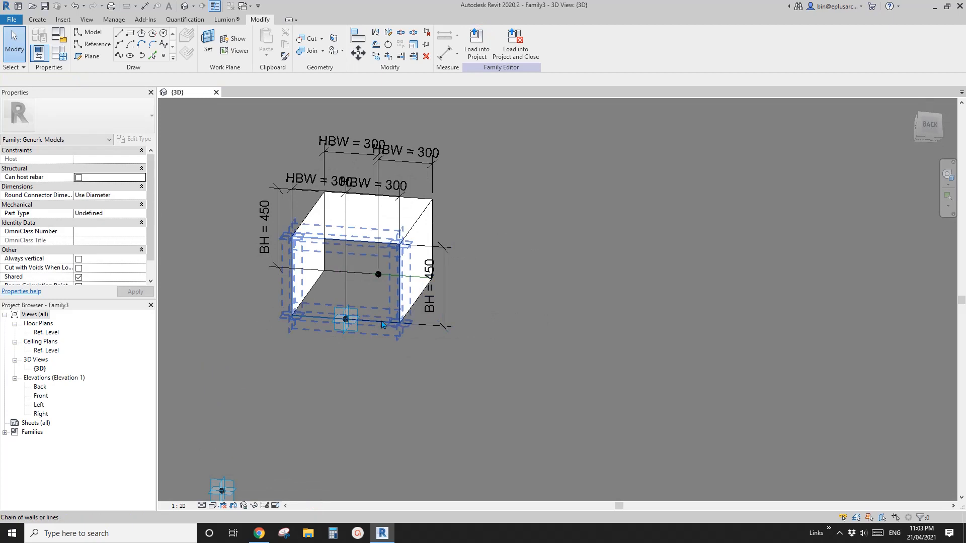
- Close the box's underside with a planar surface between the two rectangles' bottom reference lines
{"action": "left_click", "coordinate": [375, 322]}
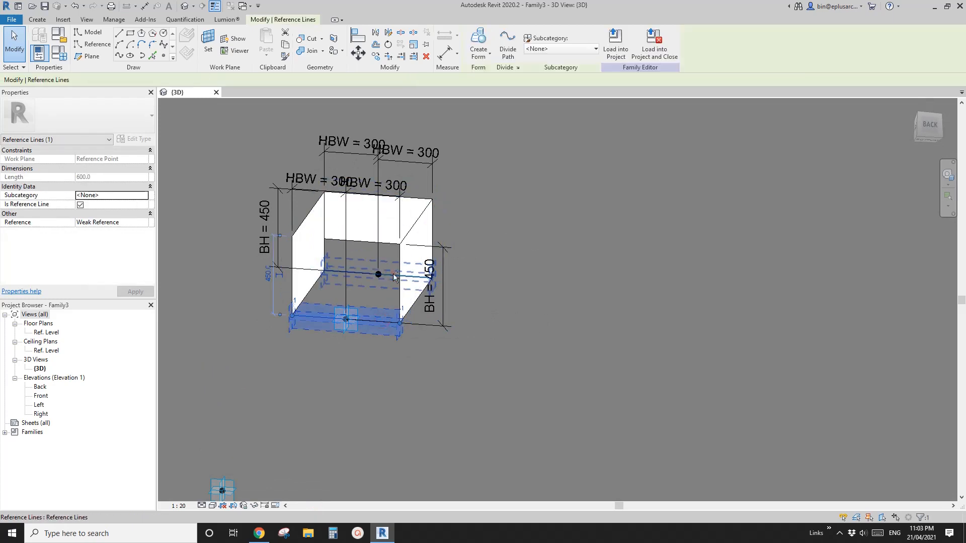
{"action": "left_click", "coordinate": [393, 276], "text": "ctrl"}
{"action": "left_click", "coordinate": [479, 42]}
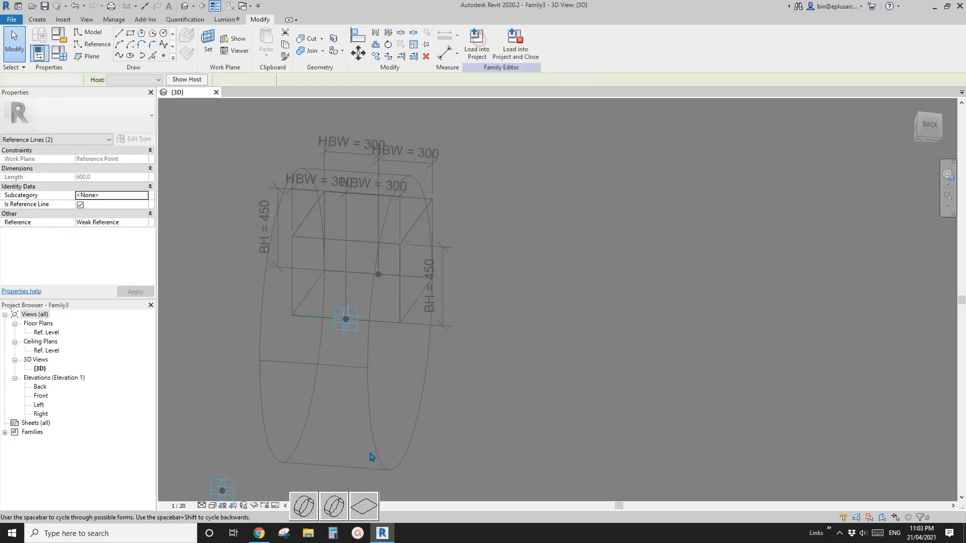
{"action": "left_click", "coordinate": [363, 506]}
{"action": "scroll", "coordinate": [464, 291], "scroll_direction": "down", "scroll_amount": 3}
{"action": "middle_click_drag", "start_coordinate": [463, 291], "coordinate": [539, 342], "text": "shift"}
{"action": "scroll", "coordinate": [520, 347], "scroll_direction": "down", "scroll_amount": 3}
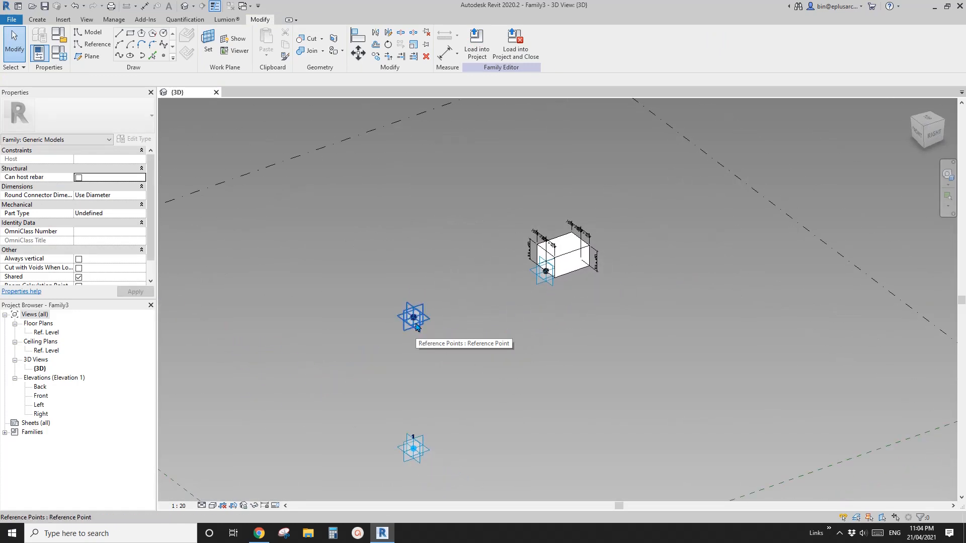
- Delete the family parameter A from the family types and apply the change
{"action": "left_click", "coordinate": [60, 53]}
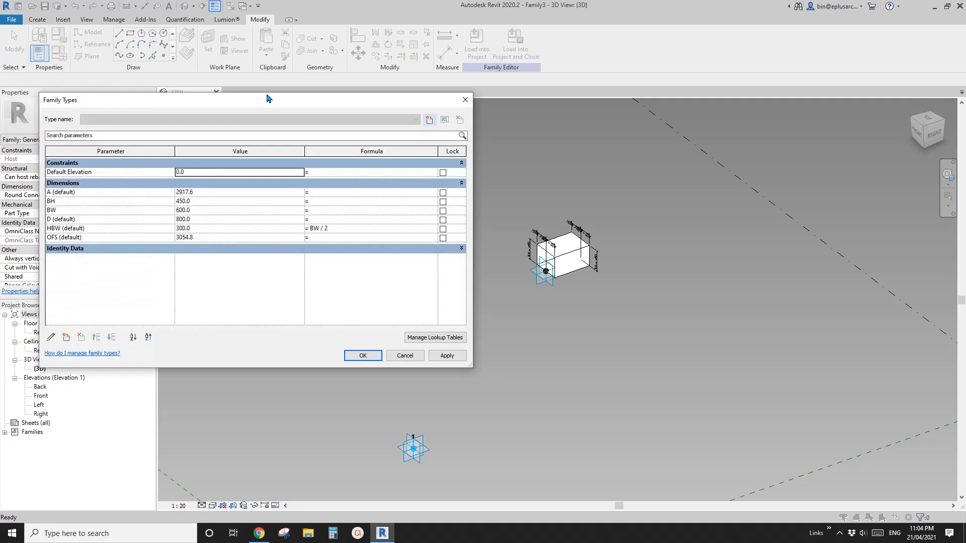
{"action": "left_click_drag", "start_coordinate": [267, 98], "coordinate": [228, 75]}
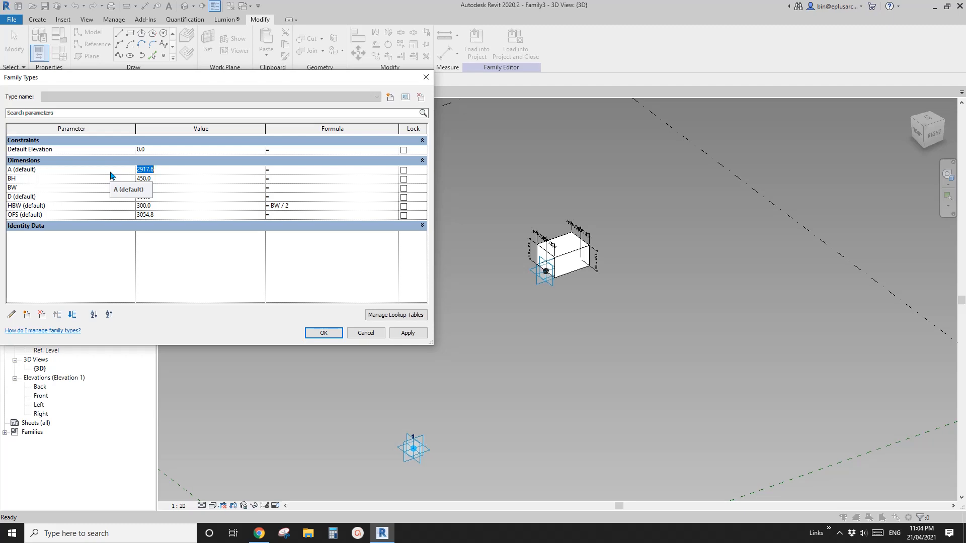
{"action": "left_click", "coordinate": [59, 169]}
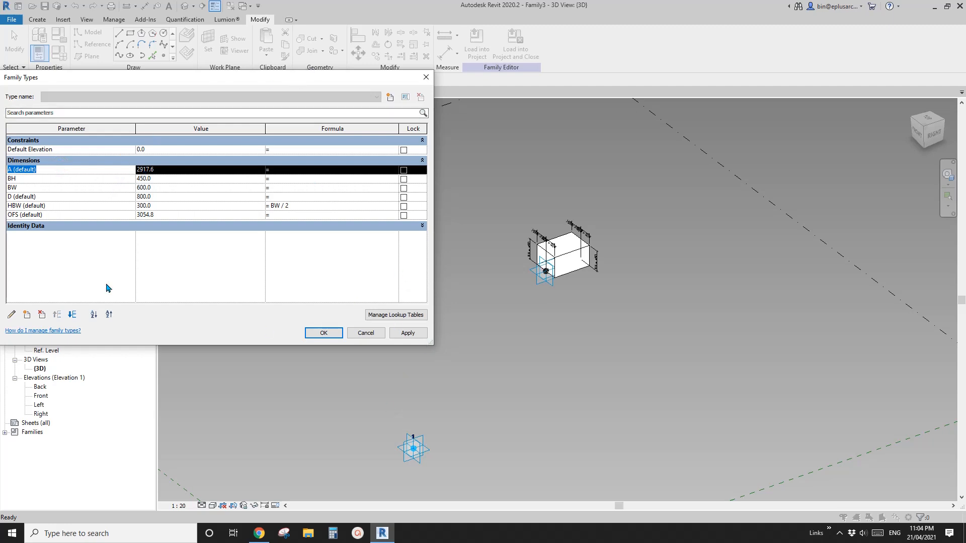
{"action": "left_click", "coordinate": [42, 314]}
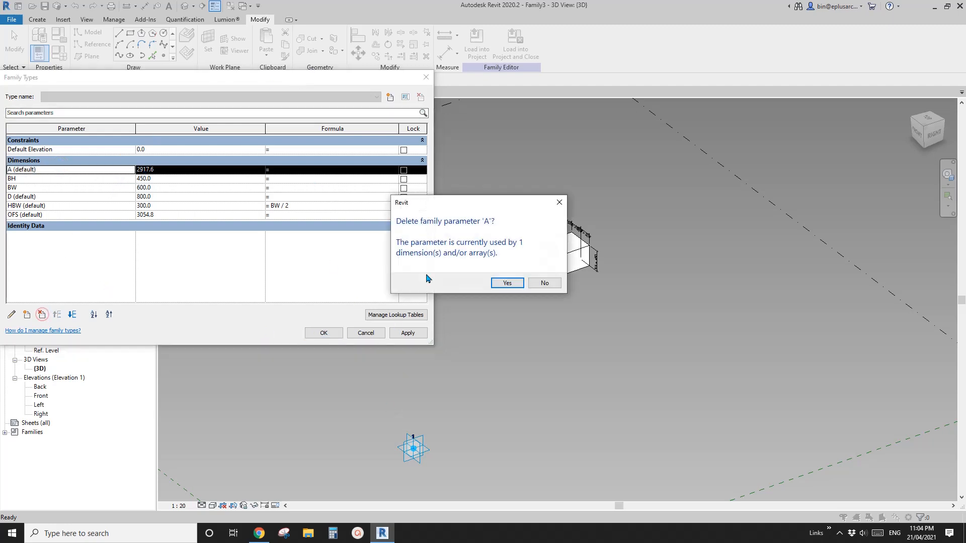
{"action": "left_click", "coordinate": [507, 283]}
{"action": "left_click", "coordinate": [332, 337]}
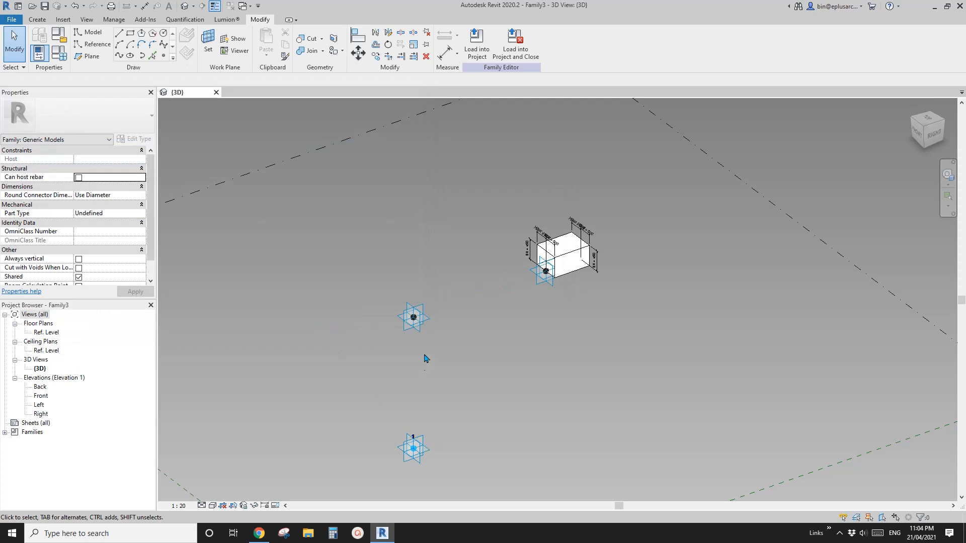
- Associate the Rotation Angle of the reference point above the placement point with a new instance parameter named A
{"action": "left_click", "coordinate": [410, 314]}
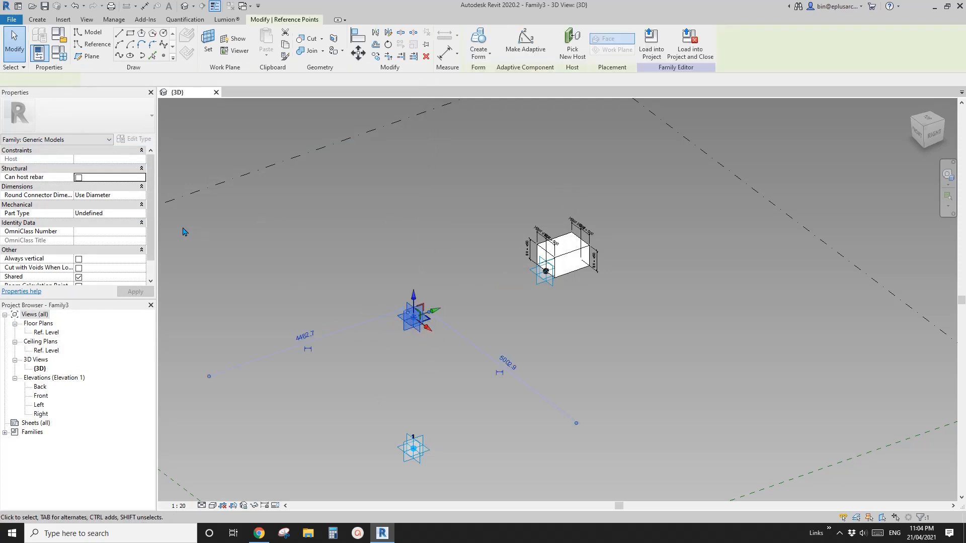
{"action": "left_click_drag", "start_coordinate": [151, 192], "coordinate": [150, 204]}
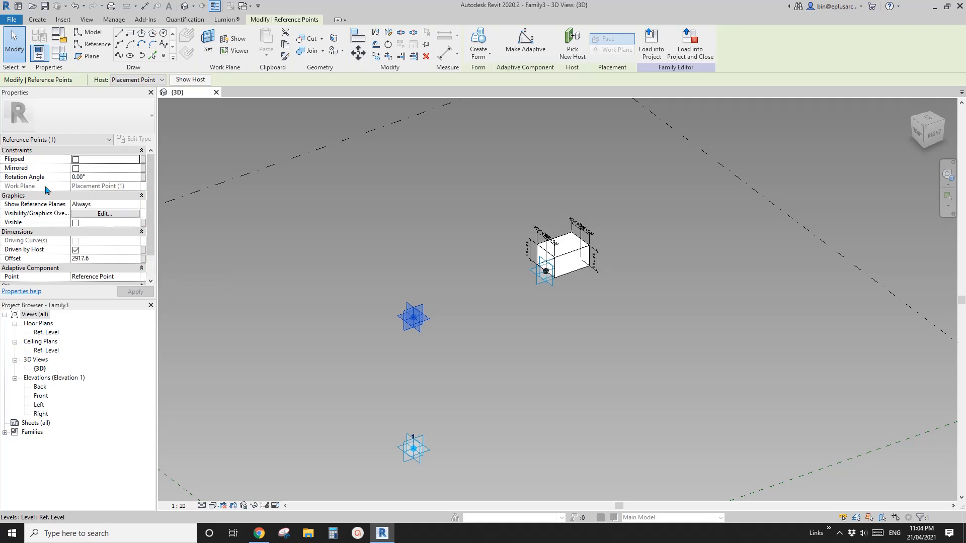
{"action": "left_click", "coordinate": [413, 317]}
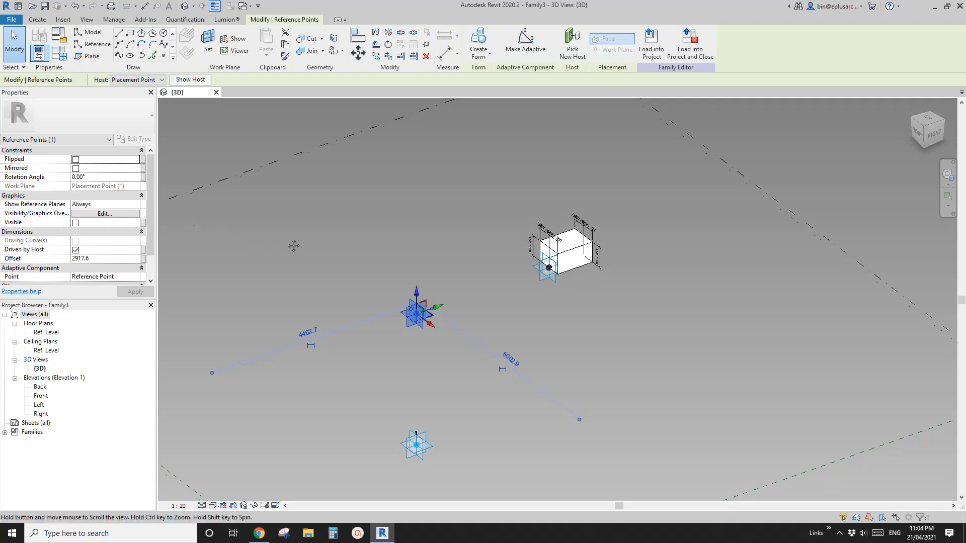
{"action": "middle_click_drag", "start_coordinate": [281, 254], "coordinate": [312, 238]}
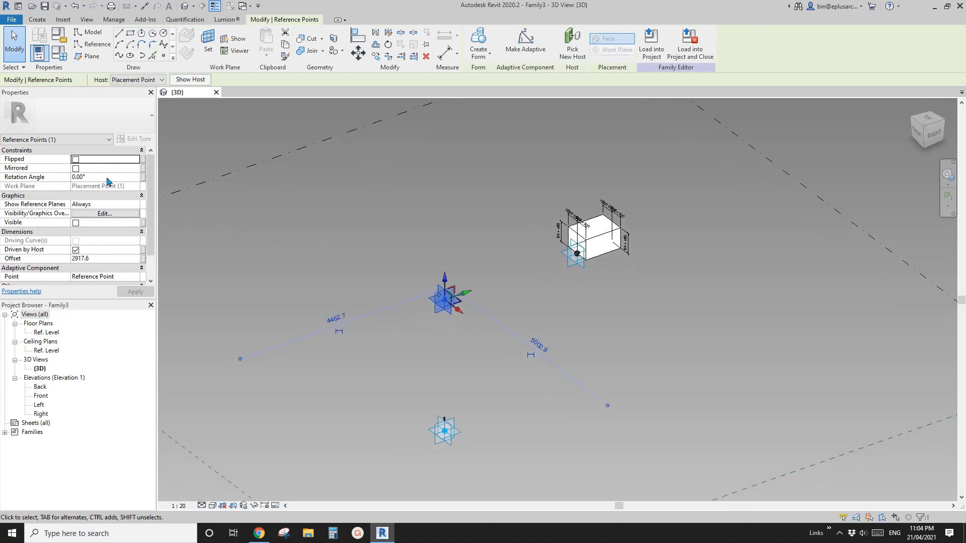
{"action": "left_click", "coordinate": [143, 177]}
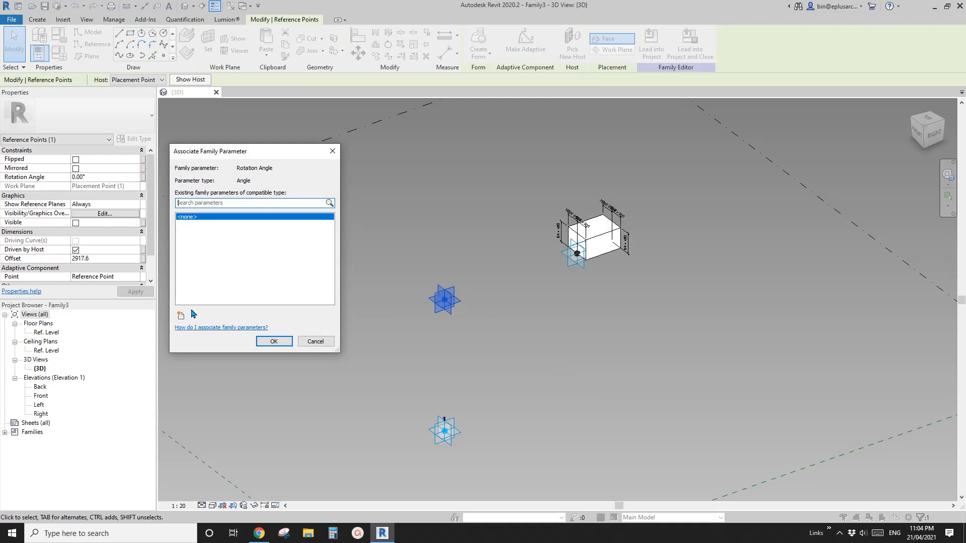
{"action": "left_click", "coordinate": [180, 315]}
{"action": "type", "text": "A"}
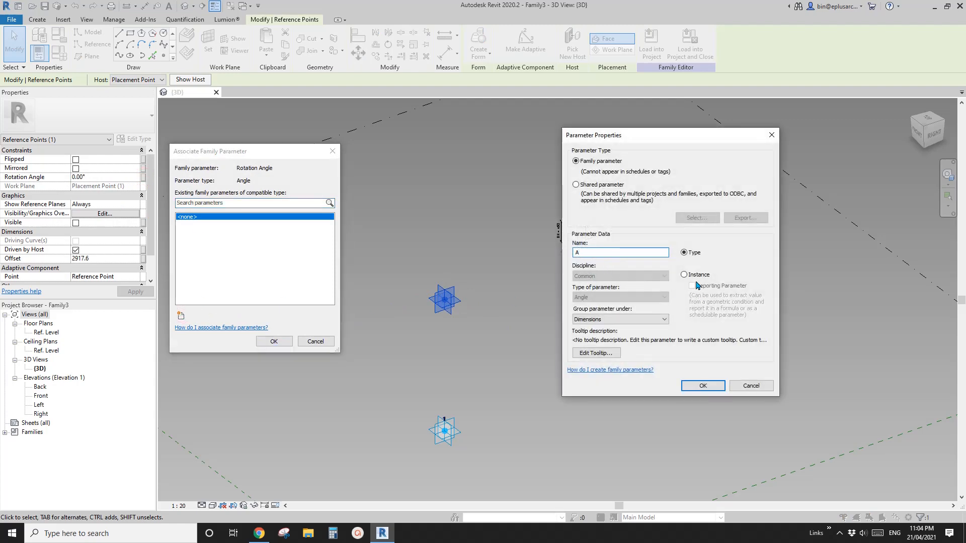
{"action": "left_click", "coordinate": [703, 386]}
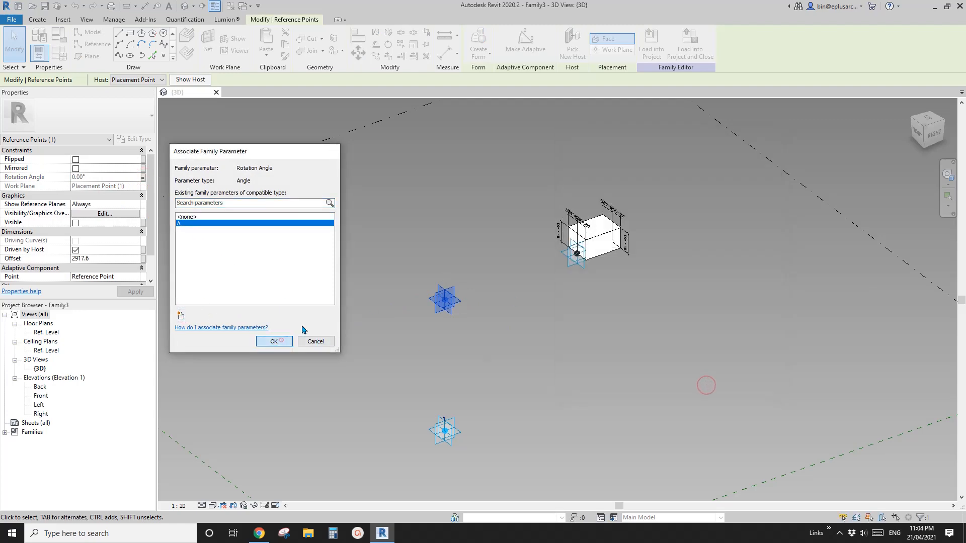
{"action": "left_click", "coordinate": [273, 341]}
- Test the box's rotation in the family types by applying A values of 90°, 270° and 0°
{"action": "middle_click_drag", "start_coordinate": [288, 198], "coordinate": [393, 204]}
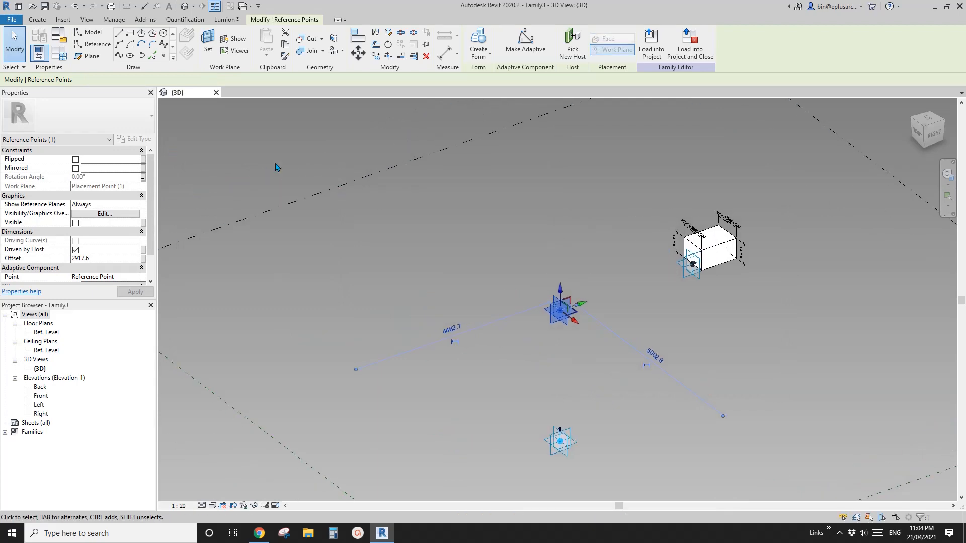
{"action": "left_click", "coordinate": [59, 56]}
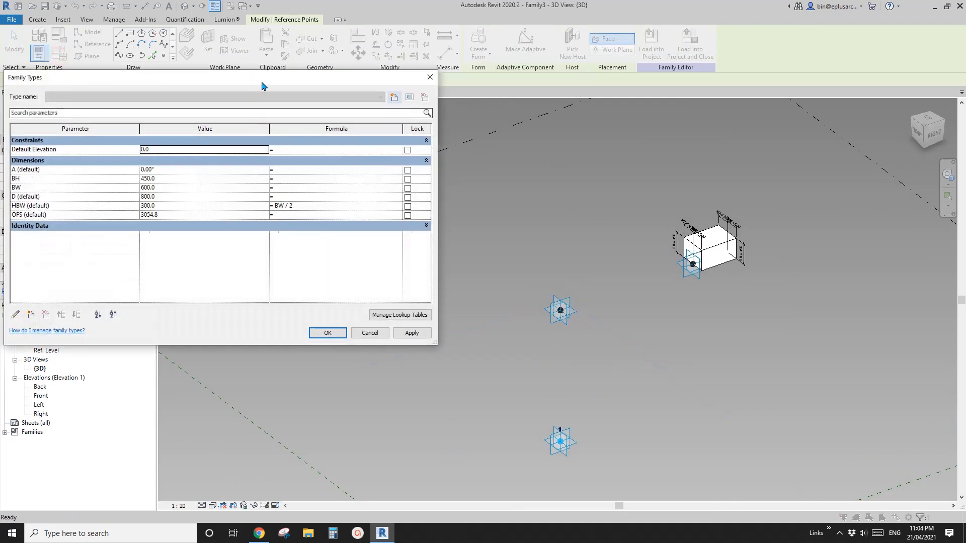
{"action": "left_click", "coordinate": [212, 169]}
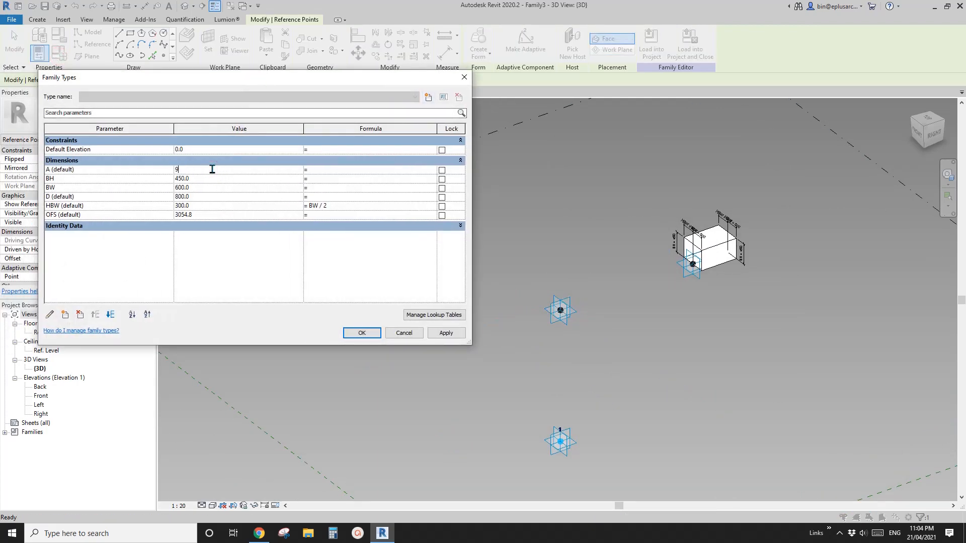
{"action": "left_click", "coordinate": [451, 334]}
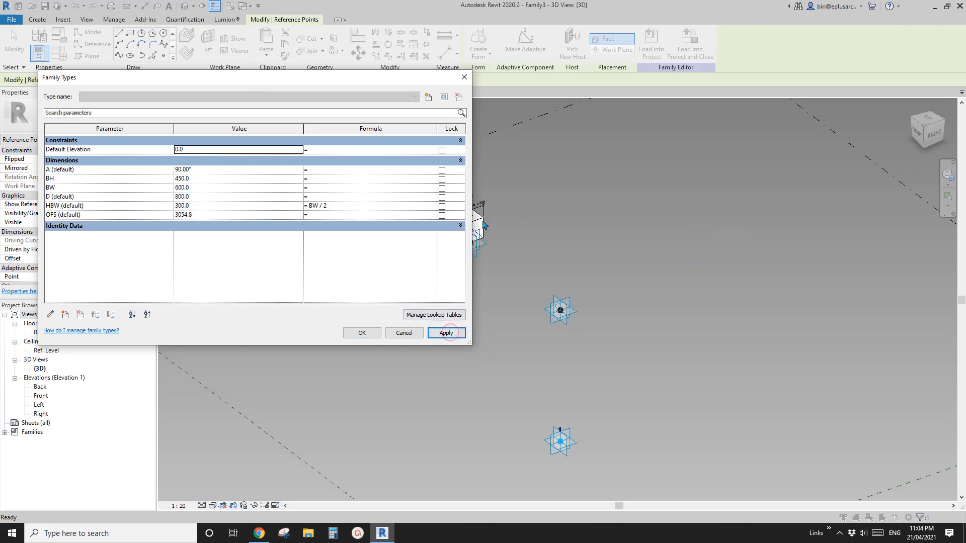
{"action": "left_click", "coordinate": [225, 175]}
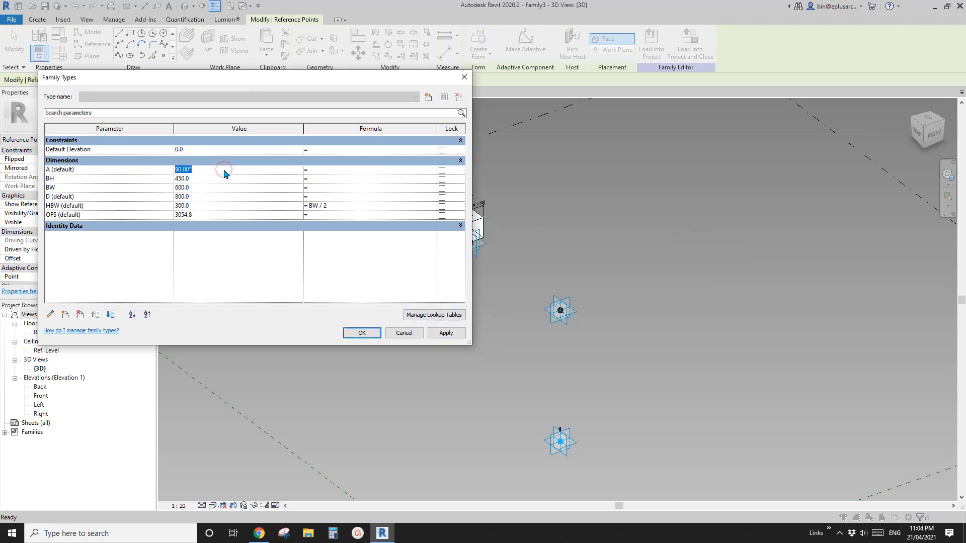
{"action": "left_click", "coordinate": [445, 334]}
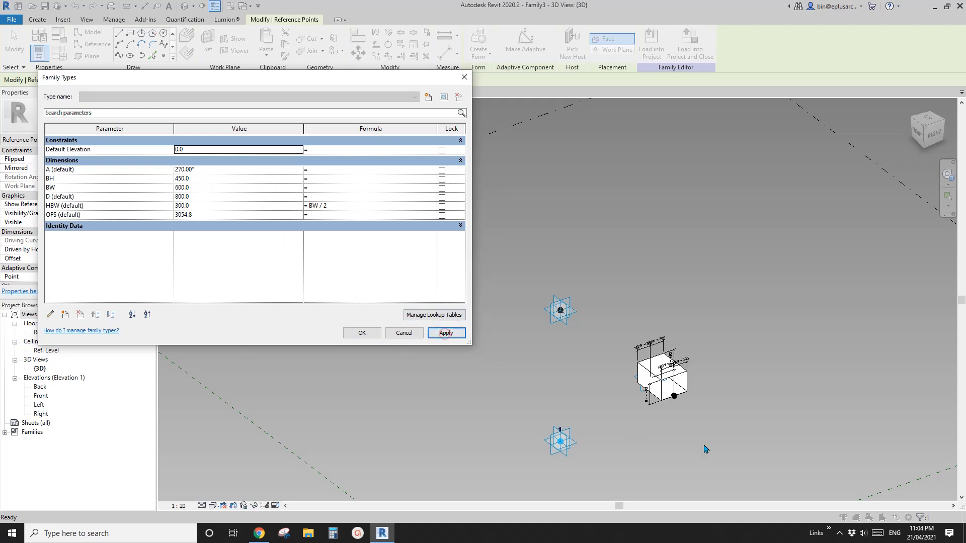
{"action": "left_click", "coordinate": [262, 174]}
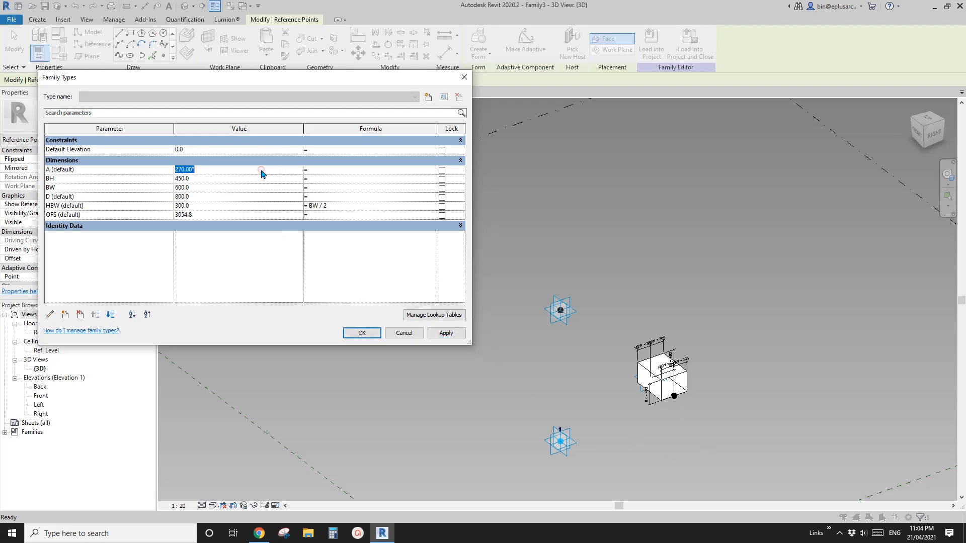
{"action": "left_click", "coordinate": [453, 337]}
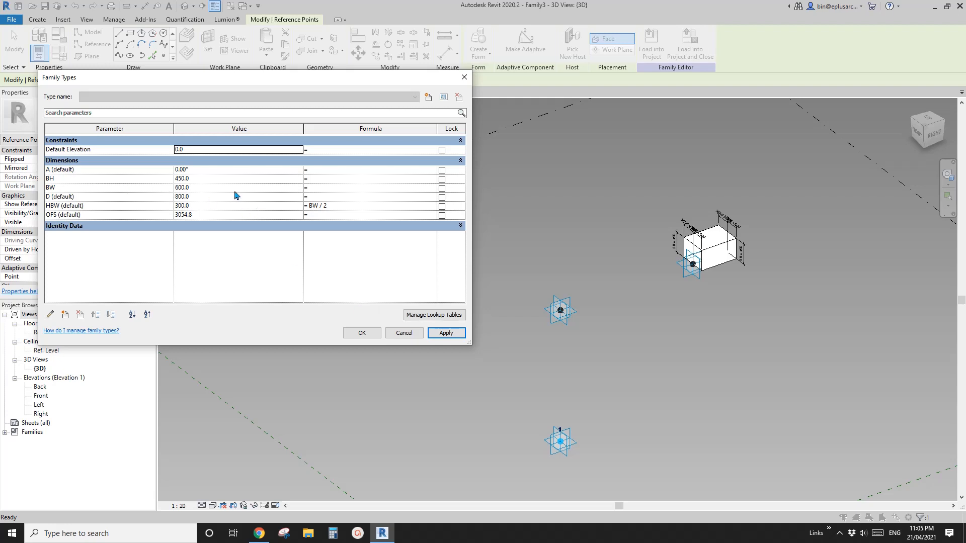
{"action": "left_click", "coordinate": [362, 333]}
- Set the Offset of the reference point above the placement point to 0
{"action": "middle_click_drag", "start_coordinate": [567, 312], "coordinate": [503, 305]}
{"action": "left_click", "coordinate": [502, 311]}
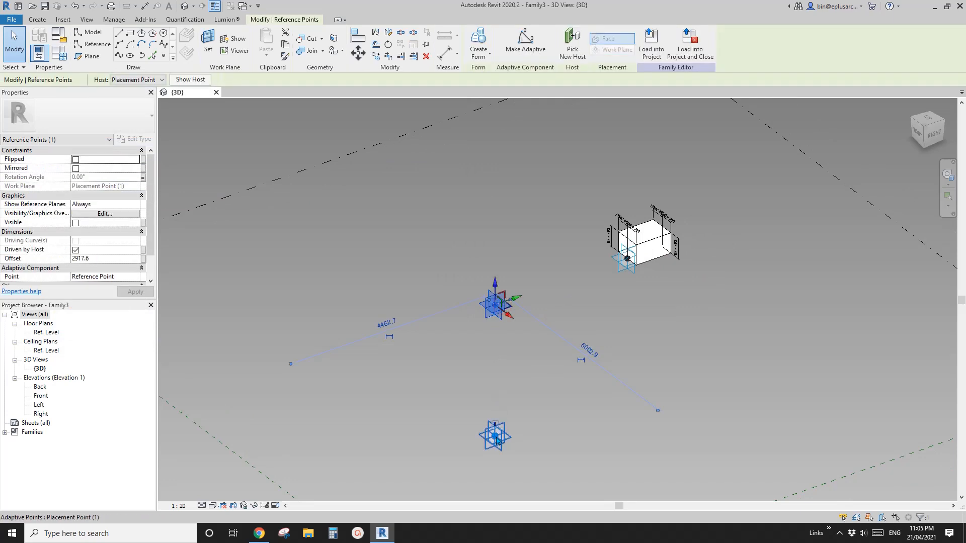
{"action": "left_click", "coordinate": [114, 258]}
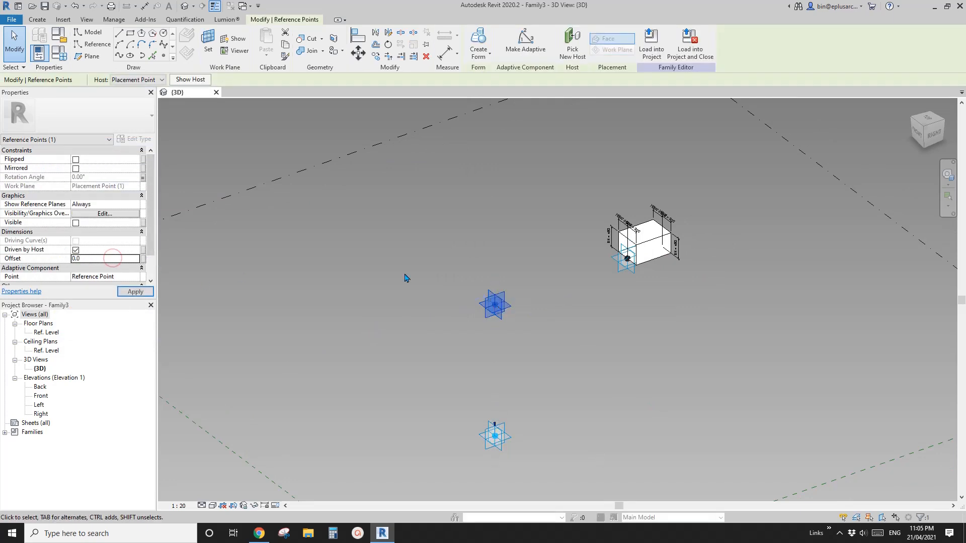
{"action": "middle_click_drag", "start_coordinate": [595, 421], "coordinate": [528, 319]}
{"action": "scroll", "coordinate": [535, 306], "scroll_direction": "up", "scroll_amount": 3}
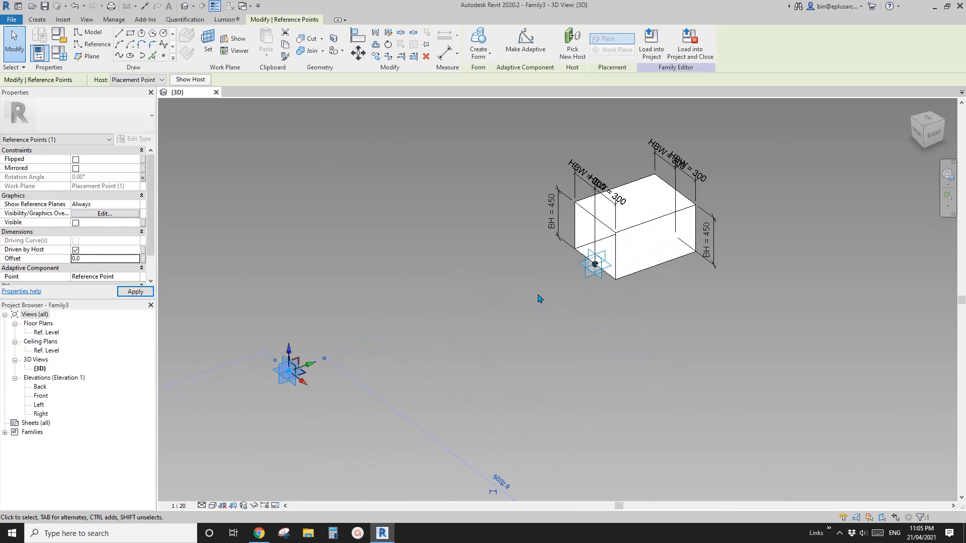
- Move the box's base reference point closer to the placement point, to an offset of about 1707 mm
{"action": "left_click", "coordinate": [594, 266]}
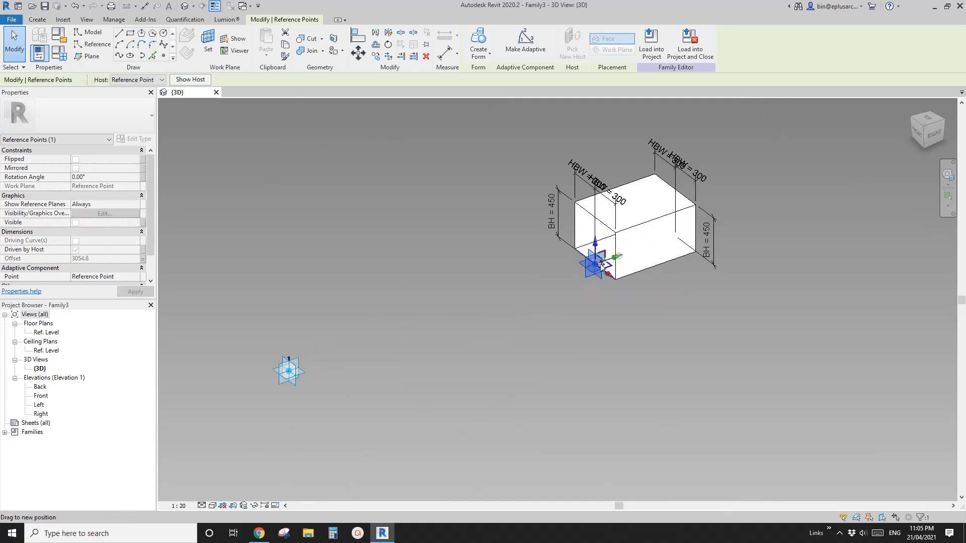
{"action": "left_click_drag", "start_coordinate": [546, 290], "coordinate": [485, 310]}
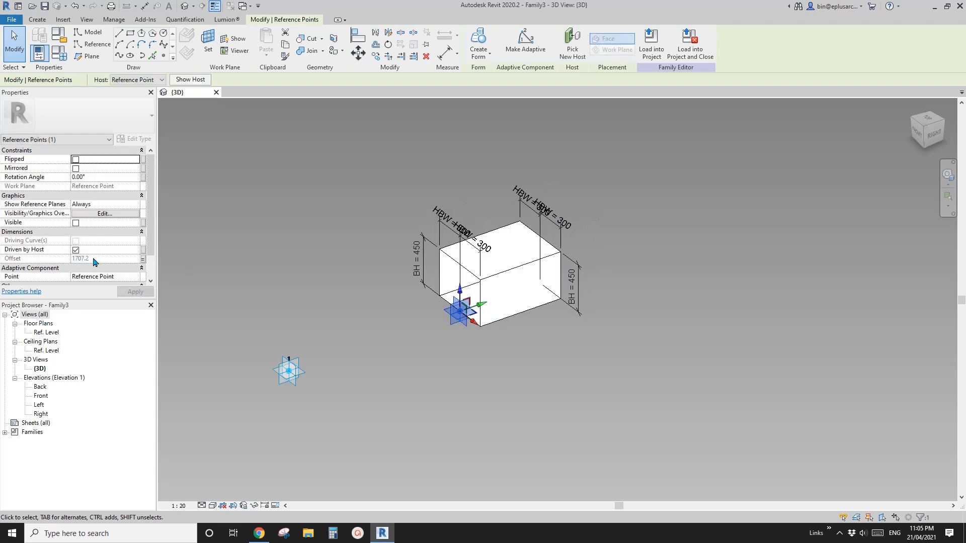
{"action": "middle_click_drag", "start_coordinate": [368, 342], "coordinate": [459, 322]}
{"action": "left_click", "coordinate": [456, 307]}
{"action": "scroll", "coordinate": [460, 319], "scroll_direction": "up", "scroll_amount": 1}
{"action": "mouse_move", "coordinate": [452, 317]}
{"action": "middle_mouse_down"}
{"action": "mouse_move", "coordinate": [464, 321]}
{"action": "mouse_move", "coordinate": [449, 328]}
{"action": "middle_mouse_up"}
{"action": "scroll", "coordinate": [460, 311], "scroll_direction": "up", "scroll_amount": 1}
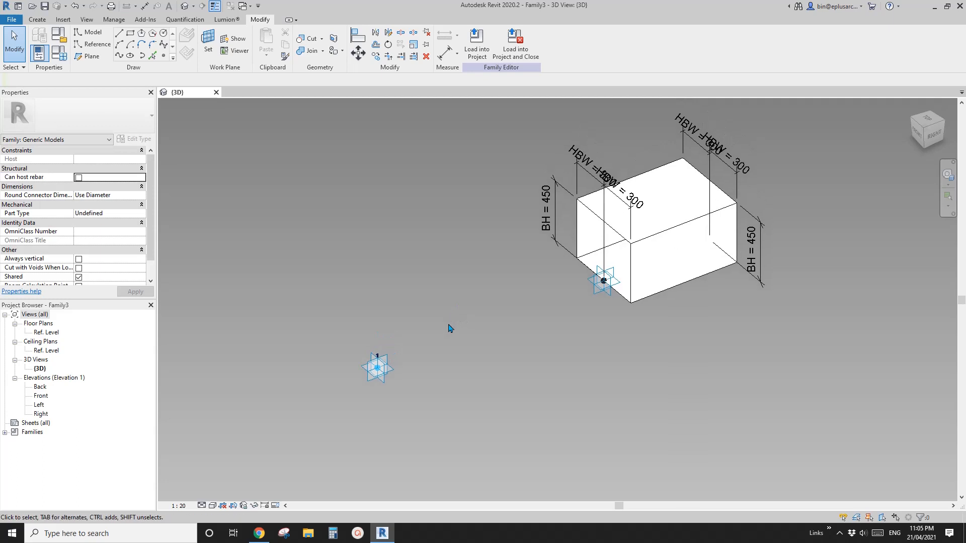
{"action": "middle_click_drag", "start_coordinate": [327, 263], "coordinate": [333, 271]}
{"action": "mouse_move", "coordinate": [392, 261]}
{"action": "middle_mouse_down"}
{"action": "mouse_move", "coordinate": [411, 266]}
{"action": "mouse_move", "coordinate": [402, 255]}
{"action": "middle_mouse_up"}
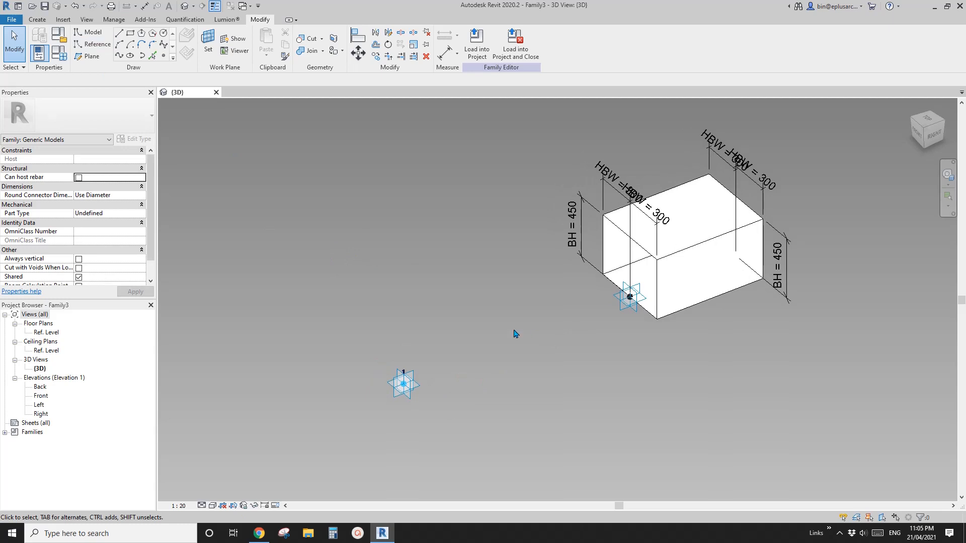
{"action": "middle_click_drag", "start_coordinate": [546, 339], "coordinate": [535, 335]}
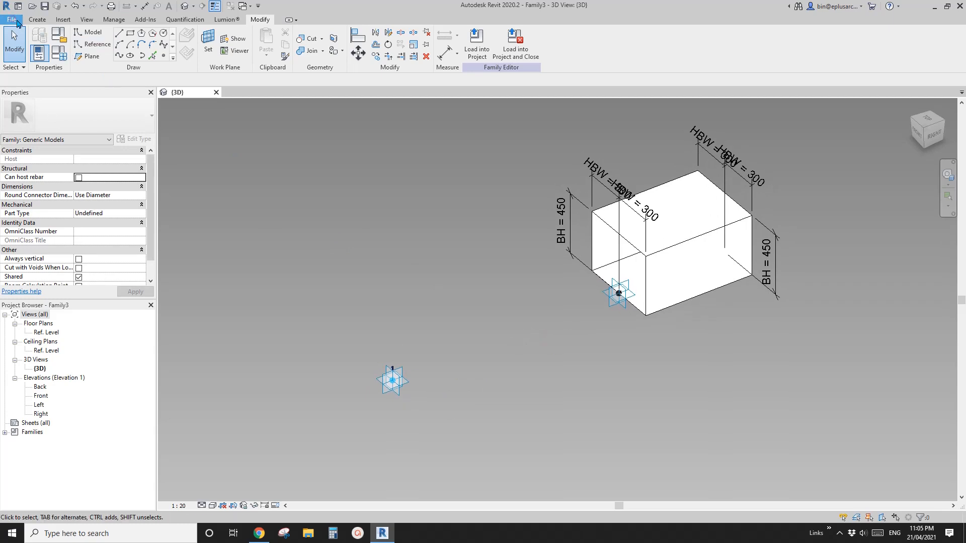
- Create a new conceptual mass family from the Metric Mass.rft template
{"action": "left_click", "coordinate": [11, 20]}
{"action": "mouse_move", "coordinate": [62, 58]}
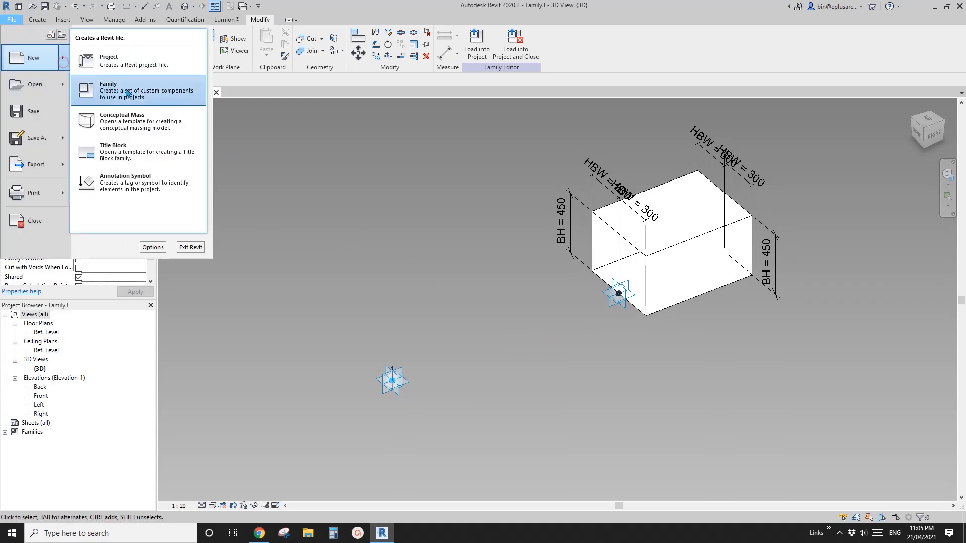
{"action": "left_click", "coordinate": [123, 121]}
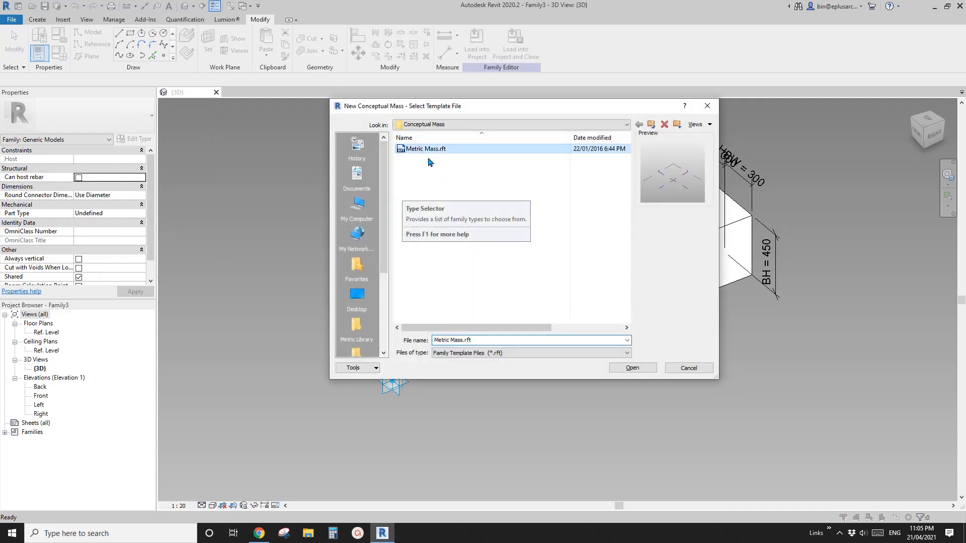
{"action": "left_click", "coordinate": [639, 370]}
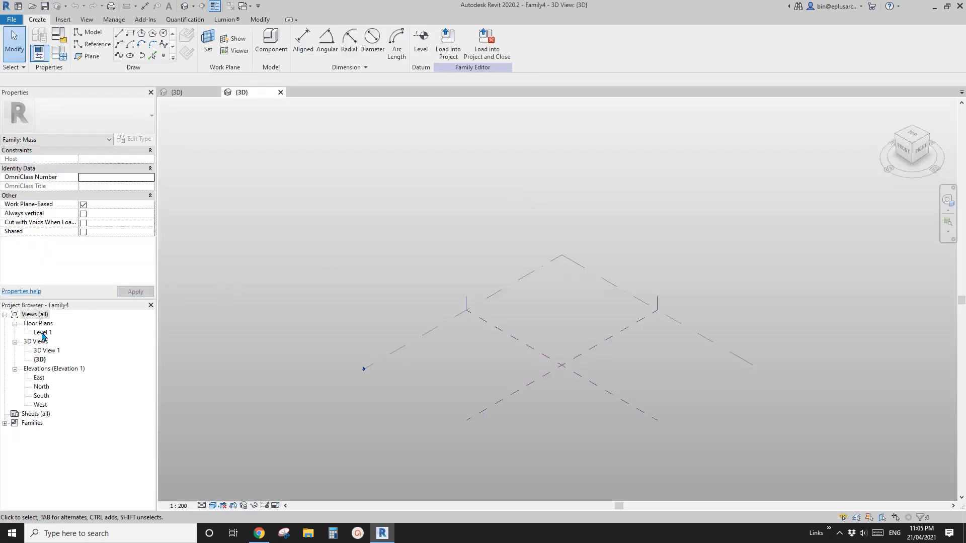
- Open the Level 1 floor plan and place a reference point at the intersection of the two center reference planes
{"action": "double_click", "coordinate": [43, 333]}
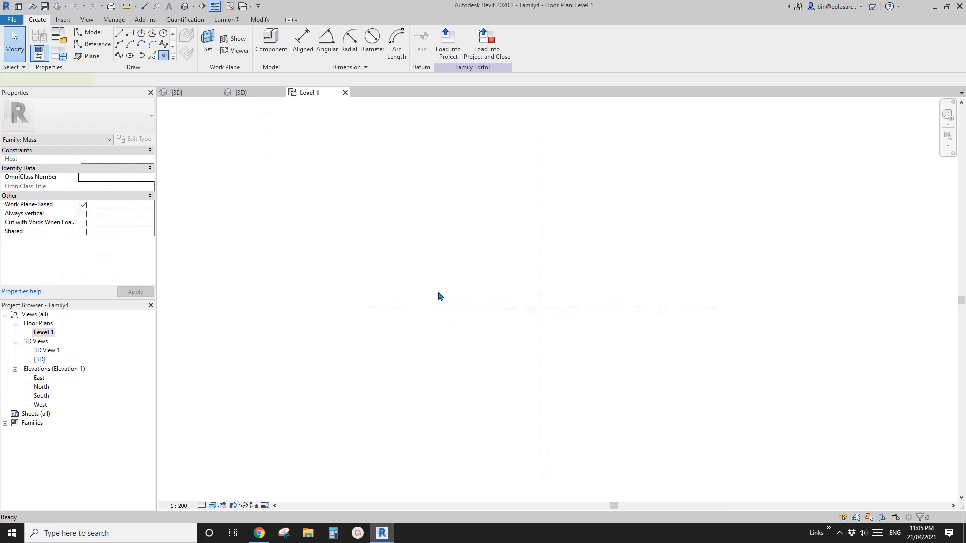
{"action": "scroll", "coordinate": [562, 315], "scroll_direction": "up", "scroll_amount": 5}
{"action": "middle_click_drag", "start_coordinate": [528, 310], "coordinate": [524, 324]}
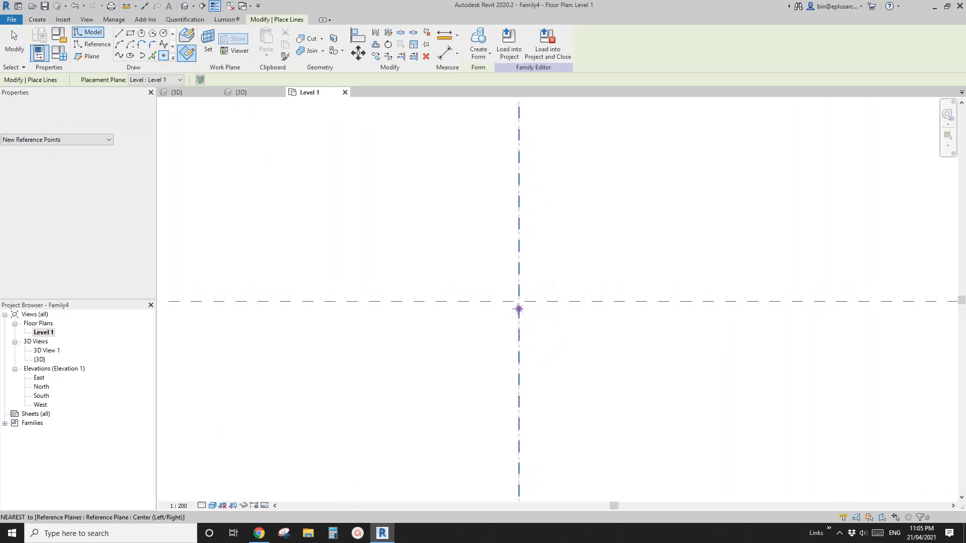
{"action": "scroll", "coordinate": [518, 302], "scroll_direction": "down", "scroll_amount": 3}
{"action": "scroll", "coordinate": [517, 310], "scroll_direction": "up", "scroll_amount": 3}
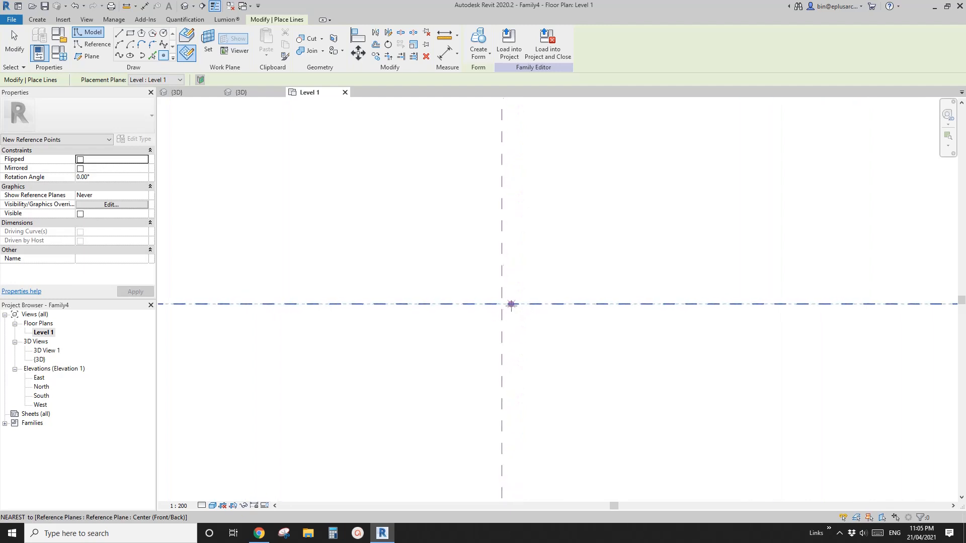
{"action": "left_click", "coordinate": [501, 303]}
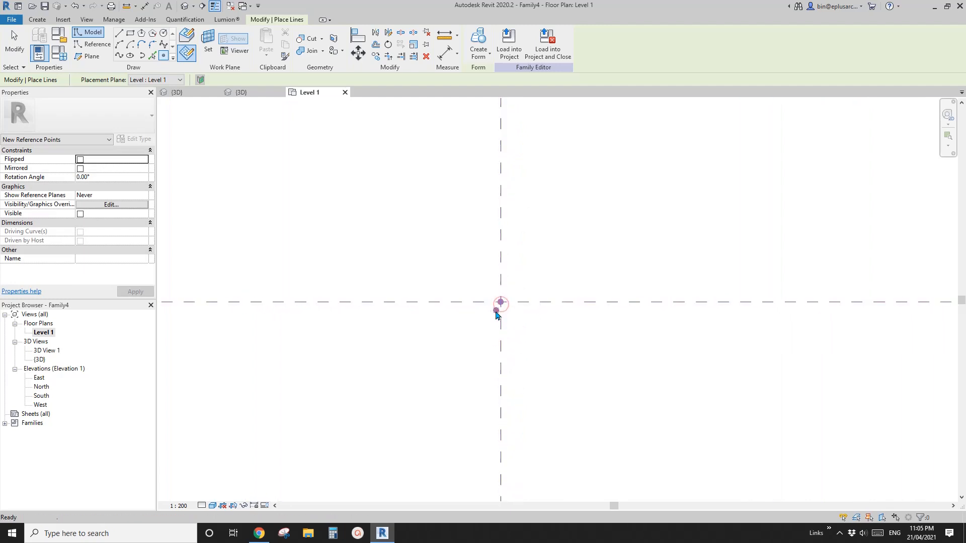
{"action": "key", "text": "Escape"}
{"action": "key", "text": "Escape"}
- Copy the center reference point 5000 mm to its left along the Center (Front/Back) reference plane
{"action": "left_click_drag", "start_coordinate": [478, 276], "coordinate": [526, 323]}
{"action": "key", "text": "c"}
{"action": "key", "text": "o"}
{"action": "left_click", "coordinate": [502, 275]}
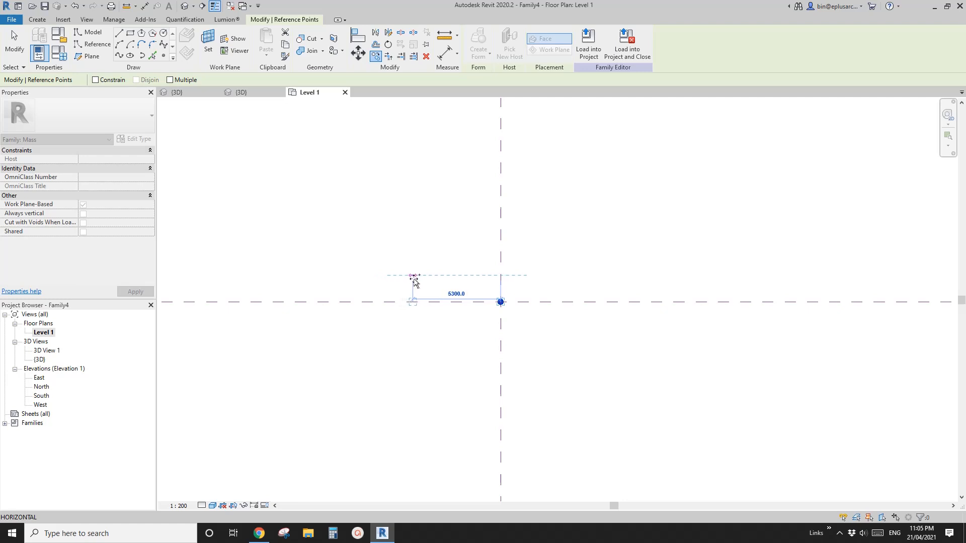
{"action": "left_click", "coordinate": [418, 276]}
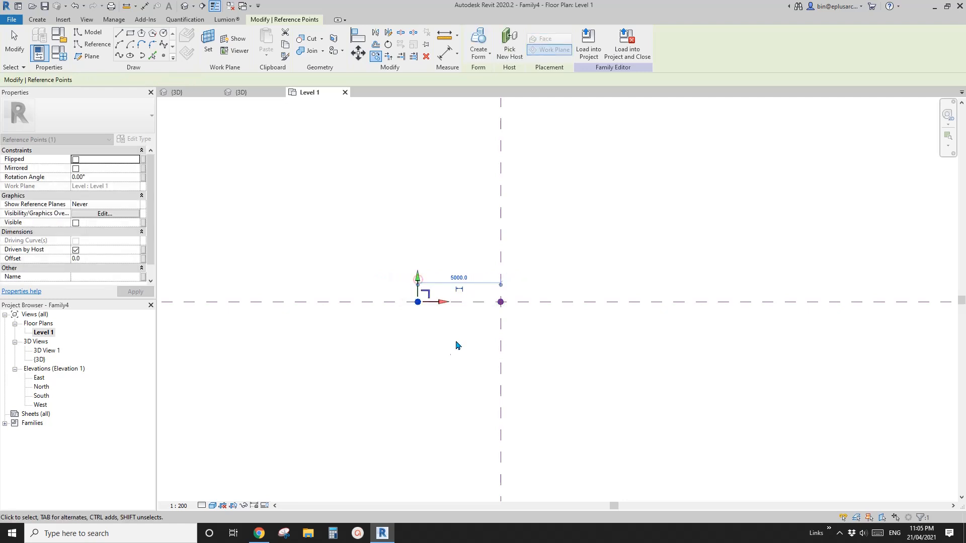
{"action": "key", "text": "Escape"}
- Copy the center reference point 5000 mm to its right along the same reference plane
{"action": "type", "text": "5000"}
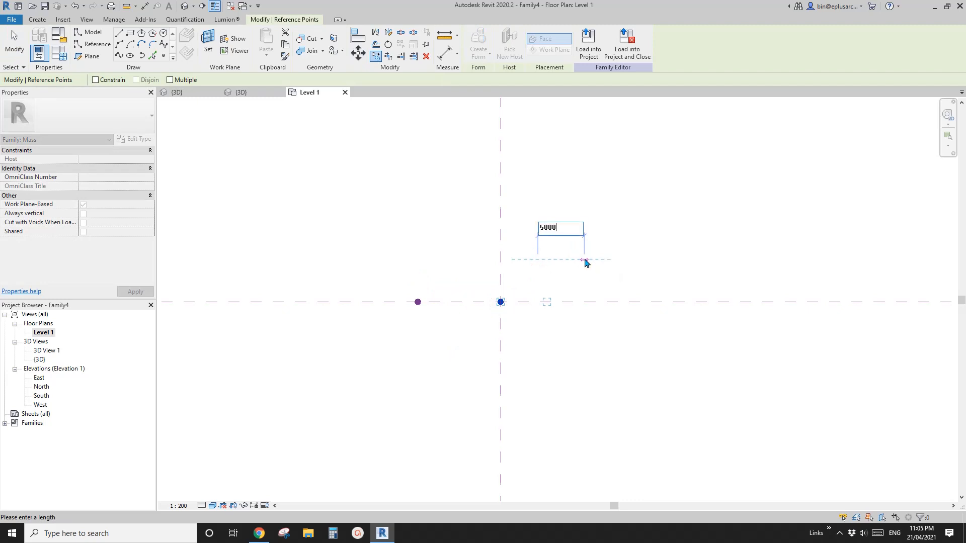
{"action": "key", "text": "Return"}
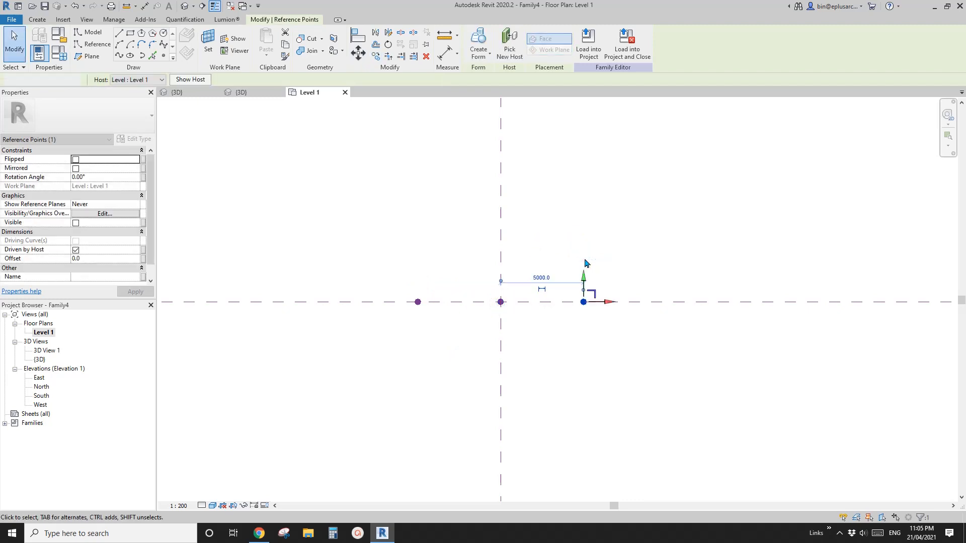
{"action": "key", "text": "Escape"}
- Open the South elevation and copy the three reference points 3000 mm upward
{"action": "double_click", "coordinate": [39, 396]}
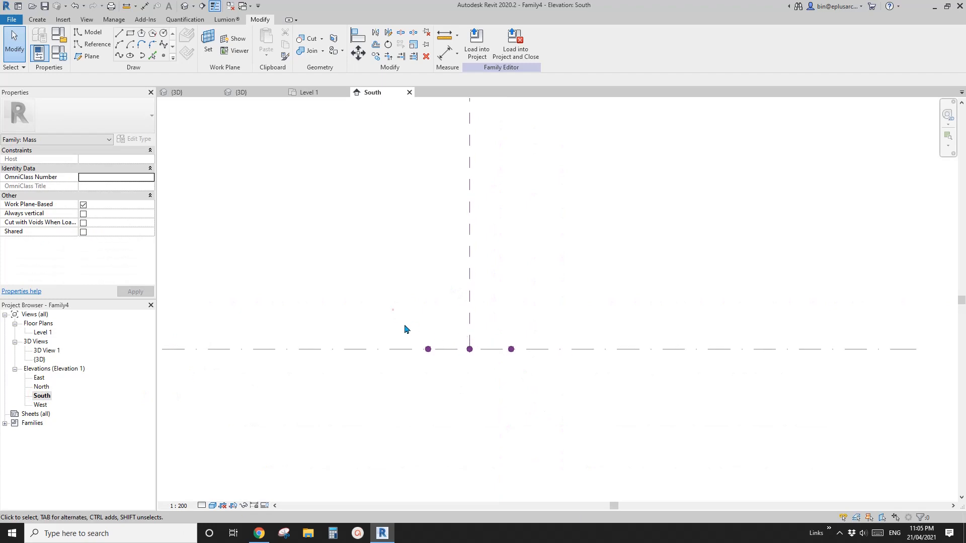
{"action": "left_click_drag", "start_coordinate": [391, 308], "coordinate": [555, 383]}
{"action": "key", "text": "c"}
{"action": "key", "text": "o"}
{"action": "left_click", "coordinate": [540, 326]}
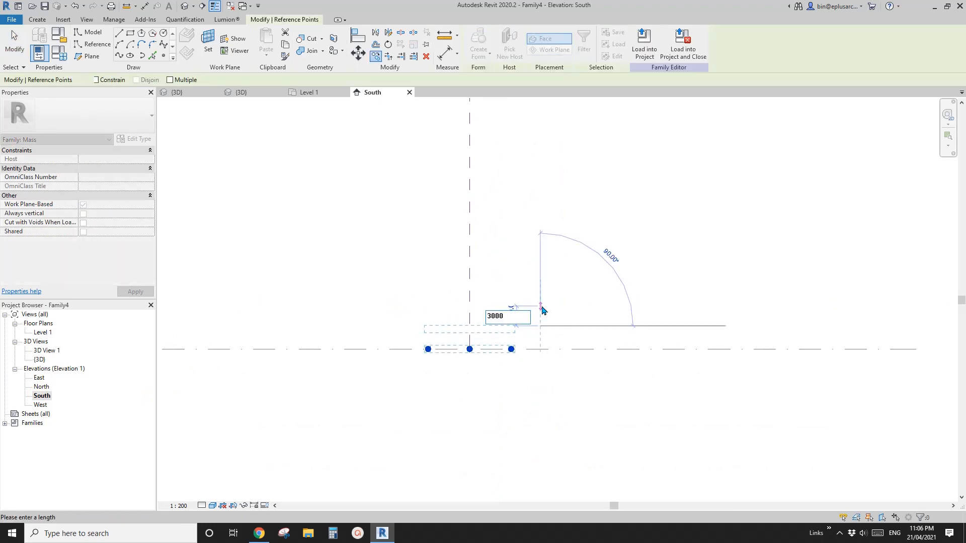
{"action": "key", "text": "Return"}
- Try to copy the upper row of three reference points another 3000 mm upward
{"action": "key", "text": "c"}
{"action": "key", "text": "o"}
{"action": "left_click", "coordinate": [544, 308]}
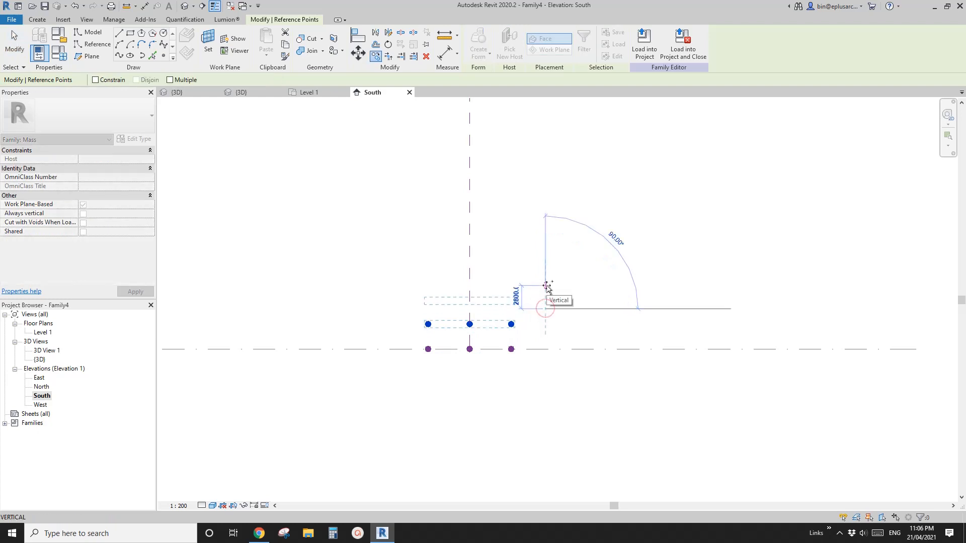
{"action": "type", "text": "3000"}
{"action": "key", "text": "Return"}
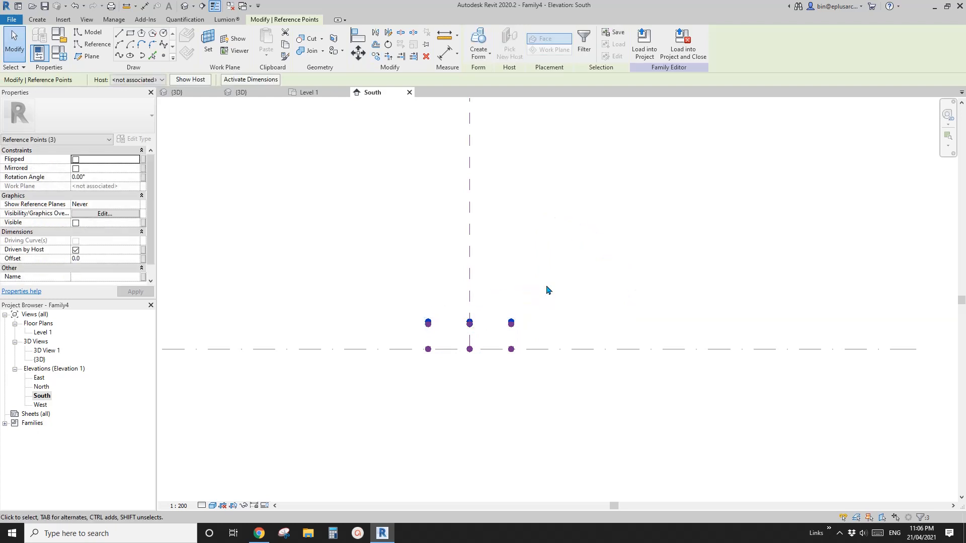
- Copy the second row of three reference points 3000 mm upward to form a third row
{"action": "left_click_drag", "start_coordinate": [384, 285], "coordinate": [519, 334]}
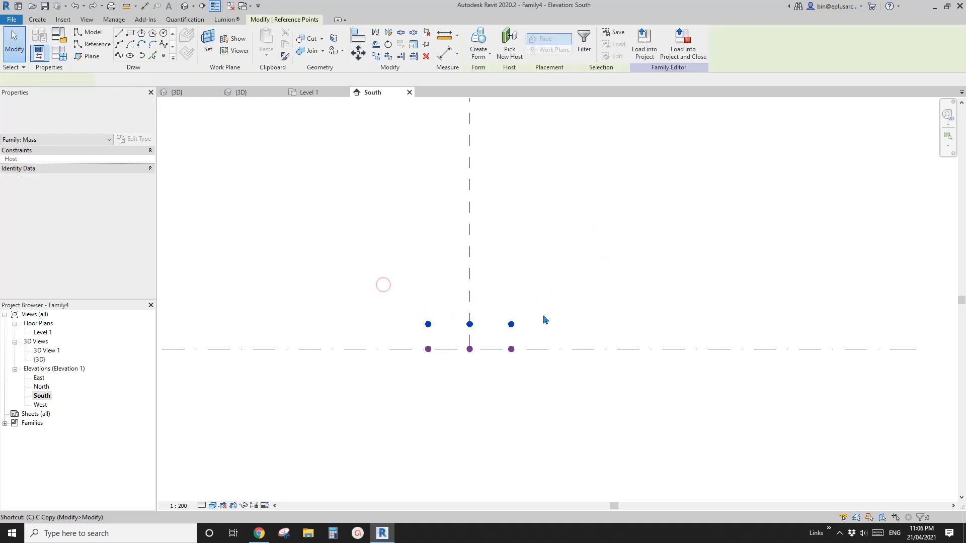
{"action": "key", "text": "c"}
{"action": "key", "text": "o"}
{"action": "left_click", "coordinate": [549, 301]}
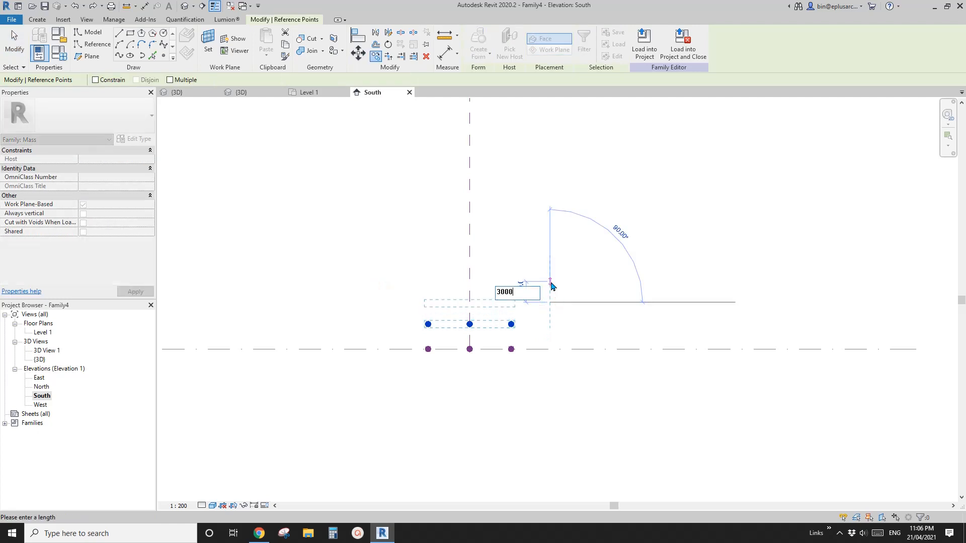
{"action": "key", "text": "Return"}
- Draw a spline through points along each of the three vertical columns of reference points
{"action": "left_click_drag", "start_coordinate": [415, 288], "coordinate": [446, 373]}
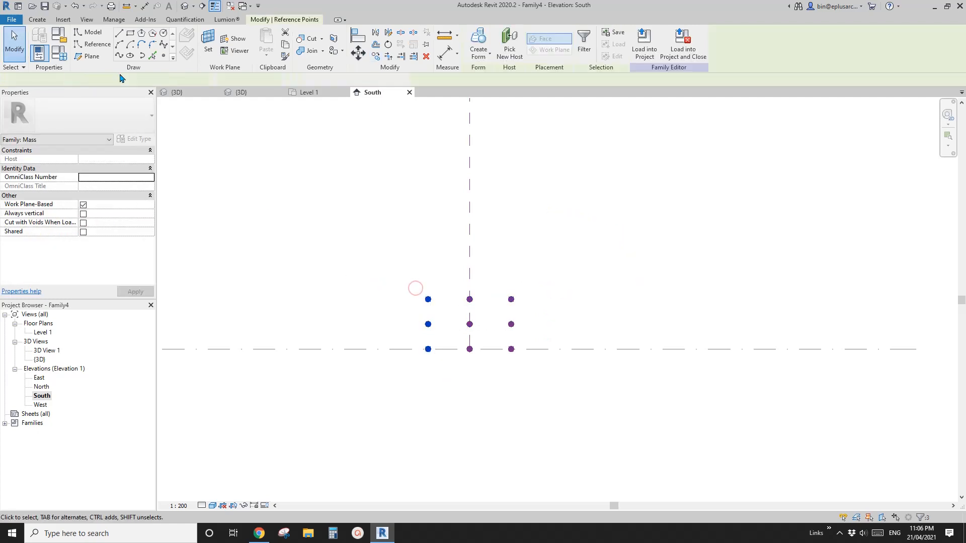
{"action": "left_click", "coordinate": [119, 56]}
{"action": "left_click_drag", "start_coordinate": [455, 287], "coordinate": [479, 363]}
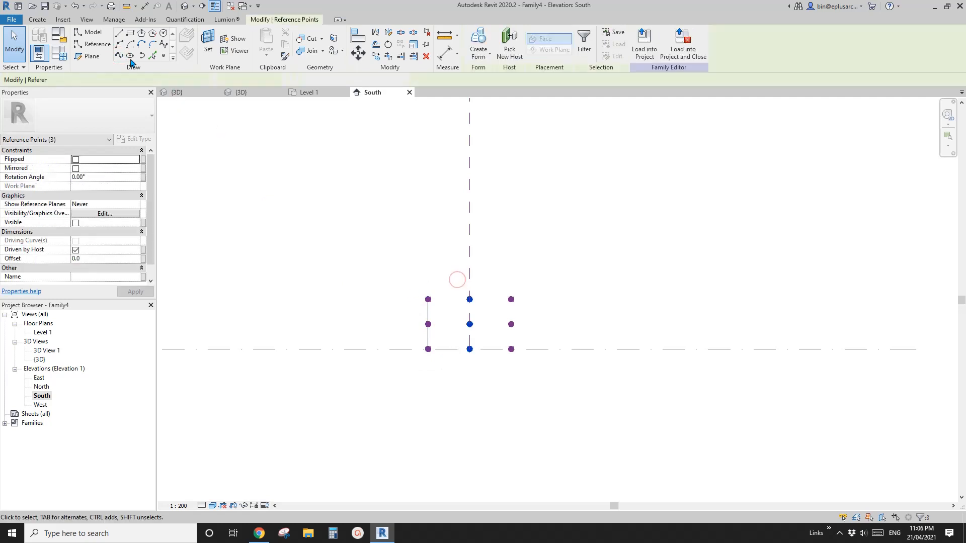
{"action": "left_click", "coordinate": [119, 56]}
{"action": "left_click_drag", "start_coordinate": [489, 265], "coordinate": [556, 403]}
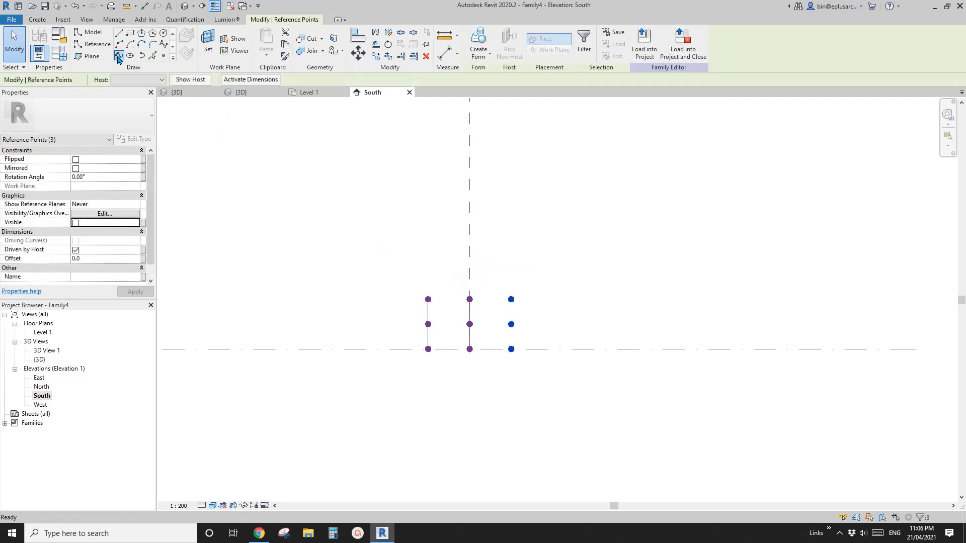
{"action": "left_click", "coordinate": [119, 56]}
- Filter the selection to the three vertical lines only and convert them to reference lines
{"action": "left_click_drag", "start_coordinate": [552, 308], "coordinate": [401, 314]}
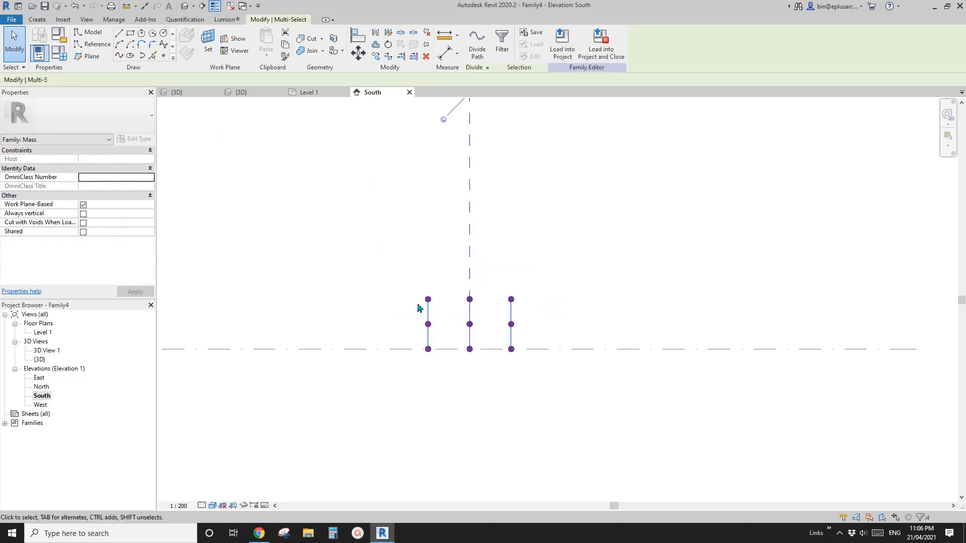
{"action": "left_click_drag", "start_coordinate": [512, 137], "coordinate": [440, 172], "text": "shift"}
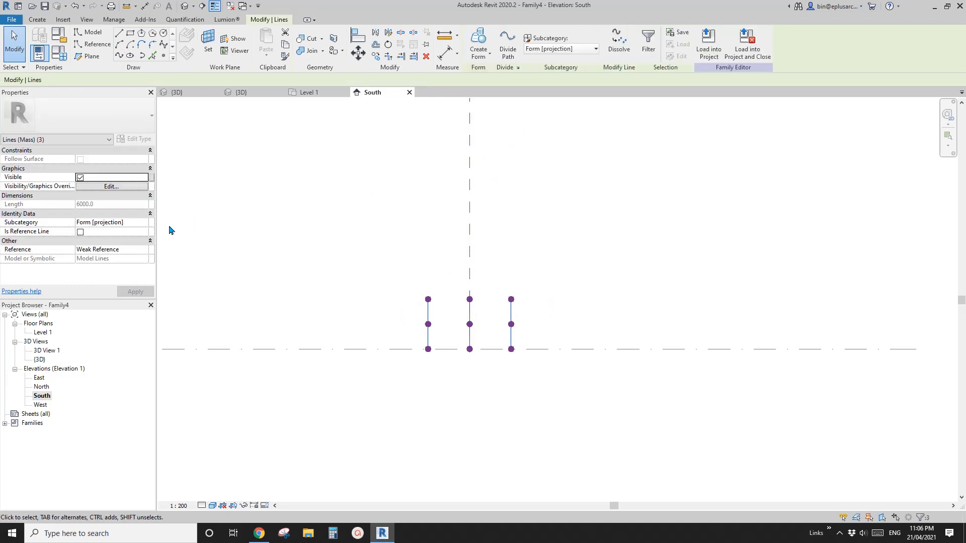
{"action": "left_click", "coordinate": [81, 233]}
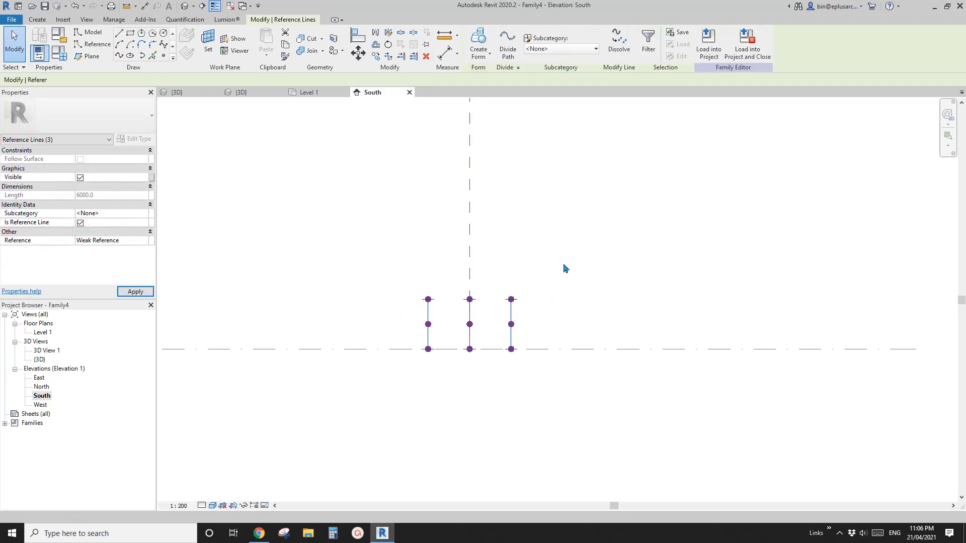
- In the 3D view, select all three vertical reference lines and create a surface form from them
{"action": "scroll", "coordinate": [491, 261], "scroll_direction": "up", "scroll_amount": 2}
{"action": "left_click", "coordinate": [185, 6]}
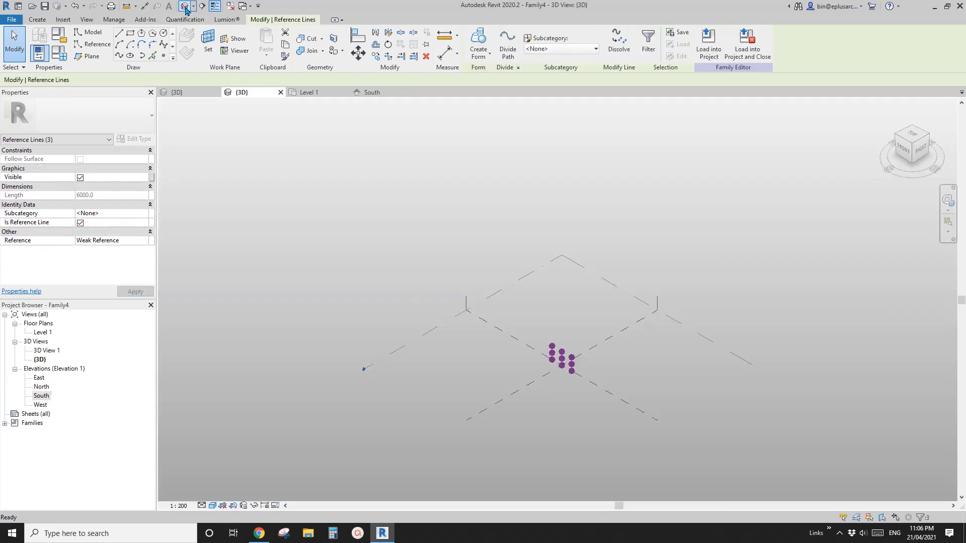
{"action": "scroll", "coordinate": [545, 358], "scroll_direction": "up", "scroll_amount": 6}
{"action": "scroll", "coordinate": [511, 300], "scroll_direction": "up", "scroll_amount": 3}
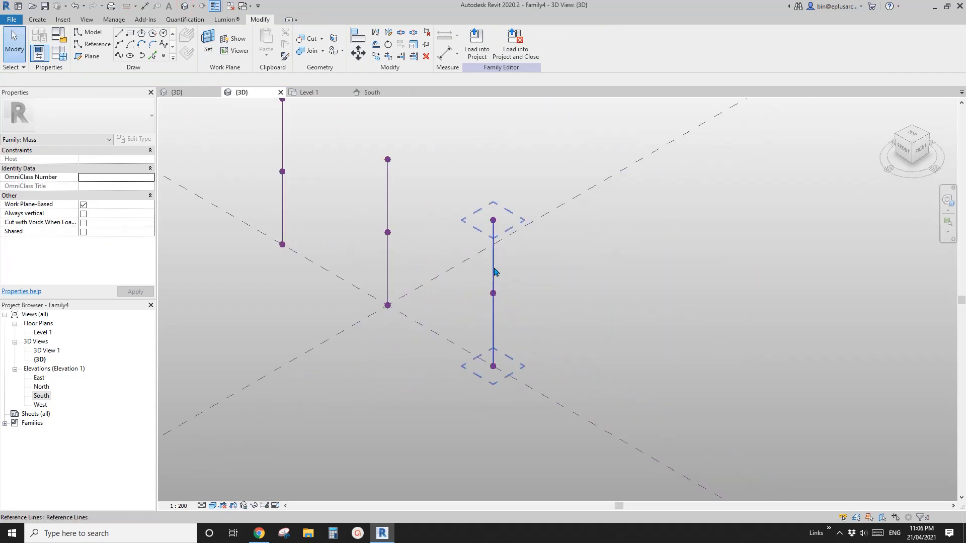
{"action": "left_click", "coordinate": [494, 267]}
{"action": "middle_click_drag", "start_coordinate": [476, 302], "coordinate": [593, 364]}
{"action": "left_click", "coordinate": [505, 269], "text": "ctrl"}
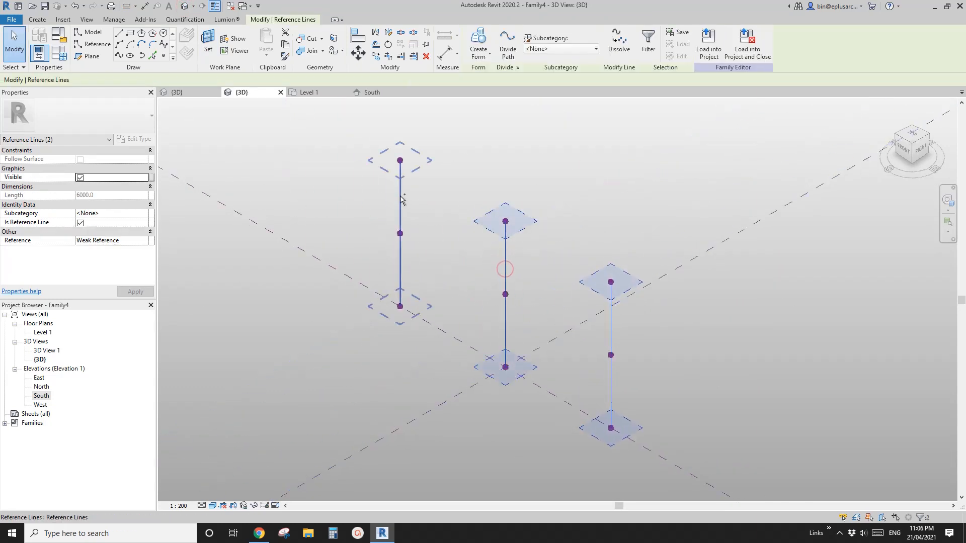
{"action": "left_click", "coordinate": [401, 206], "text": "ctrl"}
{"action": "scroll", "coordinate": [443, 237], "scroll_direction": "down", "scroll_amount": 2}
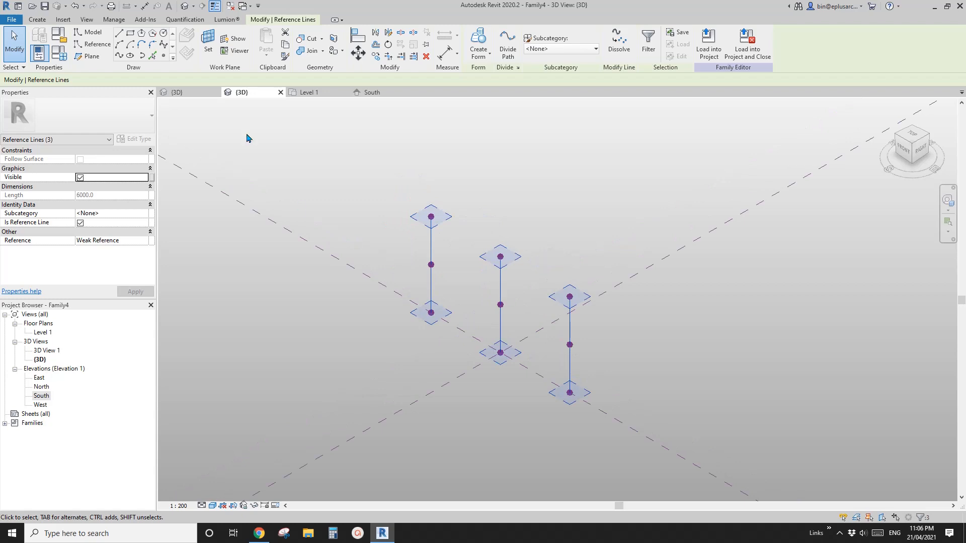
{"action": "left_click", "coordinate": [489, 50]}
{"action": "left_click", "coordinate": [582, 287]}
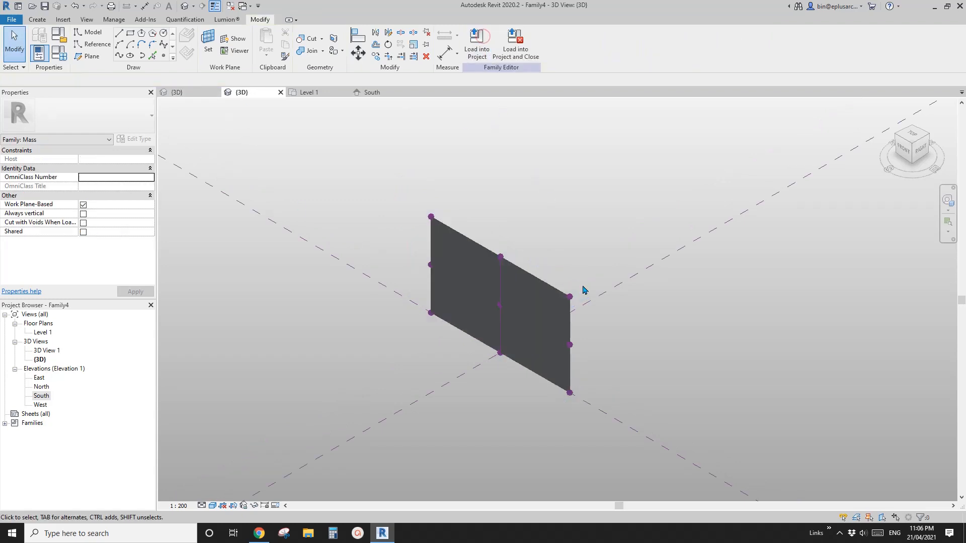
- Divide the surface of the new form into a UV grid
{"action": "left_click", "coordinate": [531, 293]}
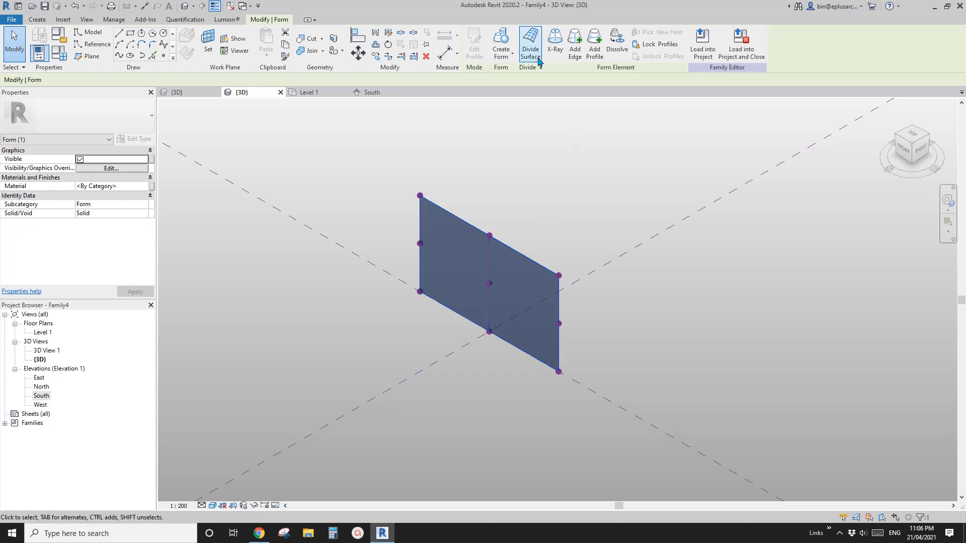
{"action": "left_click", "coordinate": [531, 45]}
{"action": "scroll", "coordinate": [539, 186], "scroll_direction": "up", "scroll_amount": 2}
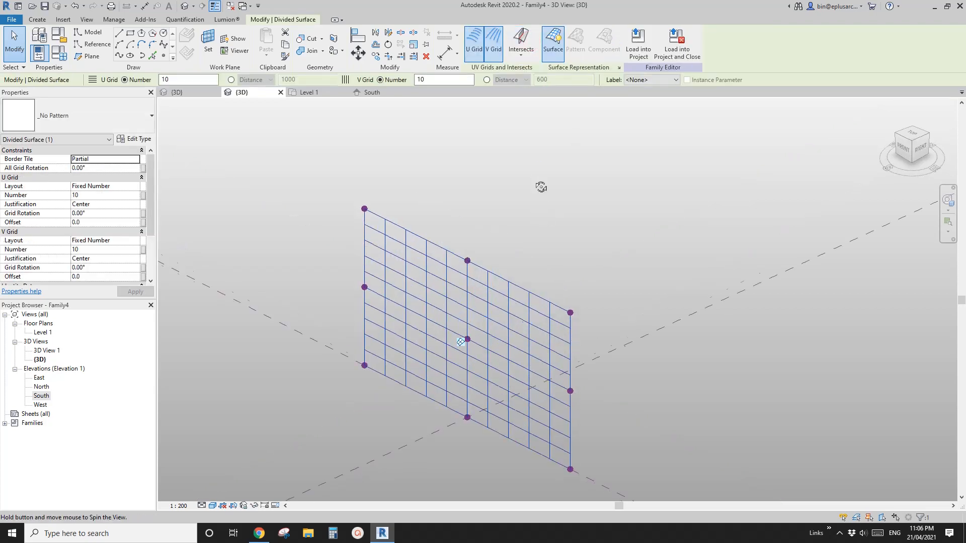
{"action": "middle_click_drag", "start_coordinate": [527, 277], "coordinate": [535, 223]}
{"action": "scroll", "coordinate": [534, 223], "scroll_direction": "down", "scroll_amount": 1}
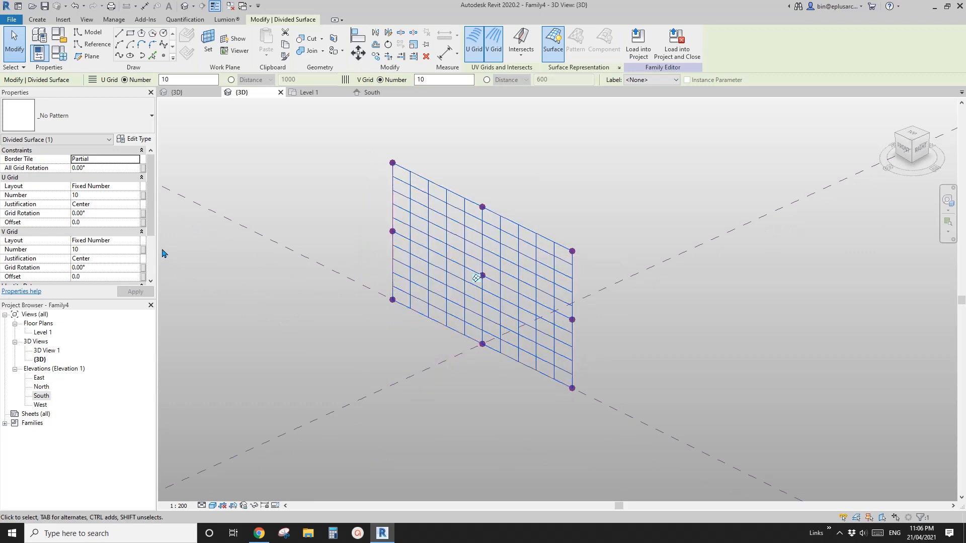
- Set both grid layouts to Fixed Distance, with 600 mm for the U grid and 450 mm for the V grid
{"action": "left_click", "coordinate": [133, 186]}
{"action": "left_click", "coordinate": [136, 186]}
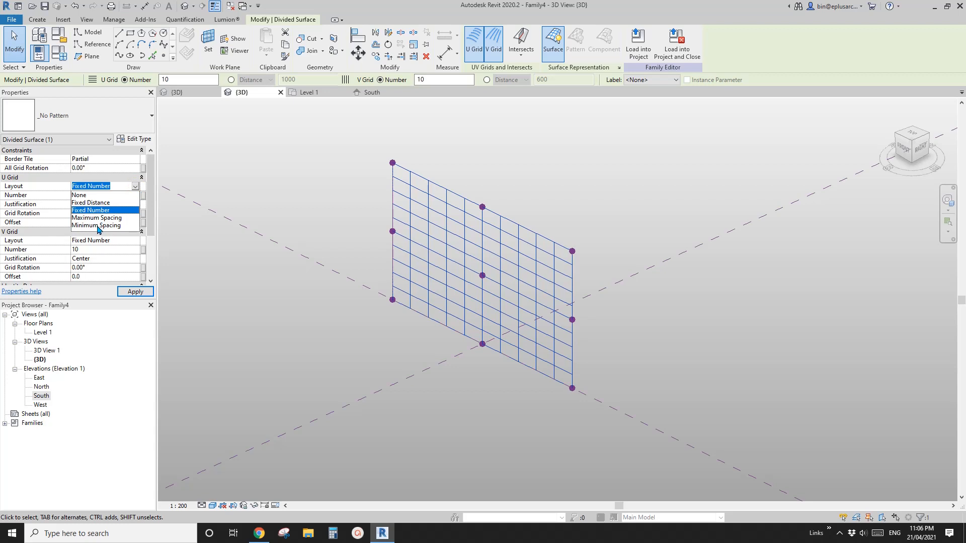
{"action": "left_click", "coordinate": [94, 202]}
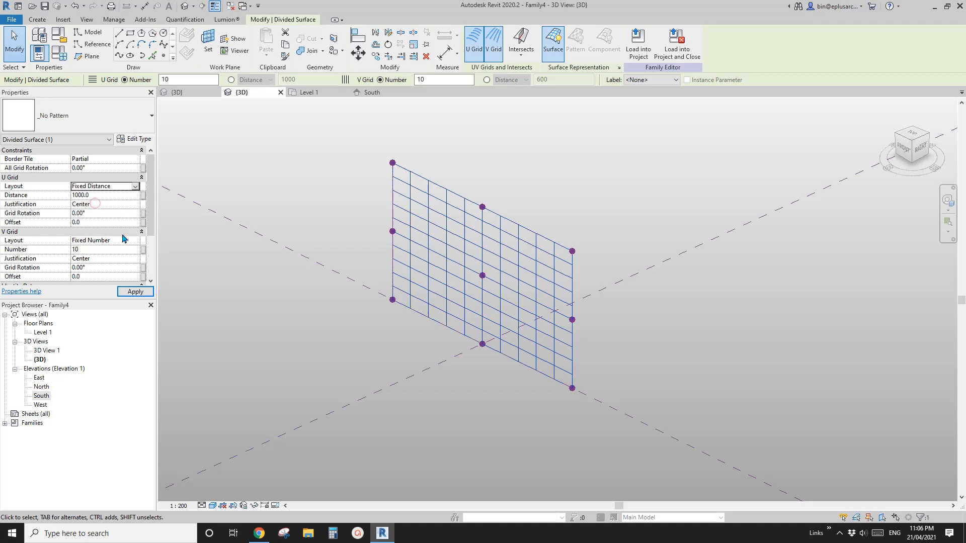
{"action": "left_click", "coordinate": [135, 241]}
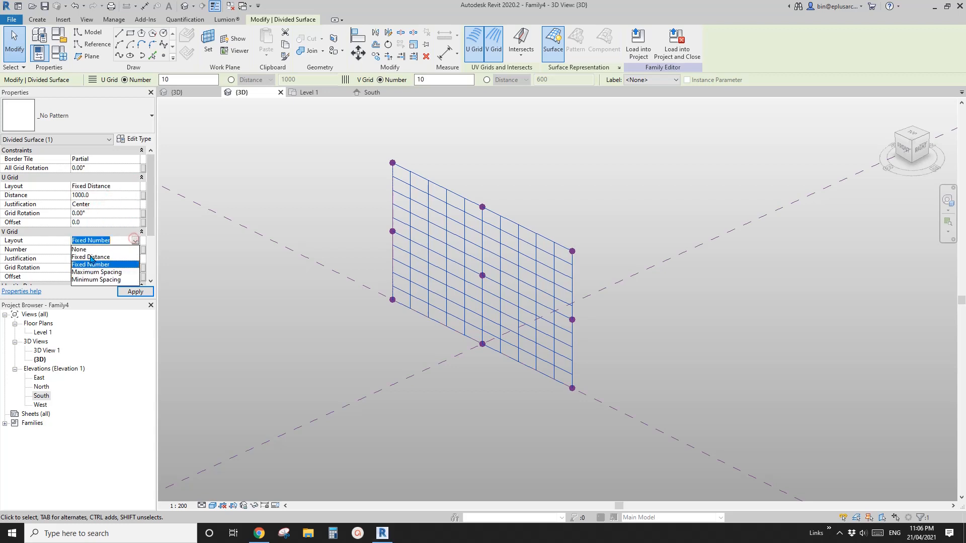
{"action": "left_click", "coordinate": [101, 257]}
{"action": "left_click", "coordinate": [103, 196]}
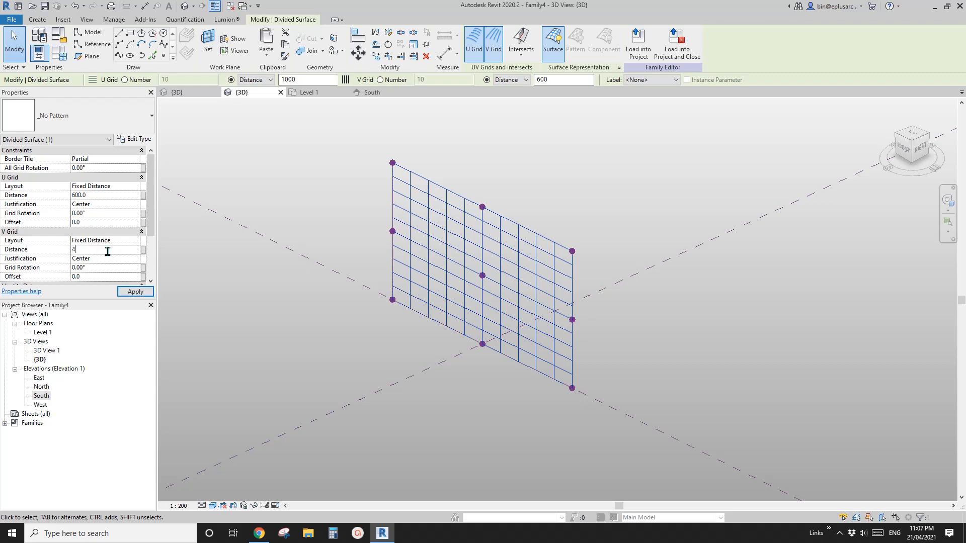
{"action": "scroll", "coordinate": [332, 216], "scroll_direction": "up", "scroll_amount": 3}
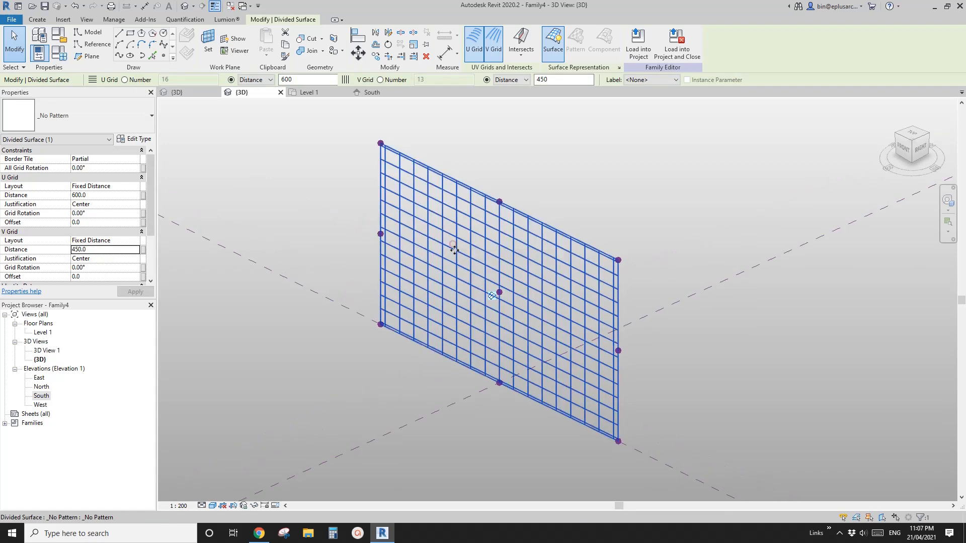
- Switch the divided surface's U and V grid layouts to Fixed Number, keeping 16 and 13 divisions
{"action": "left_click", "coordinate": [136, 186]}
{"action": "left_click", "coordinate": [135, 186]}
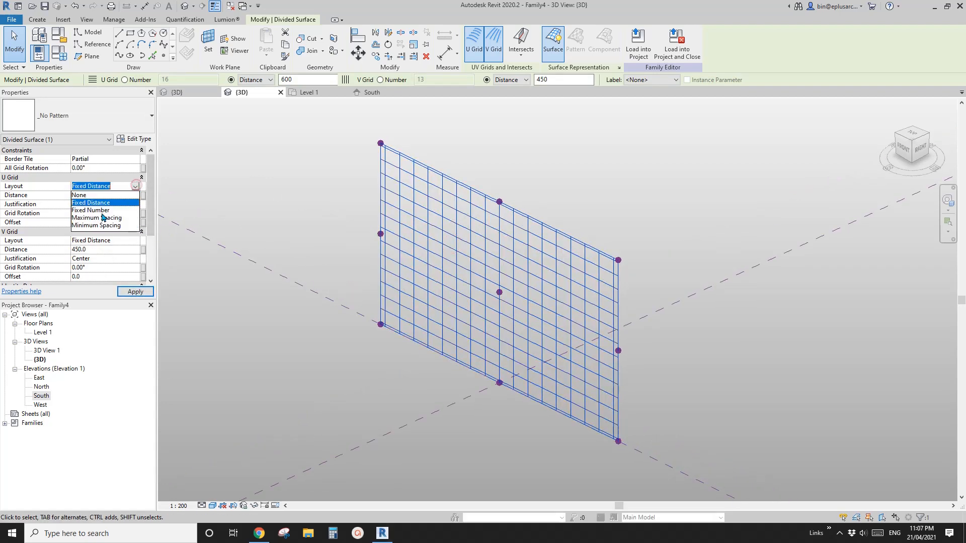
{"action": "left_click", "coordinate": [97, 210]}
{"action": "left_click", "coordinate": [129, 241]}
{"action": "left_click", "coordinate": [130, 242]}
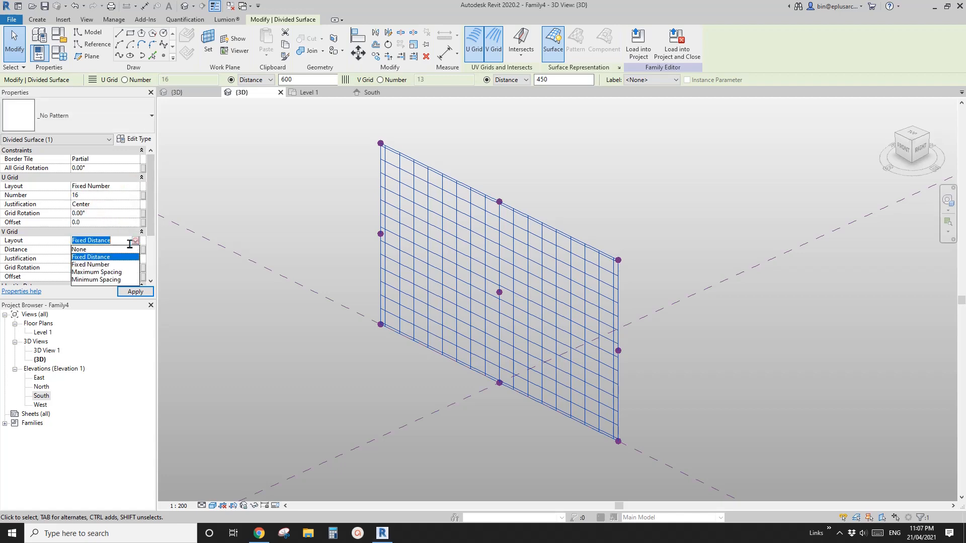
{"action": "left_click", "coordinate": [97, 265]}
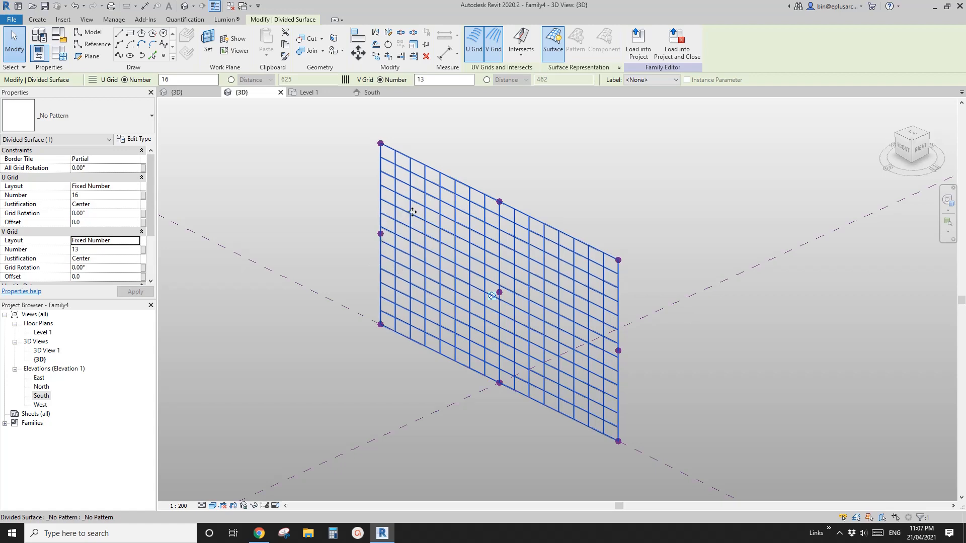
{"action": "scroll", "coordinate": [437, 226], "scroll_direction": "down", "scroll_amount": 1}
{"action": "middle_click_drag", "start_coordinate": [447, 239], "coordinate": [432, 200]}
{"action": "scroll", "coordinate": [434, 204], "scroll_direction": "down", "scroll_amount": 1}
{"action": "scroll", "coordinate": [474, 225], "scroll_direction": "up", "scroll_amount": 3}
{"action": "middle_click_drag", "start_coordinate": [503, 238], "coordinate": [500, 247]}
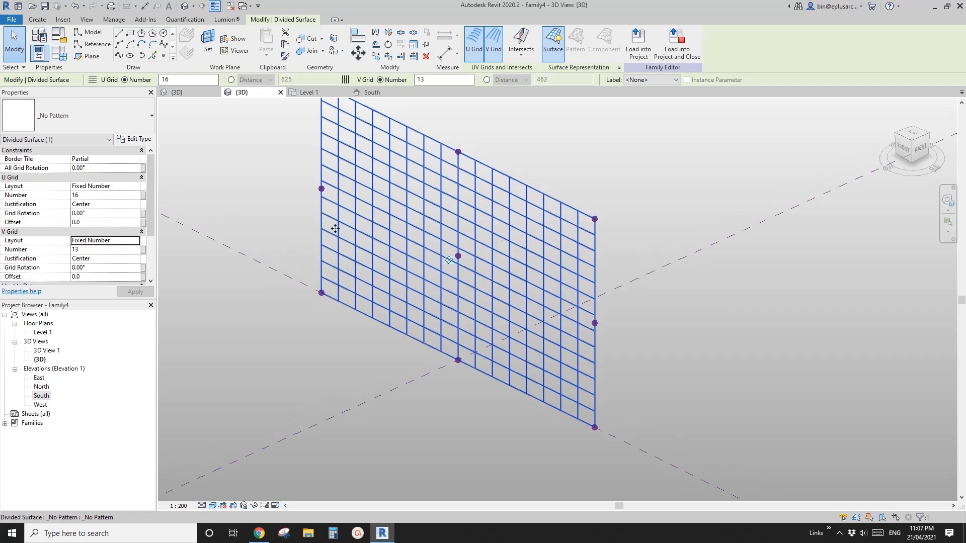
{"action": "middle_click_drag", "start_coordinate": [277, 197], "coordinate": [453, 285], "text": "shift"}
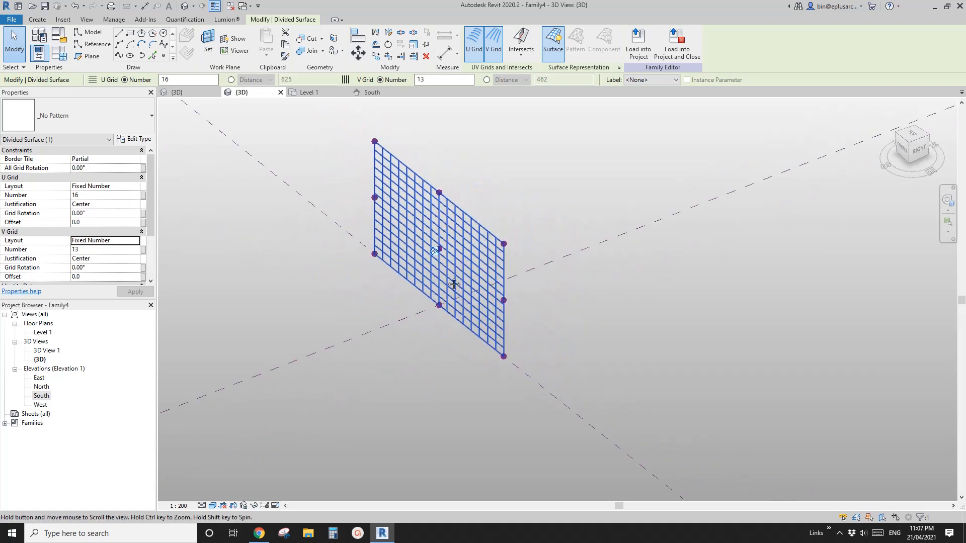
{"action": "mouse_move", "coordinate": [424, 315]}
{"action": "middle_mouse_down"}
{"action": "mouse_move", "coordinate": [378, 293]}
{"action": "mouse_move", "coordinate": [421, 297]}
{"action": "middle_mouse_up"}
{"action": "scroll", "coordinate": [405, 299], "scroll_direction": "down", "scroll_amount": 1}
- Select the whole divided surface with its points and lines, and copy it 500 mm perpendicular to its plane, toward the front, in top view
{"action": "left_click", "coordinate": [405, 299]}
{"action": "left_click_drag", "start_coordinate": [377, 141], "coordinate": [509, 394]}
{"action": "middle_click_drag", "start_coordinate": [437, 317], "coordinate": [428, 297], "text": "shift"}
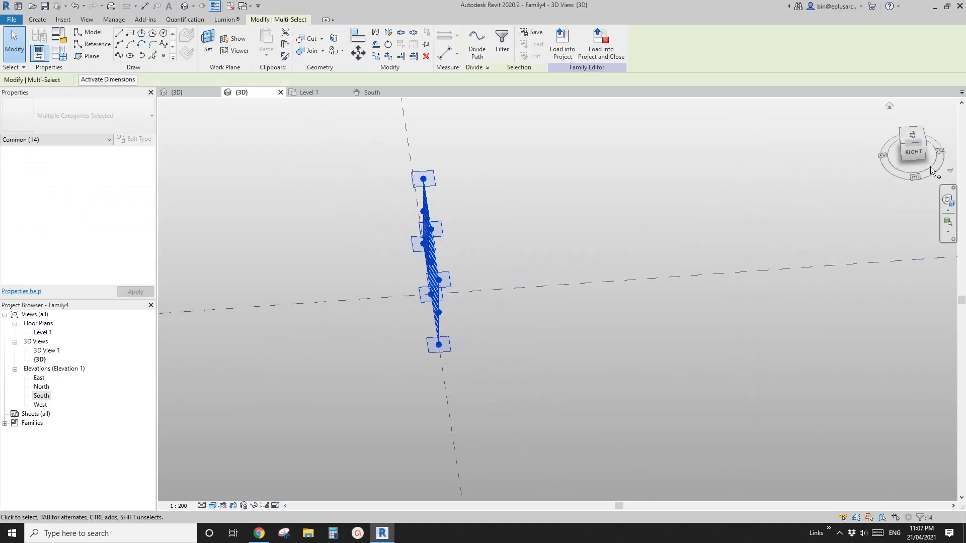
{"action": "left_click", "coordinate": [914, 135]}
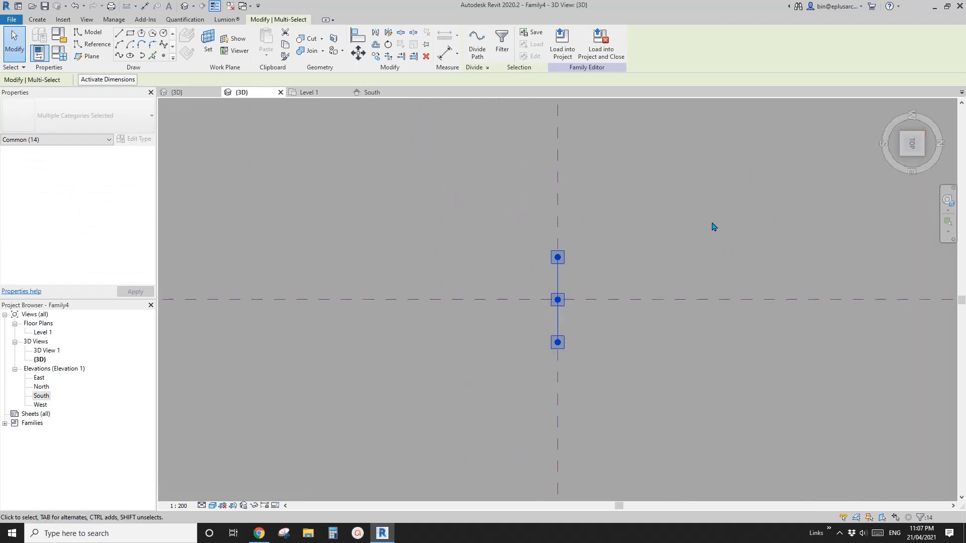
{"action": "scroll", "coordinate": [595, 291], "scroll_direction": "up", "scroll_amount": 2}
{"action": "key", "text": "c"}
{"action": "key", "text": "o"}
{"action": "scroll", "coordinate": [635, 222], "scroll_direction": "up", "scroll_amount": 1}
{"action": "left_click", "coordinate": [650, 220]}
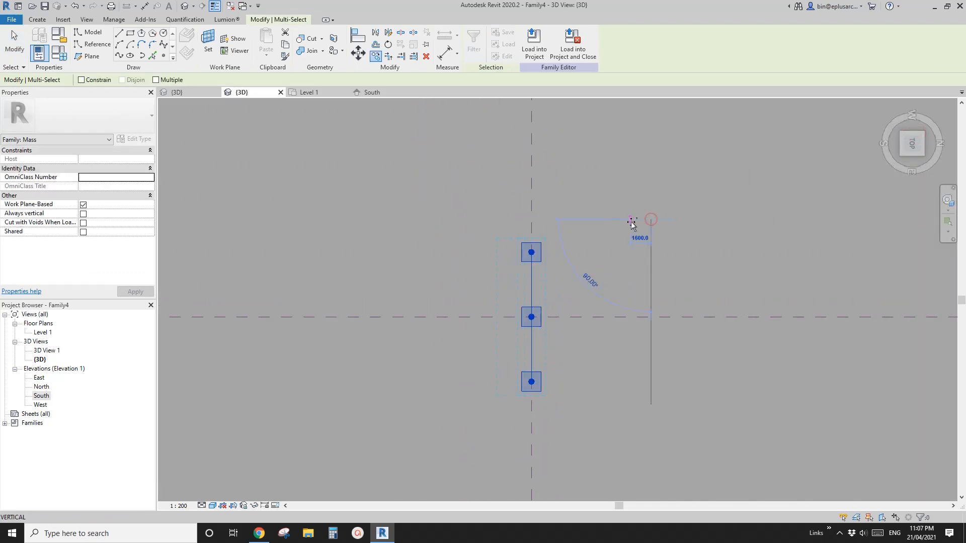
{"action": "type", "text": "500"}
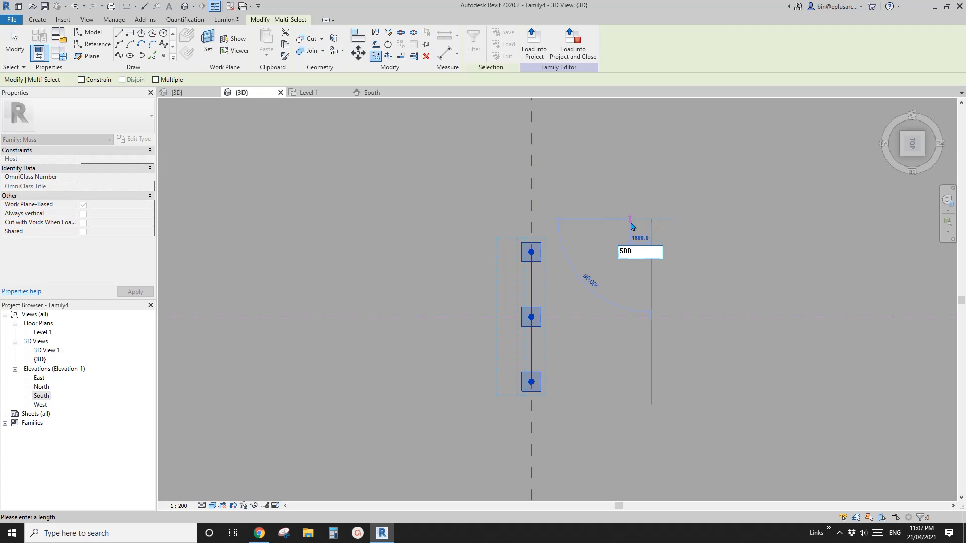
{"action": "key", "text": "Return"}
{"action": "key", "text": "Escape"}
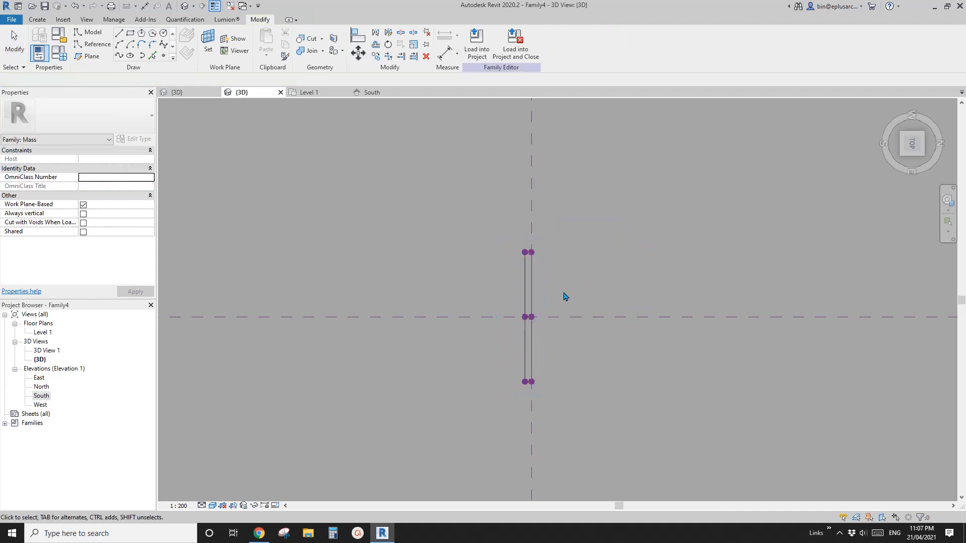
- Pull the copied surface's near and far base corner points outward, about 3800 mm and 4100 mm from the central reference plane
{"action": "middle_click_drag", "start_coordinate": [562, 297], "coordinate": [527, 319], "text": "shift"}
{"action": "left_click_drag", "start_coordinate": [567, 402], "coordinate": [477, 422]}
{"action": "left_click", "coordinate": [464, 195]}
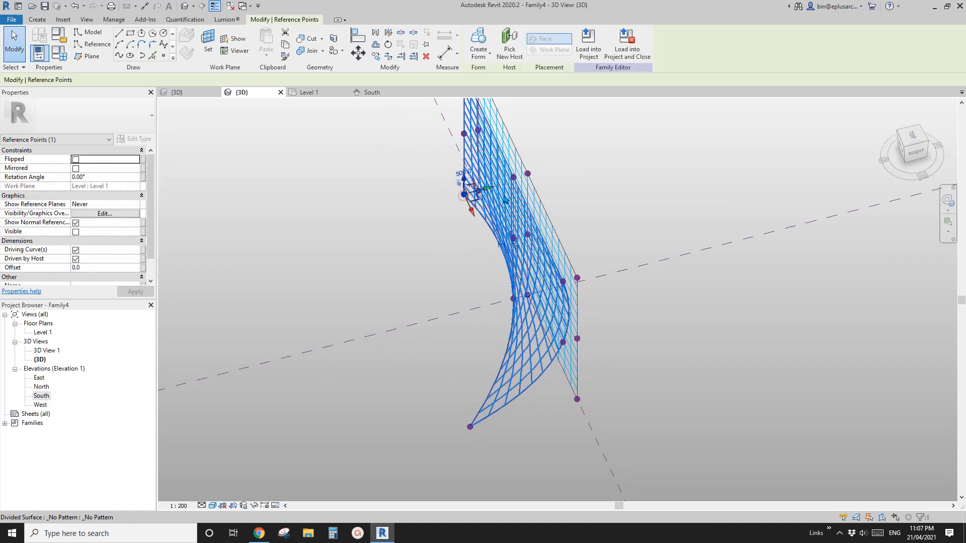
{"action": "left_click_drag", "start_coordinate": [463, 195], "coordinate": [363, 219]}
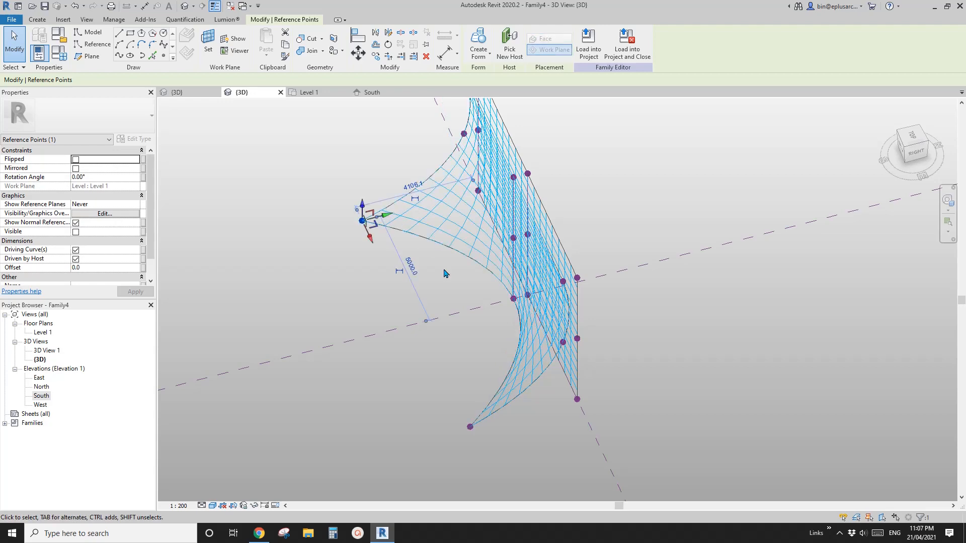
- Move the copied surface's near base corner point slightly farther outward and pull its middle base point outward in the same direction
{"action": "left_click", "coordinate": [471, 427]}
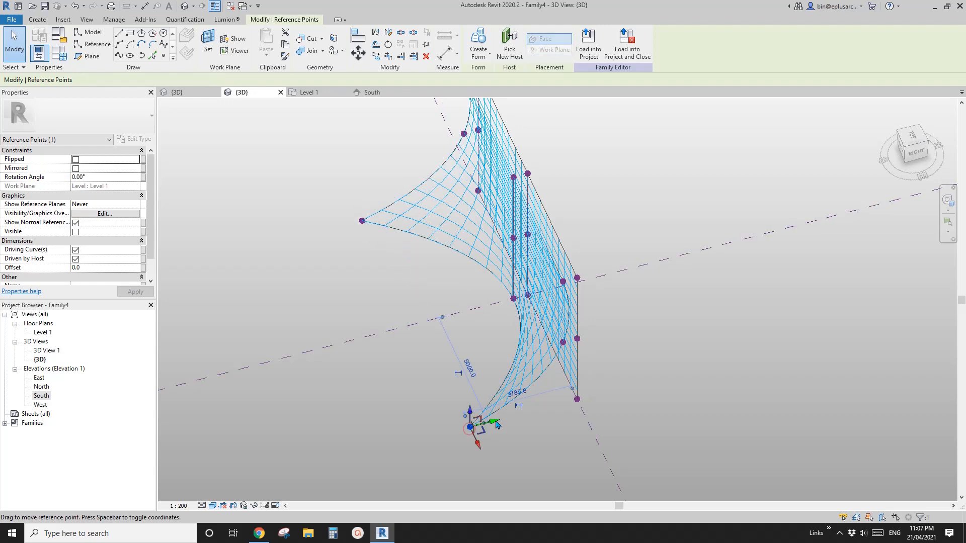
{"action": "left_click_drag", "start_coordinate": [495, 421], "coordinate": [486, 423]}
{"action": "left_click", "coordinate": [513, 299]}
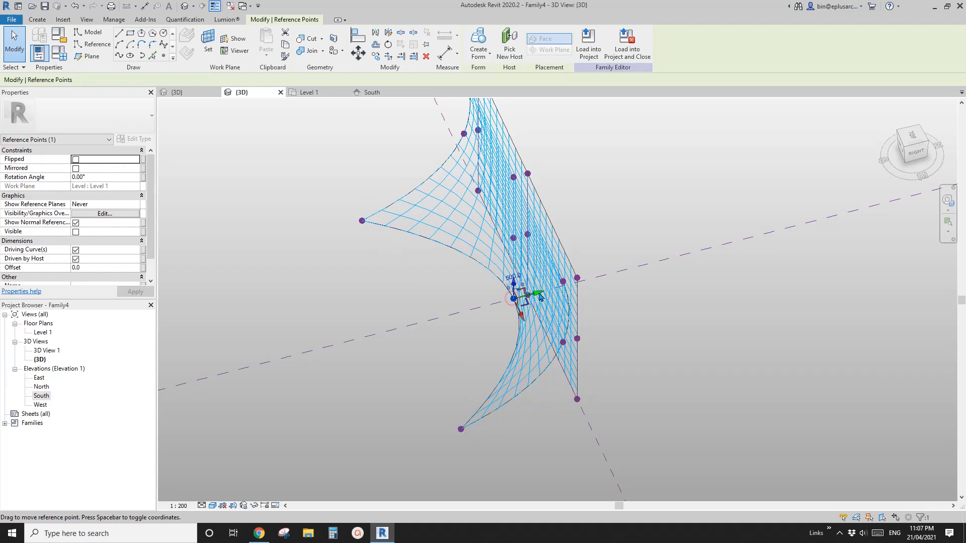
{"action": "left_click_drag", "start_coordinate": [539, 297], "coordinate": [518, 301]}
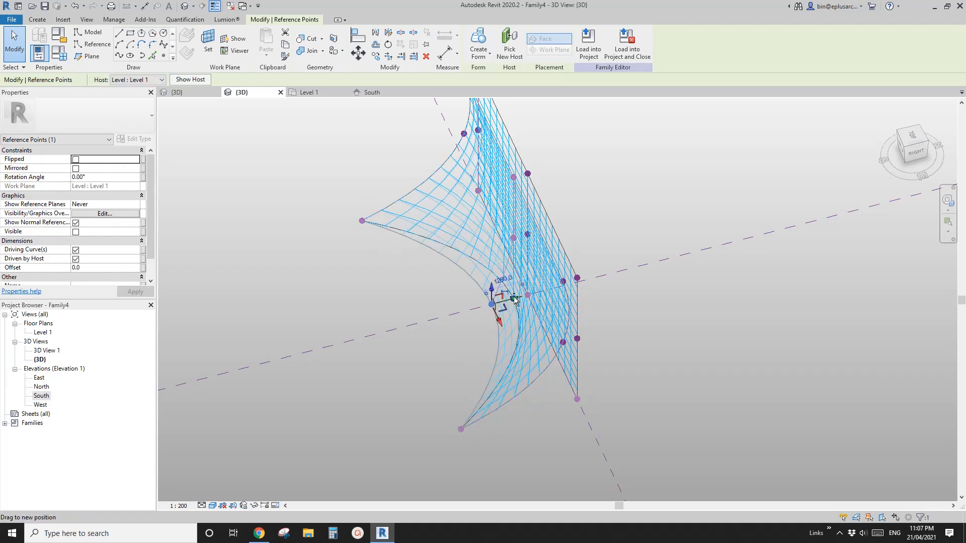
- Pull the copied surface's middle, far and near mid-height reference points slightly outward, away from the flat surface
{"action": "left_click", "coordinate": [513, 238]}
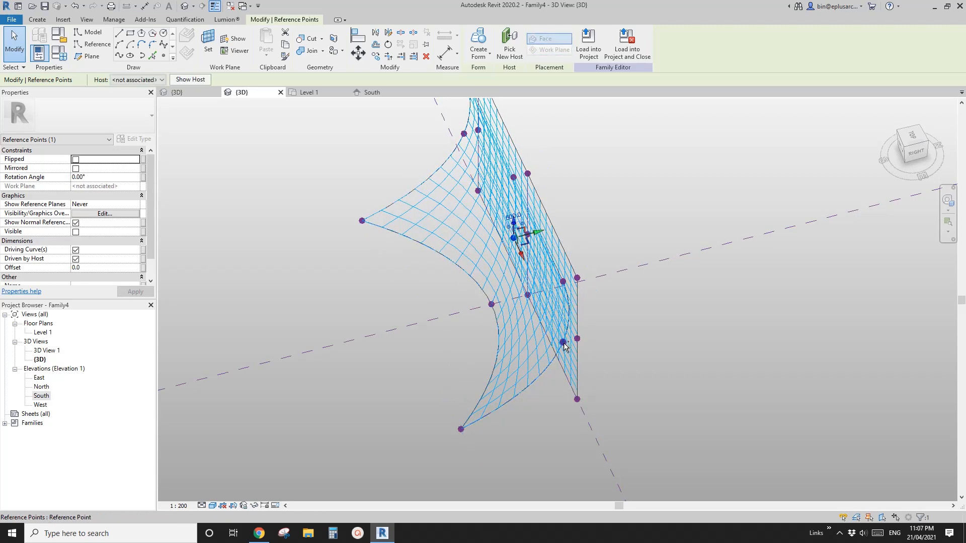
{"action": "left_click_drag", "start_coordinate": [530, 234], "coordinate": [524, 235]}
{"action": "left_click", "coordinate": [465, 136]}
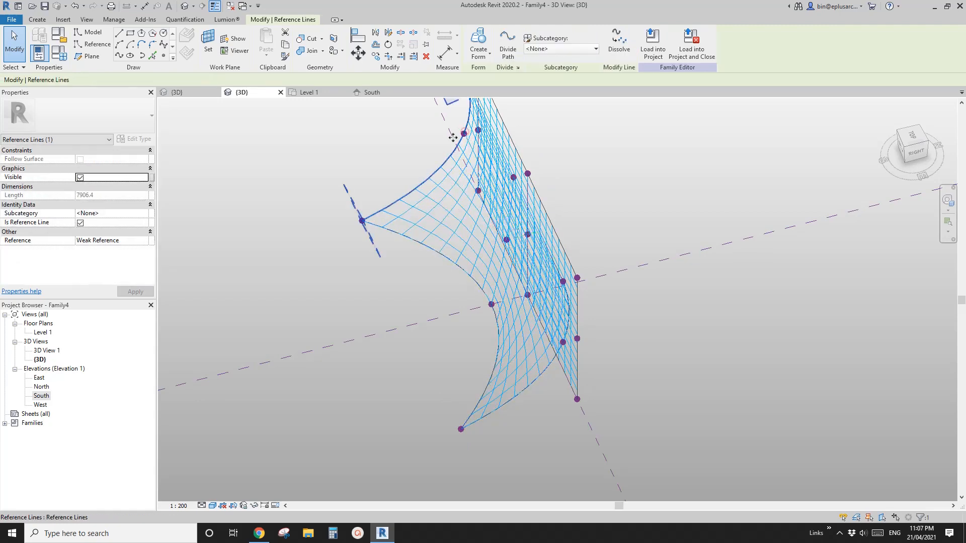
{"action": "middle_click_drag", "start_coordinate": [464, 134], "coordinate": [450, 234]}
{"action": "left_click_drag", "start_coordinate": [439, 219], "coordinate": [461, 231]}
{"action": "middle_click_drag", "start_coordinate": [494, 267], "coordinate": [441, 139]}
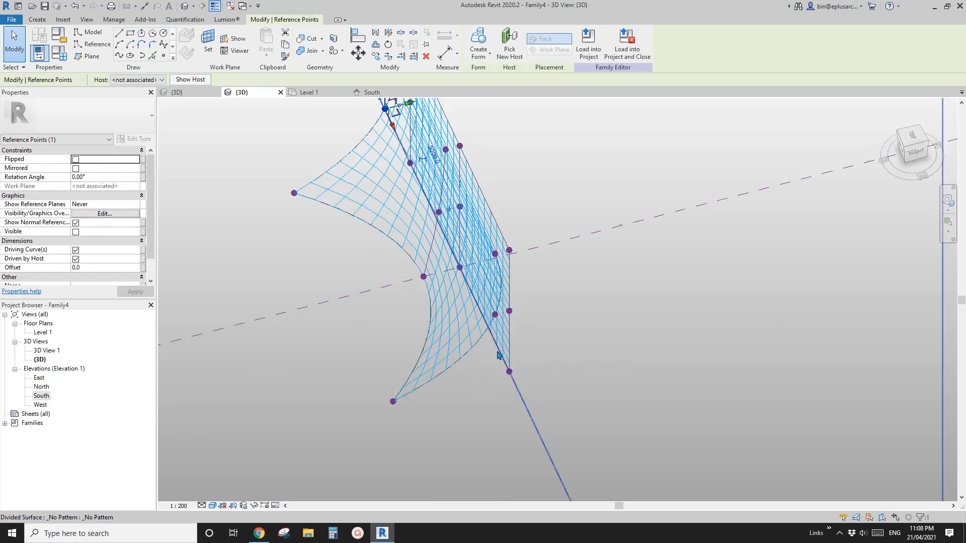
{"action": "left_click", "coordinate": [495, 316]}
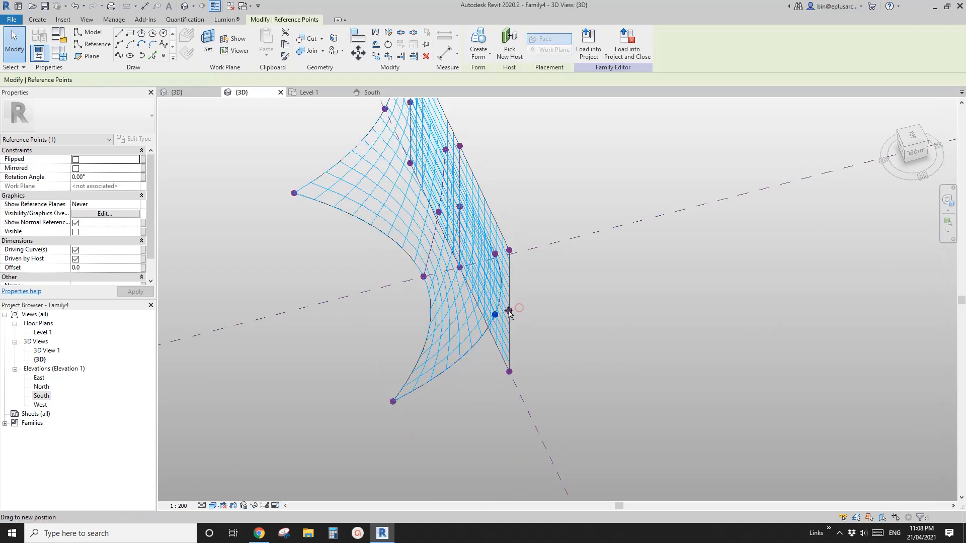
{"action": "middle_click_drag", "start_coordinate": [509, 312], "coordinate": [557, 287], "text": "shift"}
{"action": "key", "text": "Escape"}
{"action": "middle_click_drag", "start_coordinate": [414, 294], "coordinate": [547, 365], "text": "shift"}
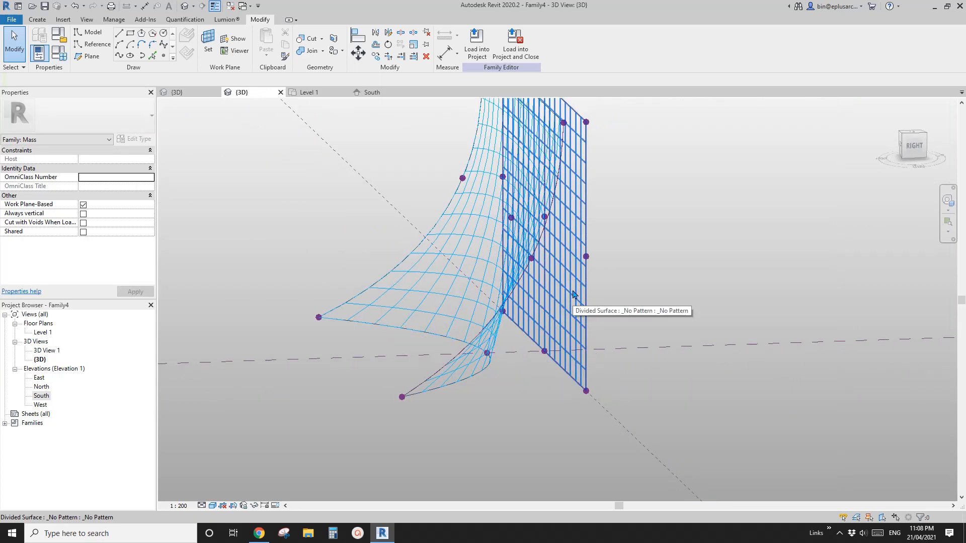
{"action": "middle_click_drag", "start_coordinate": [572, 295], "coordinate": [572, 300], "text": "shift"}
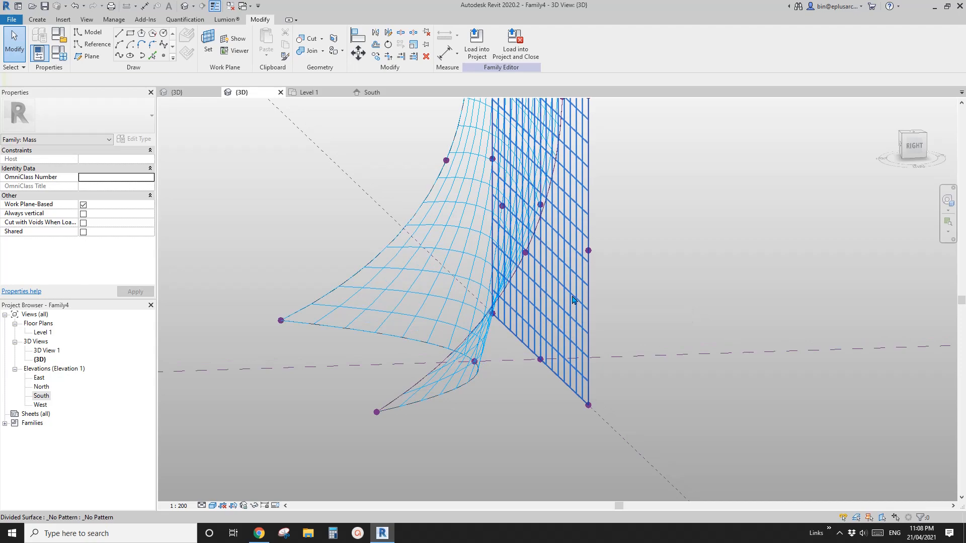
{"action": "left_click", "coordinate": [572, 299]}
{"action": "middle_click_drag", "start_coordinate": [570, 311], "coordinate": [620, 373], "text": "shift"}
{"action": "scroll", "coordinate": [648, 339], "scroll_direction": "down", "scroll_amount": 1}
{"action": "scroll", "coordinate": [621, 372], "scroll_direction": "up", "scroll_amount": 3}
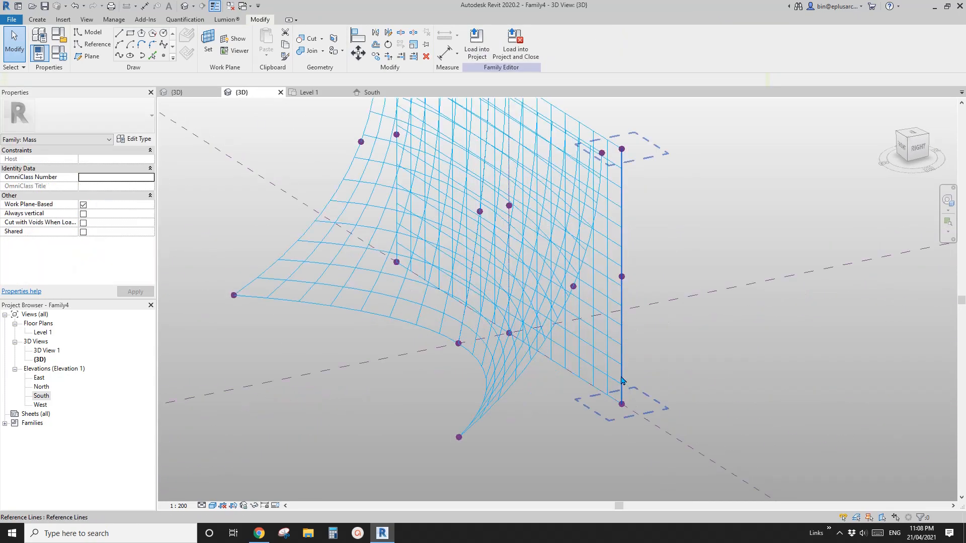
- Examine the U and V grid properties of the flat divided surface and of the curved divided surface
{"action": "left_click", "coordinate": [598, 245]}
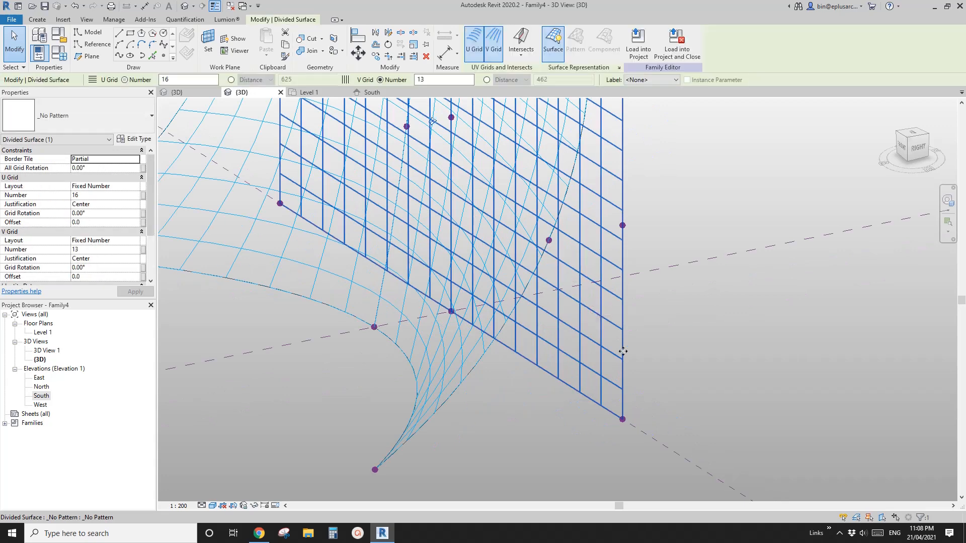
{"action": "middle_click_drag", "start_coordinate": [605, 296], "coordinate": [586, 326], "text": "shift"}
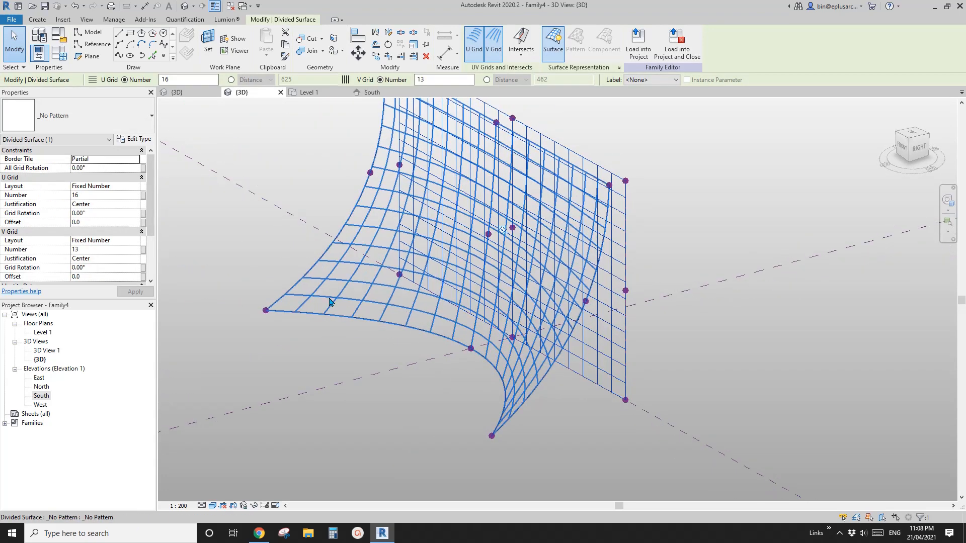
{"action": "left_click", "coordinate": [336, 295]}
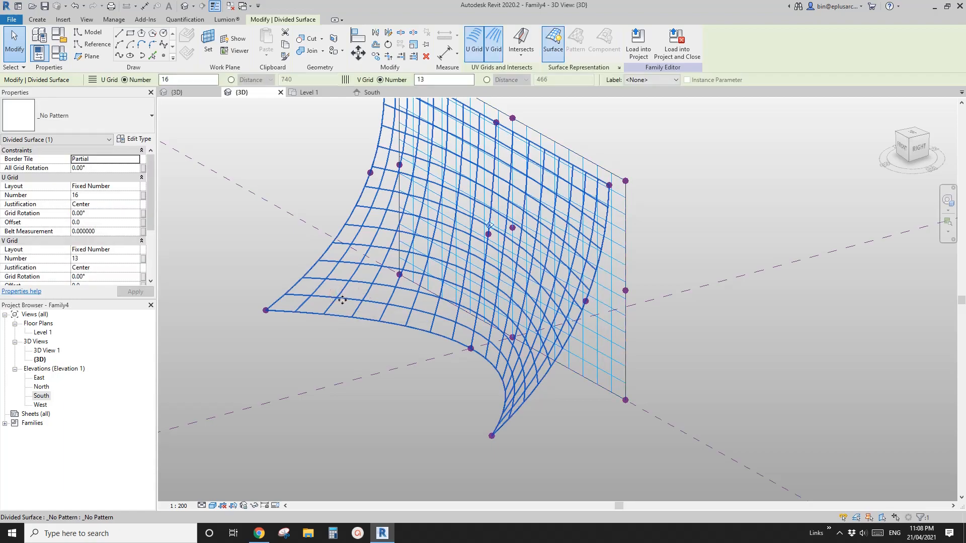
{"action": "middle_click_drag", "start_coordinate": [342, 300], "coordinate": [486, 350], "text": "shift"}
{"action": "scroll", "coordinate": [497, 382], "scroll_direction": "up", "scroll_amount": 1}
{"action": "mouse_move", "coordinate": [498, 412]}
{"action": "middle_mouse_down", "text": "shift"}
{"action": "mouse_move", "coordinate": [480, 415]}
{"action": "mouse_move", "coordinate": [497, 402]}
{"action": "middle_mouse_up", "text": "shift"}
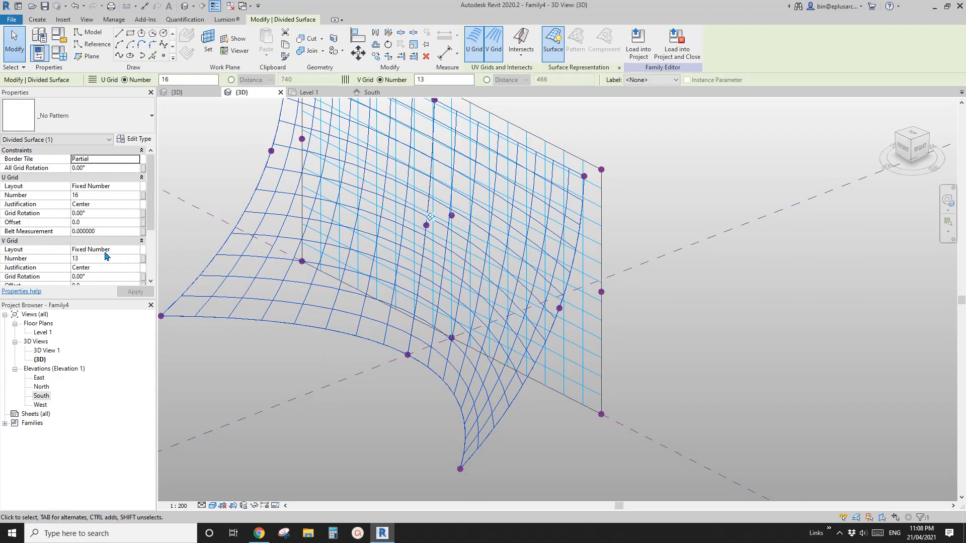
{"action": "middle_click_drag", "start_coordinate": [448, 303], "coordinate": [446, 287], "text": "shift"}
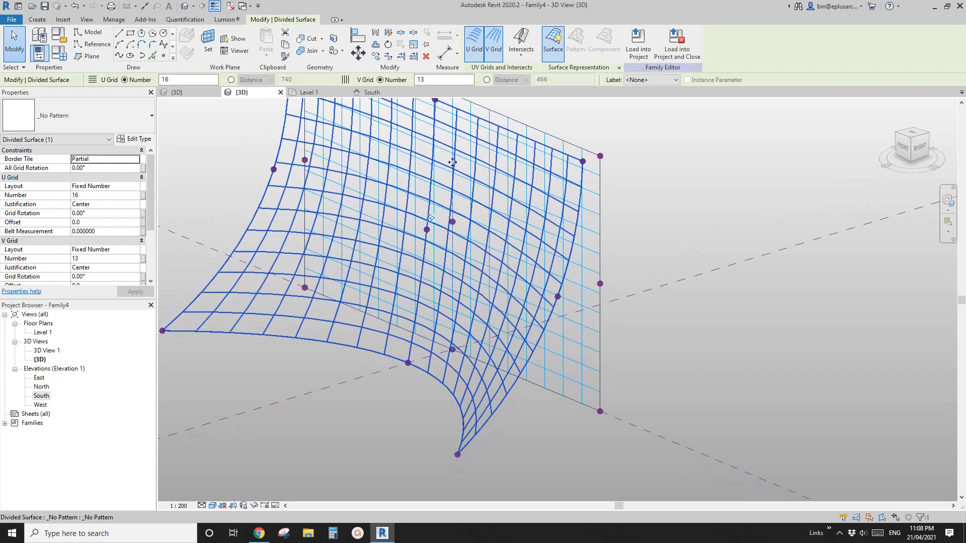
- Change the flat surface's U and V grid layouts to Fixed Distance, with 600 for U and 450 for V
{"action": "left_click", "coordinate": [581, 349]}
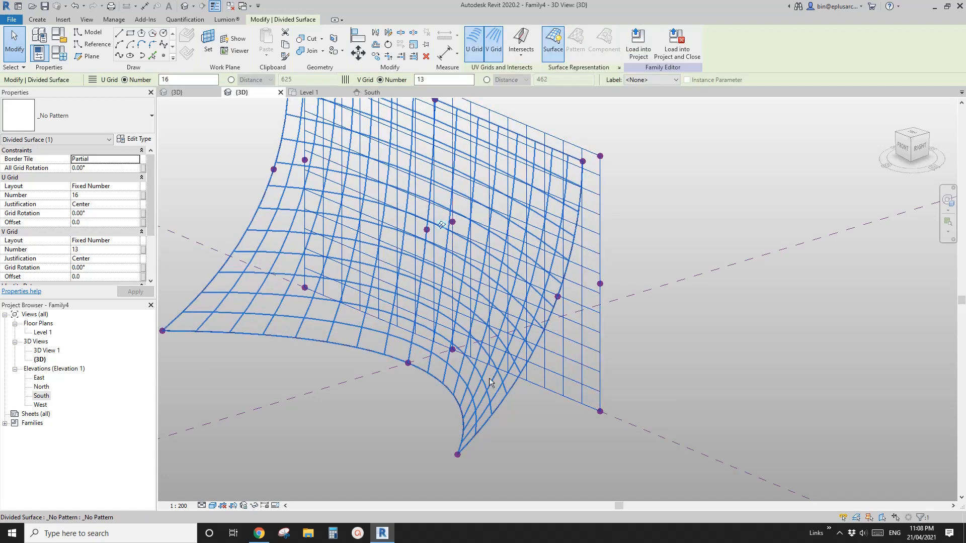
{"action": "left_click", "coordinate": [588, 347], "text": "ctrl"}
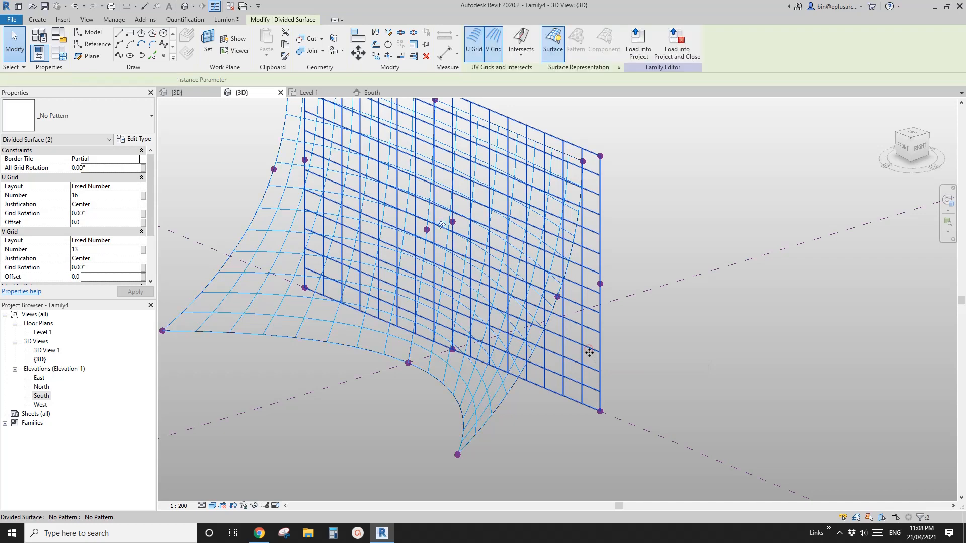
{"action": "left_click", "coordinate": [135, 187]}
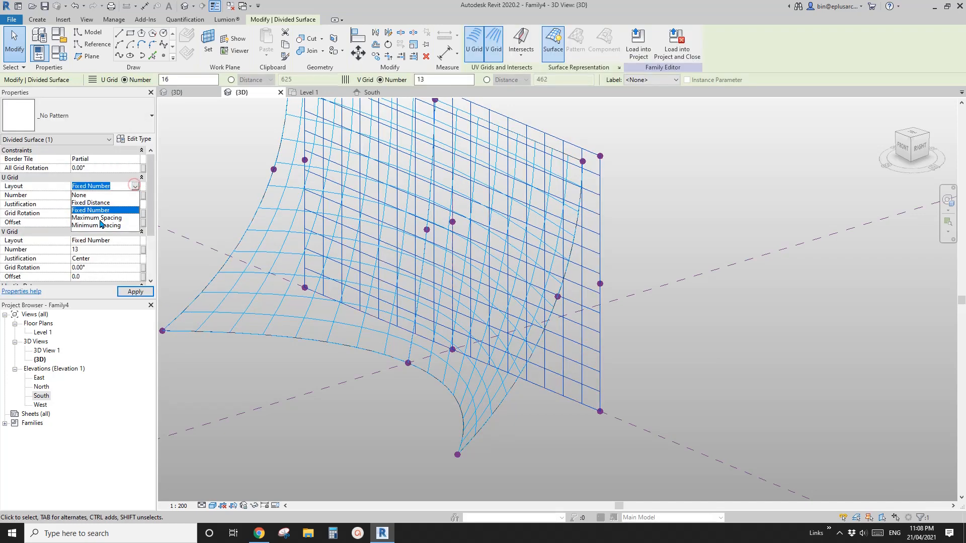
{"action": "left_click", "coordinate": [100, 203]}
{"action": "left_click", "coordinate": [135, 240]}
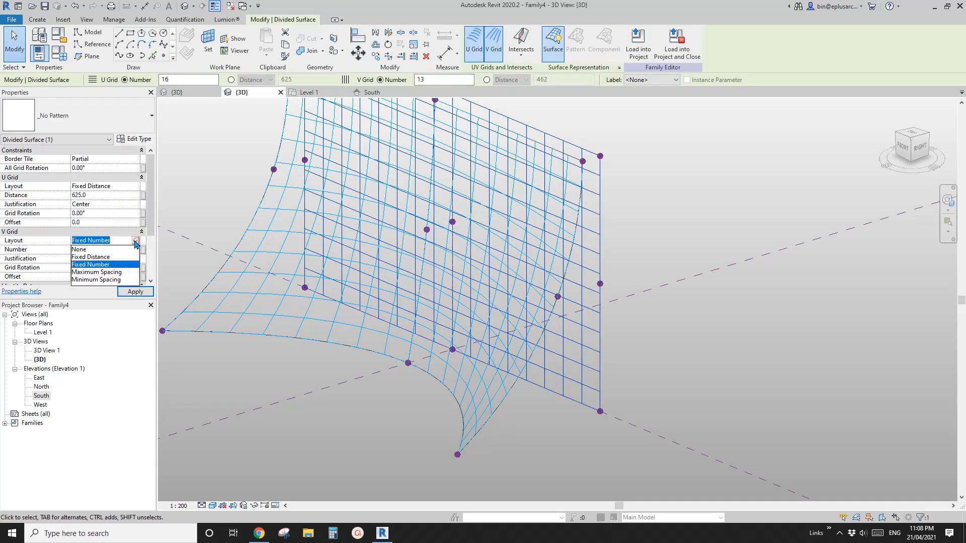
{"action": "left_click", "coordinate": [96, 259]}
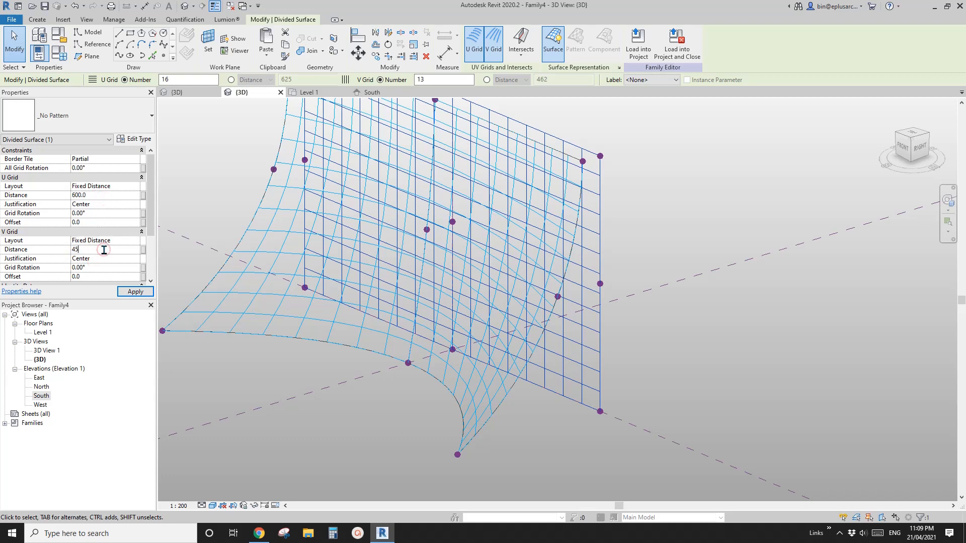
{"action": "left_click", "coordinate": [436, 392]}
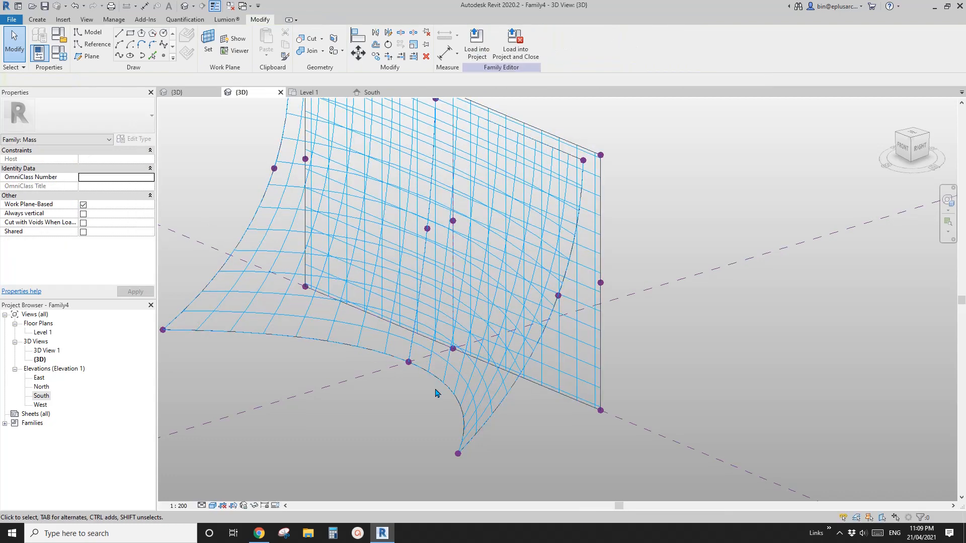
- Change the curved surface's U and V grid layouts to Fixed Distance, with 600 for U and 450 for V
{"action": "left_click", "coordinate": [475, 405]}
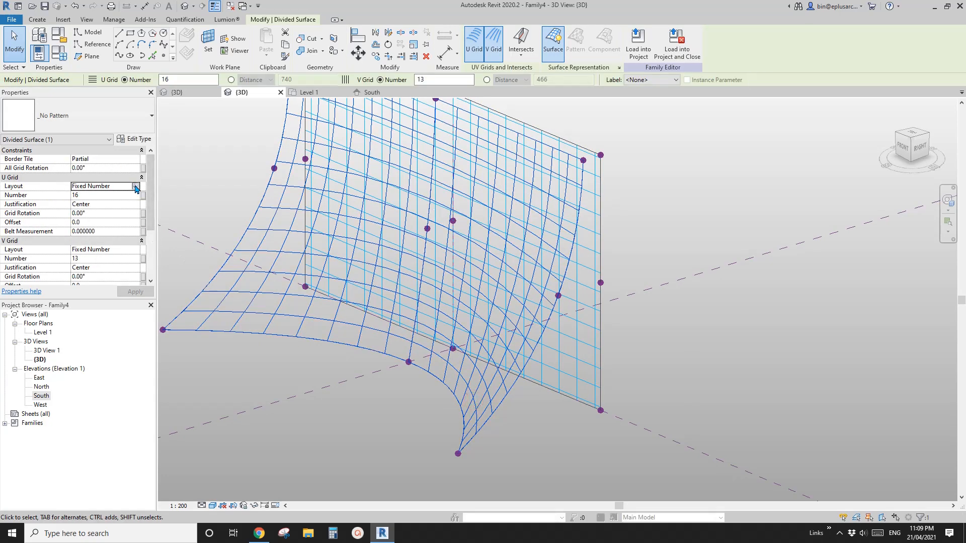
{"action": "left_click", "coordinate": [135, 186]}
{"action": "left_click", "coordinate": [101, 203]}
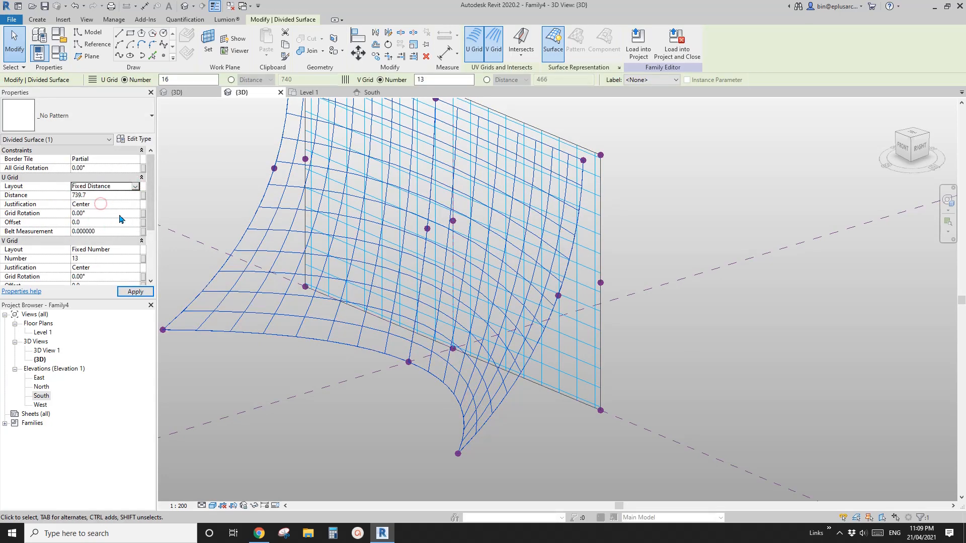
{"action": "left_click", "coordinate": [137, 249]}
{"action": "left_click", "coordinate": [97, 266]}
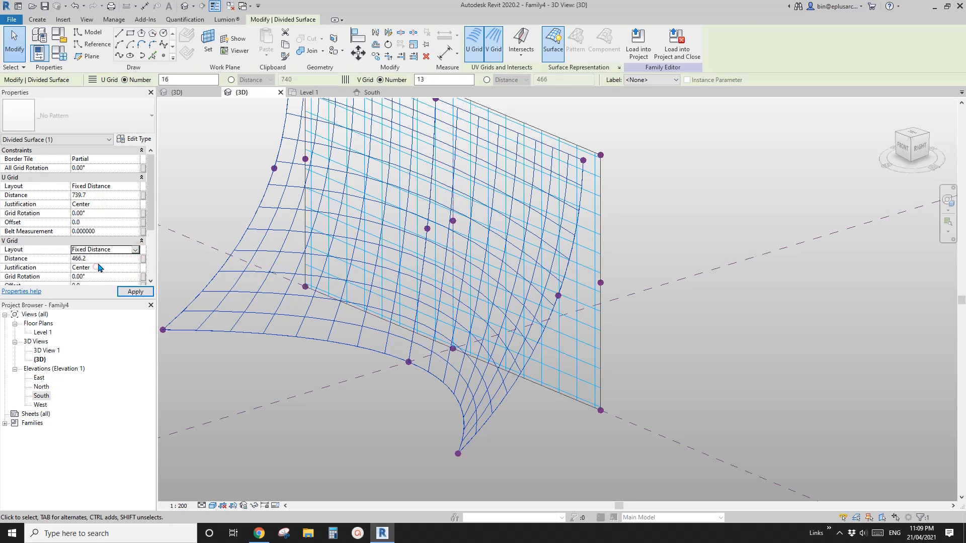
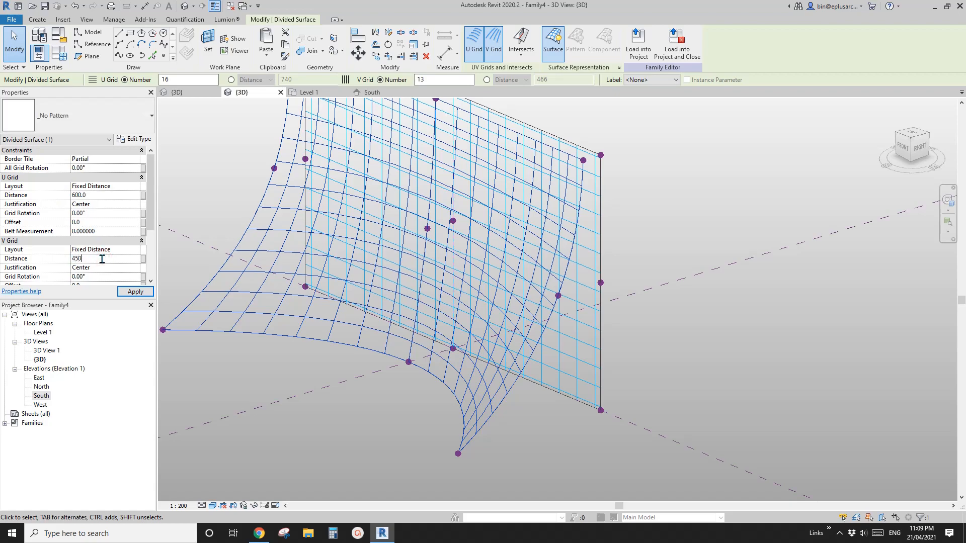
{"action": "key", "text": "Escape"}
{"action": "scroll", "coordinate": [298, 305], "scroll_direction": "down", "scroll_amount": 1}
{"action": "middle_click_drag", "start_coordinate": [332, 304], "coordinate": [335, 278], "text": "shift"}
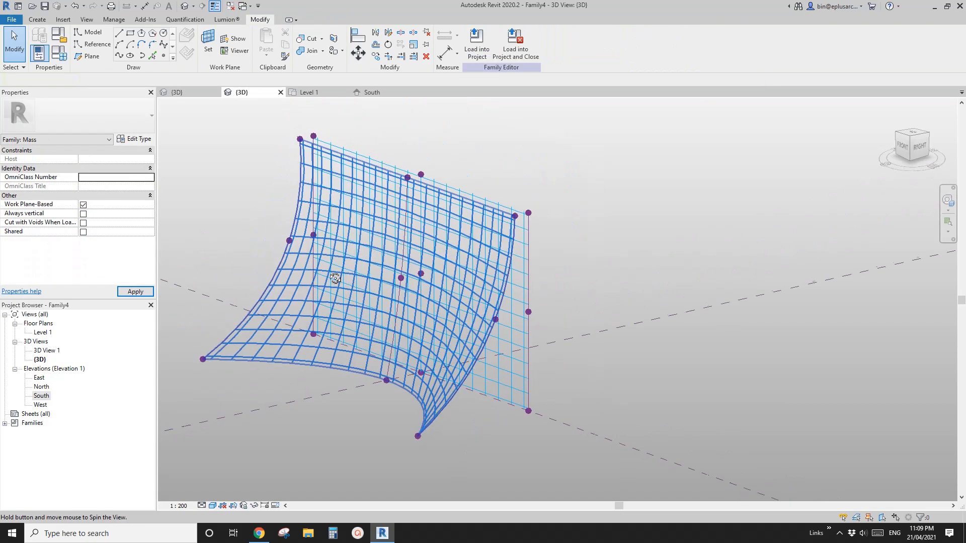
{"action": "middle_click_drag", "start_coordinate": [401, 301], "coordinate": [394, 286]}
{"action": "middle_click_drag", "start_coordinate": [389, 322], "coordinate": [372, 344], "text": "shift"}
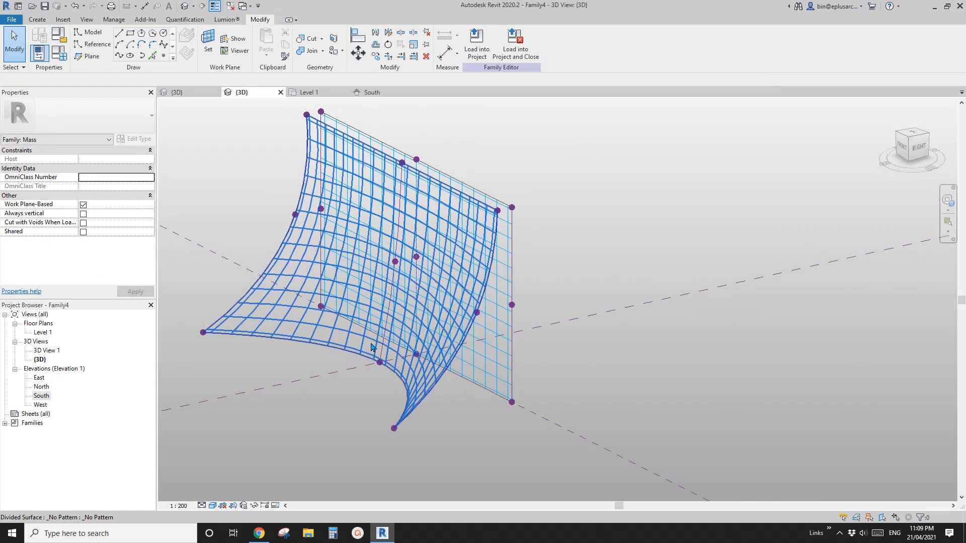
- Set the U and V grid layouts of both divided surfaces together to Fixed Number
{"action": "left_click", "coordinate": [348, 340]}
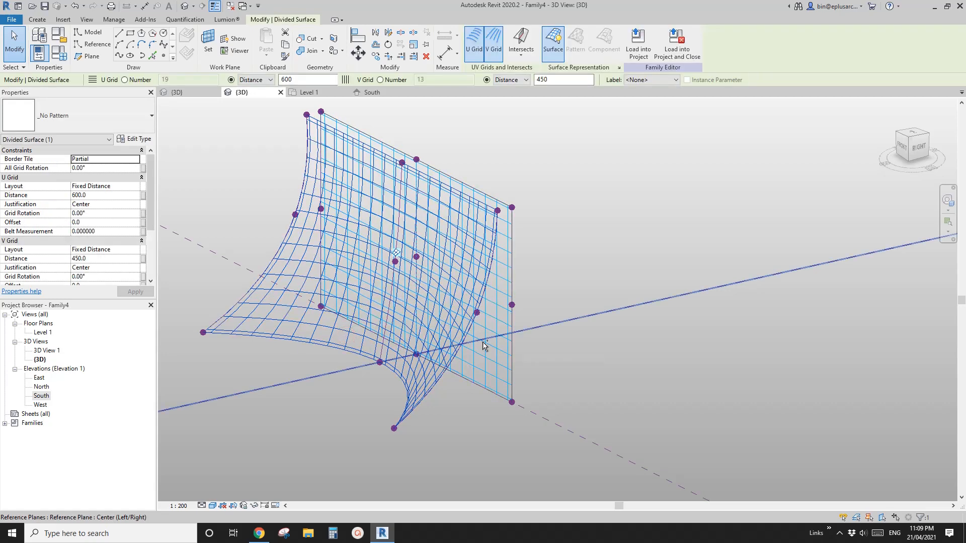
{"action": "left_click", "coordinate": [483, 342], "text": "ctrl"}
{"action": "left_click", "coordinate": [548, 365]}
{"action": "left_click", "coordinate": [318, 325]}
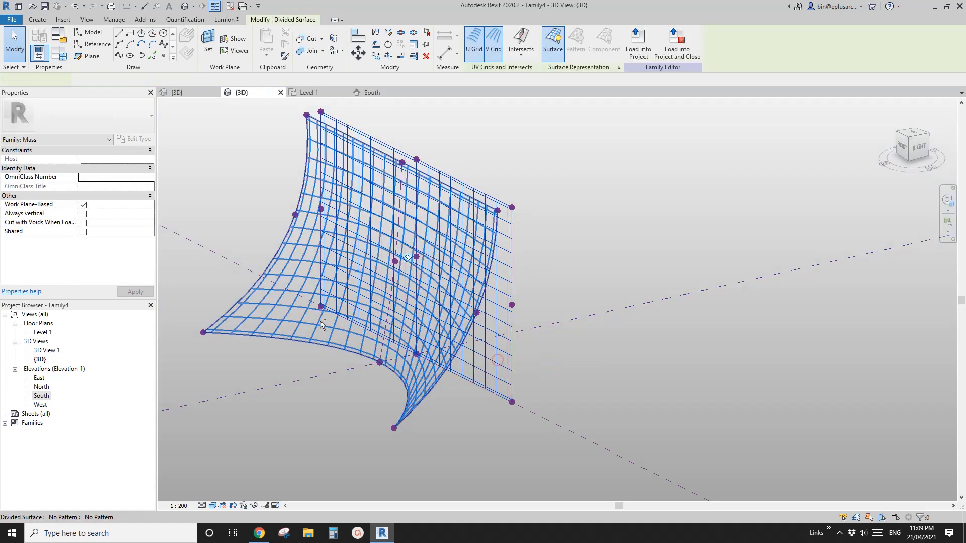
{"action": "left_click", "coordinate": [511, 348], "text": "ctrl"}
{"action": "scroll", "coordinate": [473, 342], "scroll_direction": "down", "scroll_amount": 1}
{"action": "middle_click_drag", "start_coordinate": [473, 342], "coordinate": [412, 338], "text": "shift"}
{"action": "scroll", "coordinate": [459, 340], "scroll_direction": "up", "scroll_amount": 2}
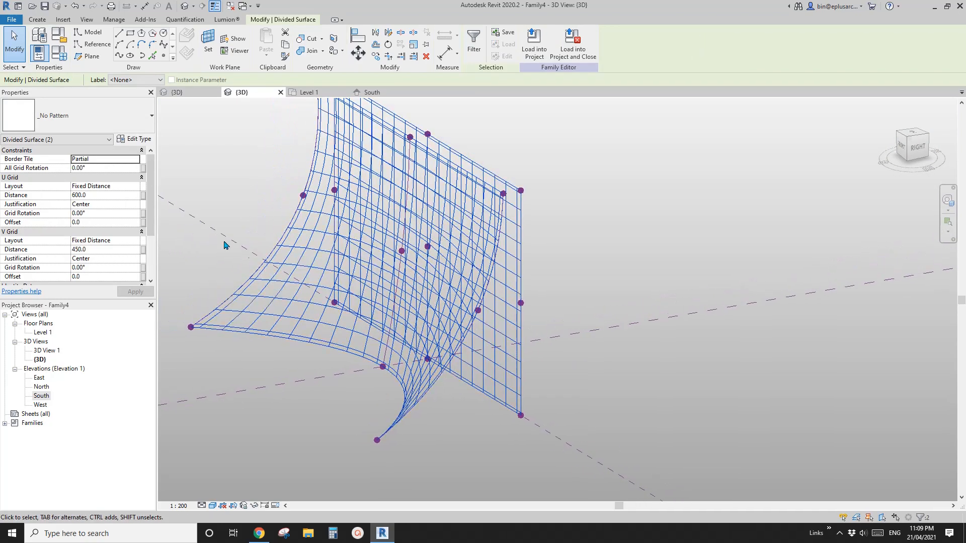
{"action": "left_click", "coordinate": [135, 186]}
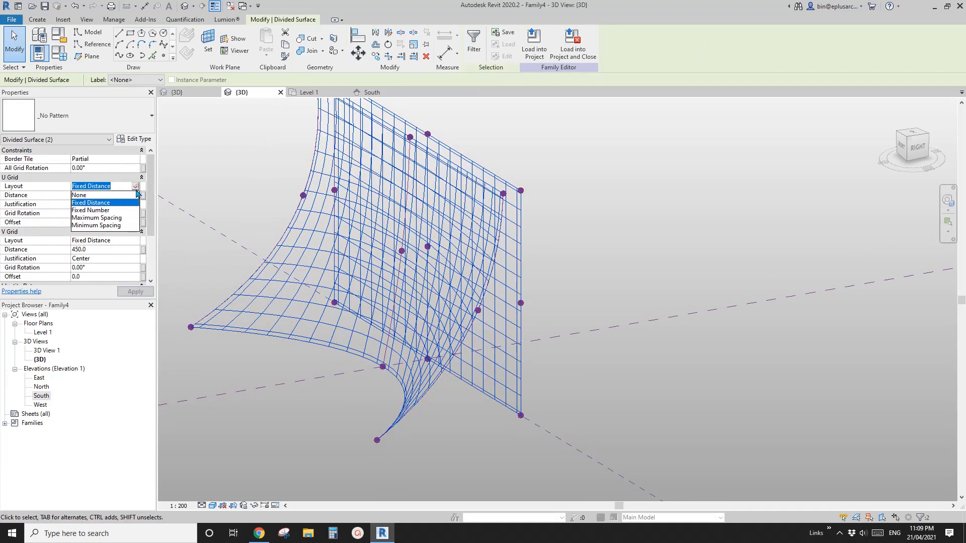
{"action": "left_click", "coordinate": [93, 210]}
{"action": "left_click", "coordinate": [136, 241]}
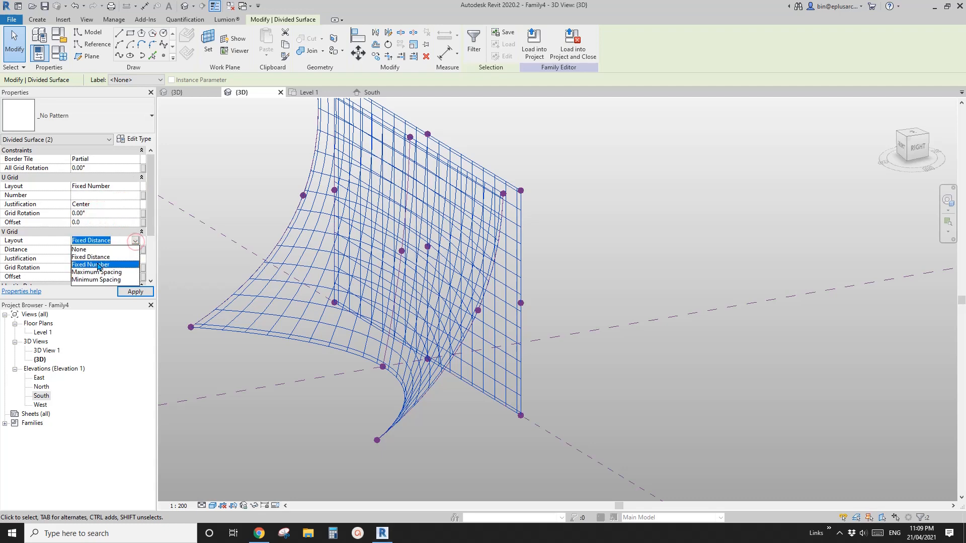
{"action": "left_click", "coordinate": [101, 268]}
{"action": "left_click", "coordinate": [632, 212]}
- Compare the grid numbers of the two surfaces and set the curved surface's U grid number to 16
{"action": "left_click", "coordinate": [513, 325]}
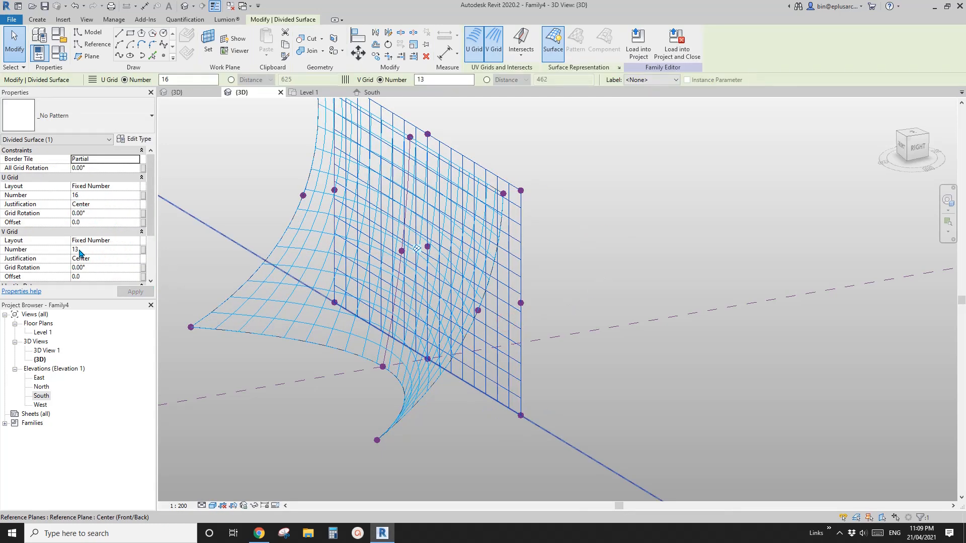
{"action": "left_click", "coordinate": [256, 293]}
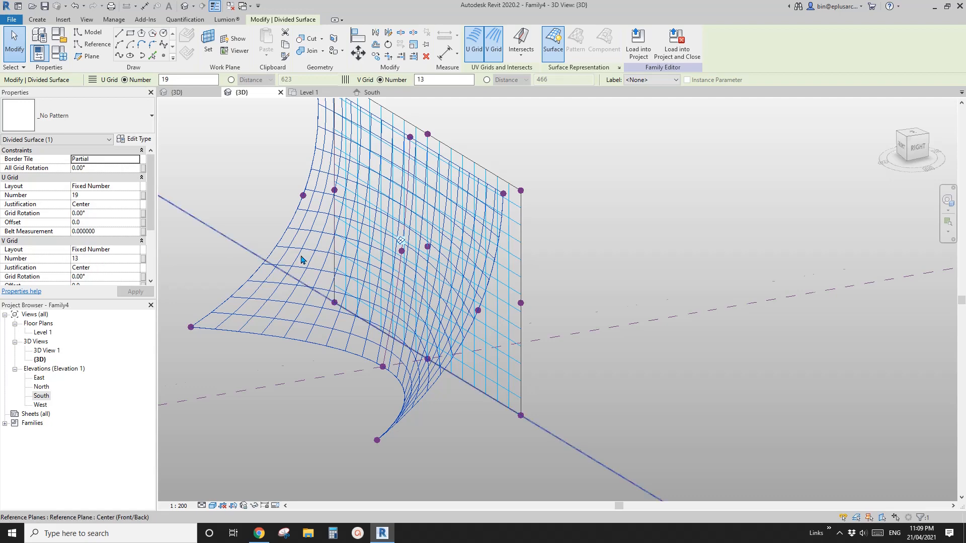
{"action": "middle_click_drag", "start_coordinate": [316, 251], "coordinate": [368, 263], "text": "shift"}
{"action": "key", "text": "Escape"}
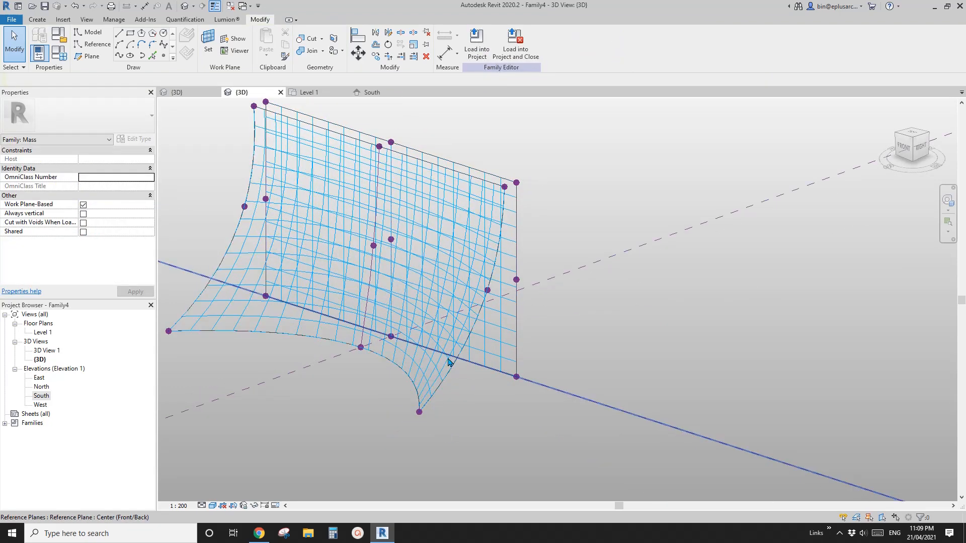
{"action": "left_click", "coordinate": [442, 367]}
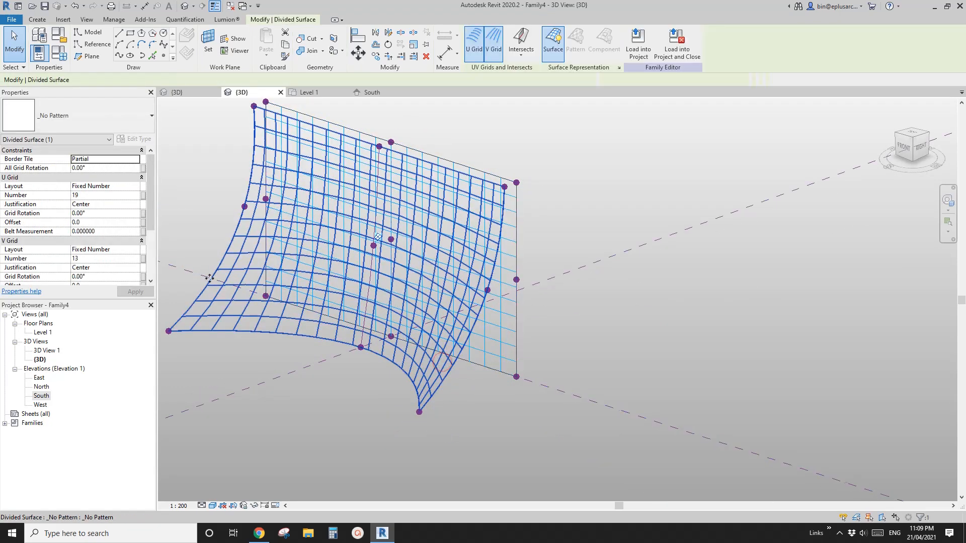
{"action": "left_click", "coordinate": [106, 197]}
{"action": "type", "text": "1"}
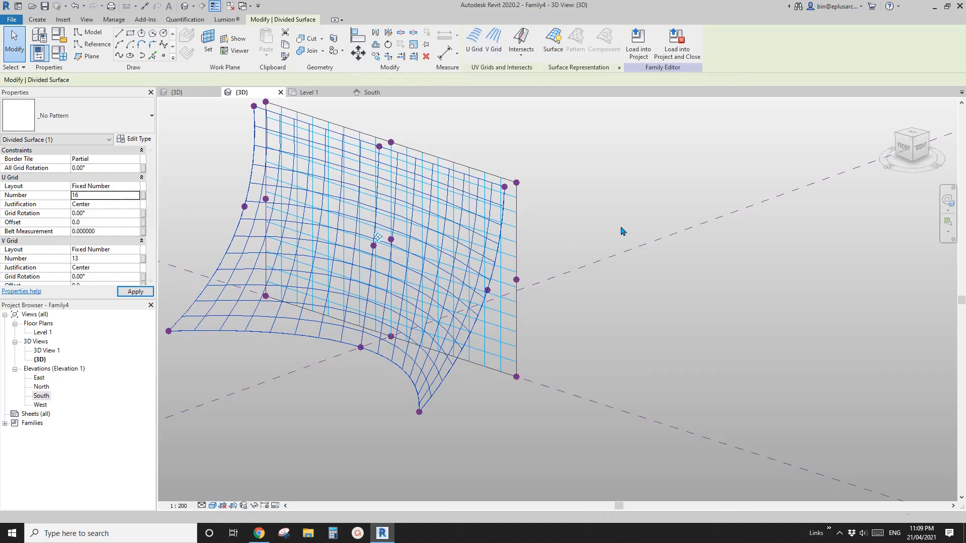
{"action": "left_click", "coordinate": [543, 237]}
- Turn on the display of nodes in the surface representation of the flat divided surface
{"action": "middle_click_drag", "start_coordinate": [467, 235], "coordinate": [591, 347], "text": "shift"}
{"action": "left_click", "coordinate": [600, 350]}
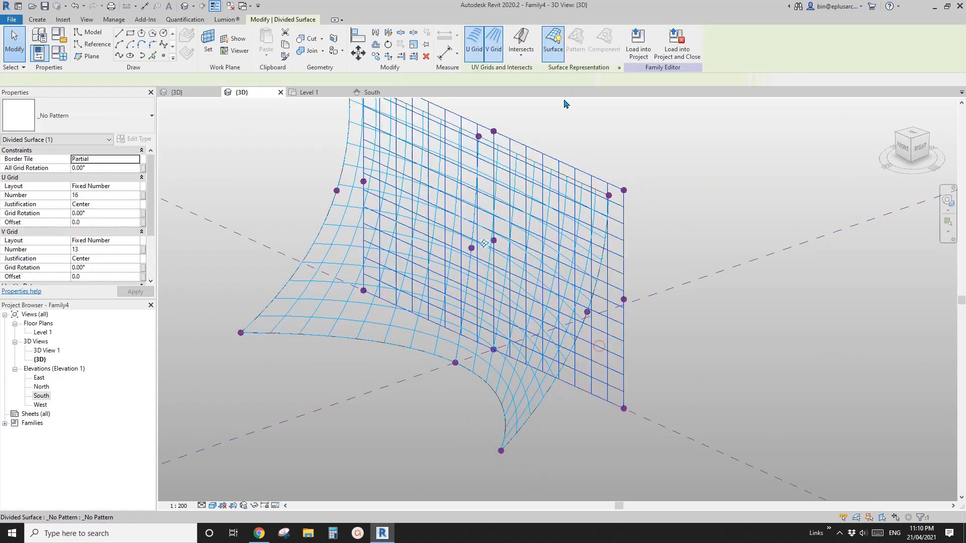
{"action": "left_click", "coordinate": [619, 68]}
{"action": "left_click", "coordinate": [417, 179]}
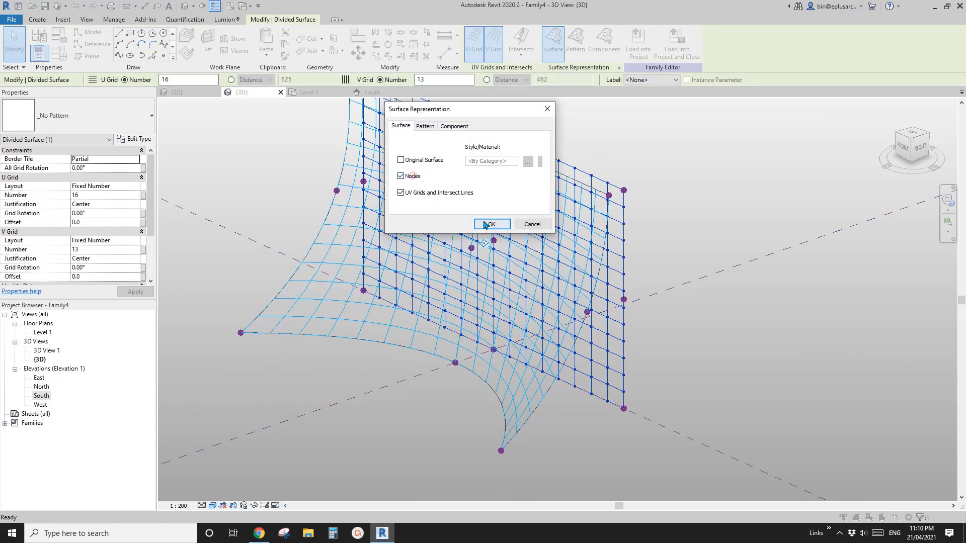
{"action": "left_click", "coordinate": [491, 225]}
- Turn on the display of nodes in the surface representation of the curved divided surface
{"action": "left_click", "coordinate": [619, 67]}
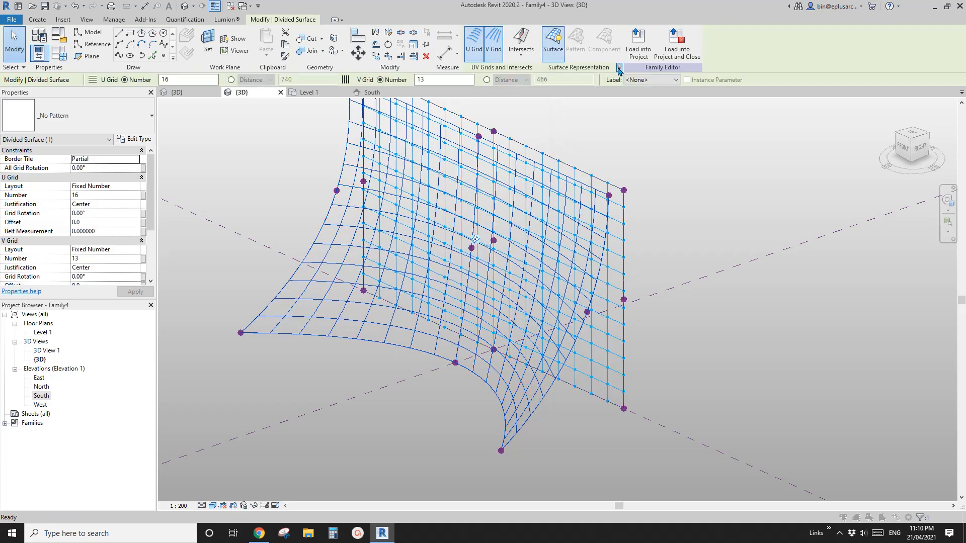
{"action": "left_click", "coordinate": [406, 175]}
{"action": "left_click", "coordinate": [490, 226]}
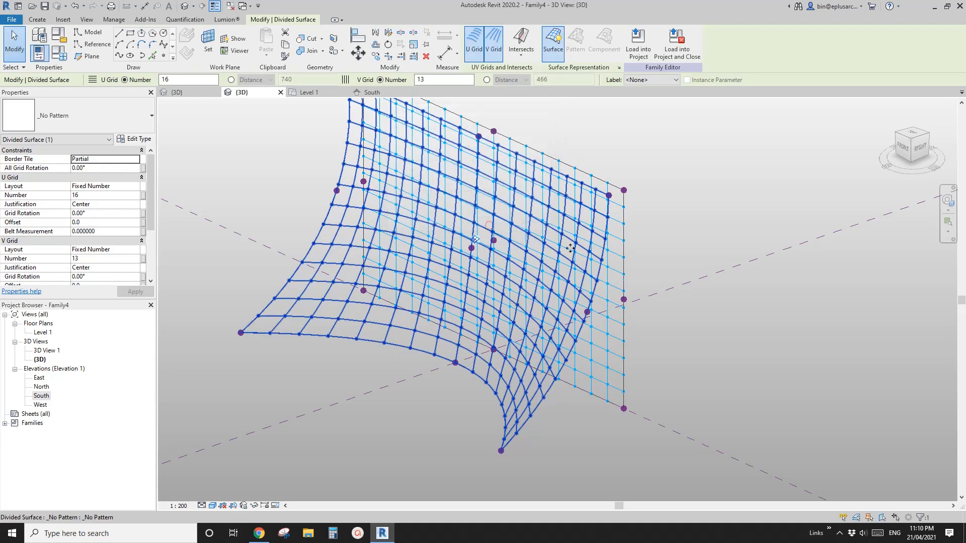
{"action": "middle_click_drag", "start_coordinate": [627, 265], "coordinate": [661, 284], "text": "shift"}
{"action": "key", "text": "Escape"}
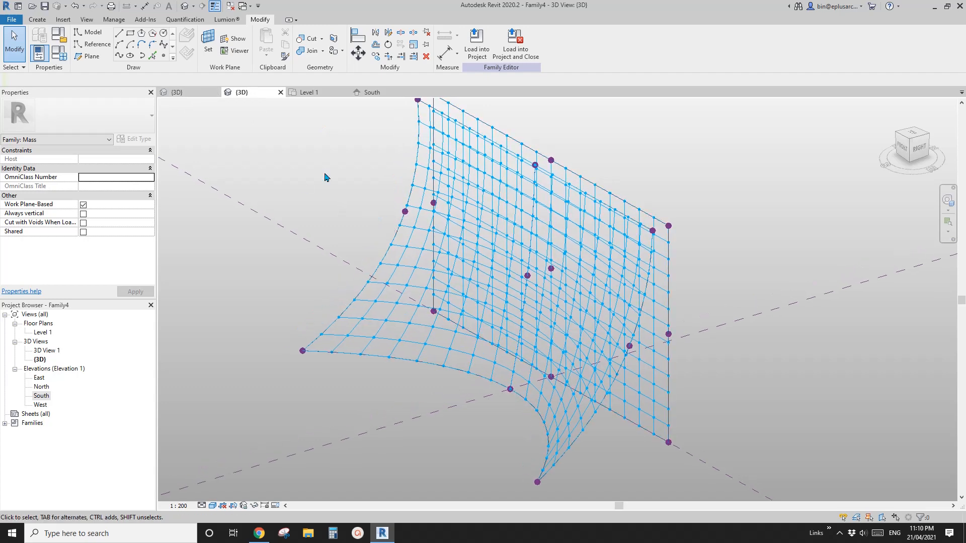
- Switch to the open adaptive box family and temporarily hide the reference point hosted on adaptive point 1
{"action": "left_click", "coordinate": [198, 92]}
{"action": "mouse_move", "coordinate": [304, 159]}
{"action": "middle_mouse_down", "text": "shift"}
{"action": "mouse_move", "coordinate": [498, 269]}
{"action": "mouse_move", "coordinate": [459, 308]}
{"action": "middle_mouse_up", "text": "shift"}
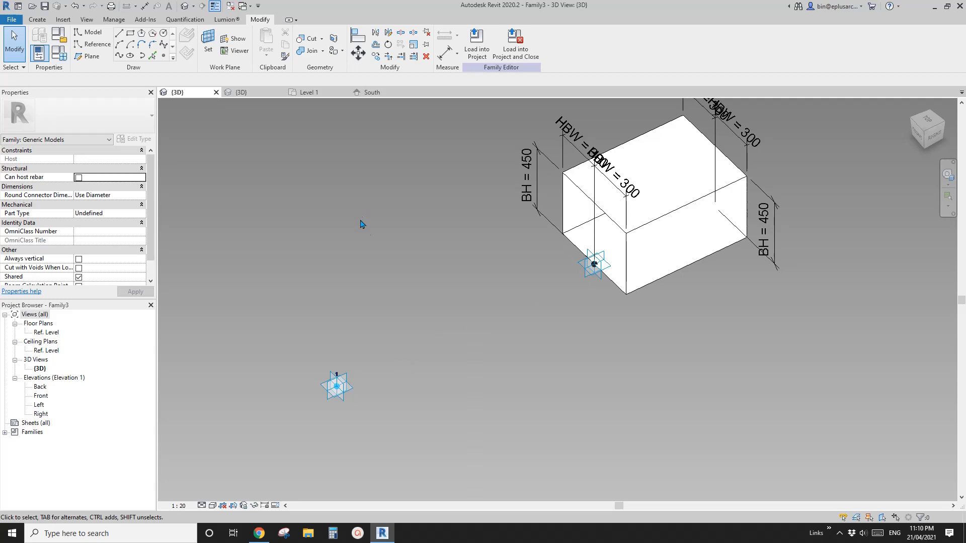
{"action": "middle_click_drag", "start_coordinate": [386, 394], "coordinate": [401, 352]}
{"action": "scroll", "coordinate": [352, 344], "scroll_direction": "up", "scroll_amount": 1}
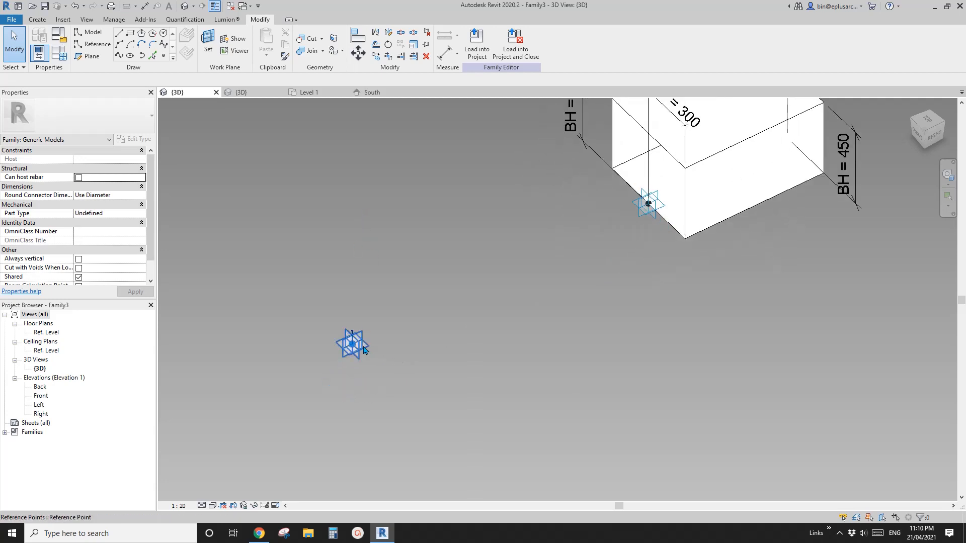
{"action": "middle_click_drag", "start_coordinate": [447, 331], "coordinate": [434, 360]}
{"action": "left_click", "coordinate": [350, 379]}
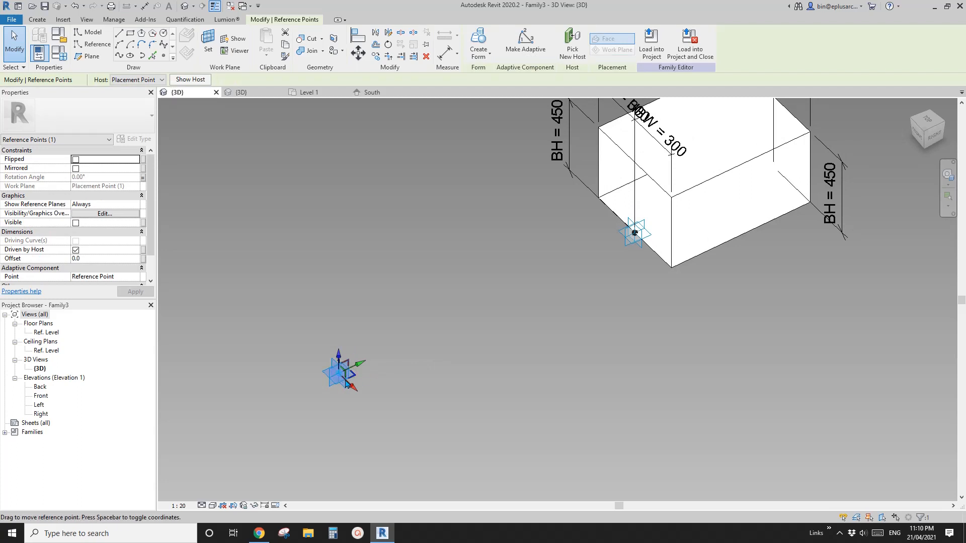
{"action": "scroll", "coordinate": [342, 384], "scroll_direction": "up", "scroll_amount": 2}
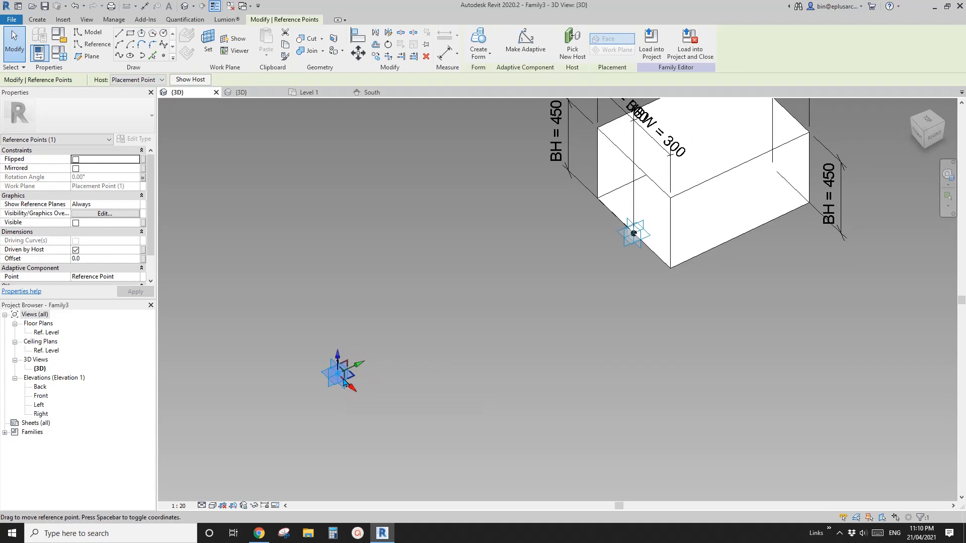
{"action": "scroll", "coordinate": [340, 378], "scroll_direction": "down", "scroll_amount": 2}
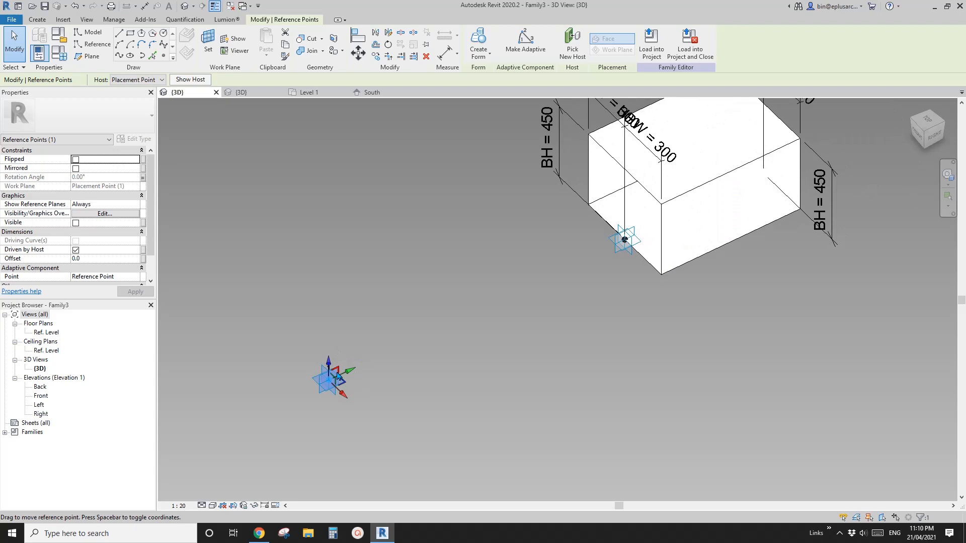
{"action": "key", "text": "h"}
{"action": "key", "text": "h"}
- Copy adaptive point 1 about 700 mm toward the box as a second adaptive placement point
{"action": "left_click", "coordinate": [340, 385]}
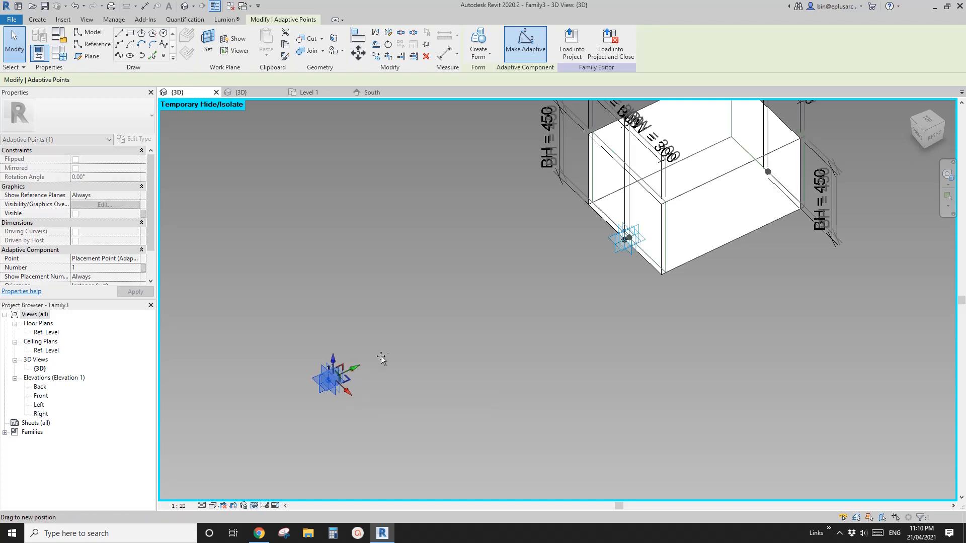
{"action": "mouse_move", "coordinate": [341, 378]}
{"action": "middle_mouse_down"}
{"action": "mouse_move", "coordinate": [376, 361]}
{"action": "mouse_move", "coordinate": [333, 394]}
{"action": "middle_mouse_up"}
{"action": "key", "text": "c"}
{"action": "key", "text": "o"}
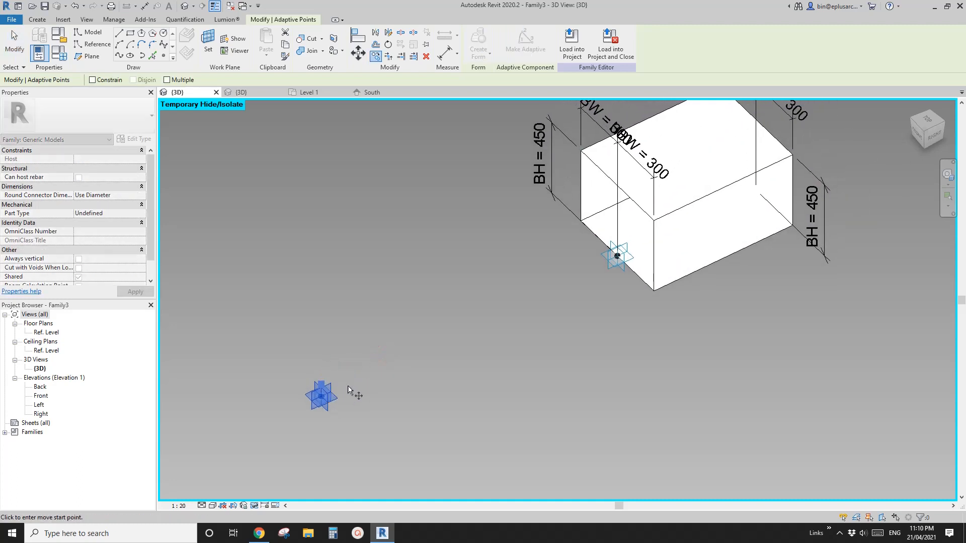
{"action": "left_click", "coordinate": [348, 386]}
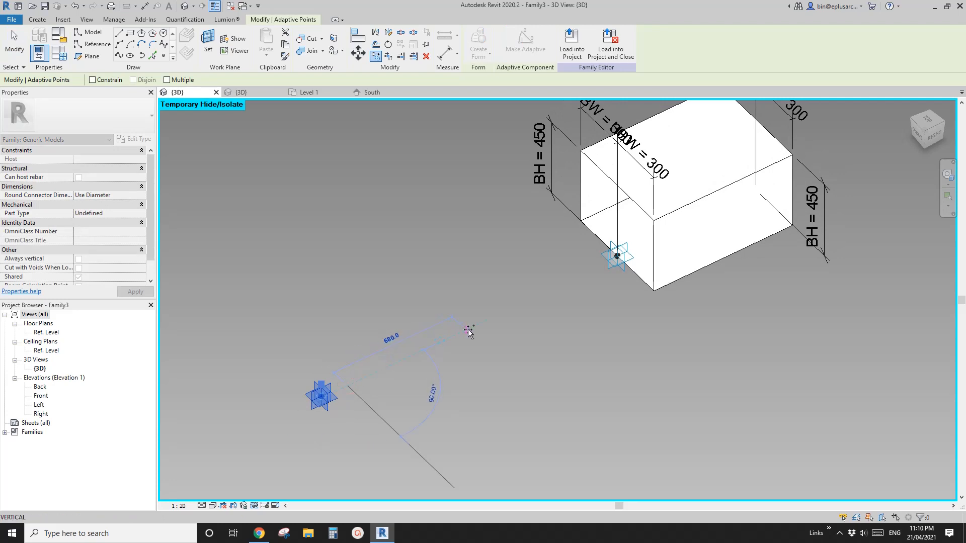
{"action": "left_click", "coordinate": [469, 333]}
{"action": "middle_click_drag", "start_coordinate": [397, 379], "coordinate": [396, 358]}
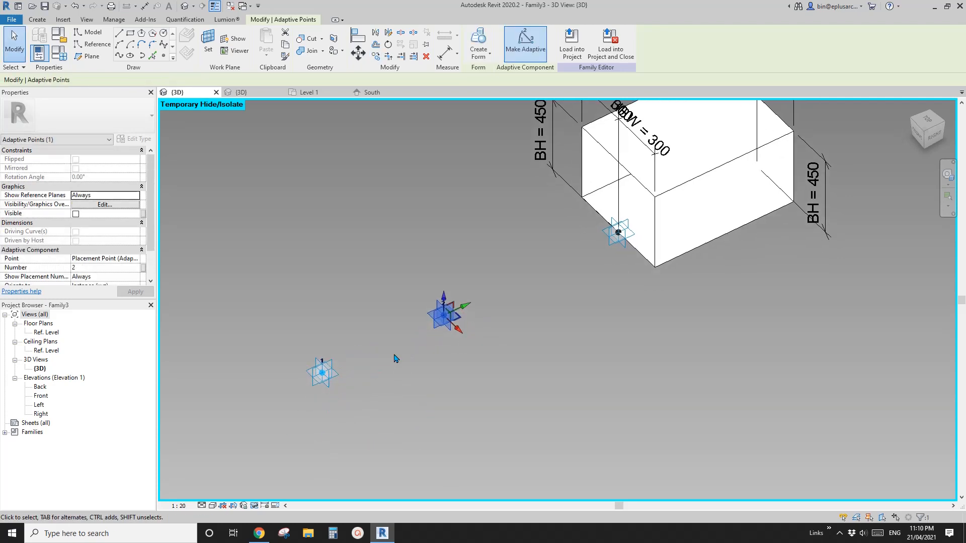
- Connect the two adaptive points with a spline through points and make it a reference line
{"action": "left_click", "coordinate": [327, 376], "text": "ctrl"}
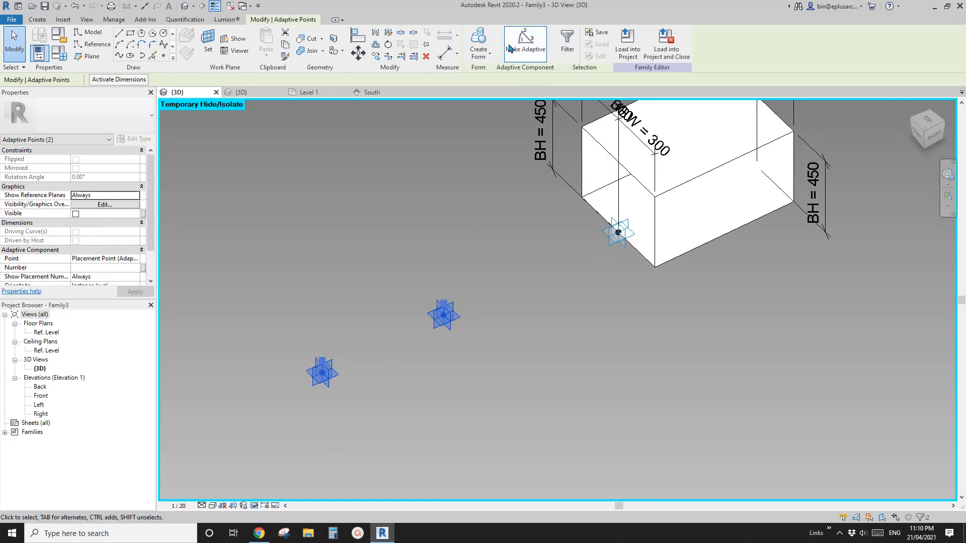
{"action": "left_click", "coordinate": [119, 56]}
{"action": "left_click", "coordinate": [81, 232]}
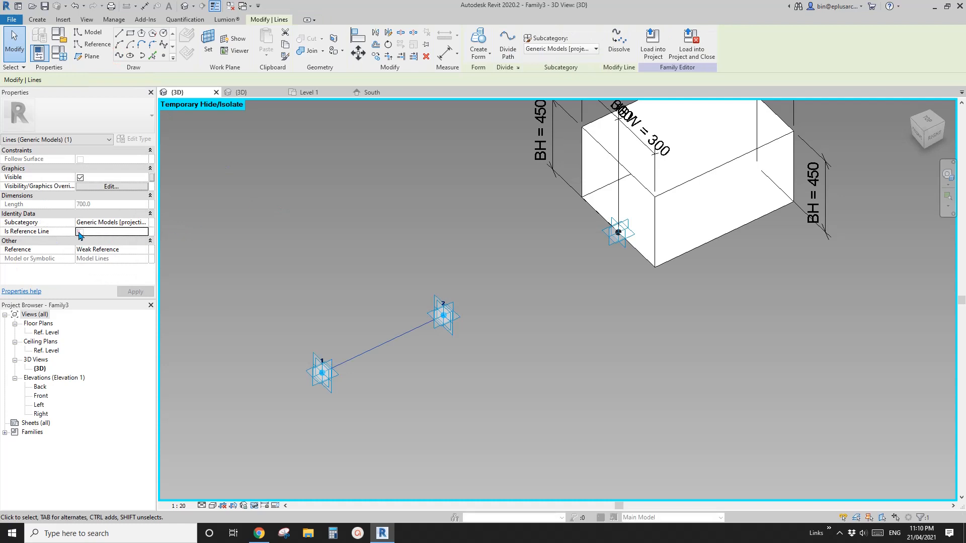
- Set the work plane on the reference line and add an aligned dimension between the two adaptive points
{"action": "left_click", "coordinate": [208, 43]}
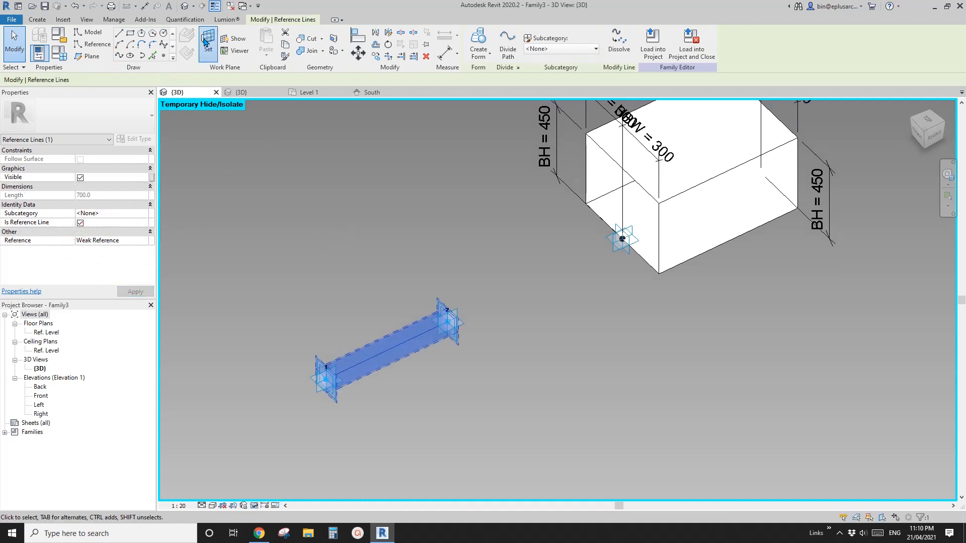
{"action": "left_click", "coordinate": [392, 347]}
{"action": "key", "text": "d"}
{"action": "key", "text": "i"}
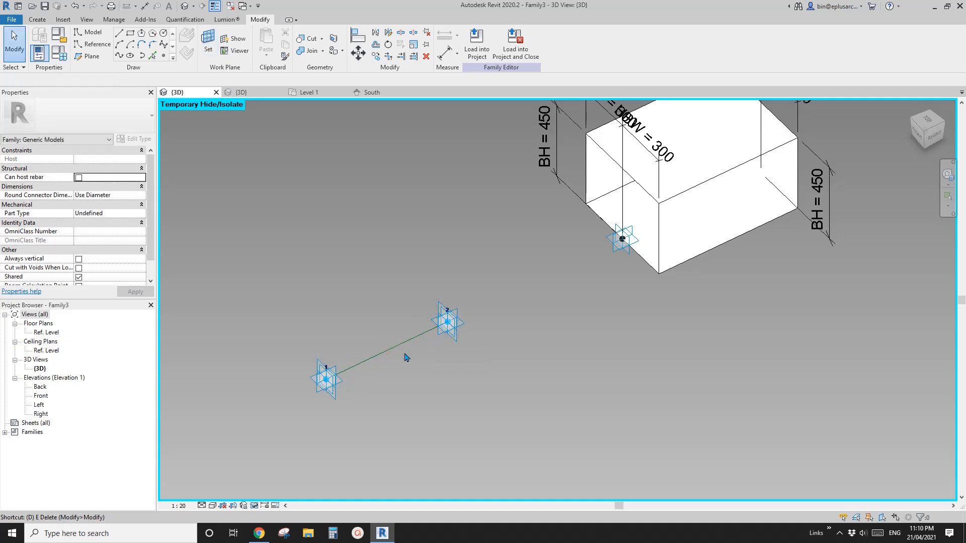
{"action": "scroll", "coordinate": [446, 318], "scroll_direction": "up", "scroll_amount": 2}
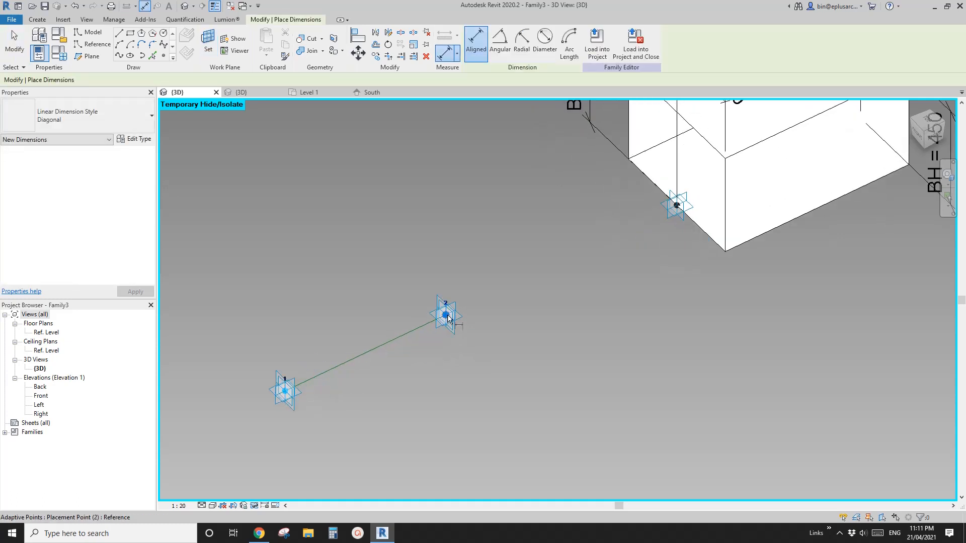
{"action": "left_click", "coordinate": [446, 317]}
{"action": "left_click", "coordinate": [285, 390]}
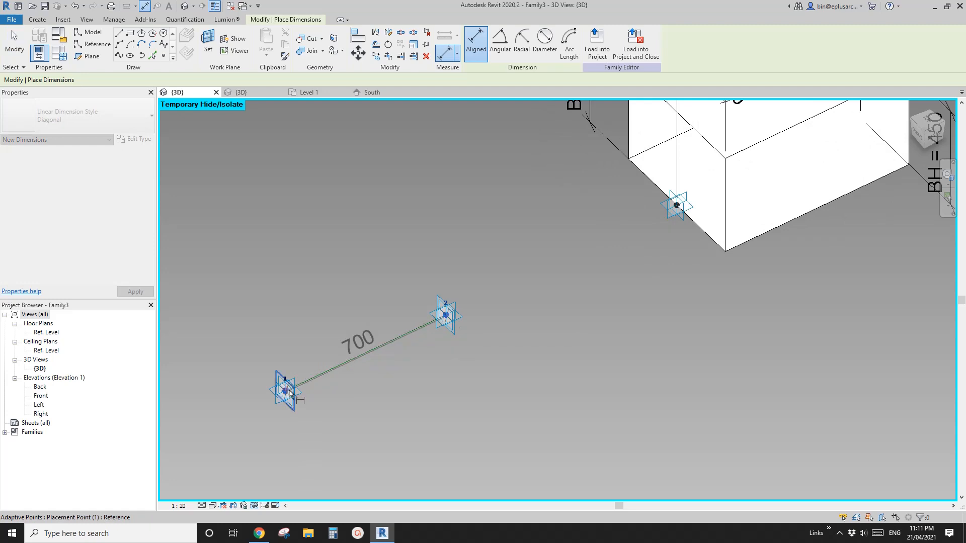
{"action": "left_click", "coordinate": [426, 394]}
{"action": "key", "text": "Escape"}
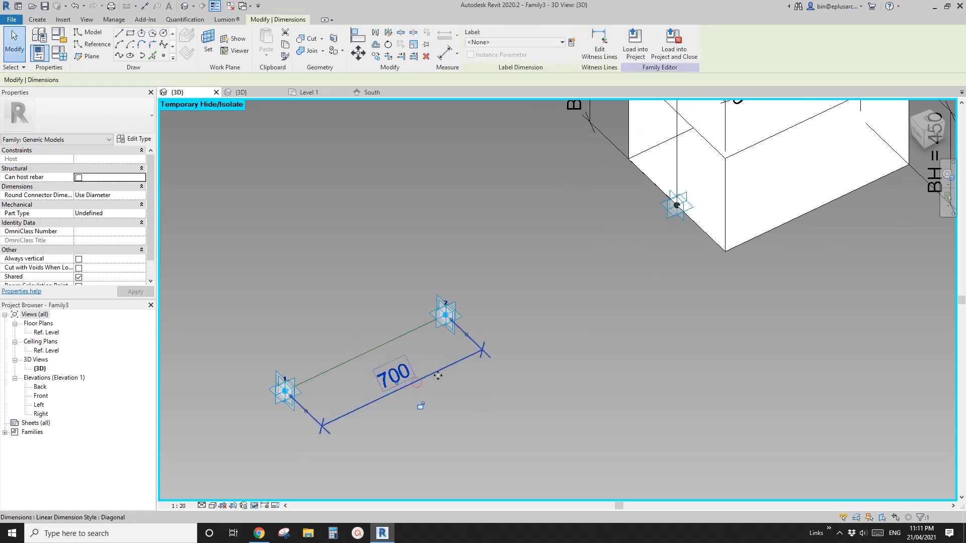
- Label the dimension between the adaptive points with a new instance reporting parameter named L
{"action": "left_click", "coordinate": [572, 42]}
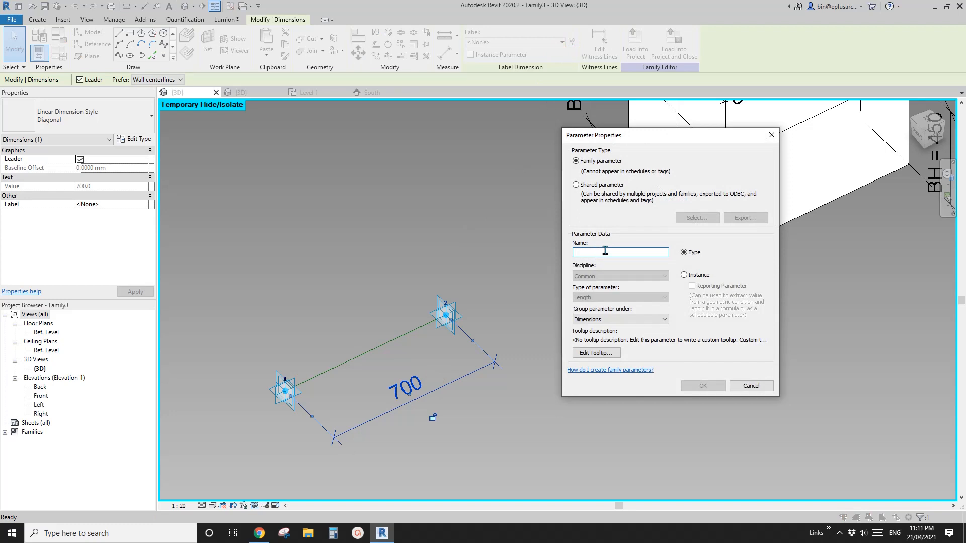
{"action": "type", "text": "L"}
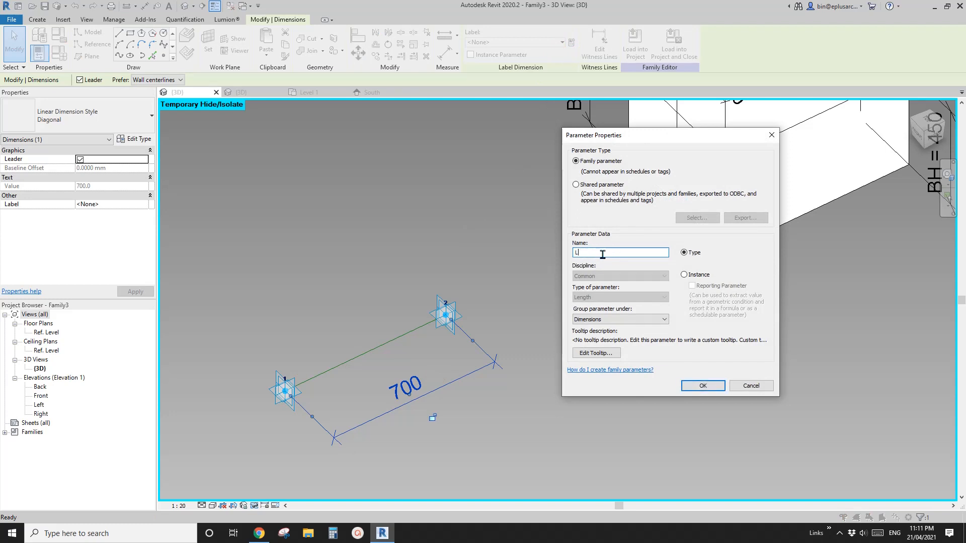
{"action": "left_click", "coordinate": [684, 274]}
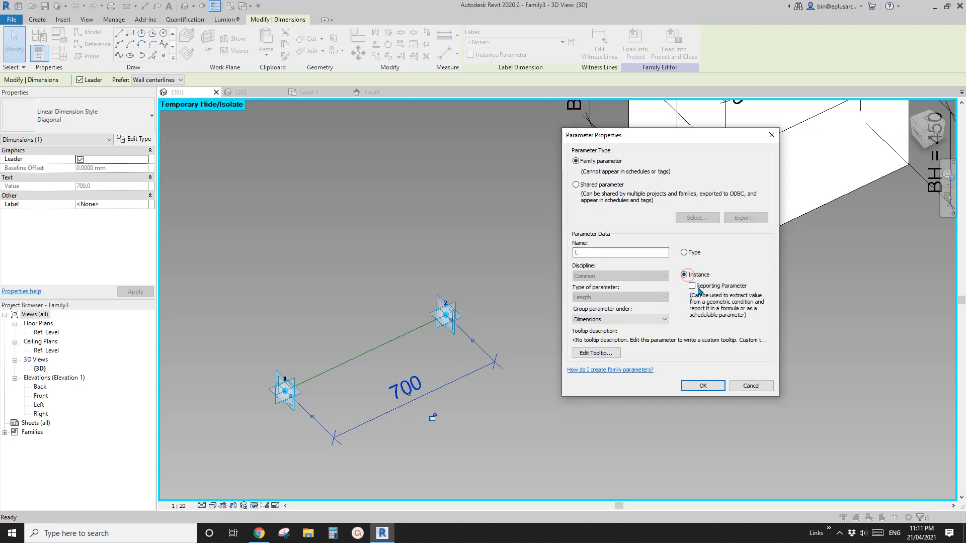
{"action": "left_click", "coordinate": [692, 285]}
{"action": "left_click", "coordinate": [704, 386]}
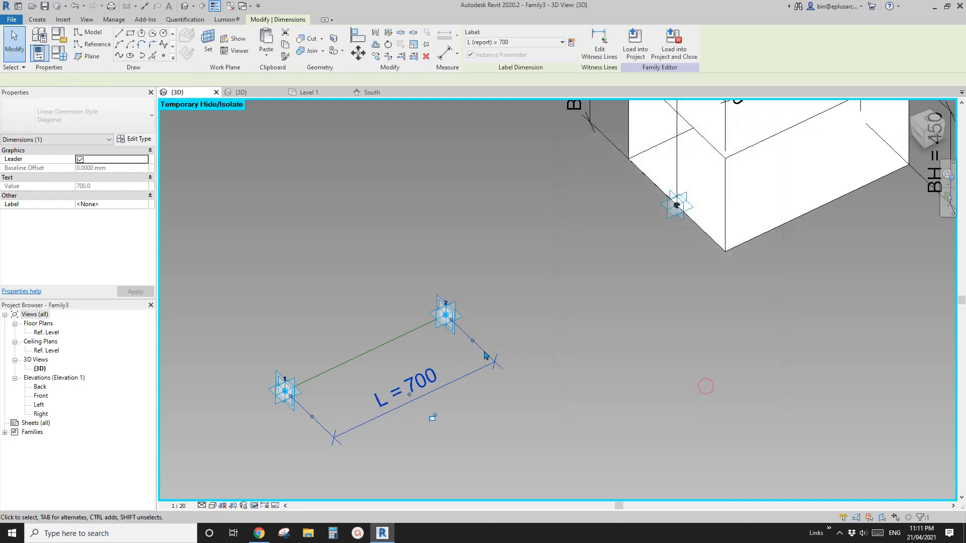
- Select the box's reference point and set the formula of its offset parameter OFS to L in the family types
{"action": "scroll", "coordinate": [478, 360], "scroll_direction": "down", "scroll_amount": 1}
{"action": "middle_click_drag", "start_coordinate": [478, 362], "coordinate": [448, 397], "text": "shift"}
{"action": "middle_click_drag", "start_coordinate": [506, 361], "coordinate": [498, 343]}
{"action": "left_click", "coordinate": [540, 315]}
{"action": "scroll", "coordinate": [559, 311], "scroll_direction": "down", "scroll_amount": 1}
{"action": "middle_click_drag", "start_coordinate": [560, 311], "coordinate": [564, 309], "text": "shift"}
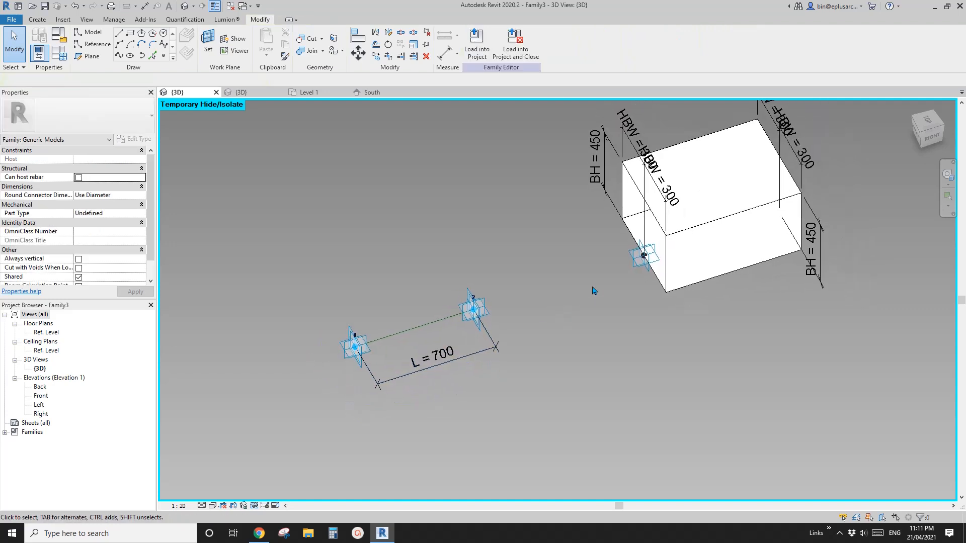
{"action": "left_click", "coordinate": [639, 266]}
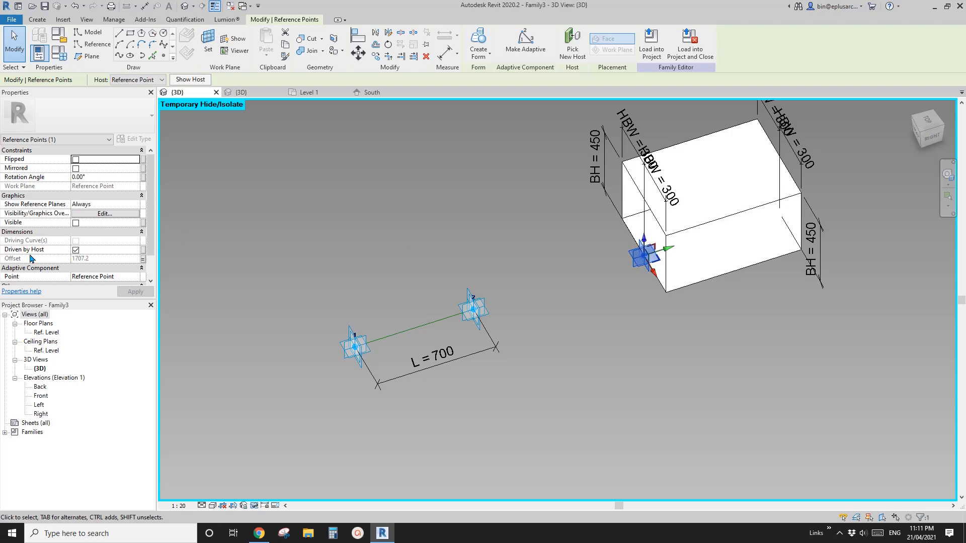
{"action": "left_click", "coordinate": [59, 53]}
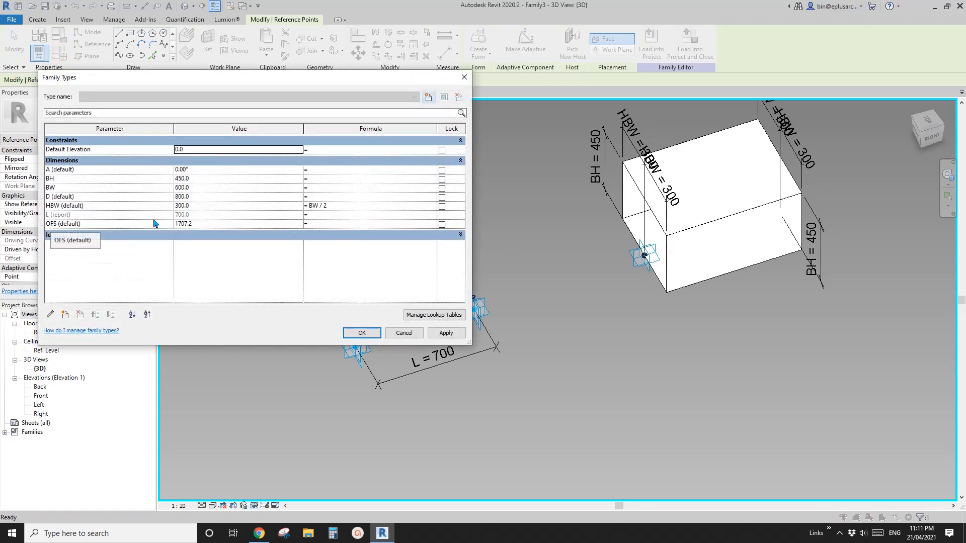
{"action": "left_click", "coordinate": [317, 224]}
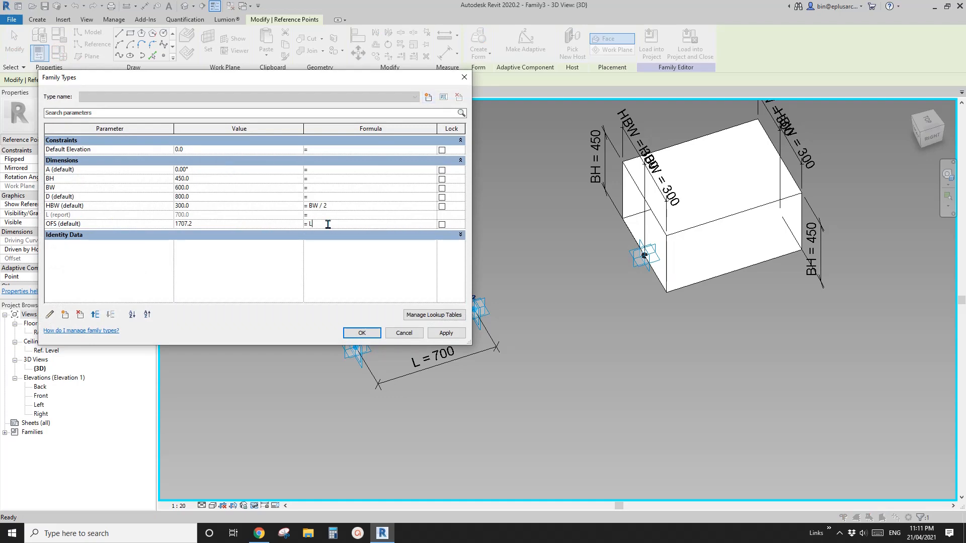
{"action": "left_click", "coordinate": [449, 333]}
{"action": "left_click", "coordinate": [369, 333]}
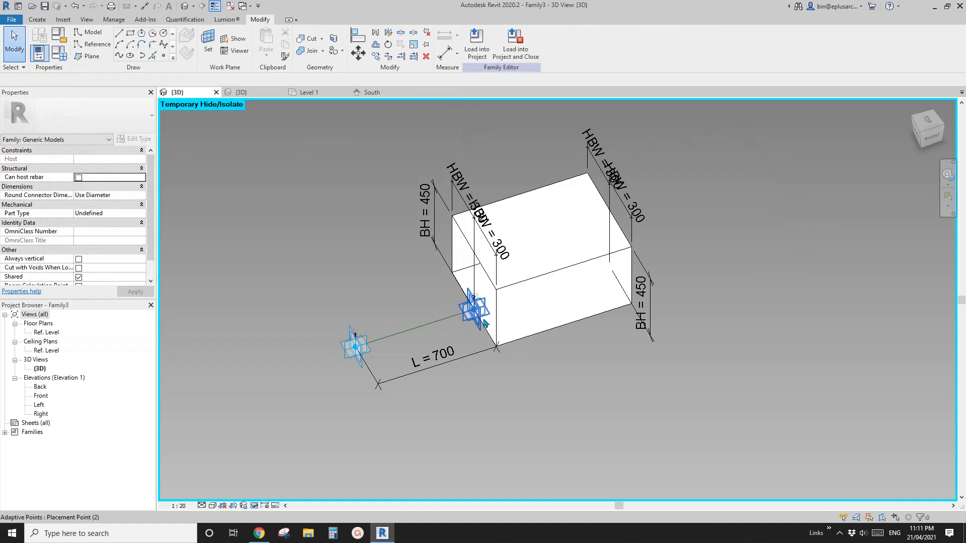
- Move adaptive point 2 away from point 1 to a distance of about 908 mm to test the box's offset
{"action": "middle_click_drag", "start_coordinate": [484, 322], "coordinate": [463, 317], "text": "shift"}
{"action": "left_click", "coordinate": [459, 316]}
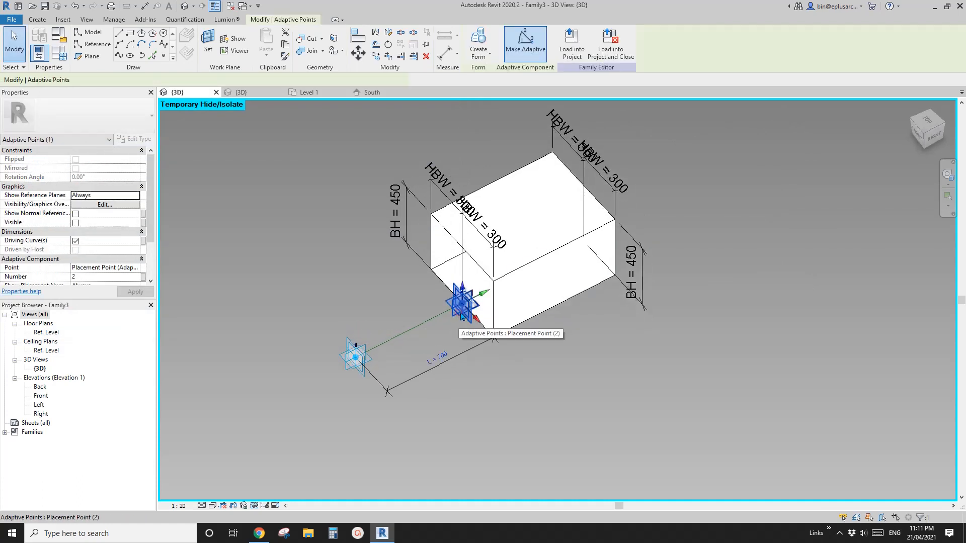
{"action": "mouse_move", "coordinate": [509, 286]}
{"action": "left_mouse_down"}
{"action": "mouse_move", "coordinate": [510, 272]}
{"action": "mouse_move", "coordinate": [451, 310]}
{"action": "mouse_move", "coordinate": [518, 276]}
{"action": "left_mouse_up"}
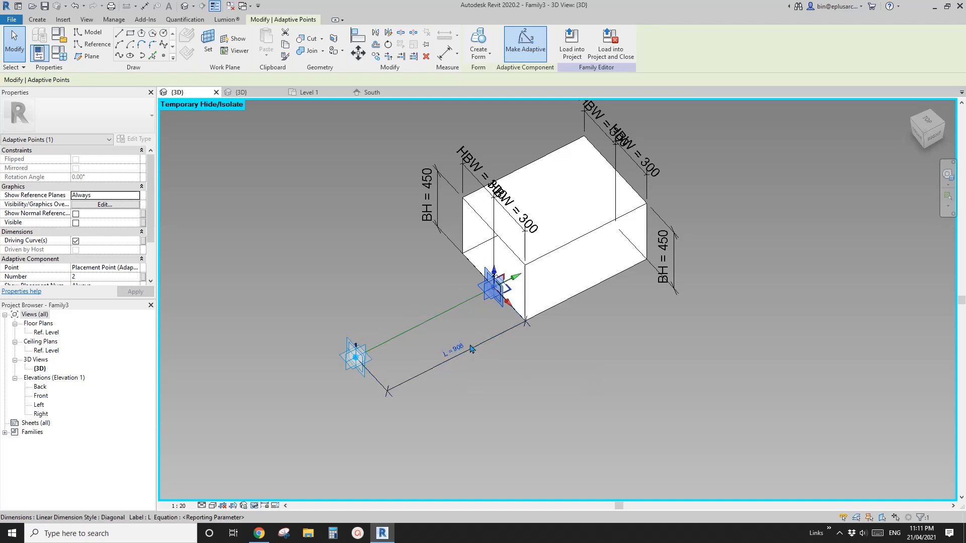
{"action": "middle_click_drag", "start_coordinate": [465, 356], "coordinate": [606, 309], "text": "shift"}
{"action": "left_click", "coordinate": [474, 329]}
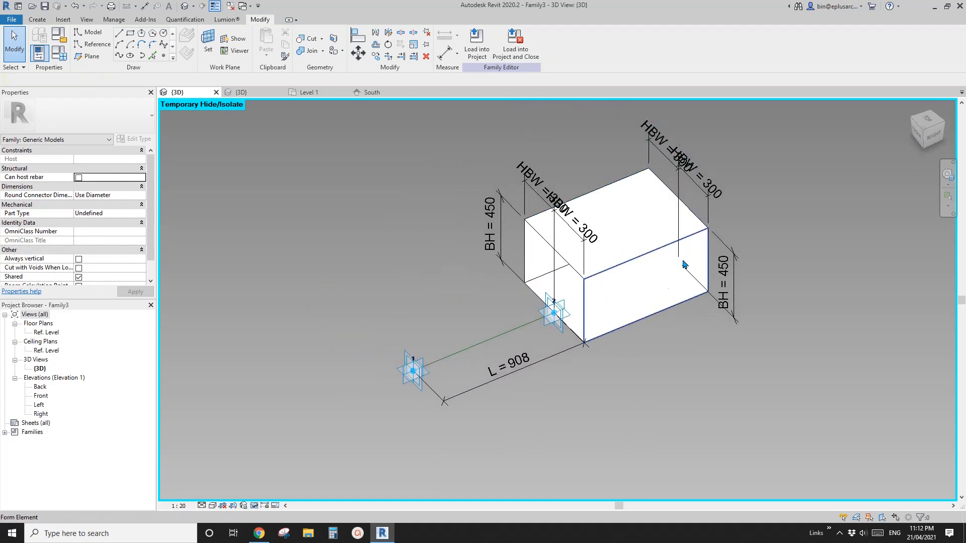
{"action": "middle_click_drag", "start_coordinate": [410, 199], "coordinate": [414, 203]}
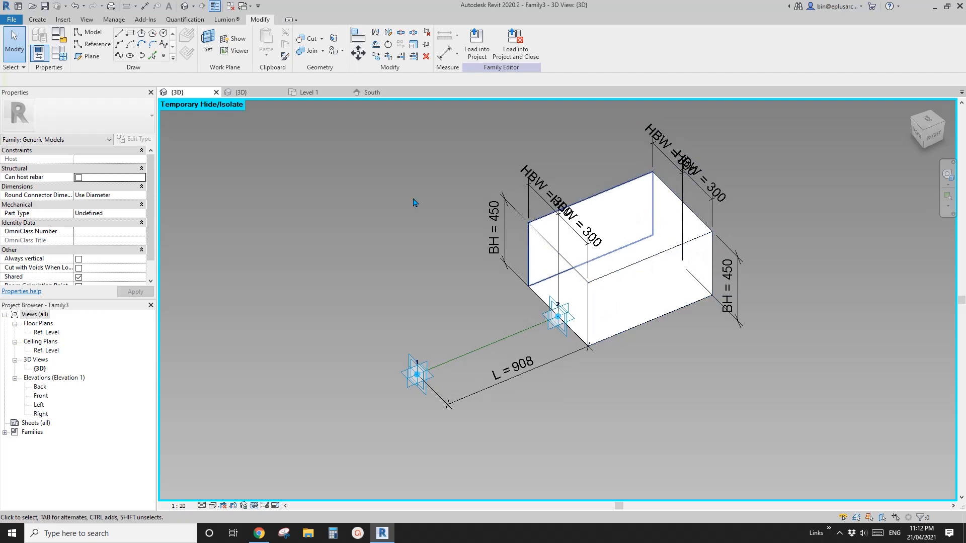
- Add a family length parameter named Min. D as a type parameter grouped under Dimensions
{"action": "left_click", "coordinate": [58, 57]}
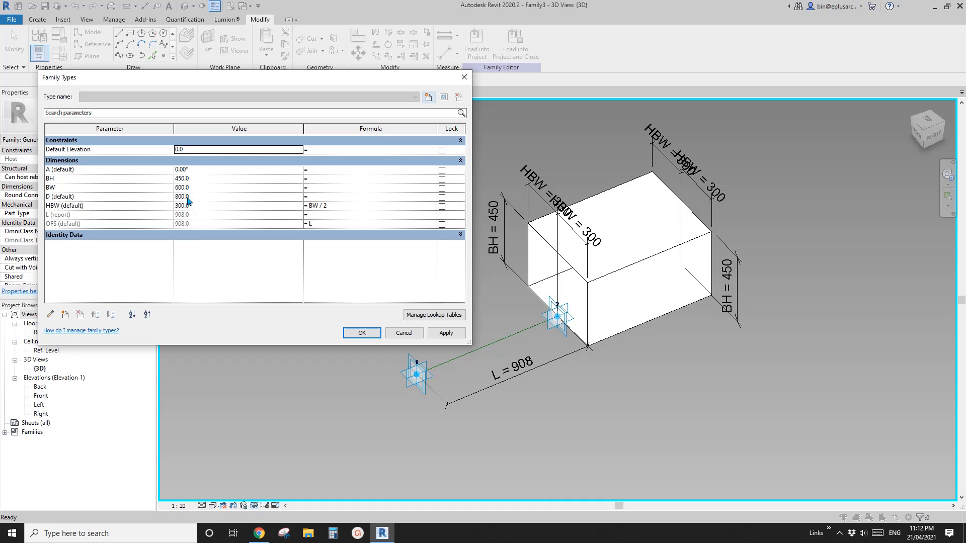
{"action": "left_click", "coordinate": [65, 316]}
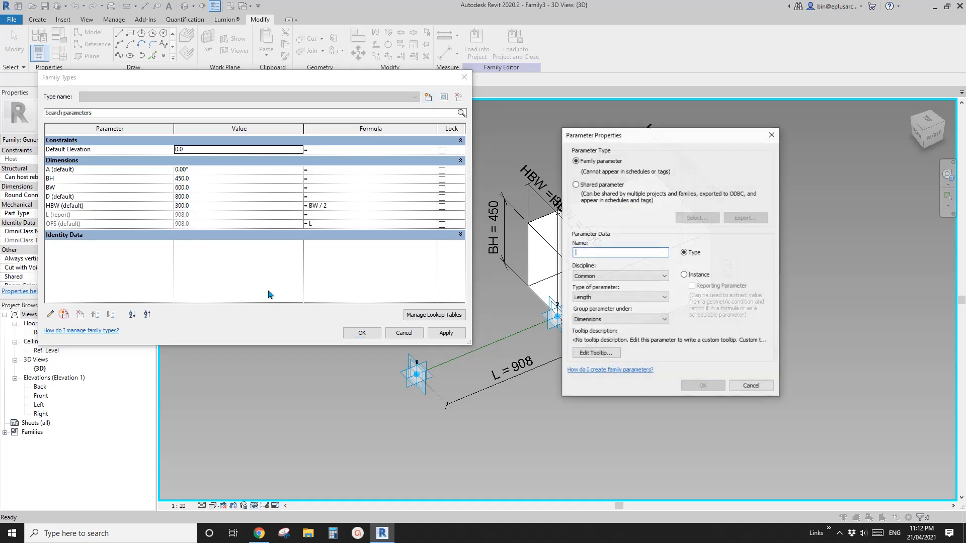
{"action": "left_click_drag", "start_coordinate": [634, 133], "coordinate": [342, 135]}
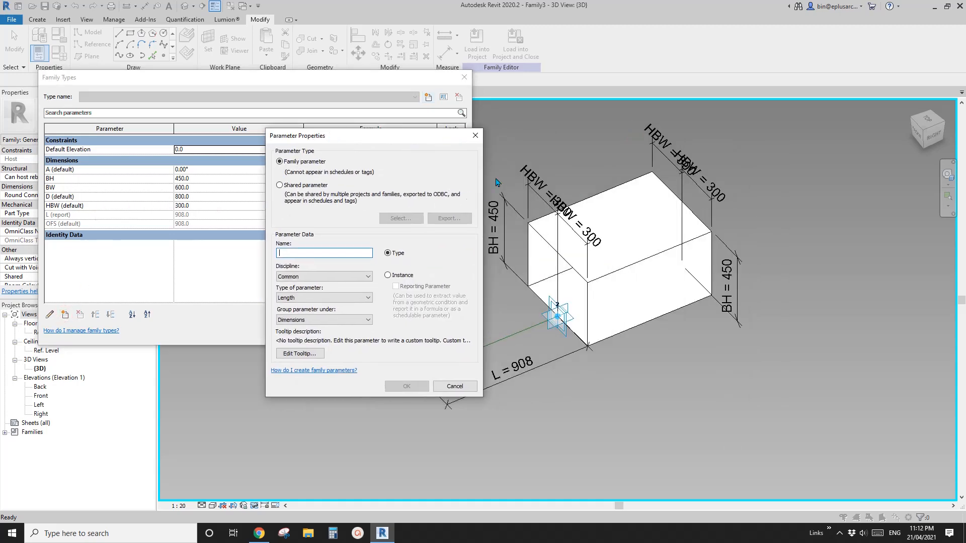
{"action": "type", "text": "ml"}
{"action": "key", "text": "BackSpace"}
{"action": "key", "text": "BackSpace"}
{"action": "type", "text": "Ml"}
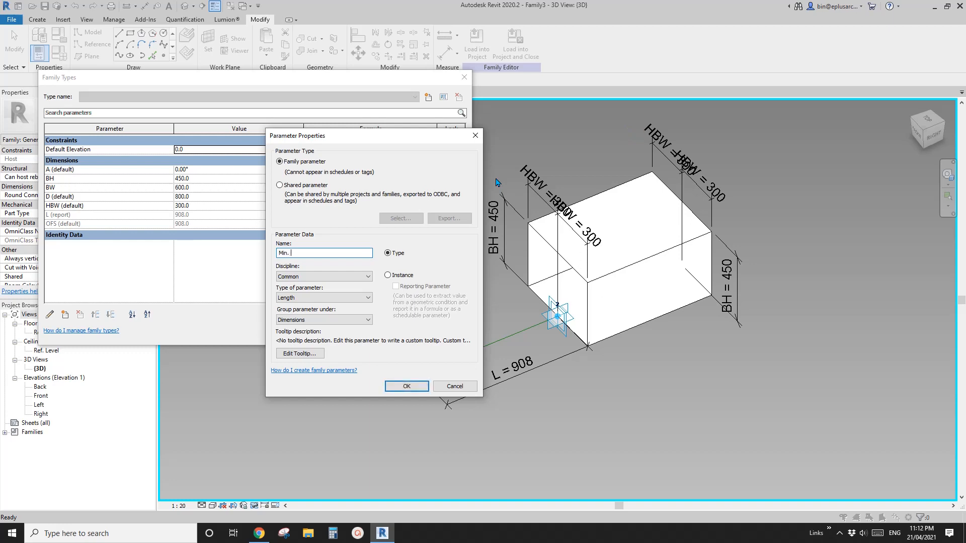
{"action": "left_click", "coordinate": [402, 275]}
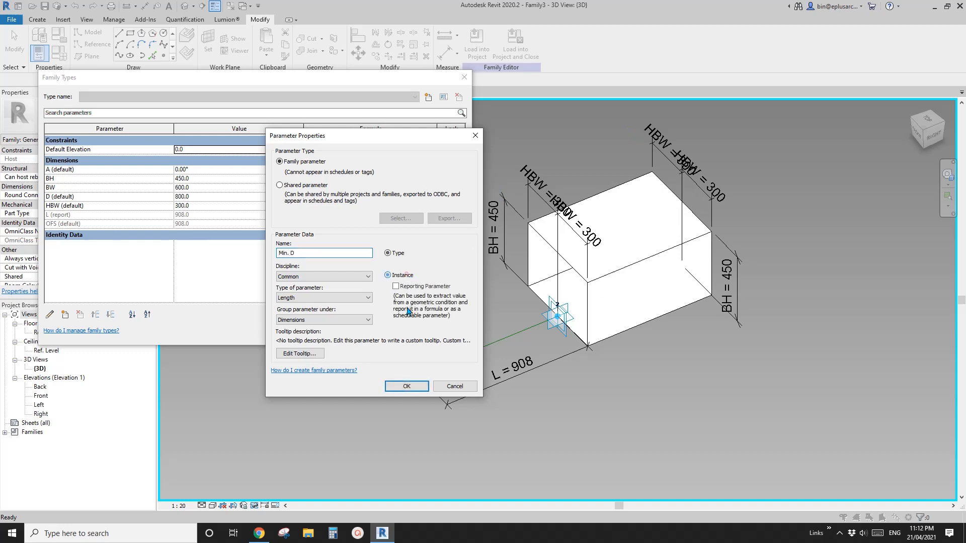
{"action": "left_click", "coordinate": [398, 255]}
{"action": "left_click", "coordinate": [406, 386]}
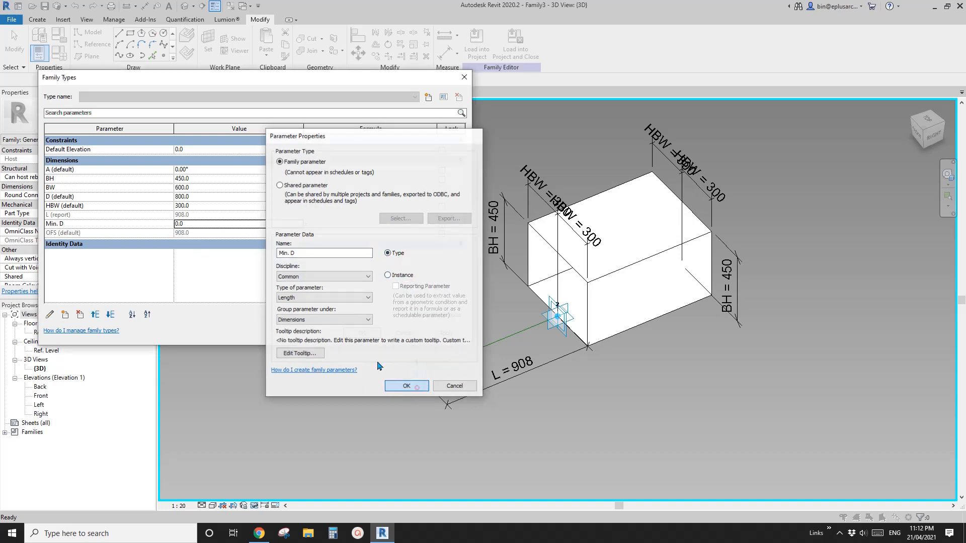
- Set Min. D to 300 and add a family parameter named Scale as a type parameter of type Number, grouped under Other
{"action": "left_click", "coordinate": [200, 224]}
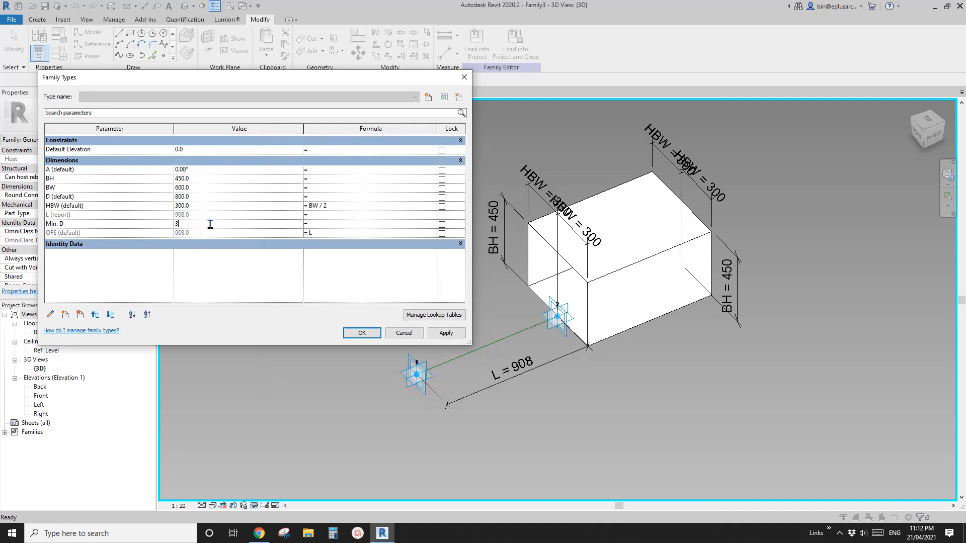
{"action": "left_click", "coordinate": [97, 197]}
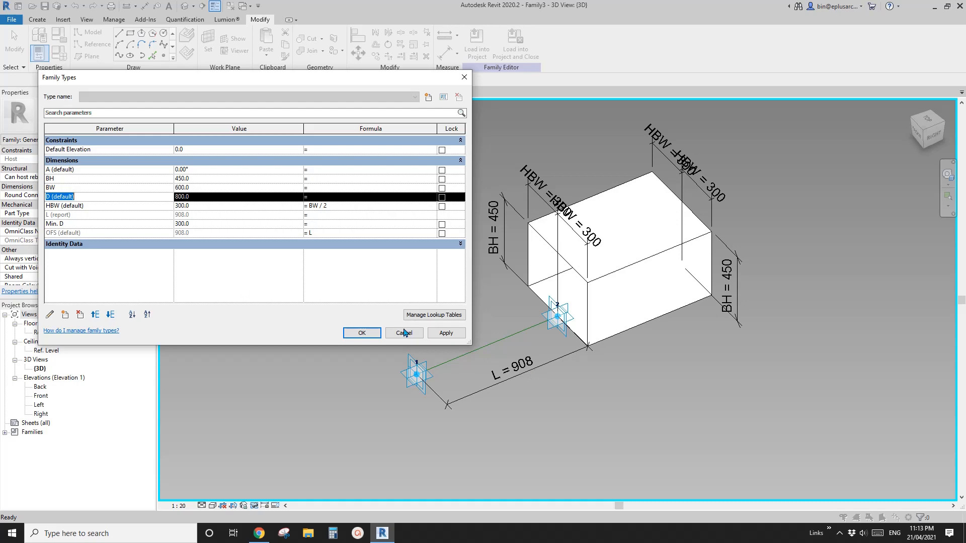
{"action": "left_click", "coordinate": [66, 315]}
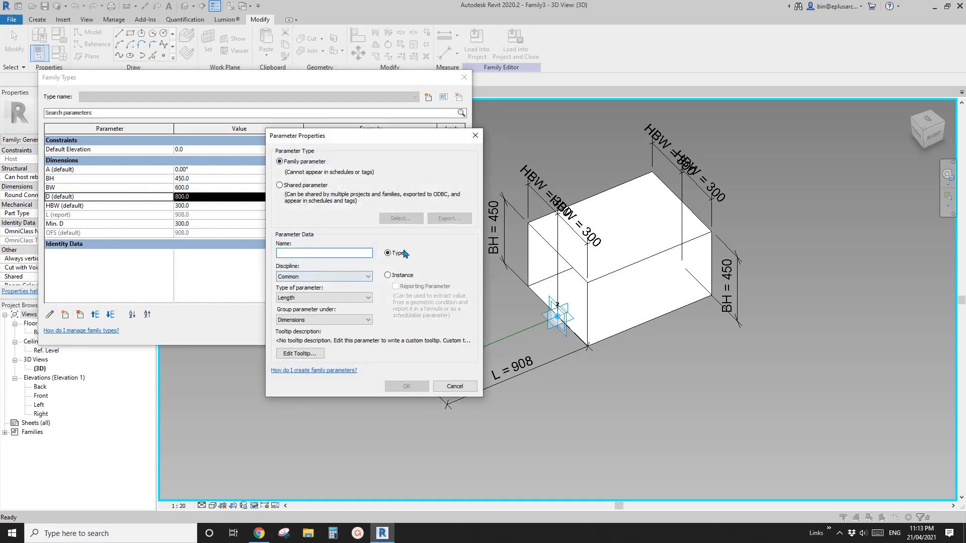
{"action": "type", "text": "Scale"}
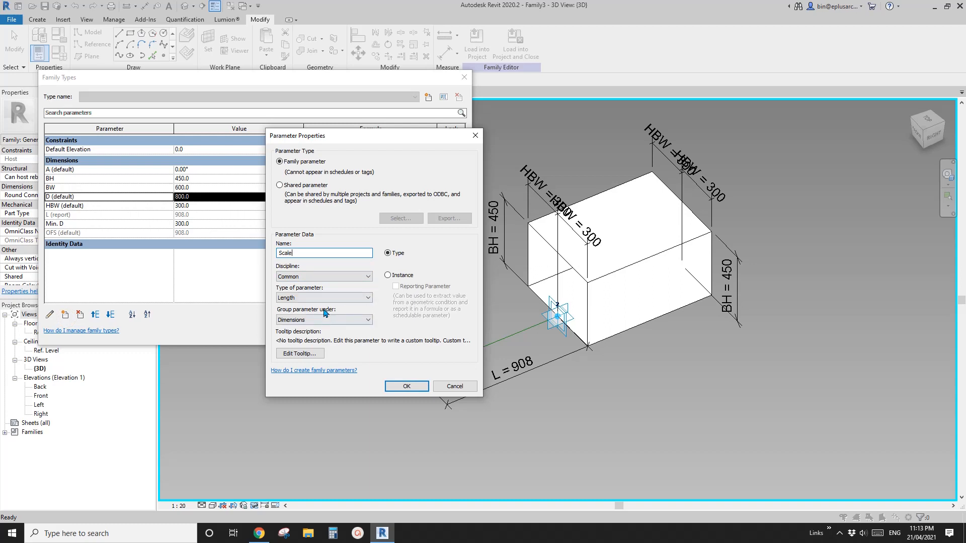
{"action": "left_click", "coordinate": [322, 298]}
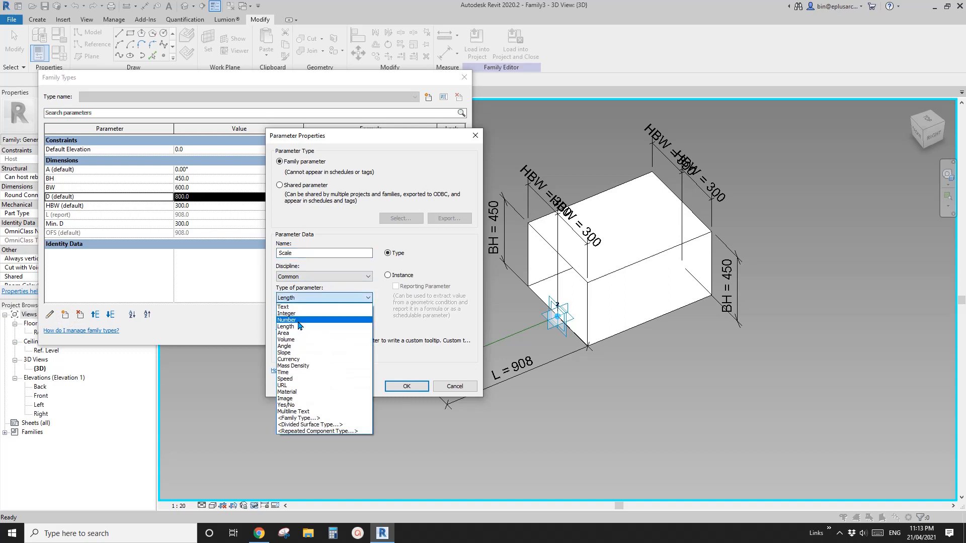
{"action": "left_click", "coordinate": [298, 319]}
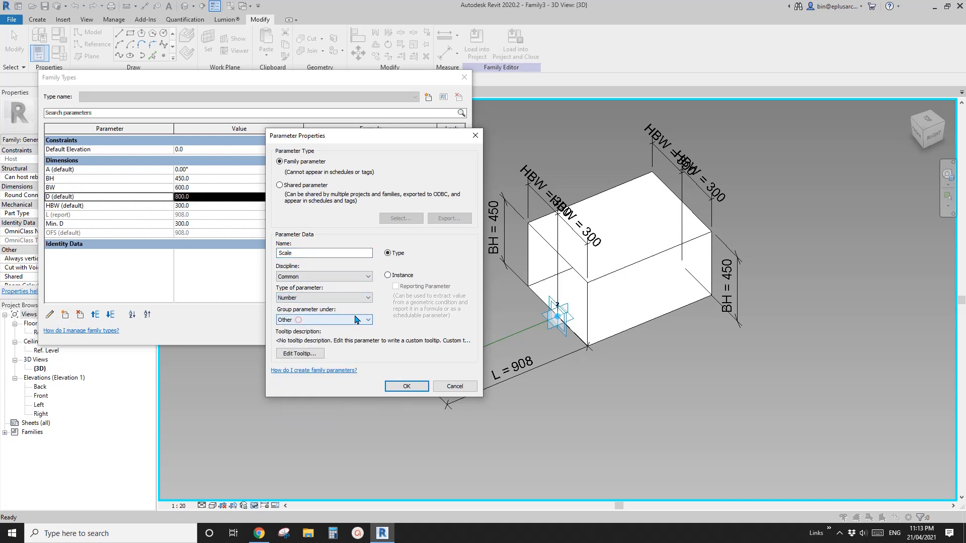
{"action": "left_click", "coordinate": [388, 276]}
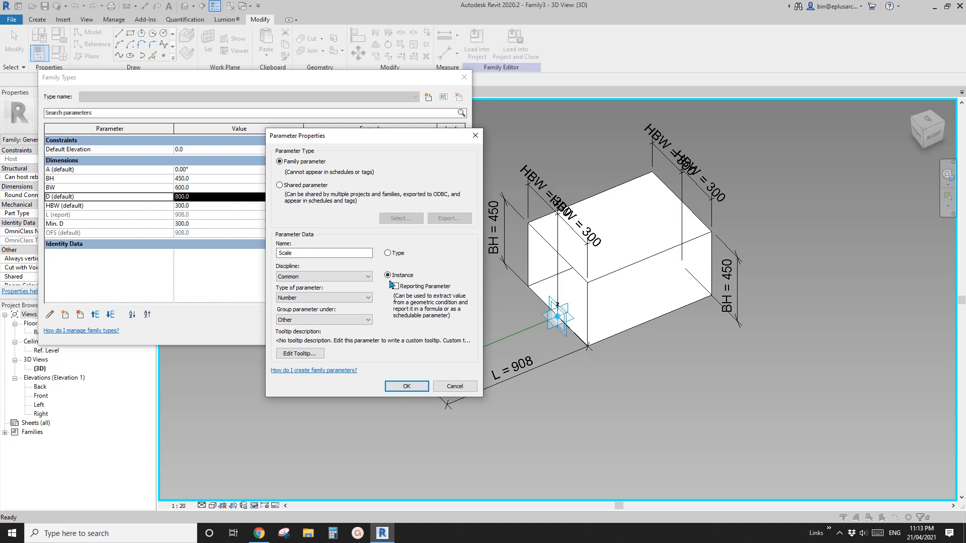
{"action": "left_click", "coordinate": [389, 253]}
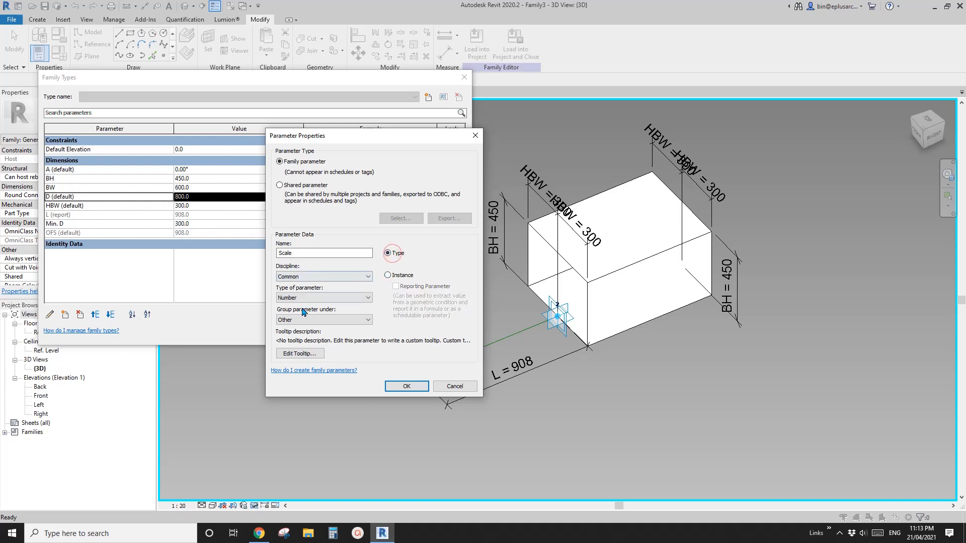
{"action": "left_click", "coordinate": [406, 386]}
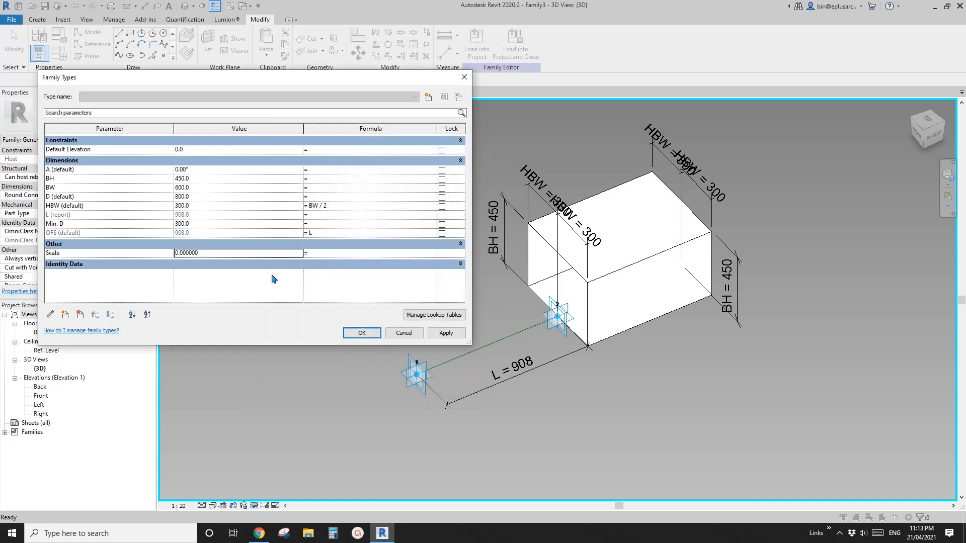
- Set Scale to 0.3 and the formula of depth D to Min. D + Scale * L in the family types
{"action": "left_click", "coordinate": [256, 255]}
{"action": "type", "text": "0"}
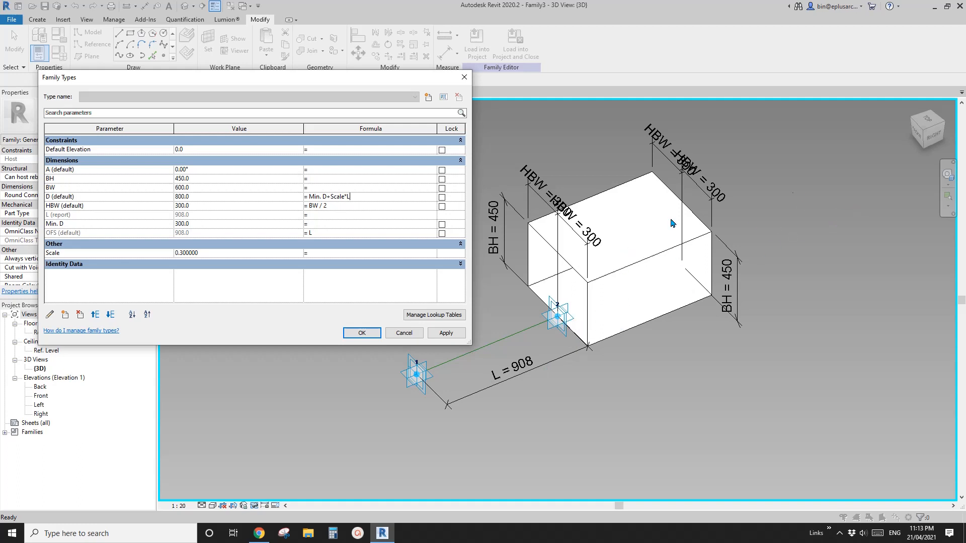
{"action": "left_click", "coordinate": [373, 335]}
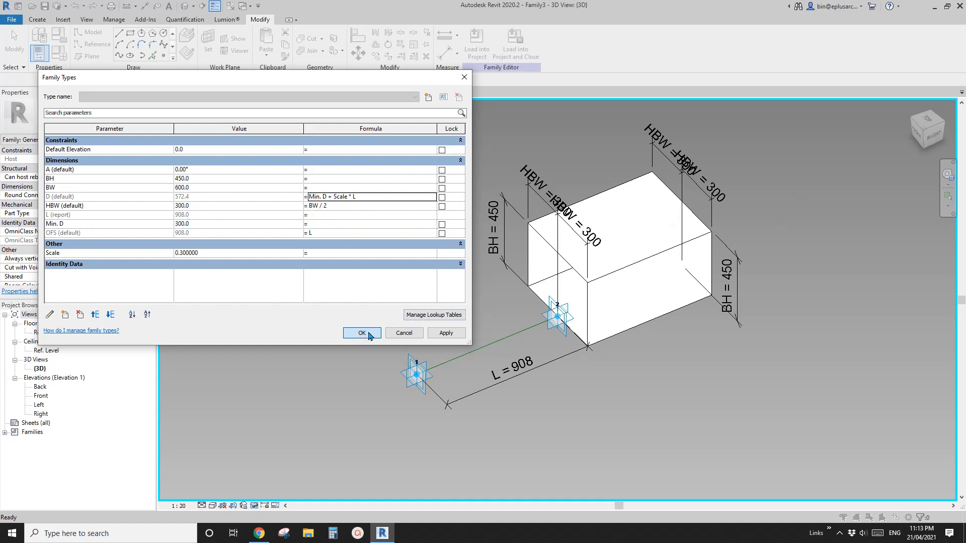
- Move adaptive point 2 further from point 1, to a distance of about 1001 mm, to test the box's depth
{"action": "scroll", "coordinate": [369, 336], "scroll_direction": "down", "scroll_amount": 2}
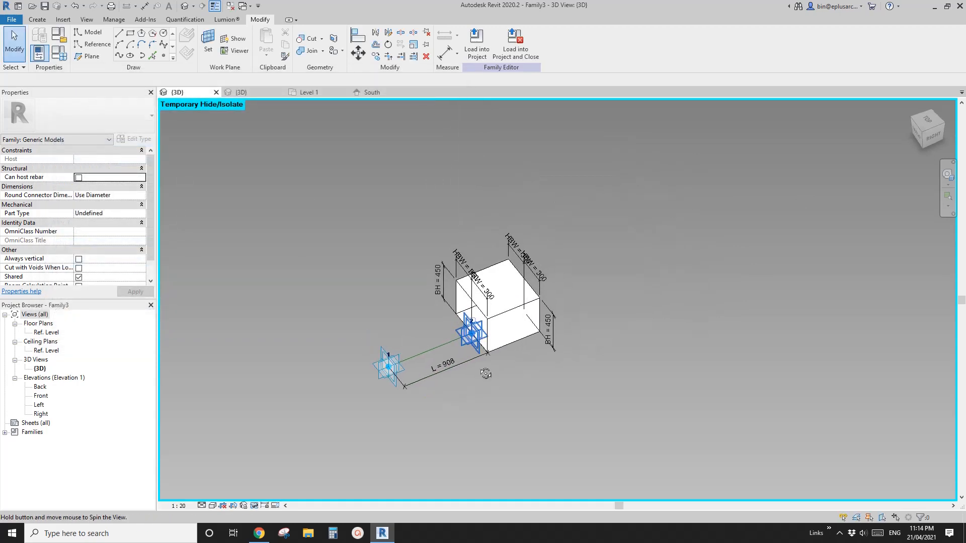
{"action": "left_click", "coordinate": [473, 351]}
{"action": "middle_click_drag", "start_coordinate": [491, 331], "coordinate": [469, 352]}
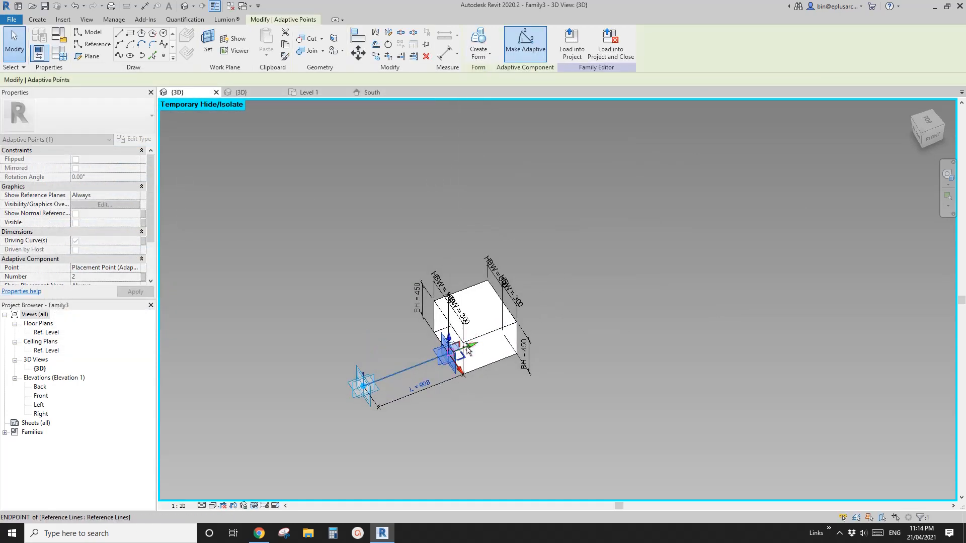
{"action": "left_click_drag", "start_coordinate": [420, 368], "coordinate": [451, 354]}
{"action": "scroll", "coordinate": [383, 242], "scroll_direction": "up", "scroll_amount": 3}
{"action": "scroll", "coordinate": [434, 238], "scroll_direction": "down", "scroll_amount": 1}
{"action": "middle_click_drag", "start_coordinate": [390, 245], "coordinate": [442, 191]}
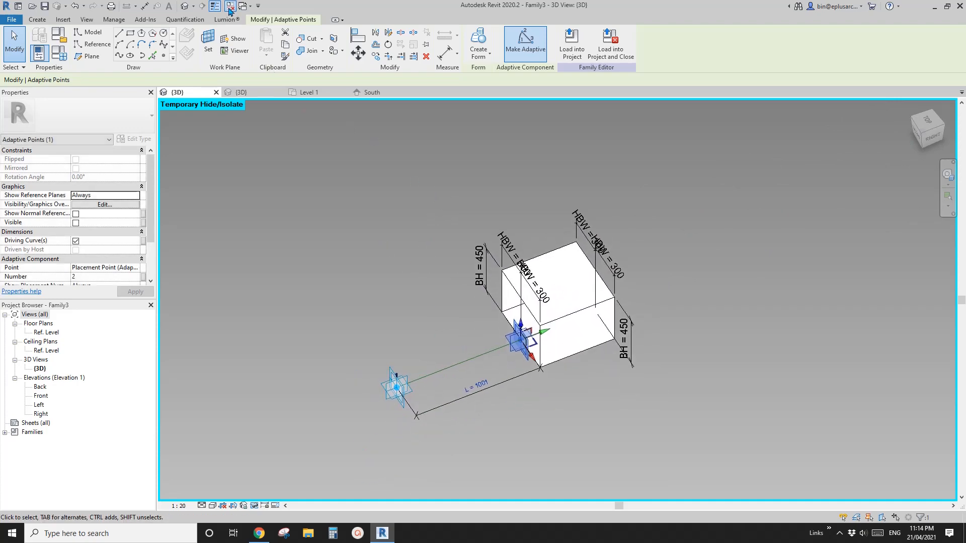
- Load the box family into the mass family and place one between the flat and curved surfaces' matching top-edge nodes beside the corner
{"action": "left_click", "coordinate": [574, 46]}
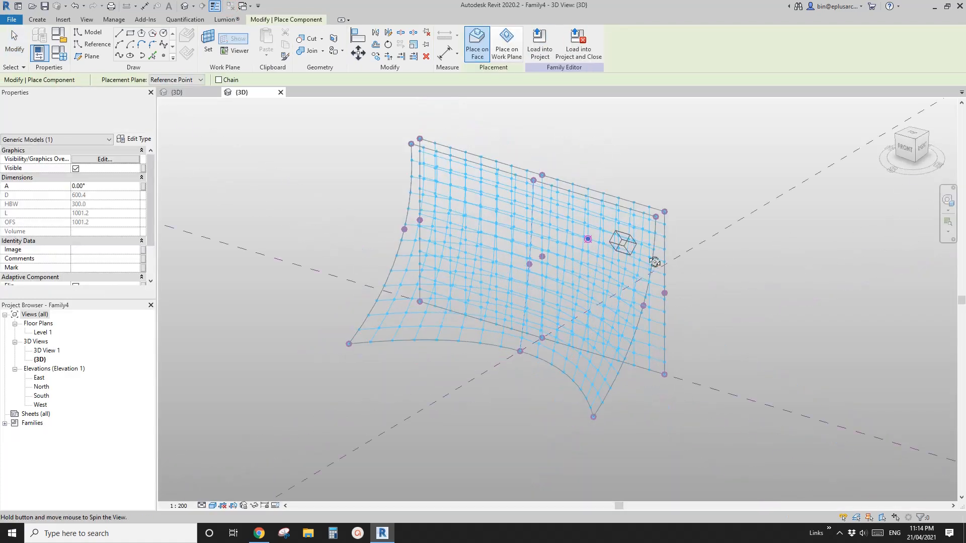
{"action": "middle_click_drag", "start_coordinate": [654, 263], "coordinate": [451, 310], "text": "shift"}
{"action": "scroll", "coordinate": [480, 268], "scroll_direction": "up", "scroll_amount": 5}
{"action": "scroll", "coordinate": [480, 267], "scroll_direction": "down", "scroll_amount": 2}
{"action": "scroll", "coordinate": [414, 189], "scroll_direction": "up", "scroll_amount": 3}
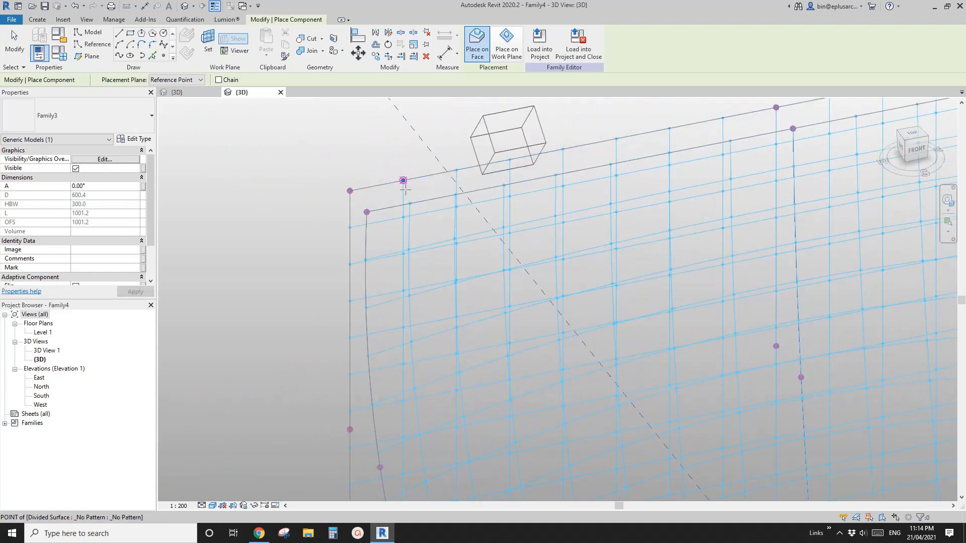
{"action": "scroll", "coordinate": [404, 182], "scroll_direction": "down", "scroll_amount": 3}
{"action": "middle_click_drag", "start_coordinate": [471, 255], "coordinate": [420, 168]}
{"action": "scroll", "coordinate": [424, 247], "scroll_direction": "down", "scroll_amount": 1}
{"action": "middle_click_drag", "start_coordinate": [424, 247], "coordinate": [454, 284]}
{"action": "mouse_move", "coordinate": [454, 285]}
{"action": "middle_mouse_down"}
{"action": "mouse_move", "coordinate": [425, 345]}
{"action": "mouse_move", "coordinate": [454, 300]}
{"action": "mouse_move", "coordinate": [447, 288]}
{"action": "middle_mouse_up"}
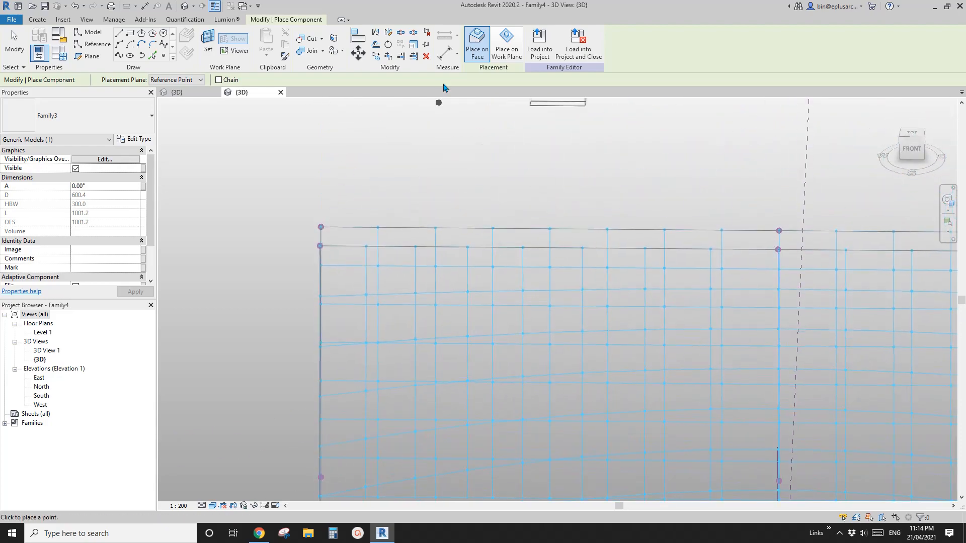
{"action": "left_click", "coordinate": [378, 228]}
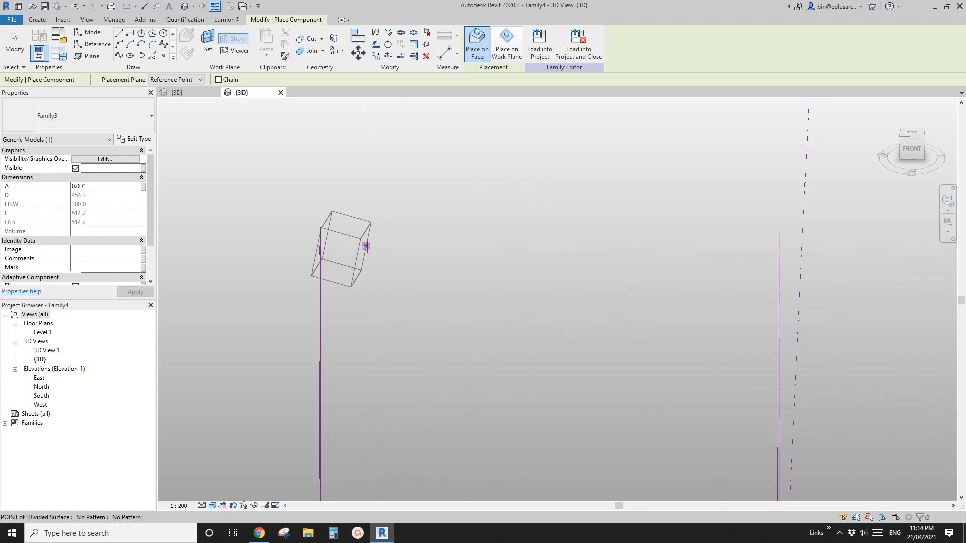
{"action": "left_click", "coordinate": [366, 246]}
{"action": "key", "text": "Escape"}
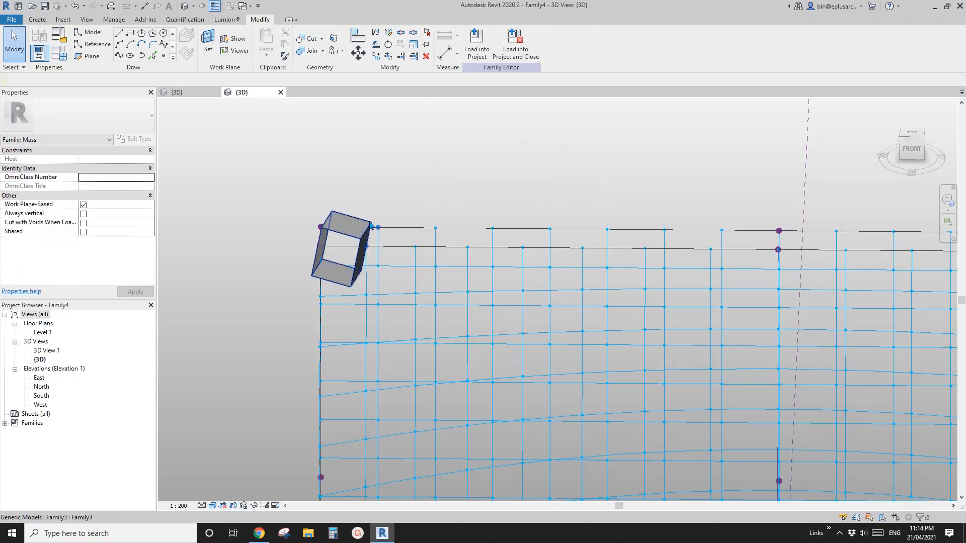
- Check the placed box's skewed orientation against the two surfaces and delete it
{"action": "left_click", "coordinate": [371, 226]}
{"action": "middle_click_drag", "start_coordinate": [371, 255], "coordinate": [485, 274], "text": "shift"}
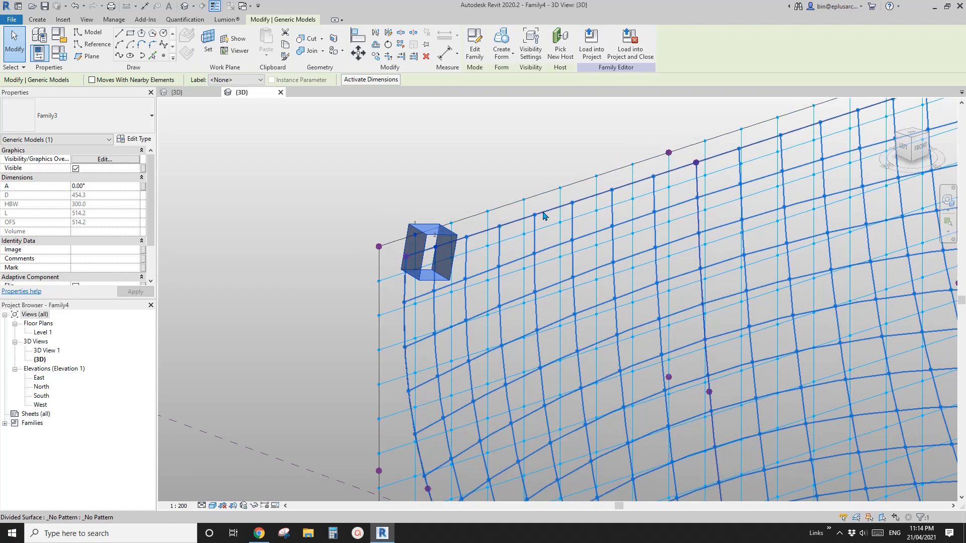
{"action": "middle_click_drag", "start_coordinate": [487, 231], "coordinate": [462, 223]}
{"action": "key", "text": "d"}
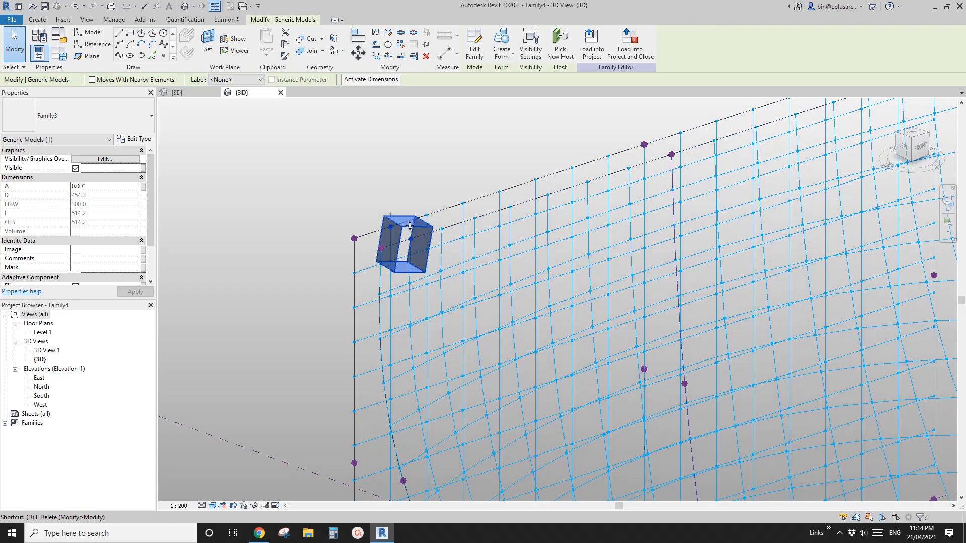
{"action": "scroll", "coordinate": [487, 88], "scroll_direction": "up", "scroll_amount": 1}
{"action": "key", "text": "e"}
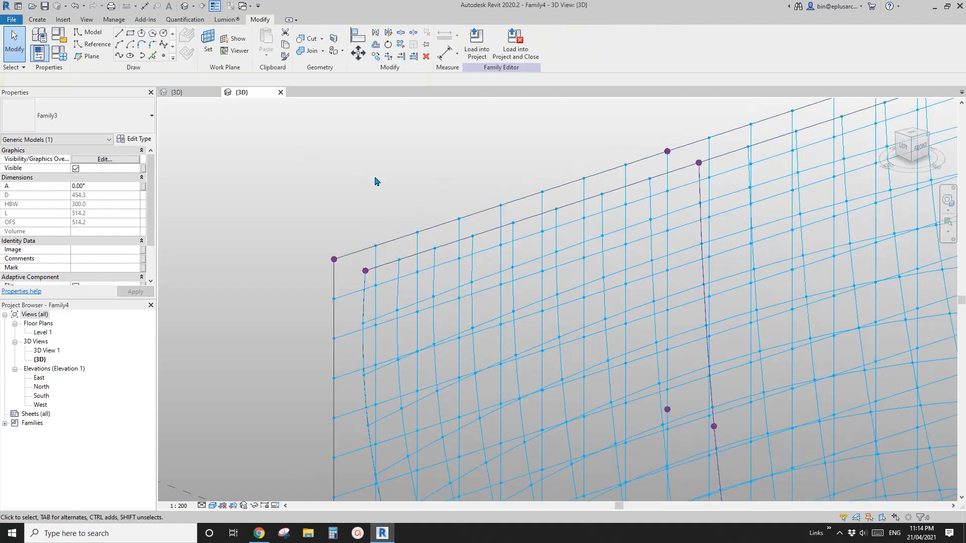
- Return to the box family and set both adaptive points to orient to Global (xyz)
{"action": "left_click", "coordinate": [194, 92]}
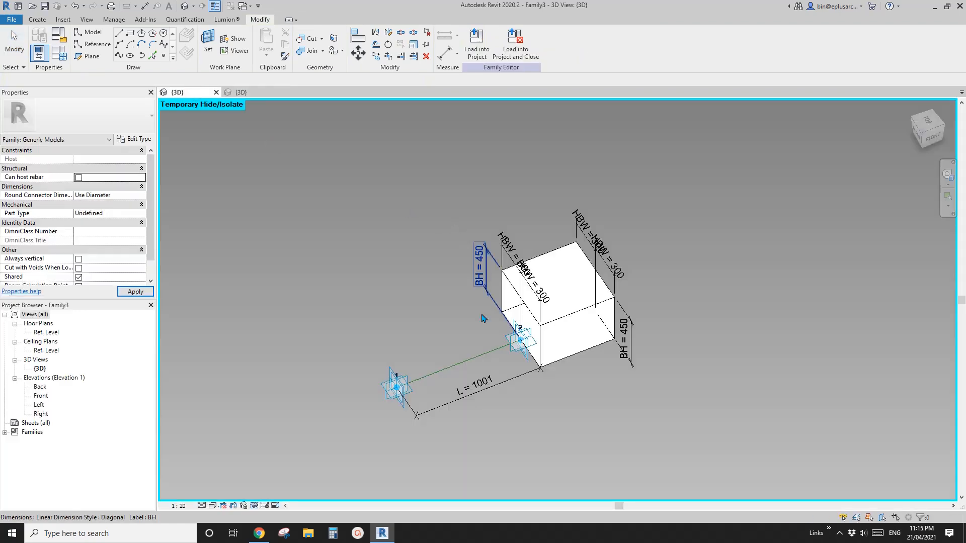
{"action": "scroll", "coordinate": [429, 315], "scroll_direction": "up", "scroll_amount": 2}
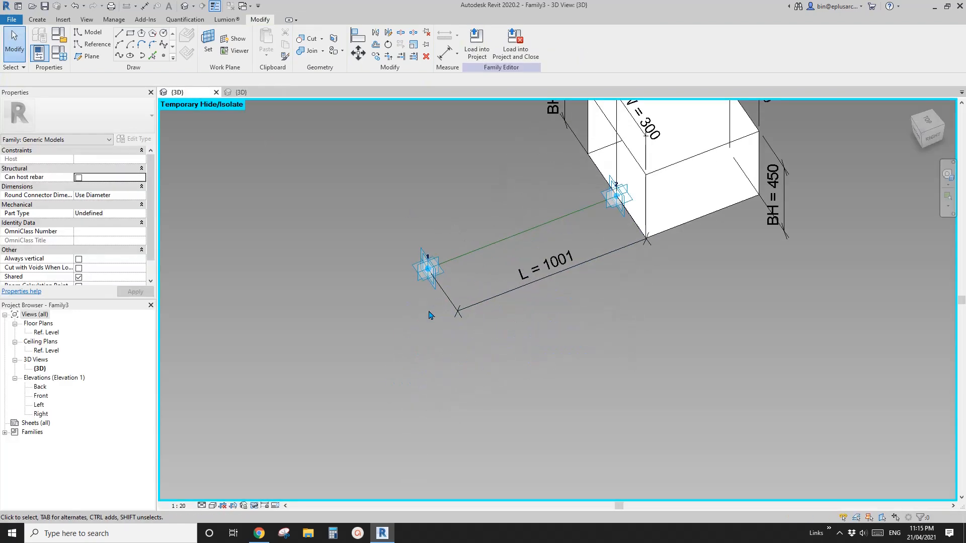
{"action": "left_click", "coordinate": [424, 283]}
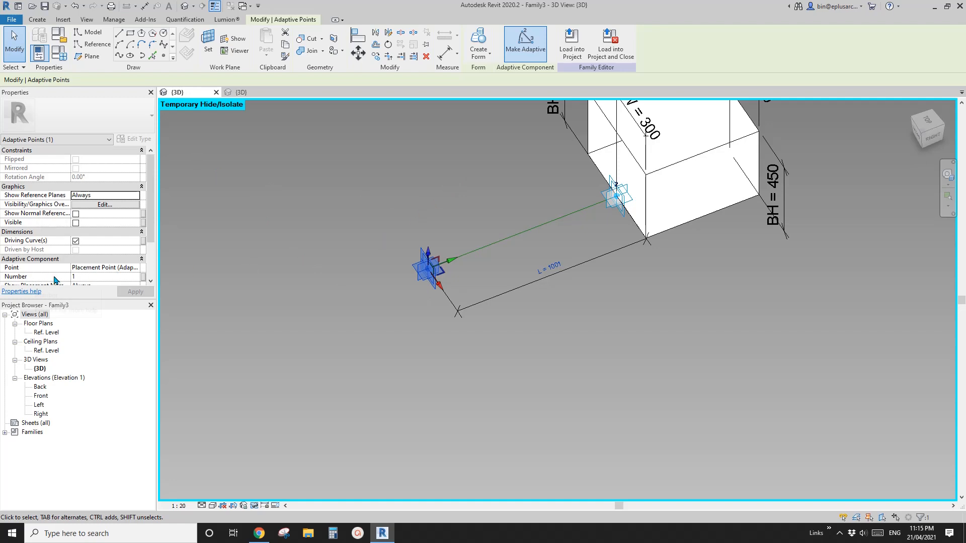
{"action": "left_click", "coordinate": [620, 226], "text": "ctrl"}
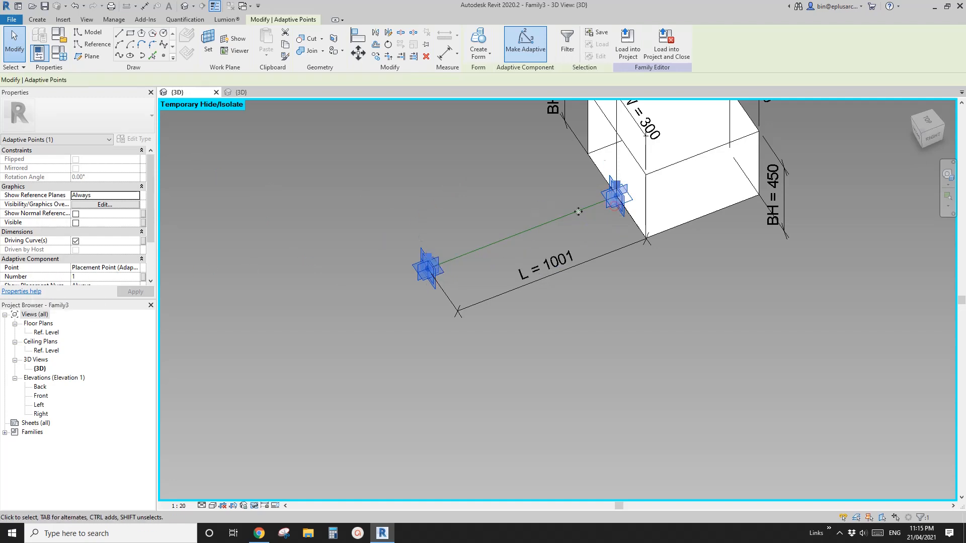
{"action": "scroll", "coordinate": [141, 229], "scroll_direction": "down", "scroll_amount": 2}
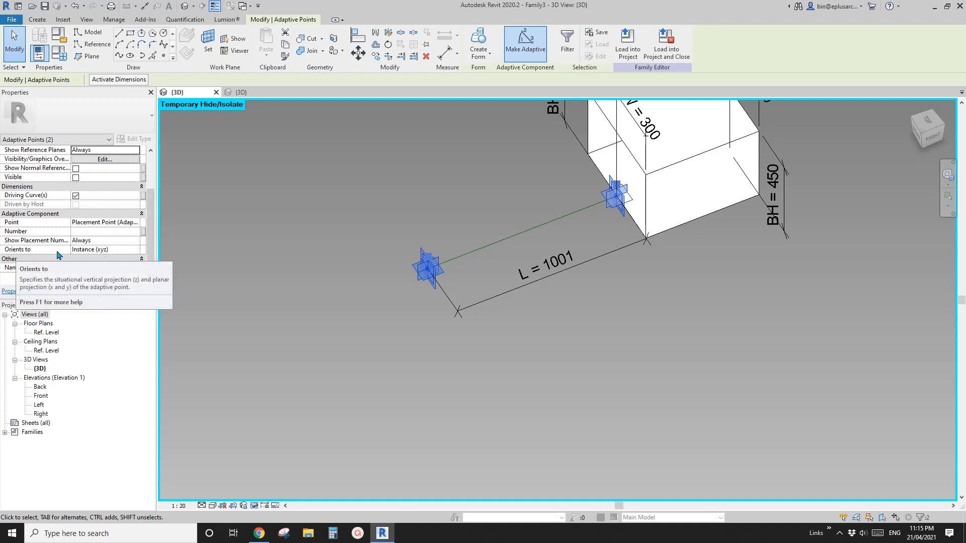
{"action": "left_click", "coordinate": [135, 250]}
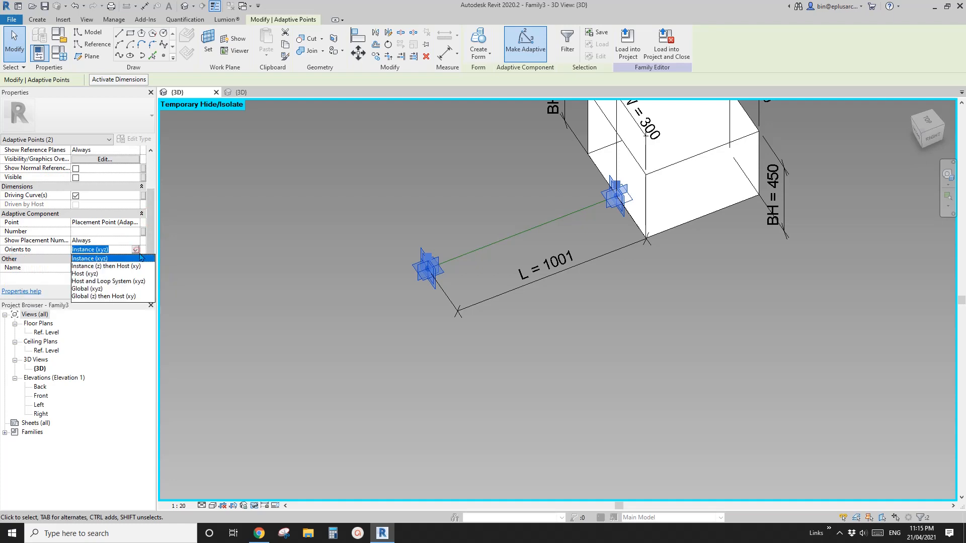
{"action": "left_click", "coordinate": [84, 289]}
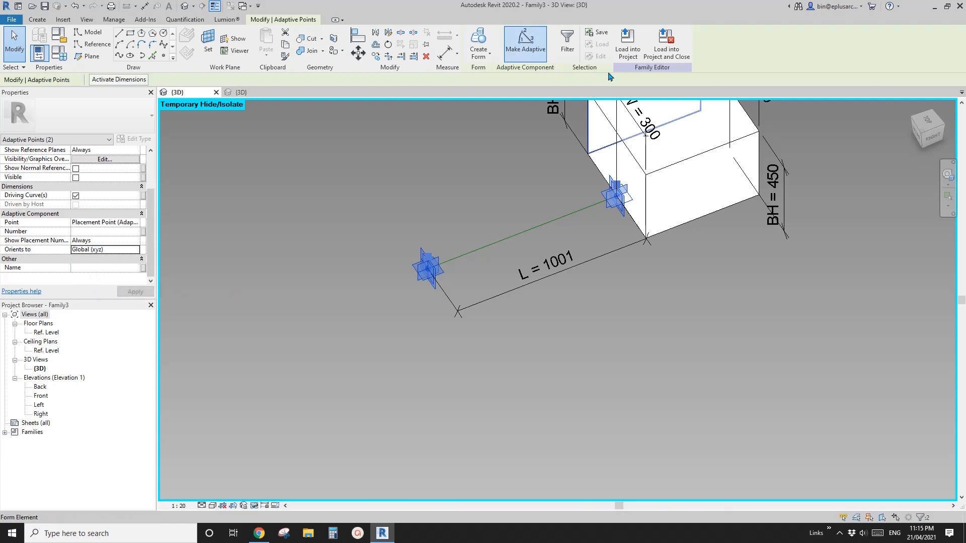
- Reload the box family, overwriting the existing version, and place one from the flat surface's first top-edge node to the curved surface's matching node
{"action": "left_click", "coordinate": [629, 48]}
{"action": "left_click", "coordinate": [462, 236]}
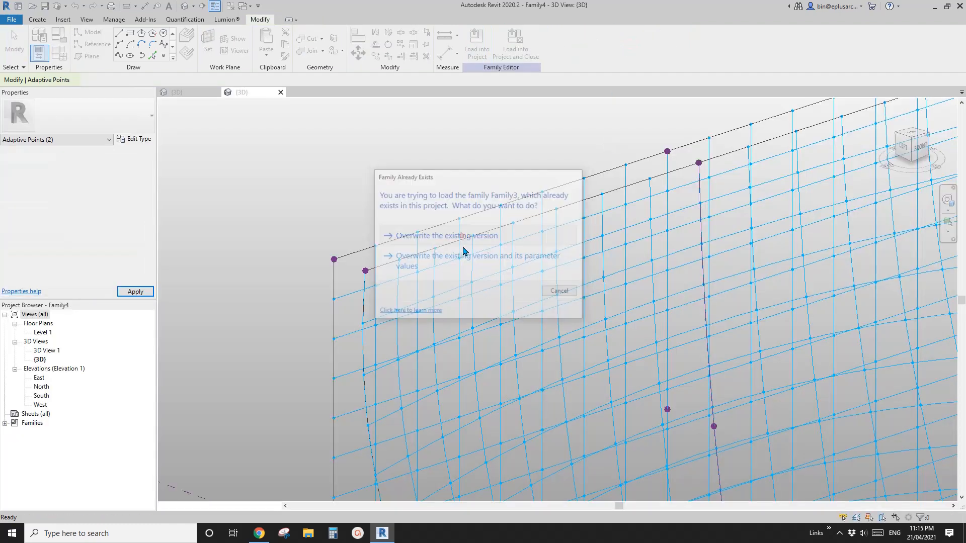
{"action": "key", "text": "Escape"}
{"action": "left_click", "coordinate": [37, 19]}
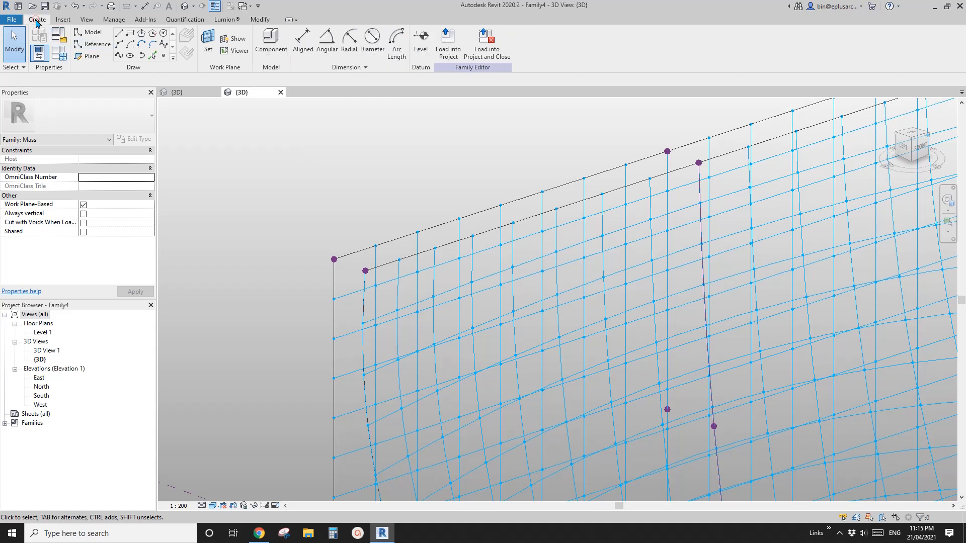
{"action": "left_click", "coordinate": [270, 40]}
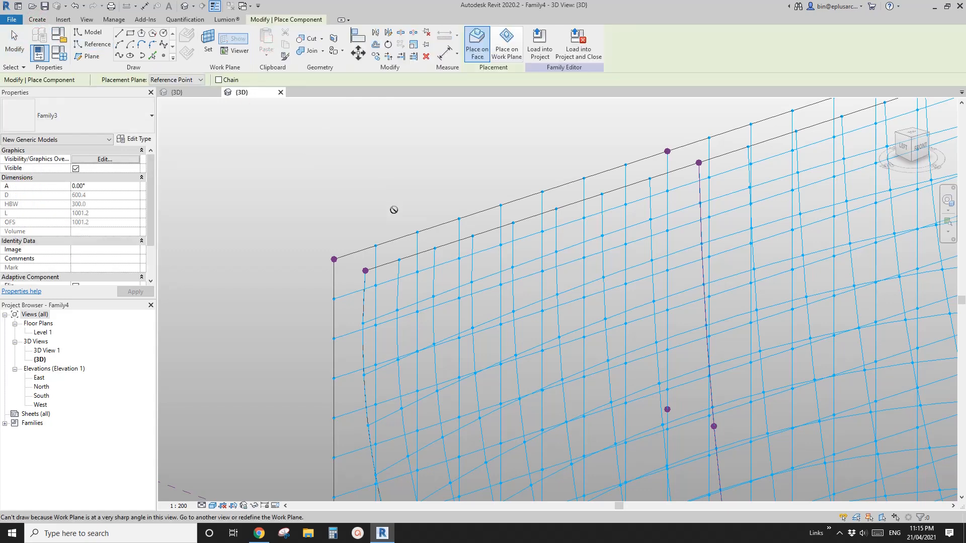
{"action": "middle_click_drag", "start_coordinate": [462, 131], "coordinate": [405, 226], "text": "shift"}
{"action": "left_click", "coordinate": [330, 313]}
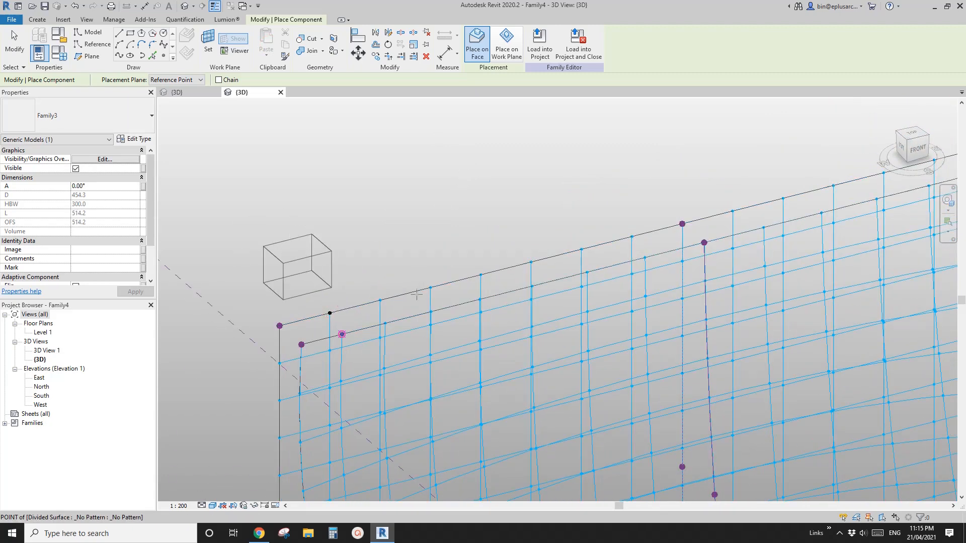
{"action": "middle_click_drag", "start_coordinate": [417, 294], "coordinate": [417, 236], "text": "shift"}
{"action": "key", "text": "Escape"}
{"action": "scroll", "coordinate": [521, 198], "scroll_direction": "up", "scroll_amount": 2}
{"action": "scroll", "coordinate": [522, 199], "scroll_direction": "down", "scroll_amount": 2}
{"action": "key", "text": "Escape"}
- Select the placed box and examine its orientation and position relative to the flat and curved surfaces
{"action": "left_click", "coordinate": [439, 210]}
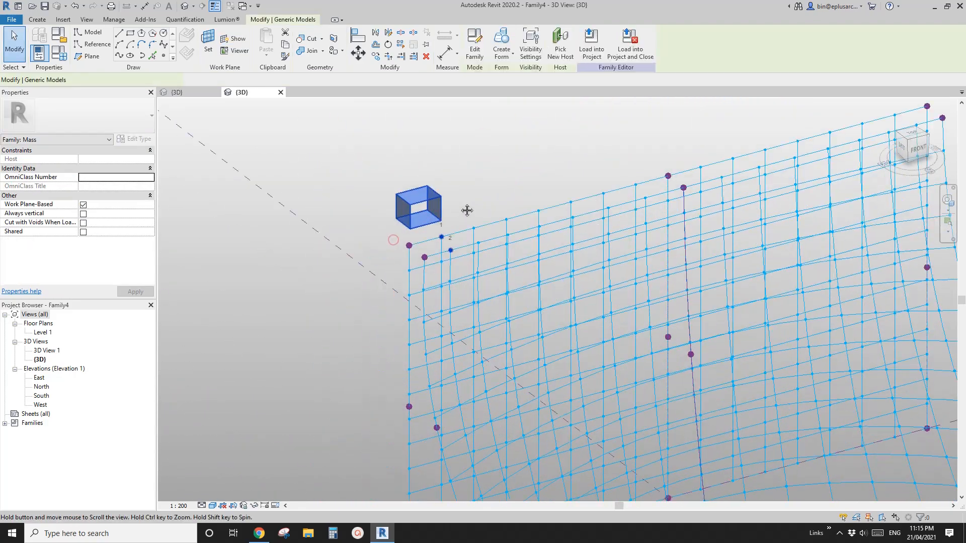
{"action": "middle_click_drag", "start_coordinate": [467, 211], "coordinate": [280, 192], "text": "shift"}
{"action": "middle_click_drag", "start_coordinate": [473, 211], "coordinate": [428, 184], "text": "shift"}
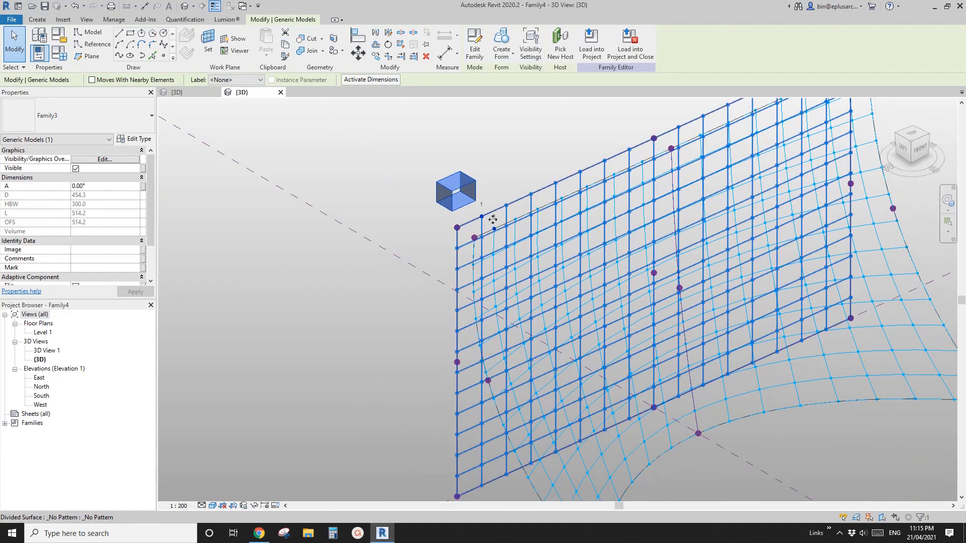
- Set the placed box's instance angle A to 180° so it flips toward the curved surface
{"action": "left_click", "coordinate": [106, 187]}
{"action": "type", "text": "1"}
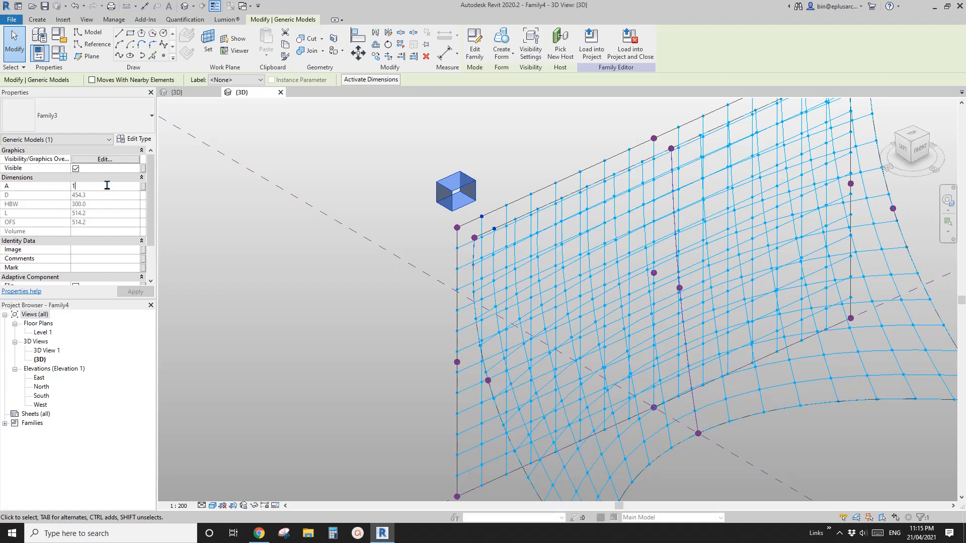
{"action": "type", "text": "80"}
{"action": "key", "text": "Return"}
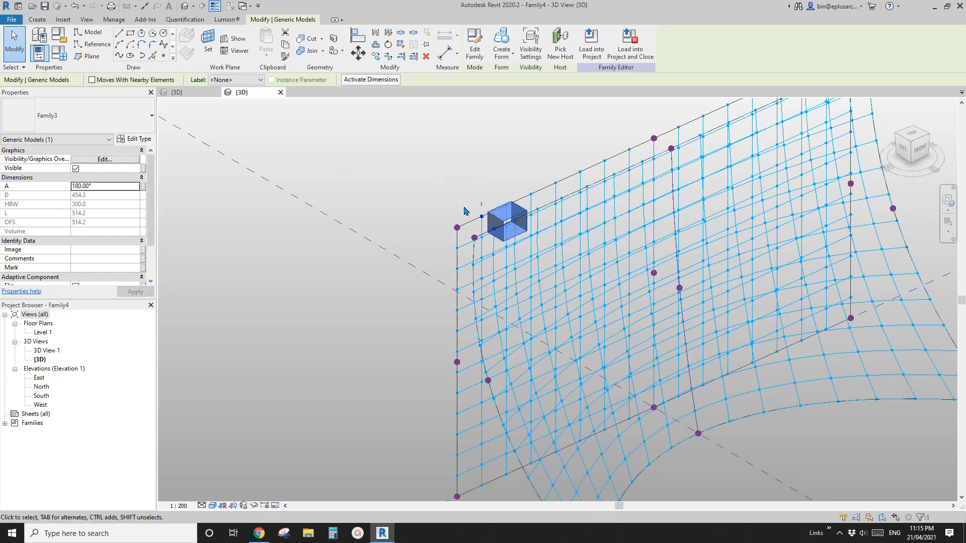
- Examine the rotated box from the side and in perspective to check its position relative to the flat and curved surfaces
{"action": "left_click", "coordinate": [464, 208]}
{"action": "scroll", "coordinate": [466, 211], "scroll_direction": "down", "scroll_amount": 2}
{"action": "middle_click_drag", "start_coordinate": [496, 226], "coordinate": [644, 201], "text": "shift"}
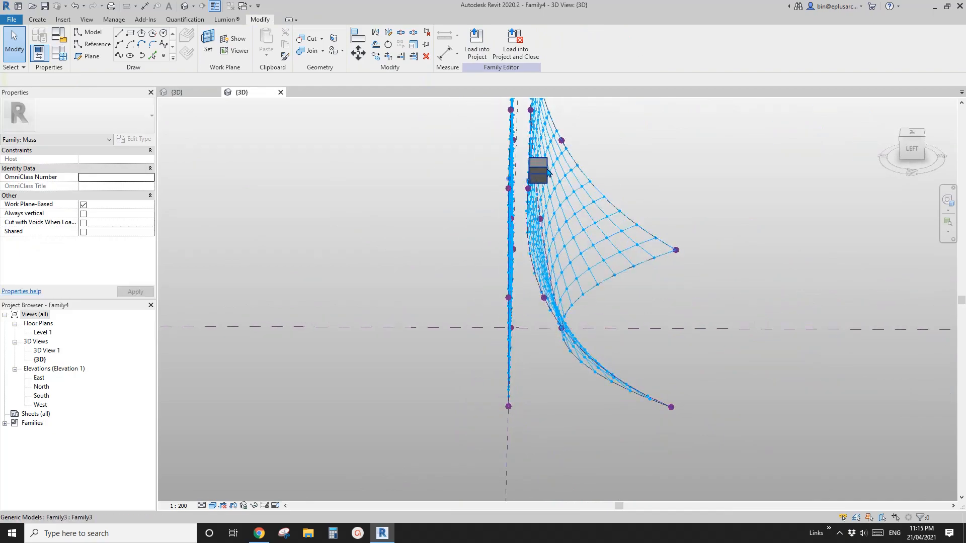
{"action": "left_click", "coordinate": [547, 172]}
{"action": "middle_click_drag", "start_coordinate": [548, 172], "coordinate": [465, 172], "text": "shift"}
{"action": "scroll", "coordinate": [465, 172], "scroll_direction": "down", "scroll_amount": 2}
{"action": "middle_click_drag", "start_coordinate": [492, 269], "coordinate": [584, 346], "text": "shift"}
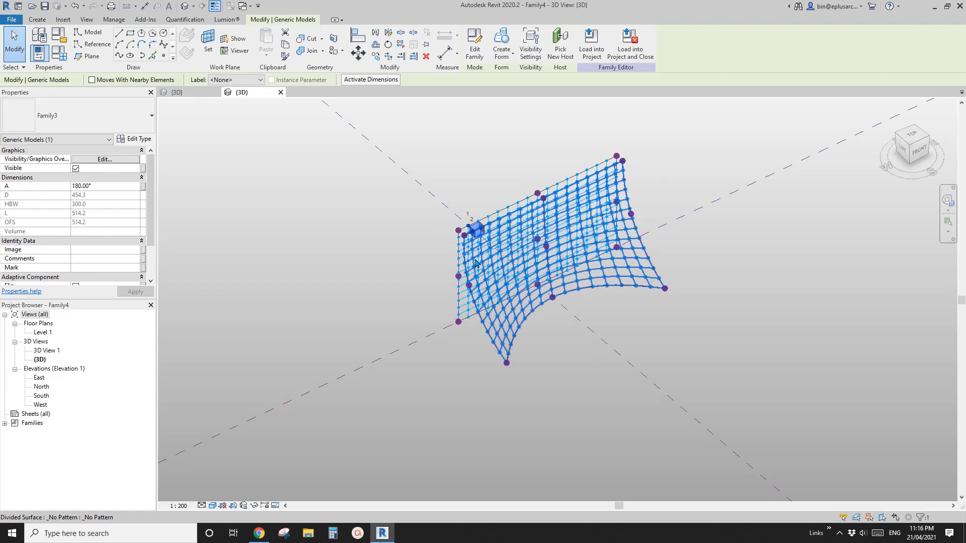
{"action": "scroll", "coordinate": [476, 232], "scroll_direction": "up", "scroll_amount": 3}
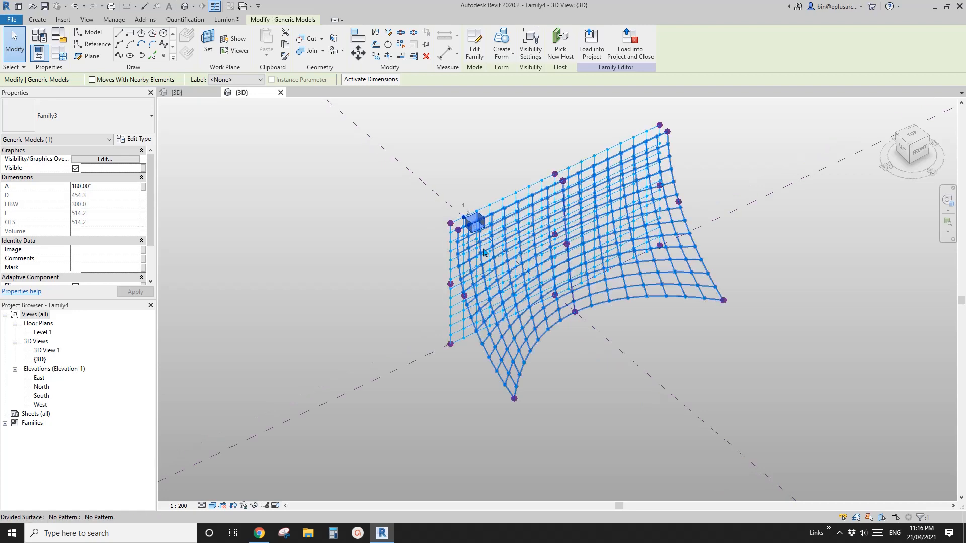
{"action": "scroll", "coordinate": [462, 220], "scroll_direction": "up", "scroll_amount": 4}
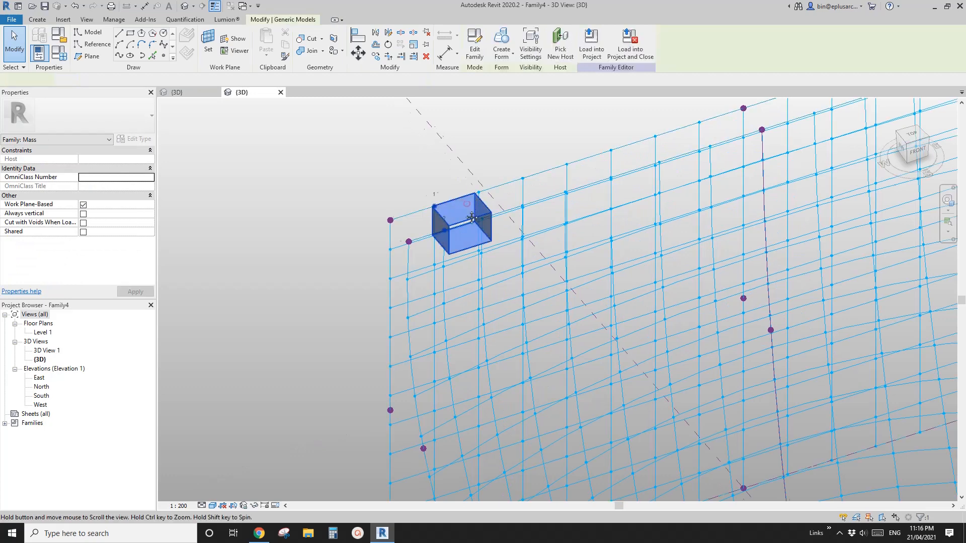
{"action": "mouse_move", "coordinate": [466, 204]}
{"action": "middle_mouse_down", "text": "shift"}
{"action": "mouse_move", "coordinate": [460, 254]}
{"action": "mouse_move", "coordinate": [479, 247]}
{"action": "mouse_move", "coordinate": [458, 201]}
{"action": "middle_mouse_up", "text": "shift"}
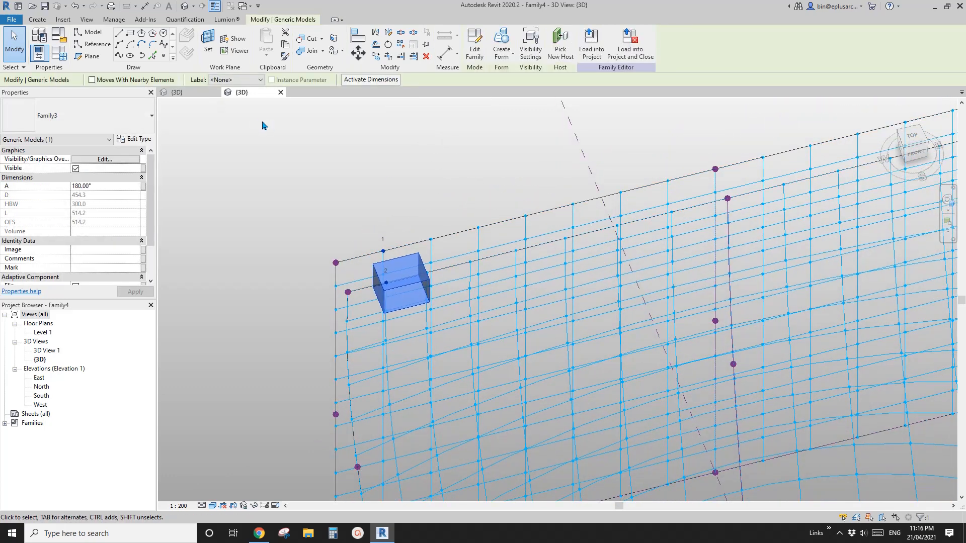
- Place a second box with angle A at 180° from the flat surface's third top-edge node to the curved surface's matching node
{"action": "left_click", "coordinate": [48, 20]}
{"action": "left_click", "coordinate": [271, 43]}
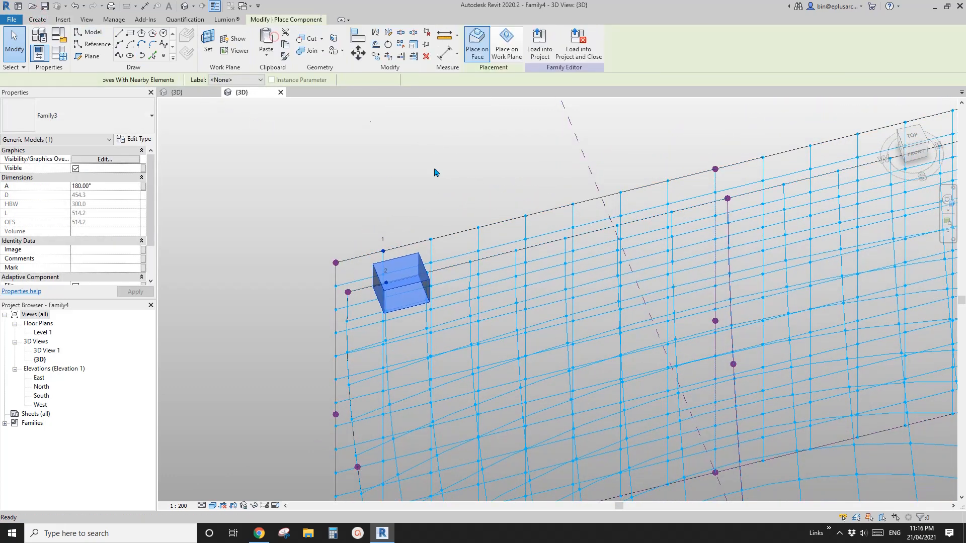
{"action": "middle_click_drag", "start_coordinate": [447, 229], "coordinate": [437, 236], "text": "shift"}
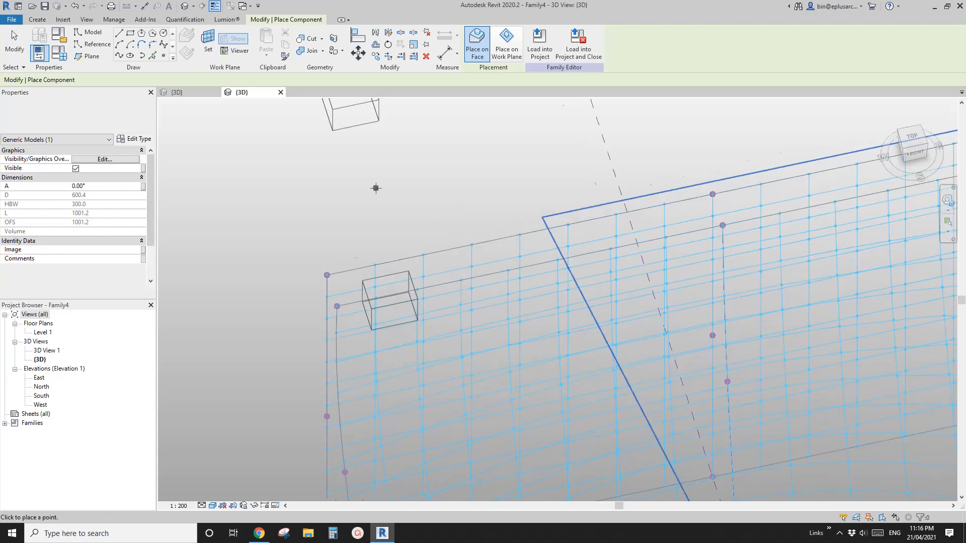
{"action": "left_click", "coordinate": [99, 186]}
{"action": "type", "text": "18"}
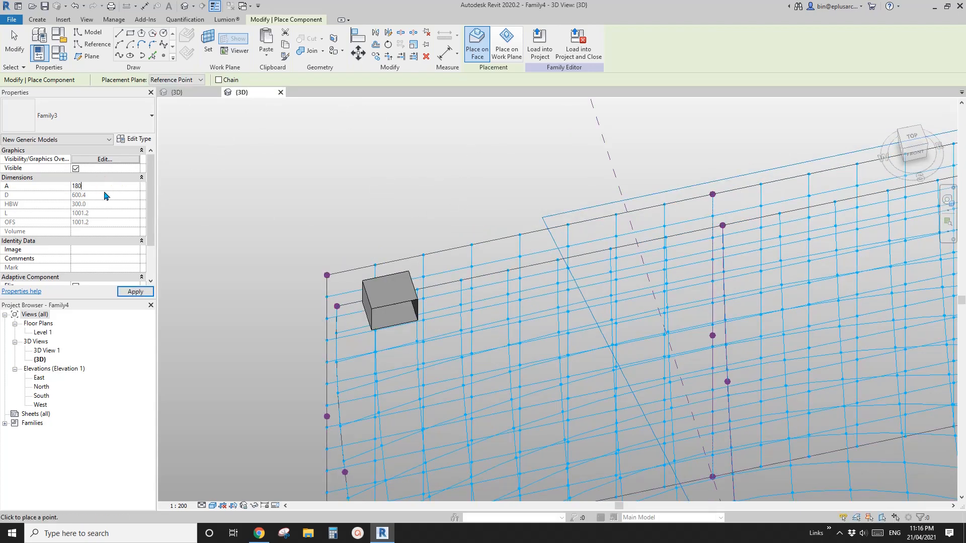
{"action": "scroll", "coordinate": [766, 147], "scroll_direction": "up", "scroll_amount": 1}
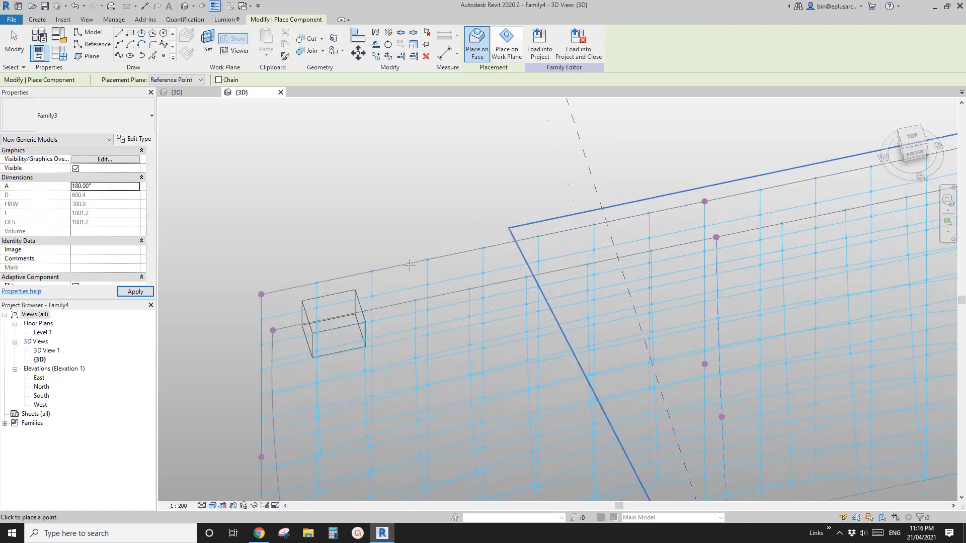
{"action": "middle_click_drag", "start_coordinate": [410, 265], "coordinate": [391, 234], "text": "shift"}
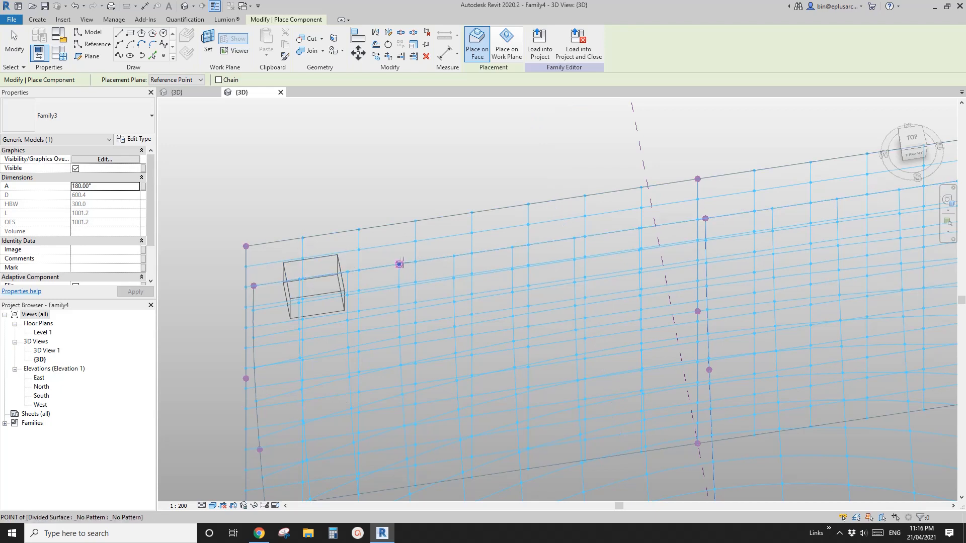
{"action": "left_click", "coordinate": [414, 222]}
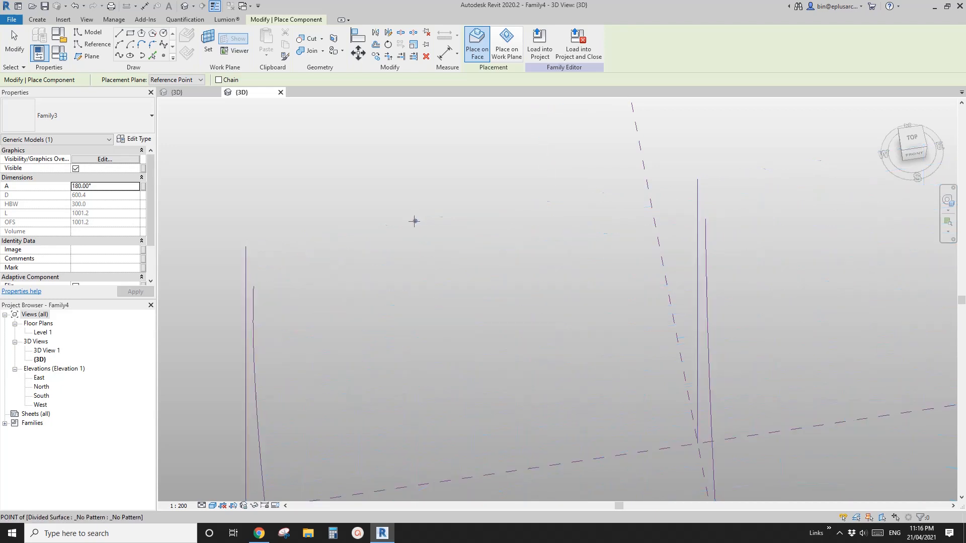
{"action": "left_click", "coordinate": [400, 265]}
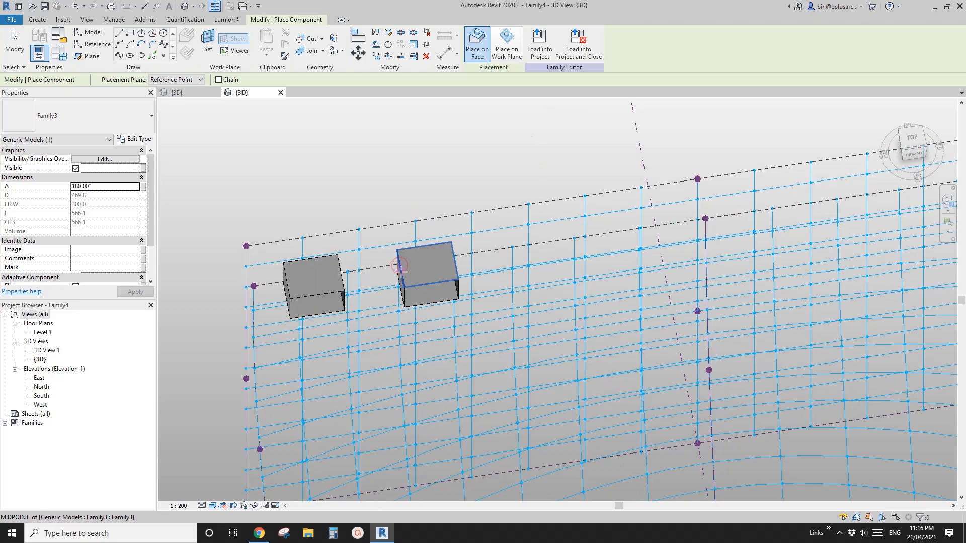
- Place two more boxes on the second node row, staggered in the columns beside the top-row boxes, and finish placing
{"action": "middle_click_drag", "start_coordinate": [402, 267], "coordinate": [335, 235], "text": "shift"}
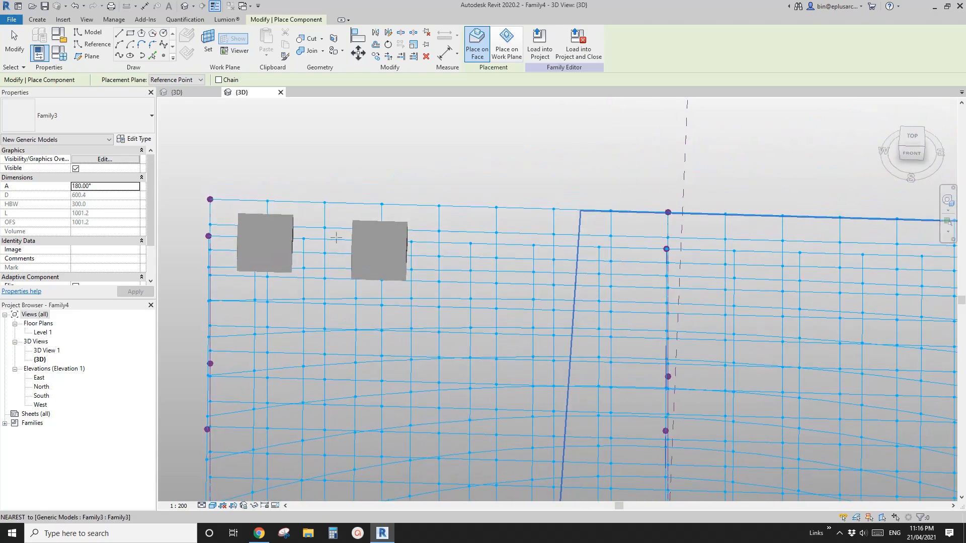
{"action": "left_click", "coordinate": [322, 228]}
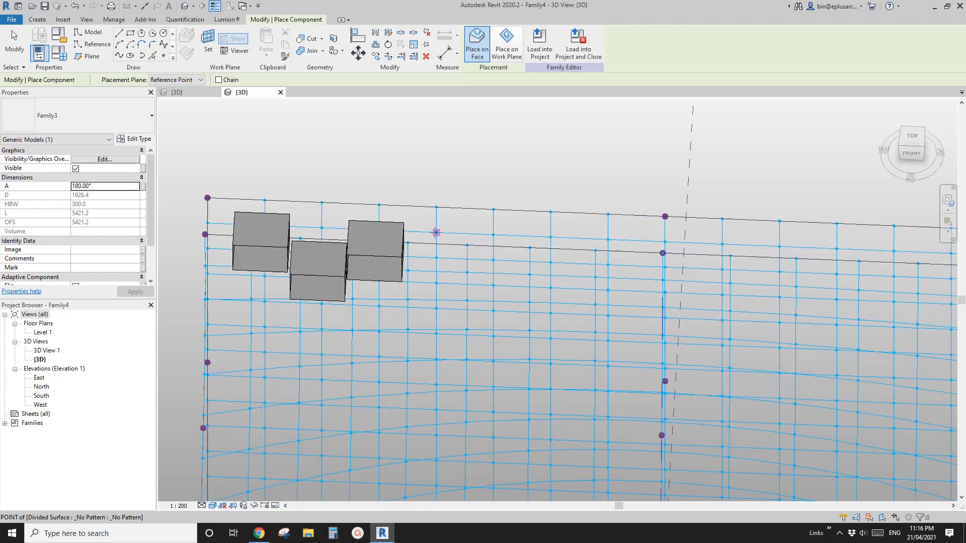
{"action": "left_click", "coordinate": [438, 273]}
{"action": "key", "text": "Escape"}
- Select all four placed boxes and repeat them across the divided surfaces
{"action": "scroll", "coordinate": [438, 267], "scroll_direction": "down", "scroll_amount": 2}
{"action": "left_click", "coordinate": [405, 268]}
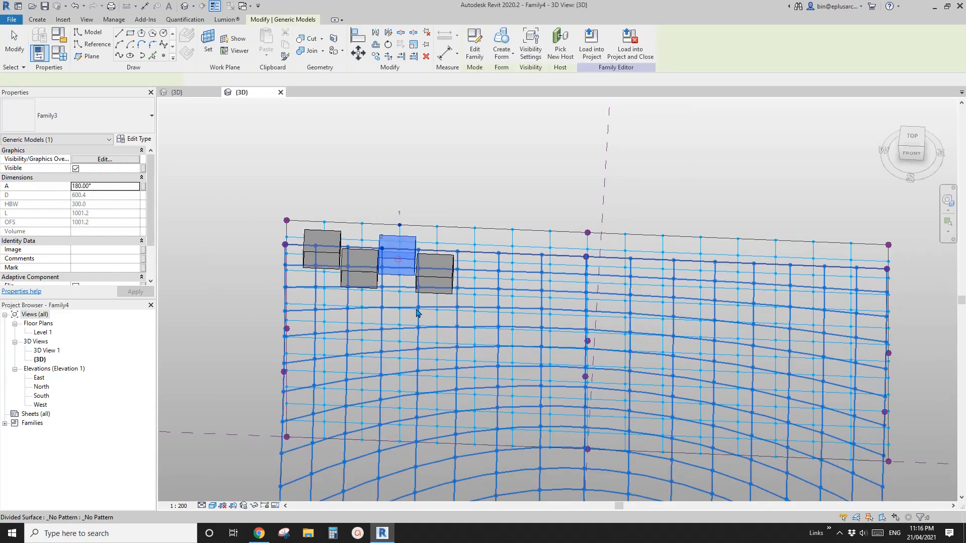
{"action": "middle_click_drag", "start_coordinate": [418, 313], "coordinate": [455, 184], "text": "shift"}
{"action": "left_click", "coordinate": [458, 186], "text": "ctrl"}
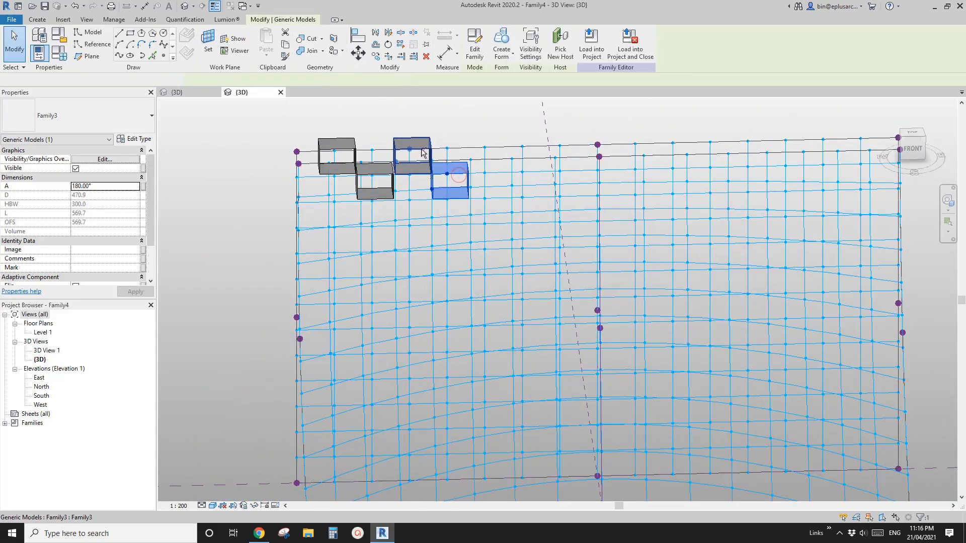
{"action": "left_click", "coordinate": [374, 180], "text": "ctrl"}
{"action": "left_click", "coordinate": [343, 151], "text": "ctrl"}
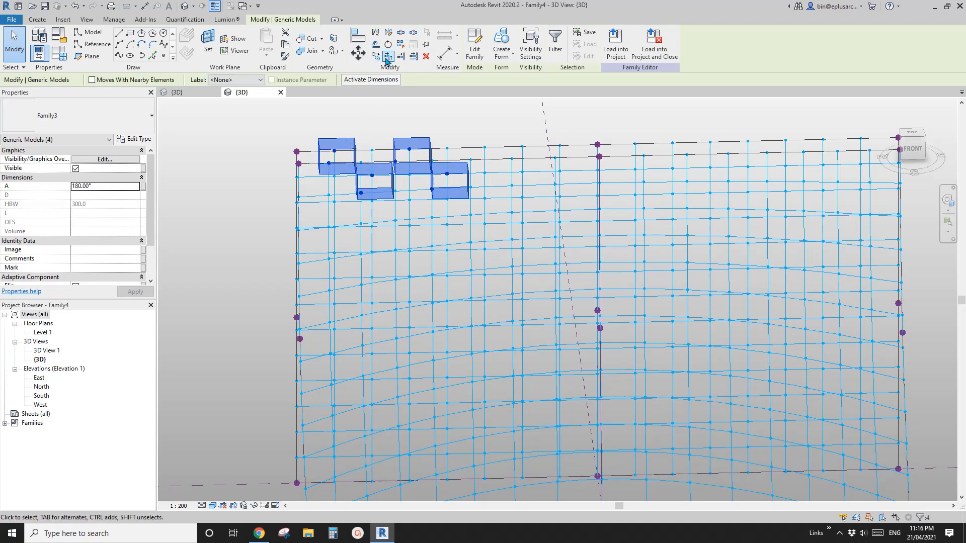
{"action": "left_click", "coordinate": [400, 45]}
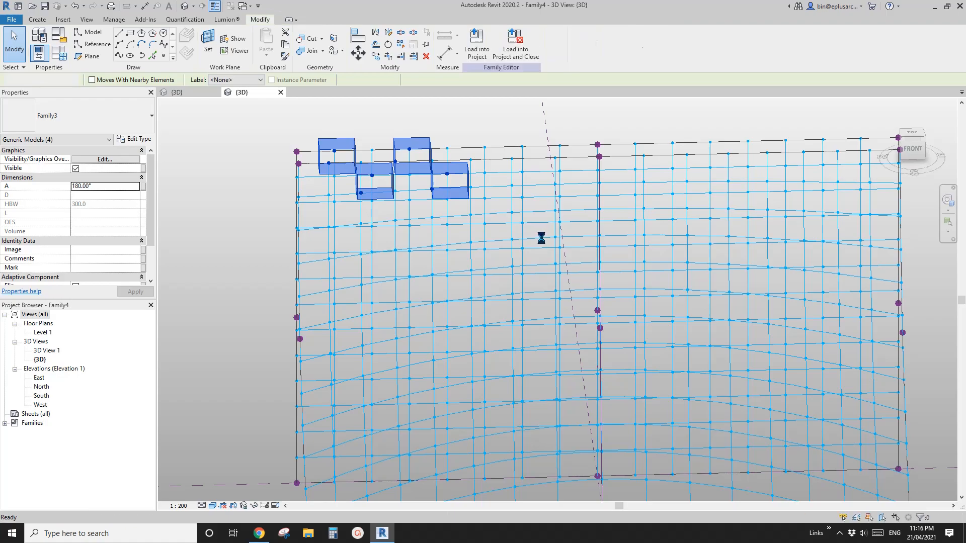
- Inspect the repeated boxes from the side and back, checking the staggered pattern along the top edge and outer column
{"action": "scroll", "coordinate": [574, 261], "scroll_direction": "down", "scroll_amount": 1}
{"action": "mouse_move", "coordinate": [574, 261]}
{"action": "middle_mouse_down"}
{"action": "mouse_move", "coordinate": [547, 224]}
{"action": "mouse_move", "coordinate": [598, 229]}
{"action": "mouse_move", "coordinate": [665, 216]}
{"action": "mouse_move", "coordinate": [647, 183]}
{"action": "mouse_move", "coordinate": [304, 220]}
{"action": "mouse_move", "coordinate": [675, 236]}
{"action": "mouse_move", "coordinate": [621, 276]}
{"action": "mouse_move", "coordinate": [598, 264]}
{"action": "middle_mouse_up"}
{"action": "scroll", "coordinate": [598, 229], "scroll_direction": "down", "scroll_amount": 2}
{"action": "scroll", "coordinate": [508, 241], "scroll_direction": "up", "scroll_amount": 3}
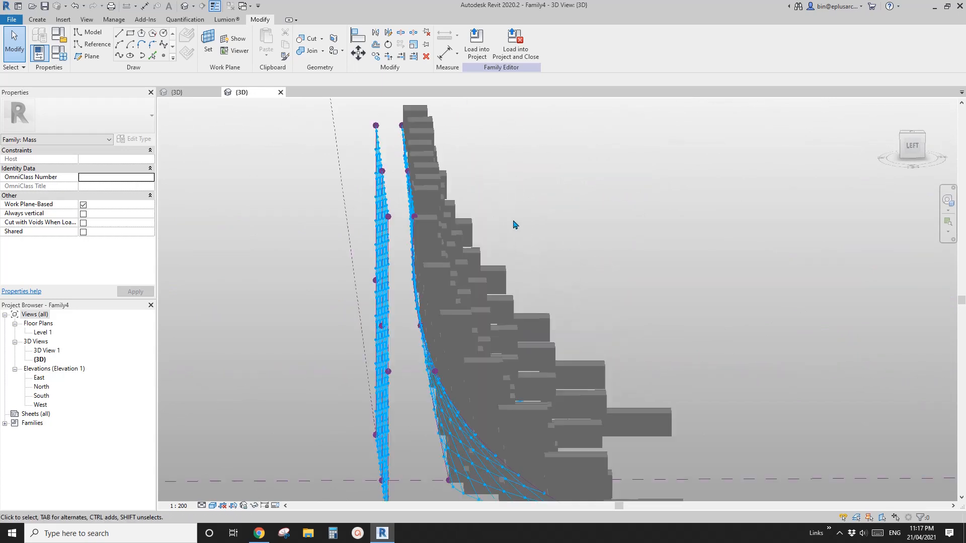
{"action": "middle_click_drag", "start_coordinate": [500, 205], "coordinate": [613, 250], "text": "shift"}
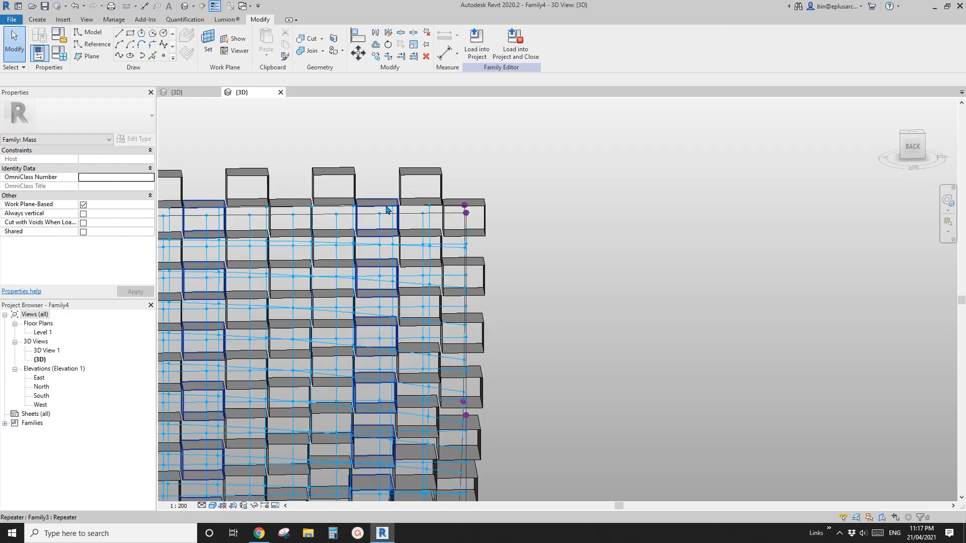
{"action": "scroll", "coordinate": [379, 216], "scroll_direction": "up", "scroll_amount": 2}
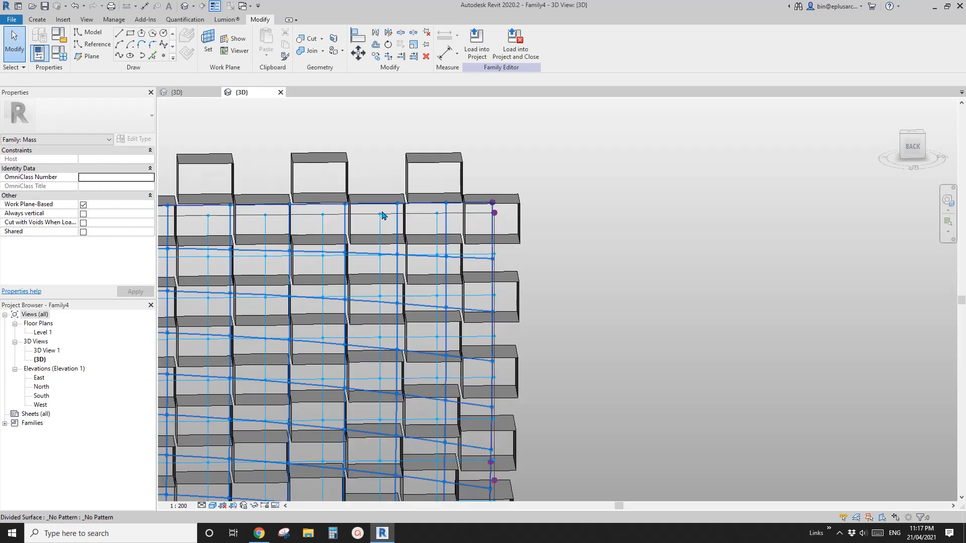
{"action": "scroll", "coordinate": [393, 214], "scroll_direction": "down", "scroll_amount": 1}
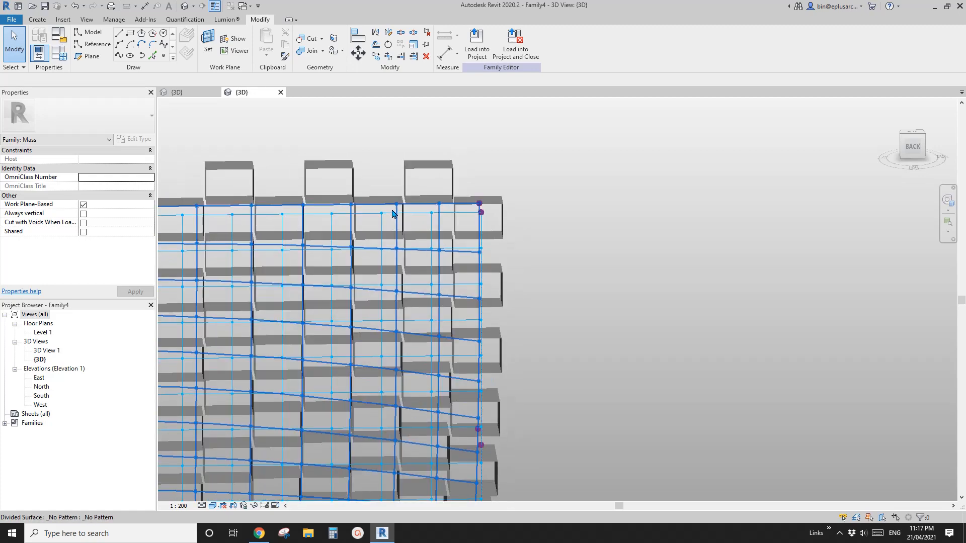
{"action": "middle_click_drag", "start_coordinate": [390, 220], "coordinate": [393, 223], "text": "shift"}
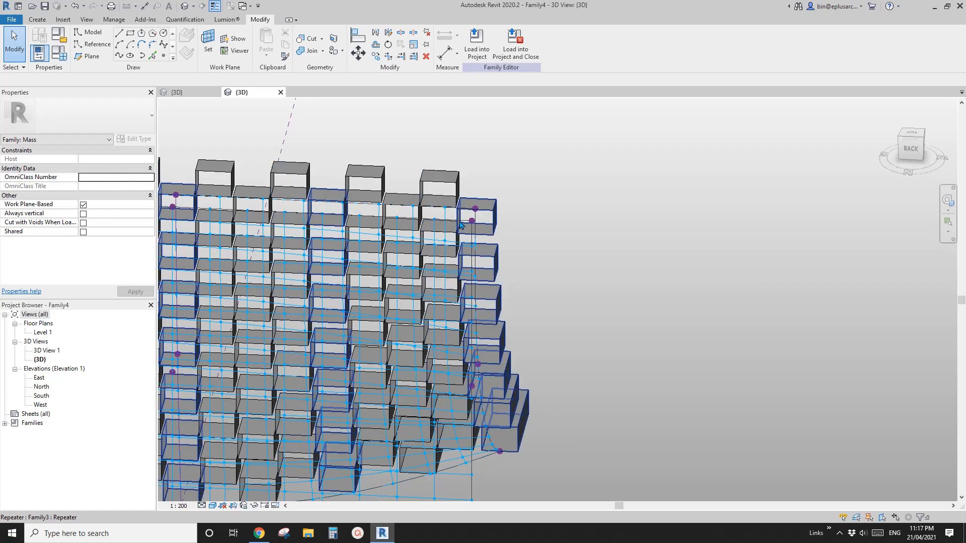
{"action": "middle_click_drag", "start_coordinate": [475, 214], "coordinate": [241, 173], "text": "shift"}
- Examine from the left side how the boxes' offset and depth vary with the gap between the two surfaces
{"action": "middle_click_drag", "start_coordinate": [338, 204], "coordinate": [481, 243], "text": "shift"}
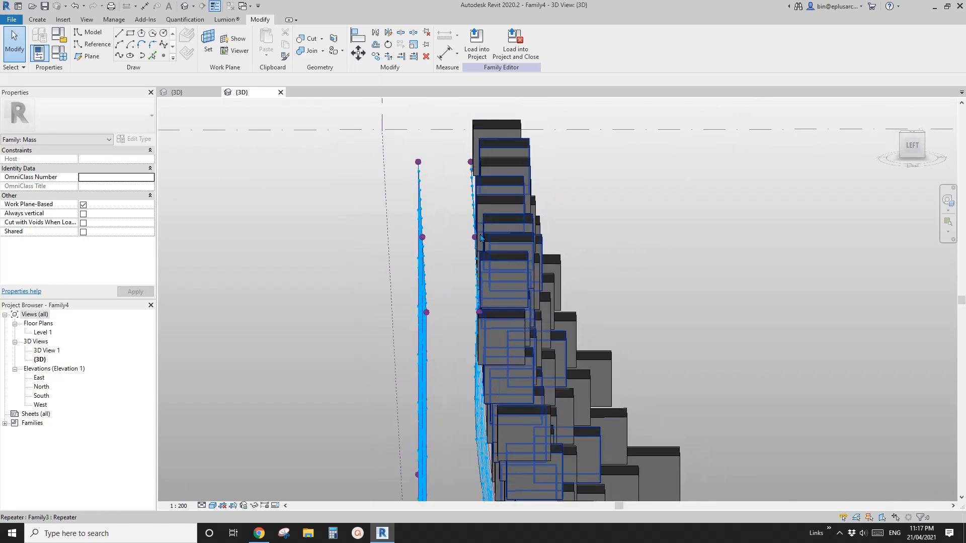
{"action": "scroll", "coordinate": [481, 243], "scroll_direction": "down", "scroll_amount": 3}
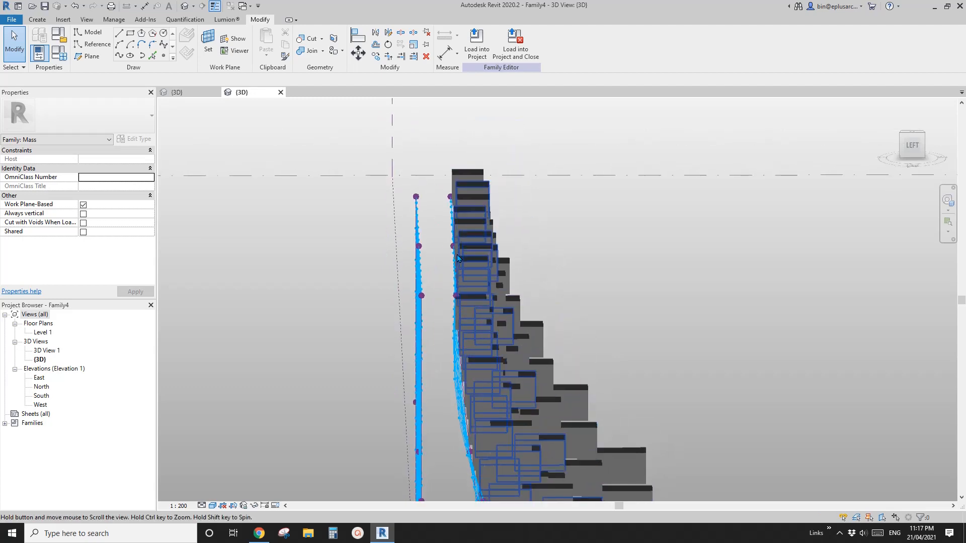
{"action": "middle_click_drag", "start_coordinate": [443, 276], "coordinate": [404, 244], "text": "shift"}
{"action": "scroll", "coordinate": [426, 275], "scroll_direction": "down", "scroll_amount": 1}
{"action": "mouse_move", "coordinate": [393, 196]}
{"action": "middle_mouse_down"}
{"action": "mouse_move", "coordinate": [403, 204]}
{"action": "mouse_move", "coordinate": [397, 159]}
{"action": "mouse_move", "coordinate": [427, 211]}
{"action": "mouse_move", "coordinate": [408, 227]}
{"action": "mouse_move", "coordinate": [410, 211]}
{"action": "middle_mouse_up"}
{"action": "scroll", "coordinate": [400, 187], "scroll_direction": "down", "scroll_amount": 2}
{"action": "scroll", "coordinate": [410, 225], "scroll_direction": "up", "scroll_amount": 4}
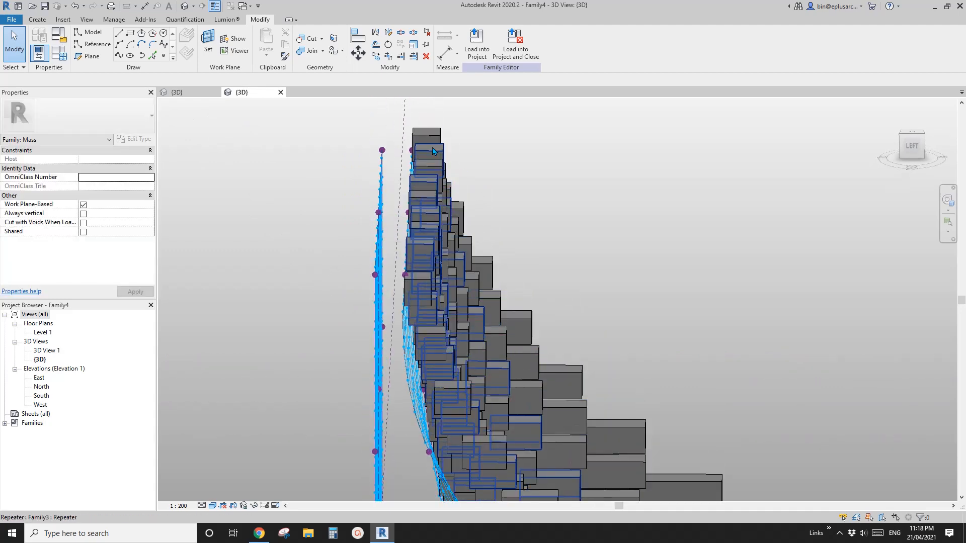
{"action": "middle_click_drag", "start_coordinate": [428, 237], "coordinate": [425, 198]}
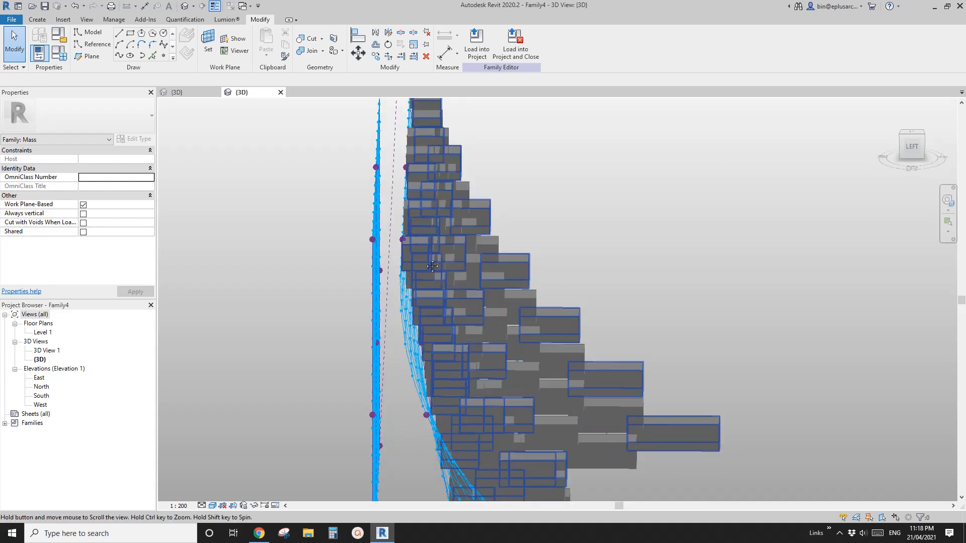
{"action": "middle_click_drag", "start_coordinate": [379, 157], "coordinate": [383, 190]}
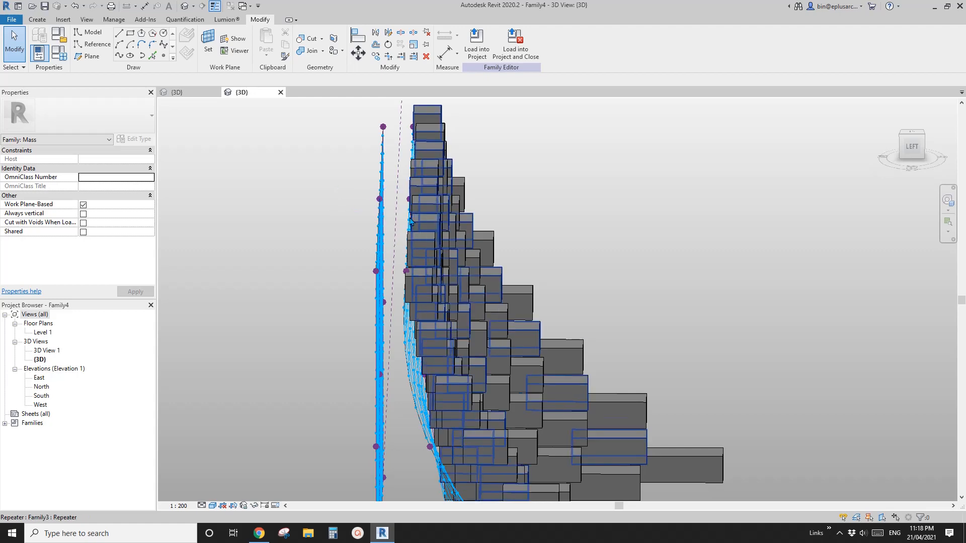
{"action": "middle_click_drag", "start_coordinate": [410, 220], "coordinate": [316, 203], "text": "shift"}
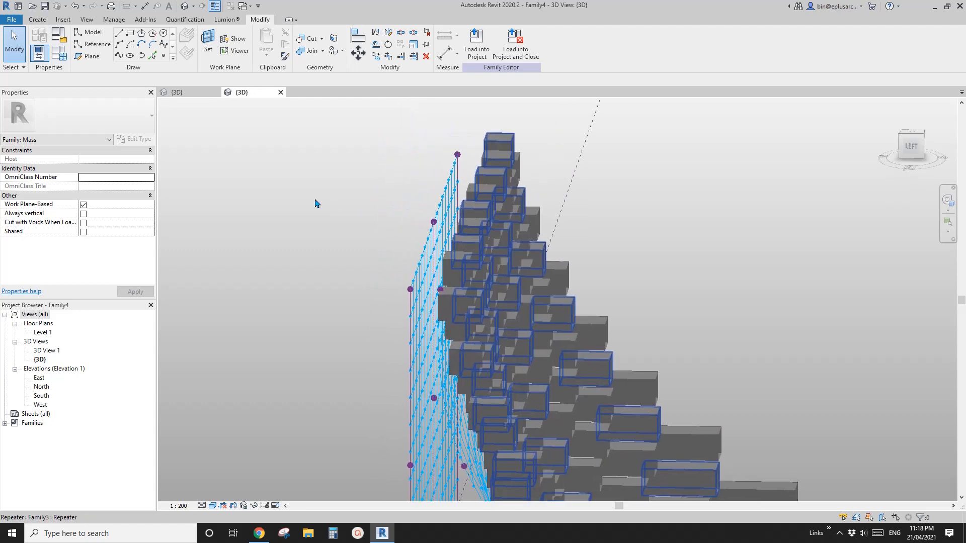
- Open the repeated box's family for editing and add an instance length parameter named Adj. L under Dimensions
{"action": "double_click", "coordinate": [459, 240]}
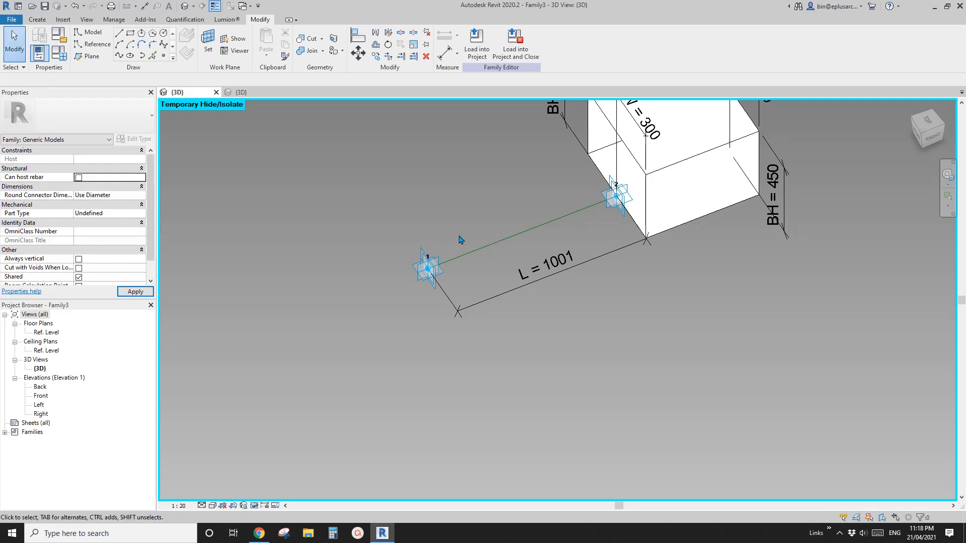
{"action": "scroll", "coordinate": [462, 273], "scroll_direction": "down", "scroll_amount": 2}
{"action": "middle_click_drag", "start_coordinate": [461, 273], "coordinate": [441, 363]}
{"action": "scroll", "coordinate": [487, 292], "scroll_direction": "up", "scroll_amount": 1}
{"action": "middle_click_drag", "start_coordinate": [488, 291], "coordinate": [455, 316]}
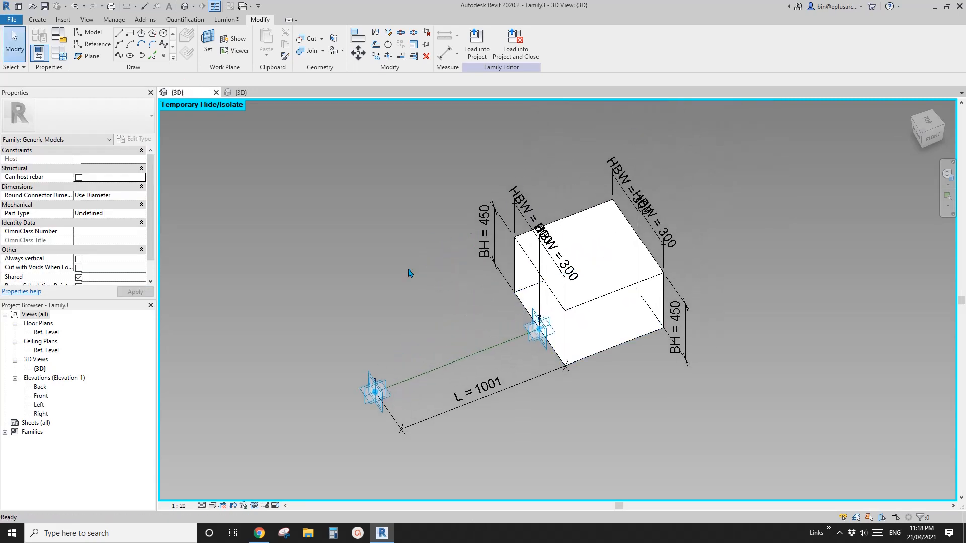
{"action": "left_click", "coordinate": [60, 53]}
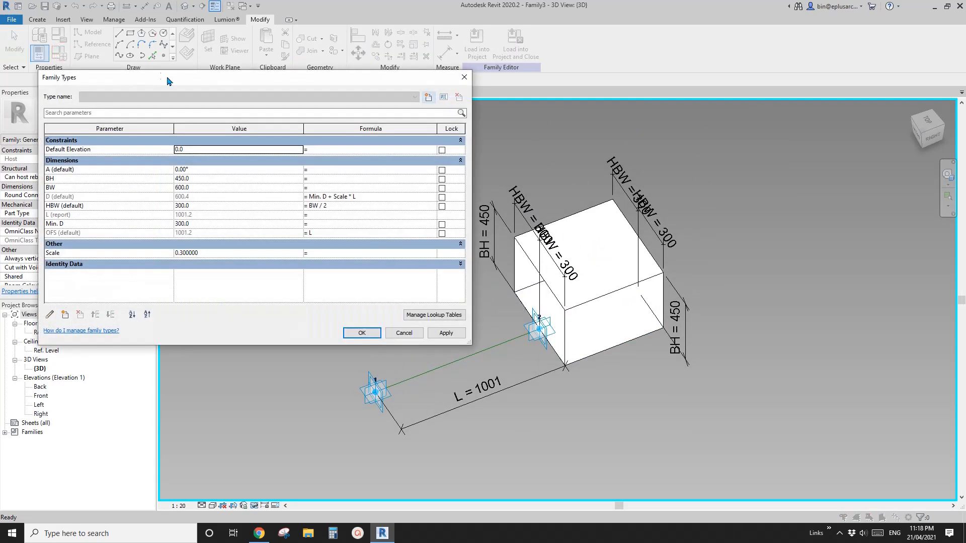
{"action": "left_click_drag", "start_coordinate": [168, 80], "coordinate": [173, 81]}
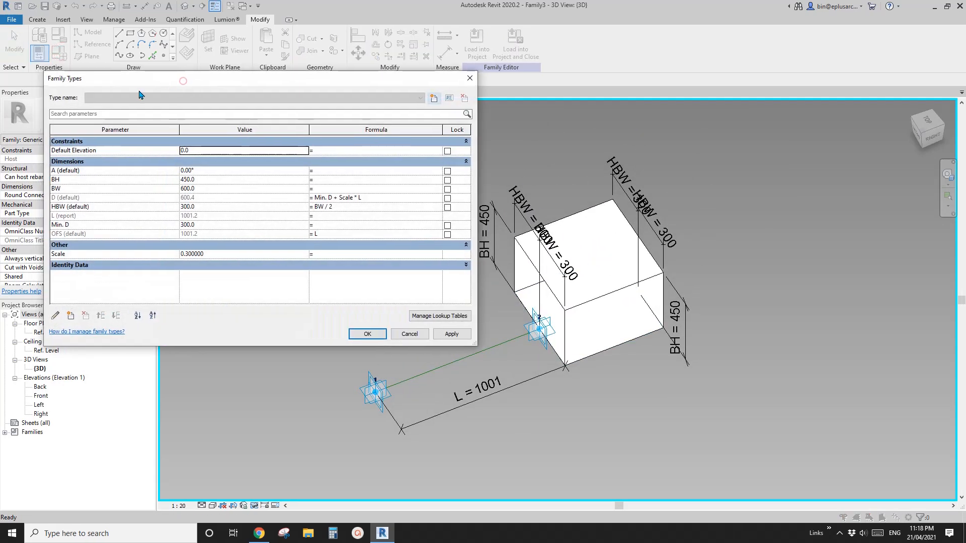
{"action": "left_click", "coordinate": [71, 316]}
{"action": "type", "text": "A"}
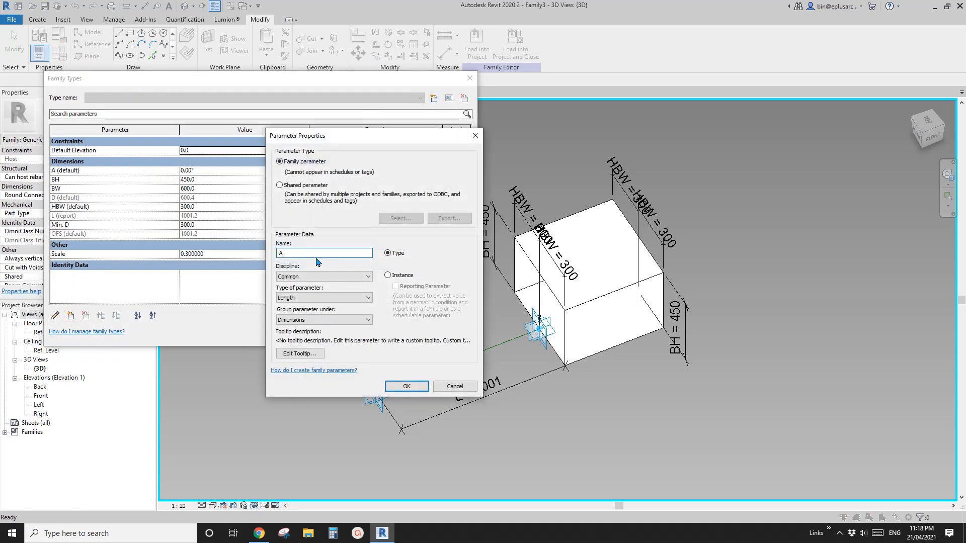
{"action": "type", "text": "D"}
{"action": "left_click", "coordinate": [394, 277]}
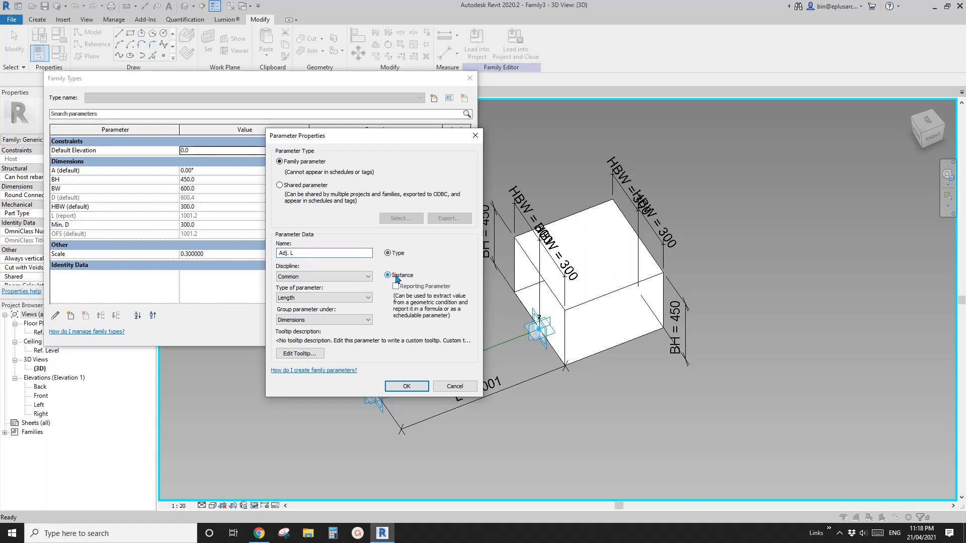
{"action": "left_click", "coordinate": [409, 386]}
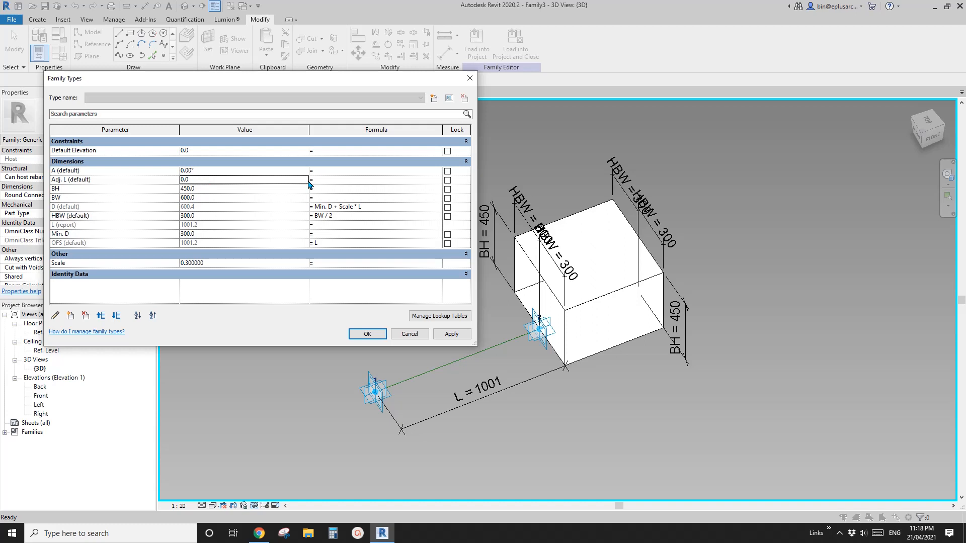
- Set the Adj. L formula to if((L - 500 mm) < 0 mm, 0 mm, L - 500 mm)
{"action": "left_click", "coordinate": [334, 180]}
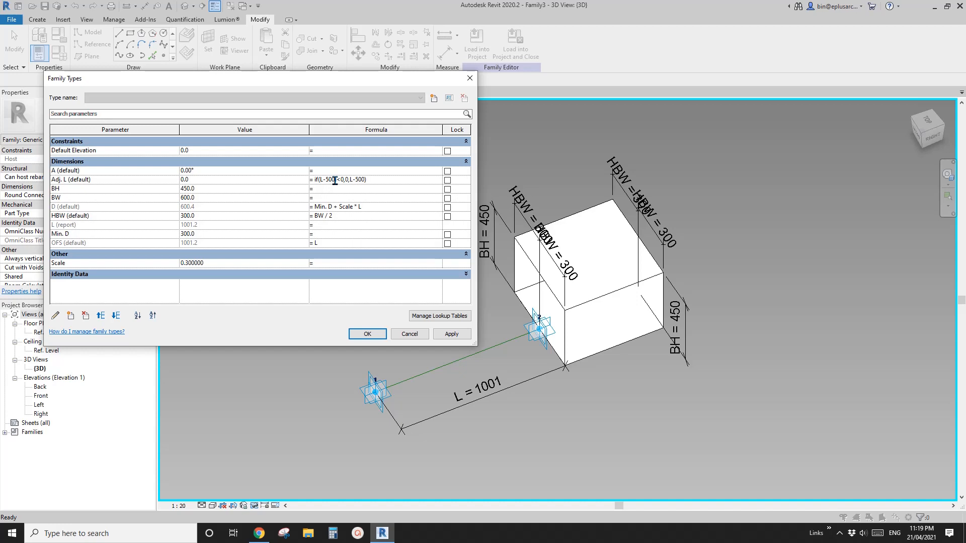
{"action": "left_click", "coordinate": [318, 180]}
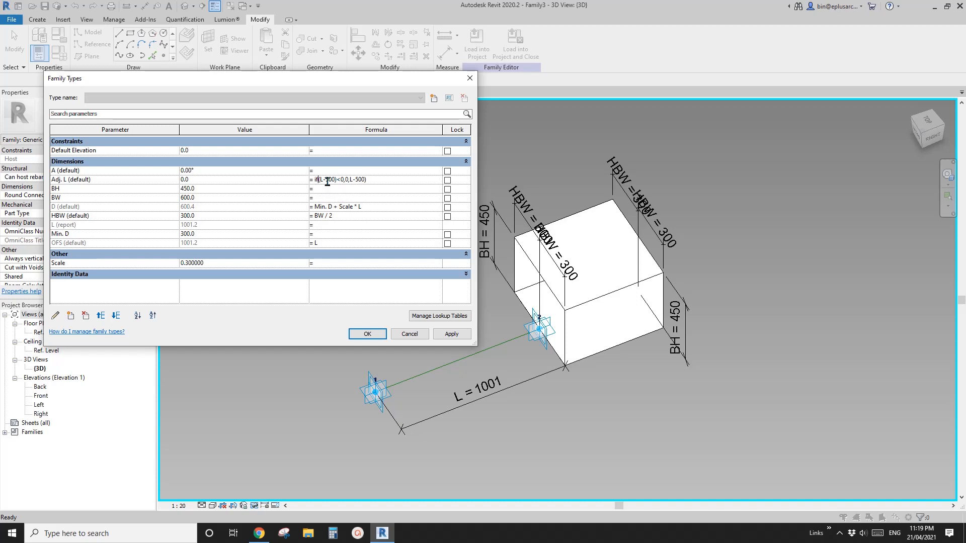
{"action": "type", "text": "("}
{"action": "left_click", "coordinate": [383, 190]}
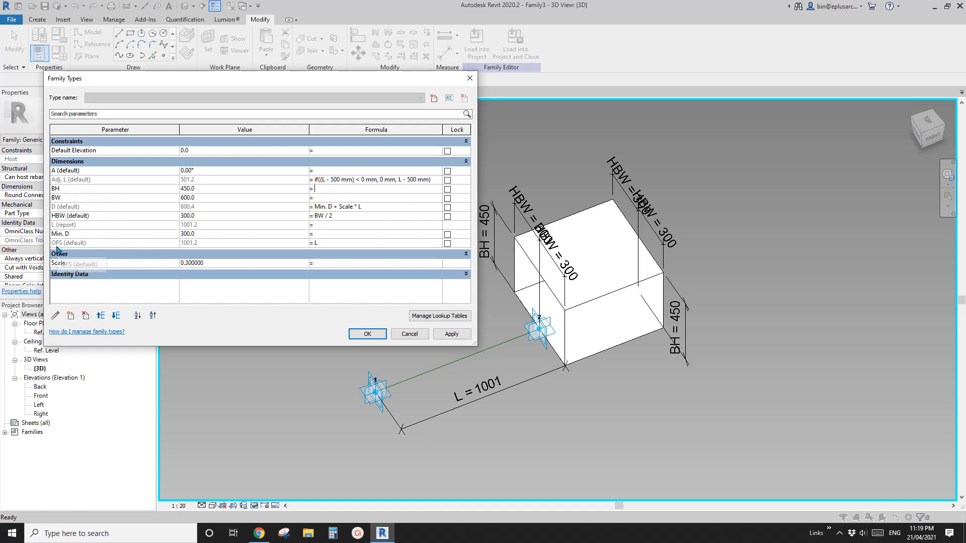
- Set the OFS formula to Adj. L and D to Min. D + Scale * Adj. L, and reload the family over the existing version
{"action": "double_click", "coordinate": [316, 243]}
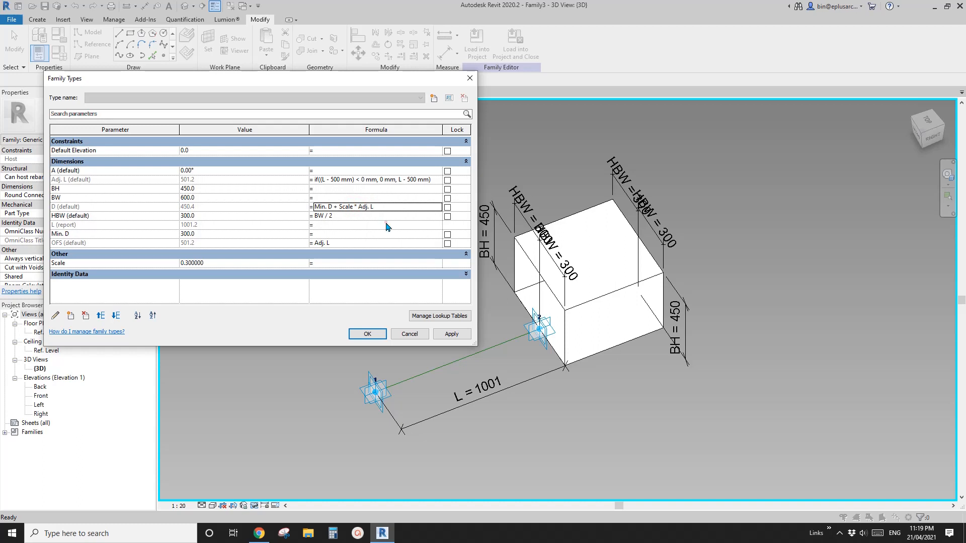
{"action": "left_click", "coordinate": [368, 335]}
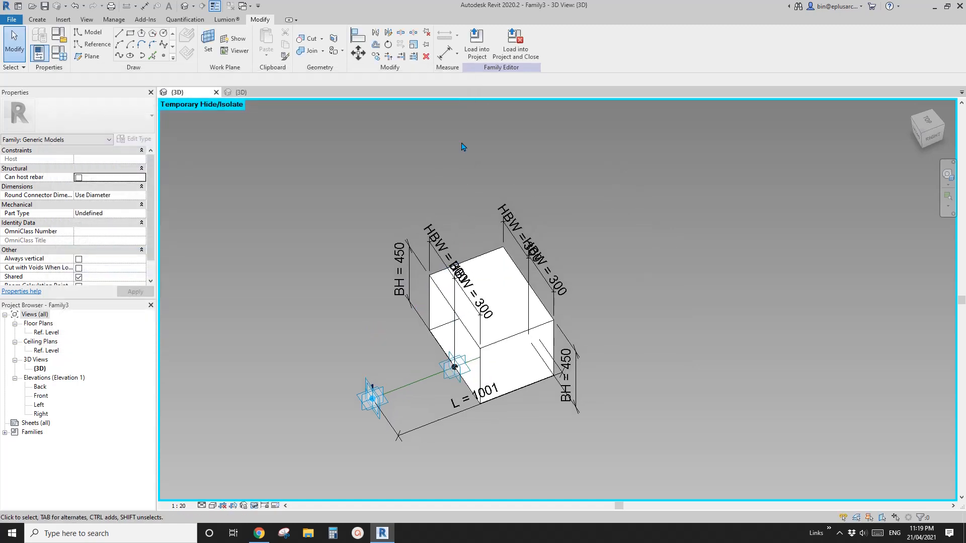
{"action": "left_click", "coordinate": [474, 39]}
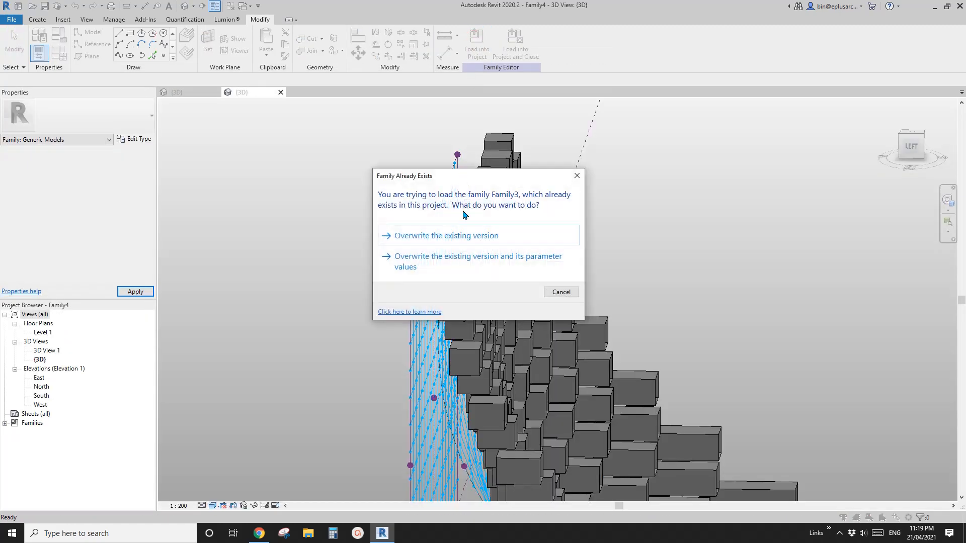
{"action": "left_click", "coordinate": [465, 239]}
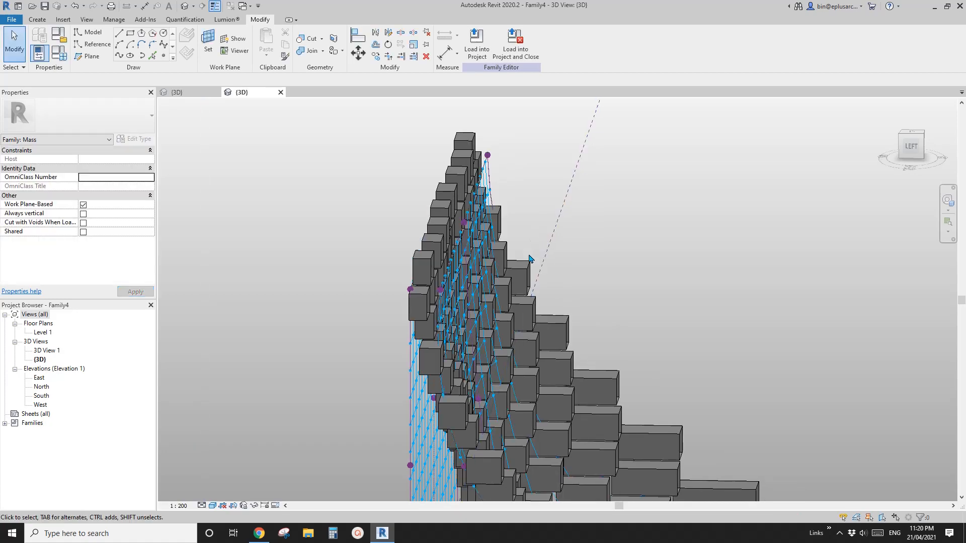
{"action": "middle_click_drag", "start_coordinate": [547, 242], "coordinate": [460, 253], "text": "shift"}
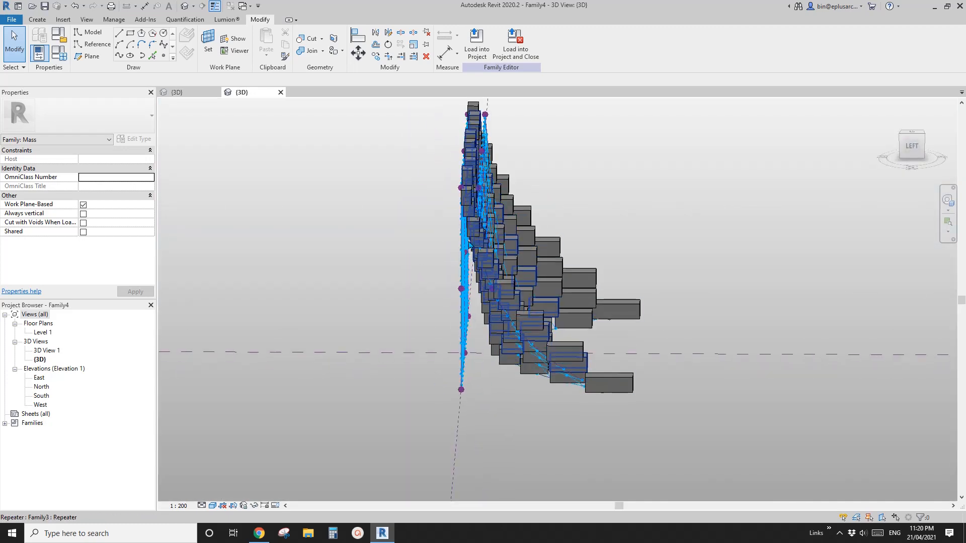
{"action": "scroll", "coordinate": [470, 201], "scroll_direction": "up", "scroll_amount": 1}
{"action": "middle_click_drag", "start_coordinate": [472, 201], "coordinate": [468, 292]}
{"action": "scroll", "coordinate": [479, 183], "scroll_direction": "up", "scroll_amount": 3}
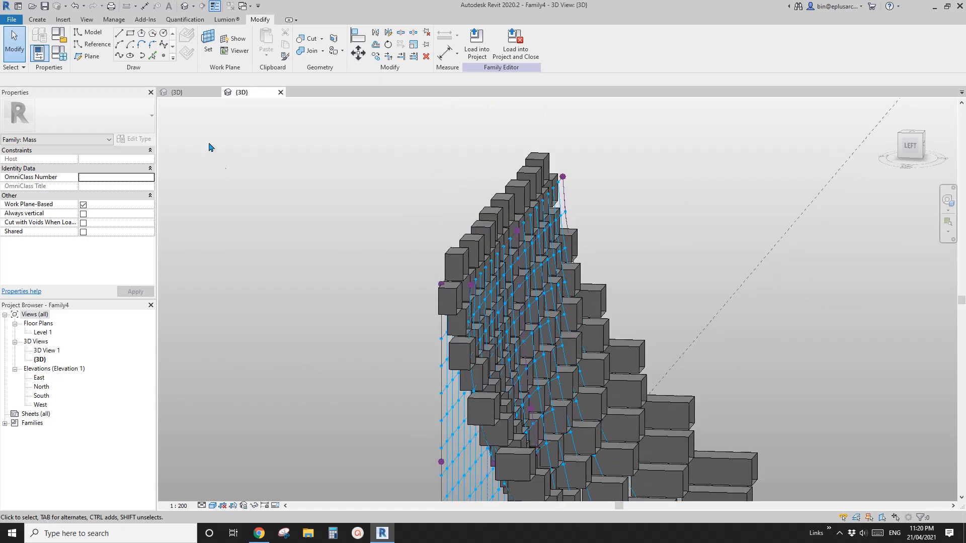
- Change the deduction in the box family's Adj. L formula to 550 mm and reload the family, overwriting the existing version
{"action": "left_click", "coordinate": [196, 94]}
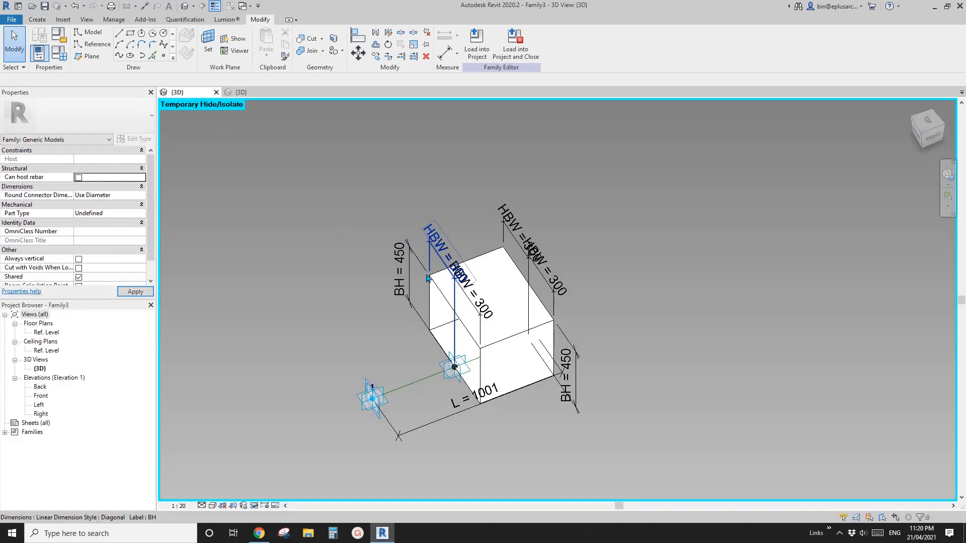
{"action": "left_click", "coordinate": [59, 52]}
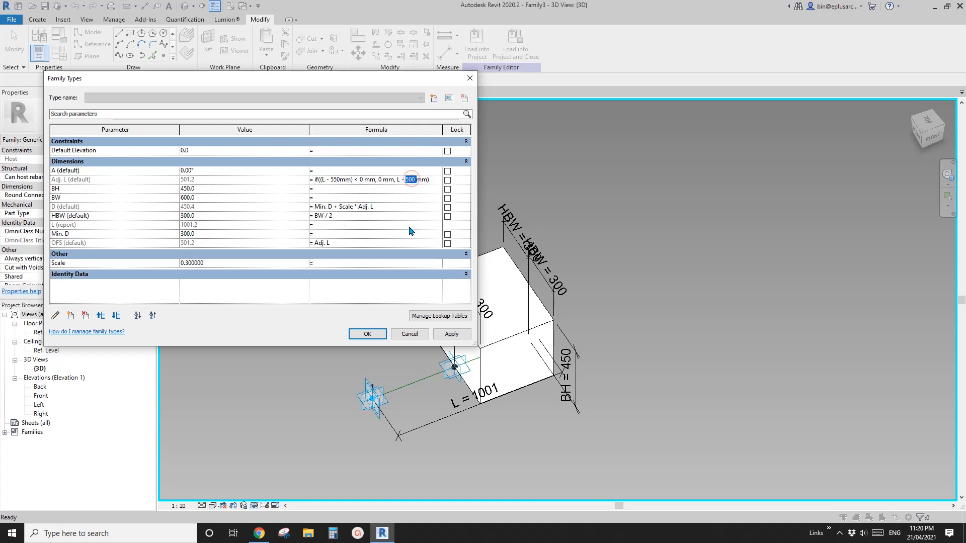
{"action": "left_click", "coordinate": [367, 334]}
{"action": "left_click", "coordinate": [482, 41]}
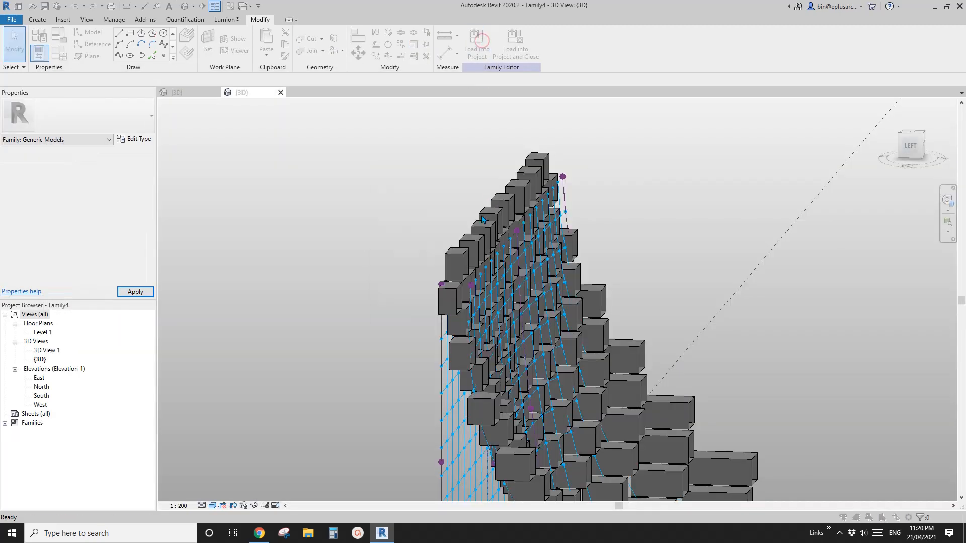
{"action": "left_click", "coordinate": [481, 237]}
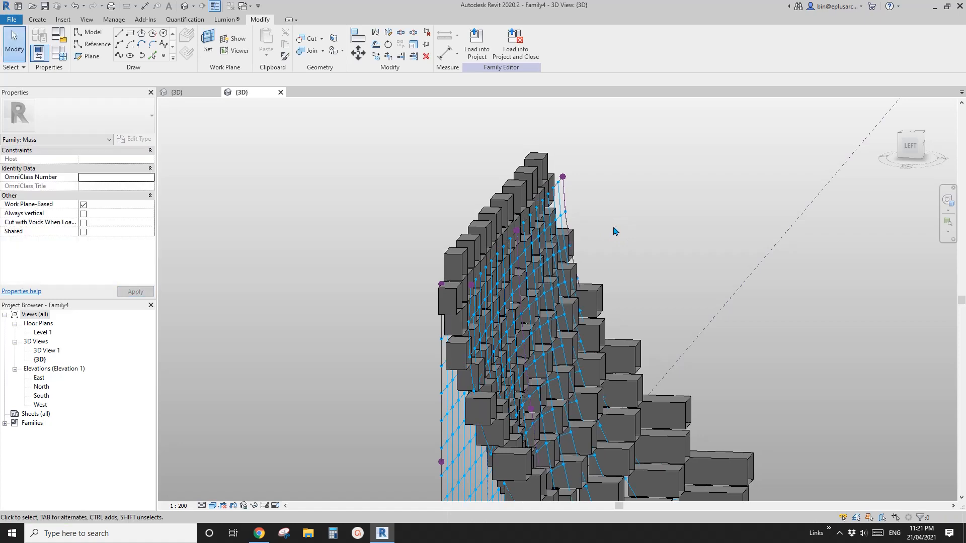
- Examine the updated boxes from the side and in perspective, comparing their offset and depth across the two surfaces
{"action": "middle_click_drag", "start_coordinate": [593, 267], "coordinate": [564, 291], "text": "shift"}
{"action": "scroll", "coordinate": [518, 249], "scroll_direction": "up", "scroll_amount": 3}
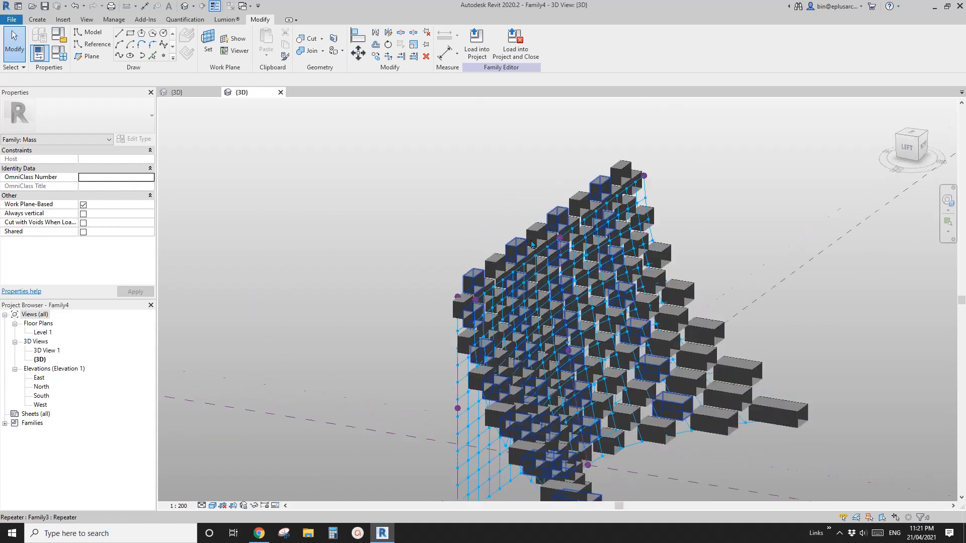
{"action": "scroll", "coordinate": [518, 248], "scroll_direction": "down", "scroll_amount": 3}
{"action": "middle_click_drag", "start_coordinate": [519, 248], "coordinate": [553, 269], "text": "shift"}
{"action": "scroll", "coordinate": [544, 221], "scroll_direction": "up", "scroll_amount": 2}
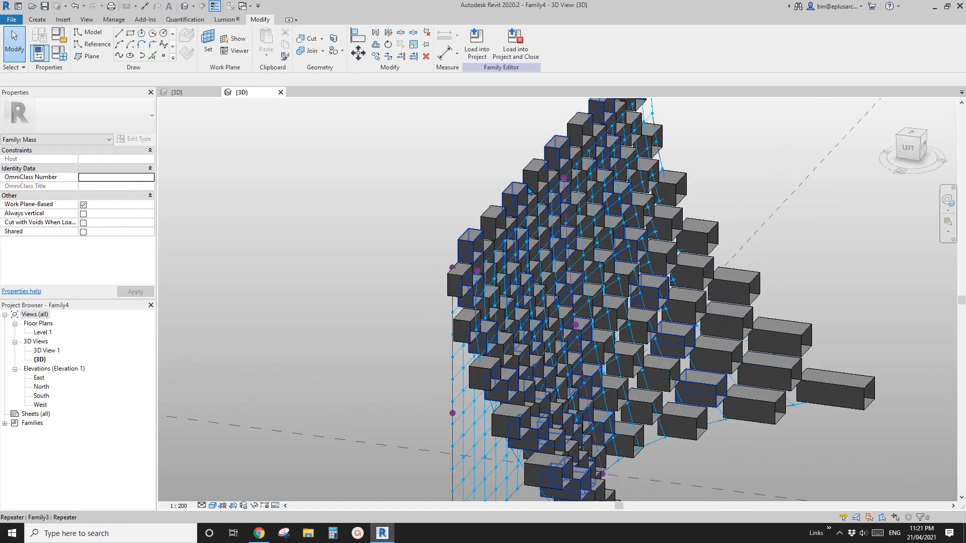
{"action": "middle_click_drag", "start_coordinate": [540, 227], "coordinate": [551, 190], "text": "shift"}
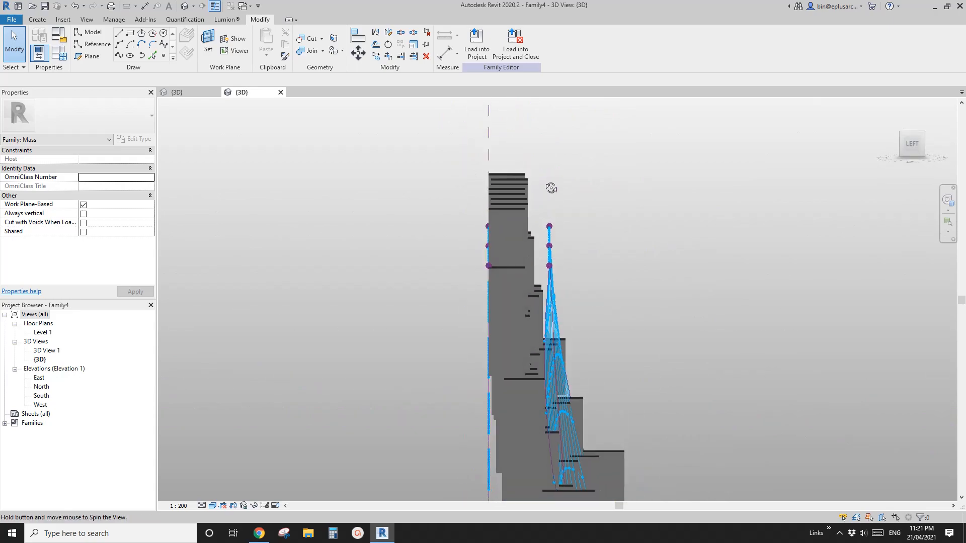
{"action": "middle_click_drag", "start_coordinate": [520, 234], "coordinate": [693, 272], "text": "shift"}
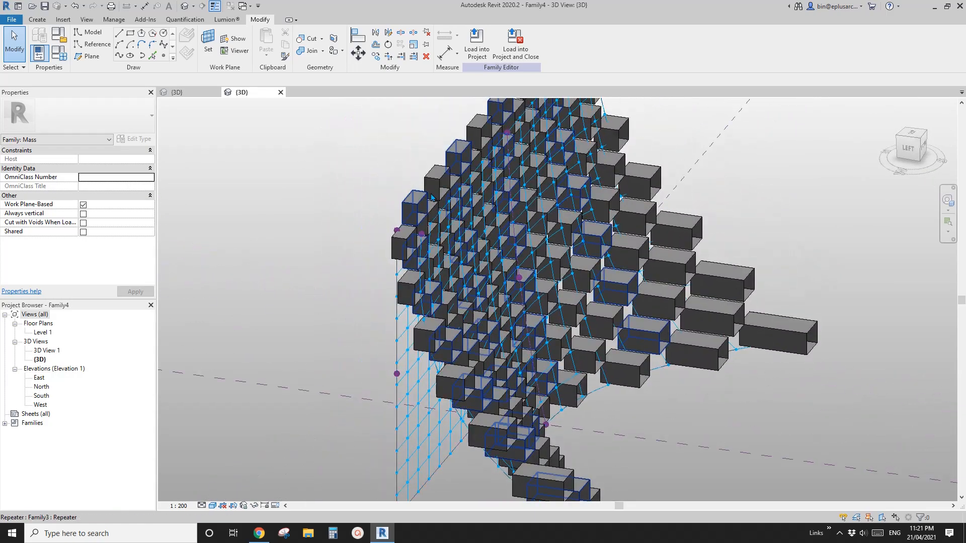
{"action": "middle_click_drag", "start_coordinate": [722, 337], "coordinate": [678, 314]}
- Review the box repeater's type parameters, including BH, BW, Min. D and Scale, without changing them
{"action": "left_click", "coordinate": [658, 324]}
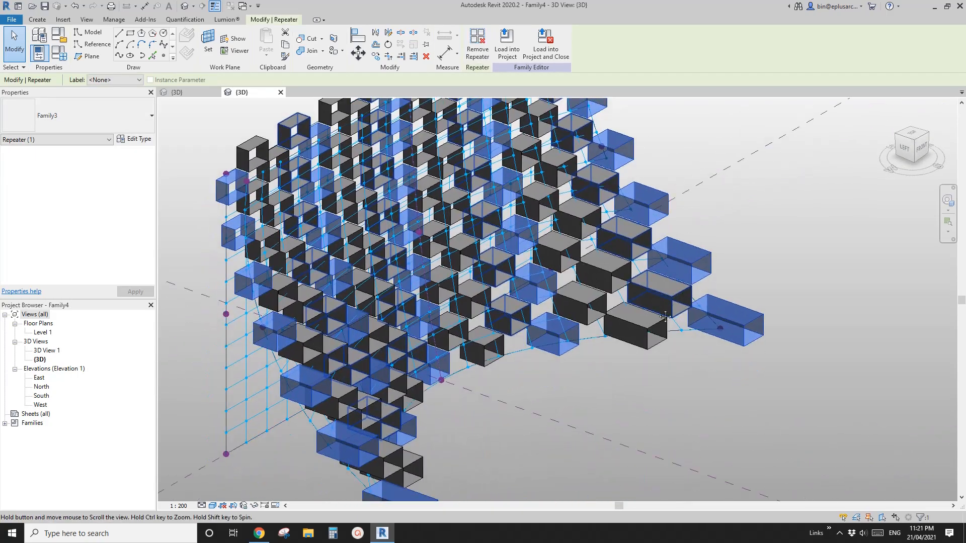
{"action": "left_click", "coordinate": [141, 143]}
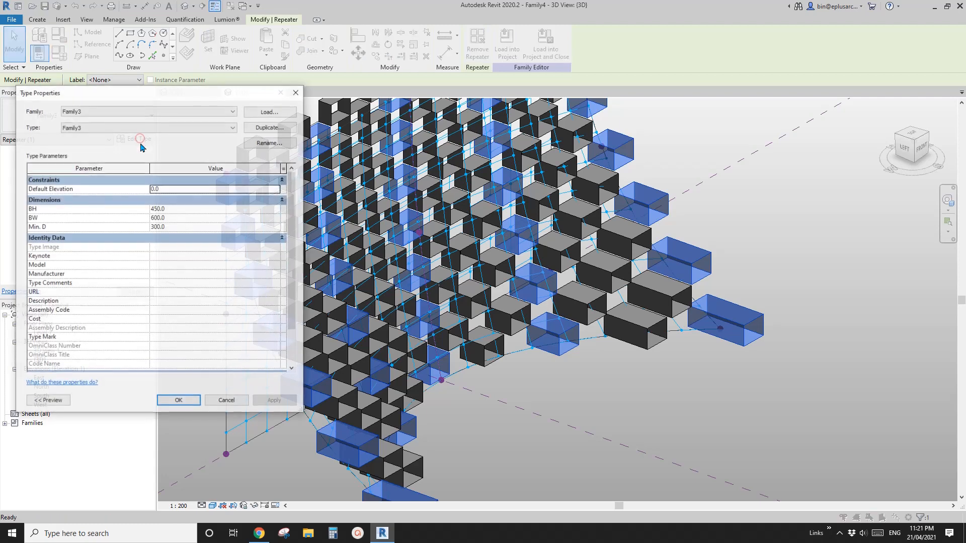
{"action": "scroll", "coordinate": [200, 284], "scroll_direction": "down", "scroll_amount": 1}
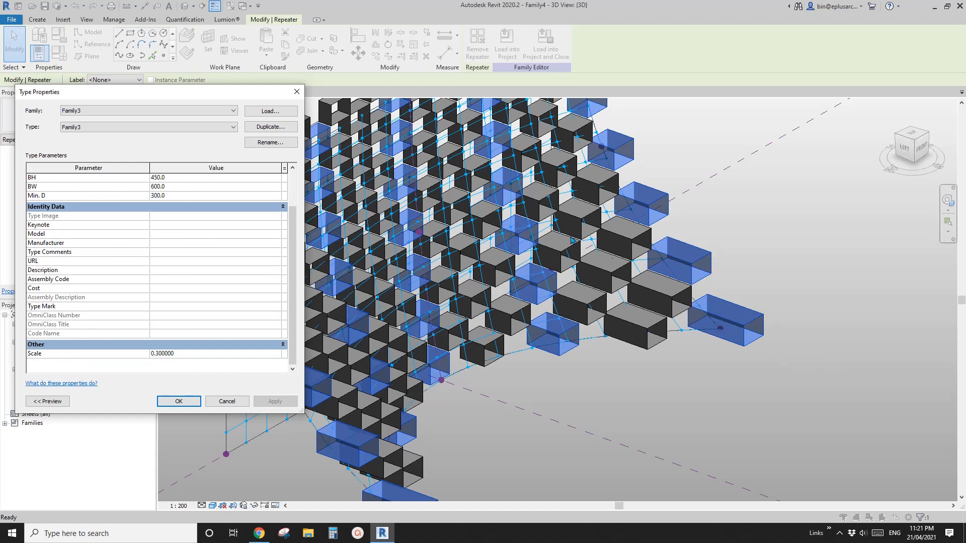
{"action": "left_click", "coordinate": [297, 92]}
{"action": "scroll", "coordinate": [566, 293], "scroll_direction": "down", "scroll_amount": 3}
{"action": "key", "text": "Escape"}
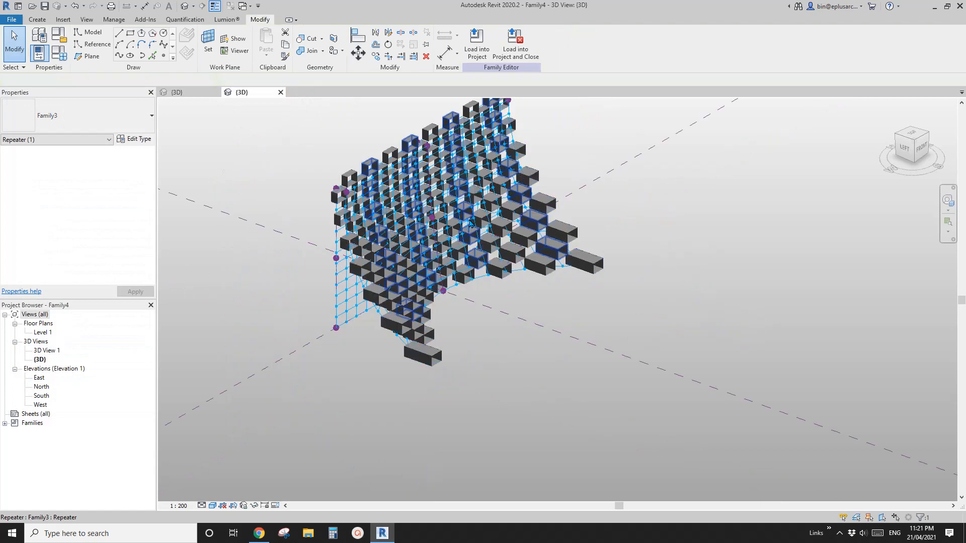
- Examine the whole box array from the left side, focusing on the flat divided surface behind the boxes
{"action": "middle_click_drag", "start_coordinate": [643, 226], "coordinate": [557, 326], "text": "shift"}
{"action": "middle_click_drag", "start_coordinate": [475, 272], "coordinate": [500, 272], "text": "shift"}
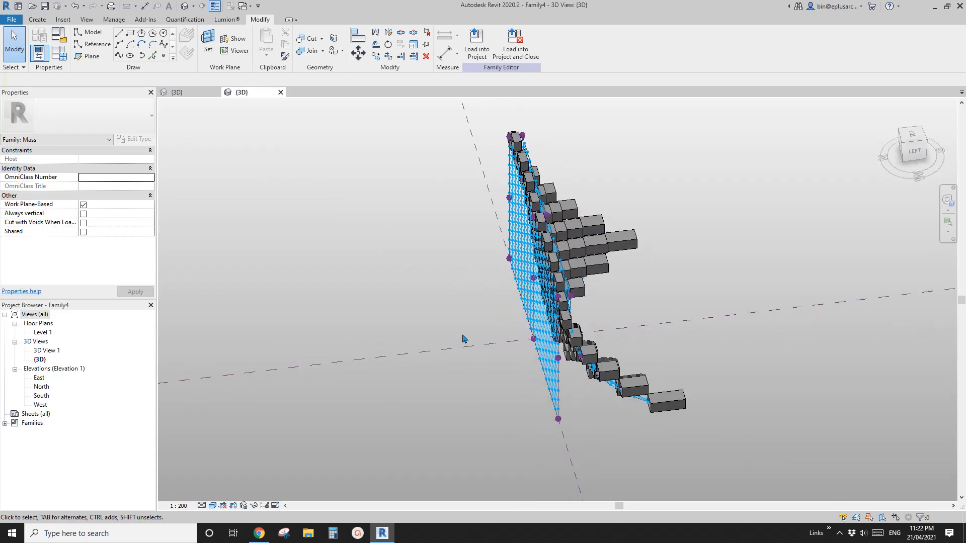
{"action": "middle_click_drag", "start_coordinate": [487, 324], "coordinate": [523, 322], "text": "shift"}
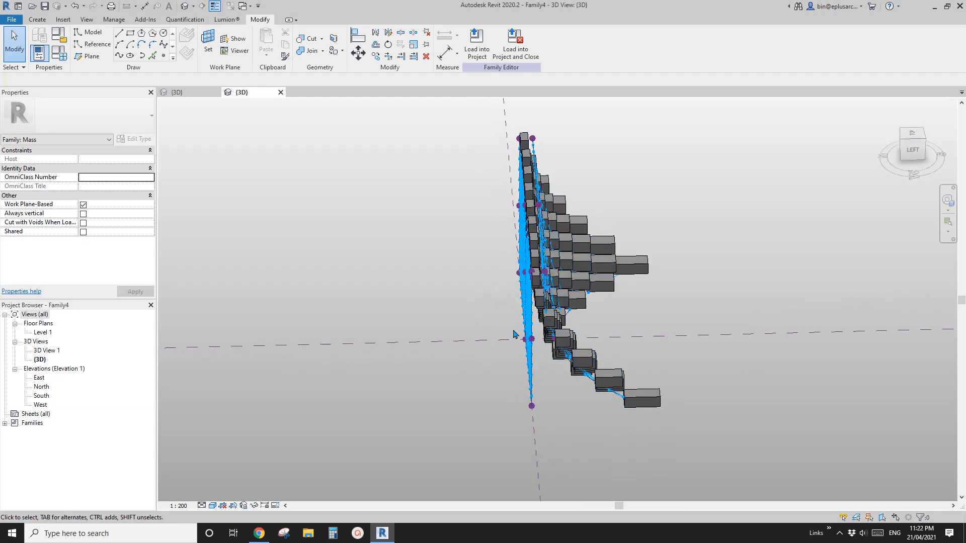
{"action": "middle_click_drag", "start_coordinate": [525, 334], "coordinate": [531, 354], "text": "shift"}
{"action": "scroll", "coordinate": [531, 355], "scroll_direction": "up", "scroll_amount": 3}
{"action": "left_click", "coordinate": [531, 358]}
{"action": "scroll", "coordinate": [523, 349], "scroll_direction": "down", "scroll_amount": 3}
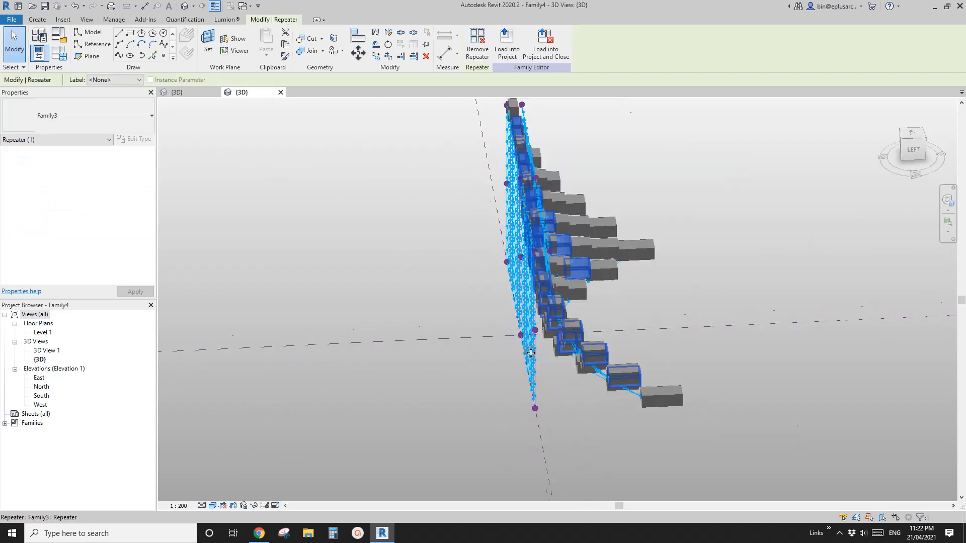
{"action": "left_click", "coordinate": [511, 339]}
{"action": "middle_click_drag", "start_coordinate": [512, 339], "coordinate": [510, 344], "text": "shift"}
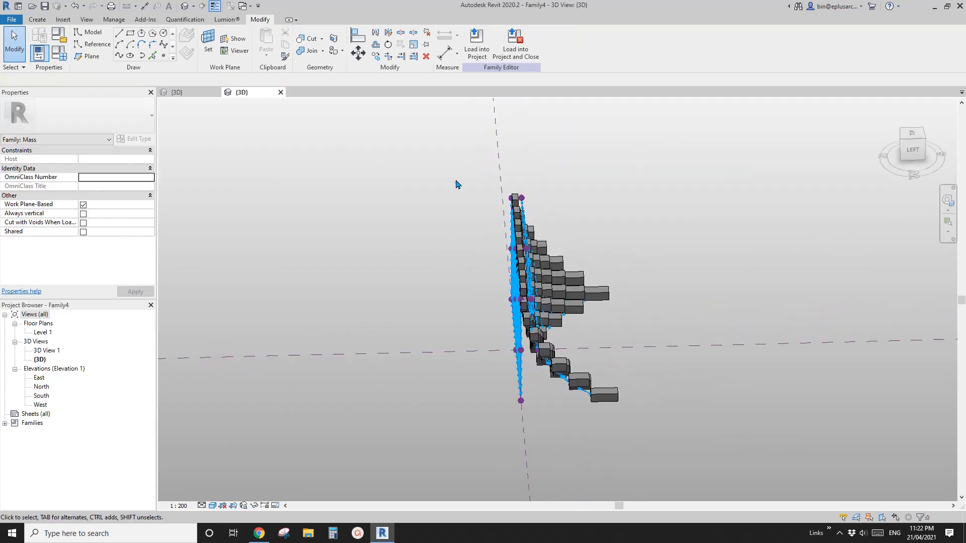
- Copy the rear flat divided surface with its reference points 500 mm away from the box array
{"action": "left_click_drag", "start_coordinate": [446, 158], "coordinate": [517, 404]}
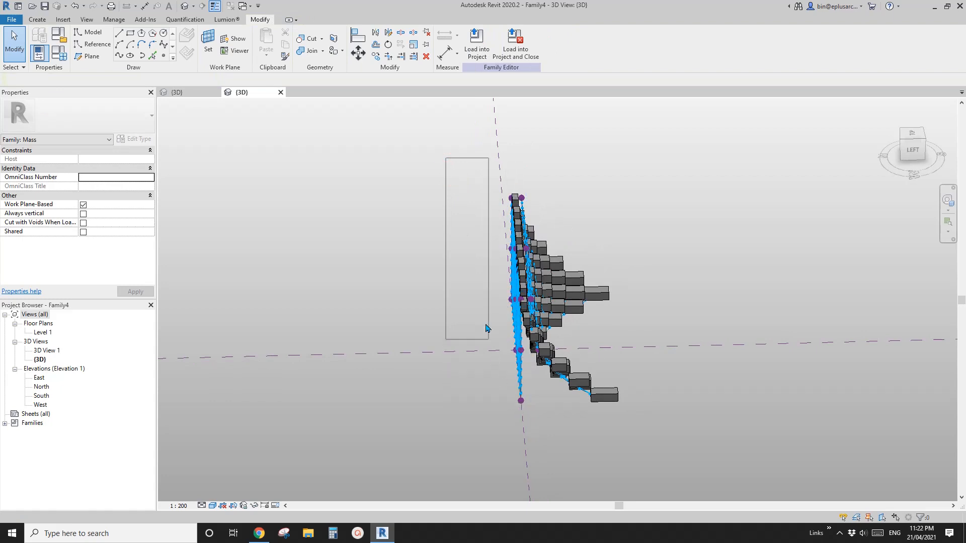
{"action": "left_click_drag", "start_coordinate": [486, 324], "coordinate": [487, 318]}
{"action": "middle_click_drag", "start_coordinate": [487, 317], "coordinate": [483, 282], "text": "shift"}
{"action": "left_click_drag", "start_coordinate": [462, 169], "coordinate": [521, 422]}
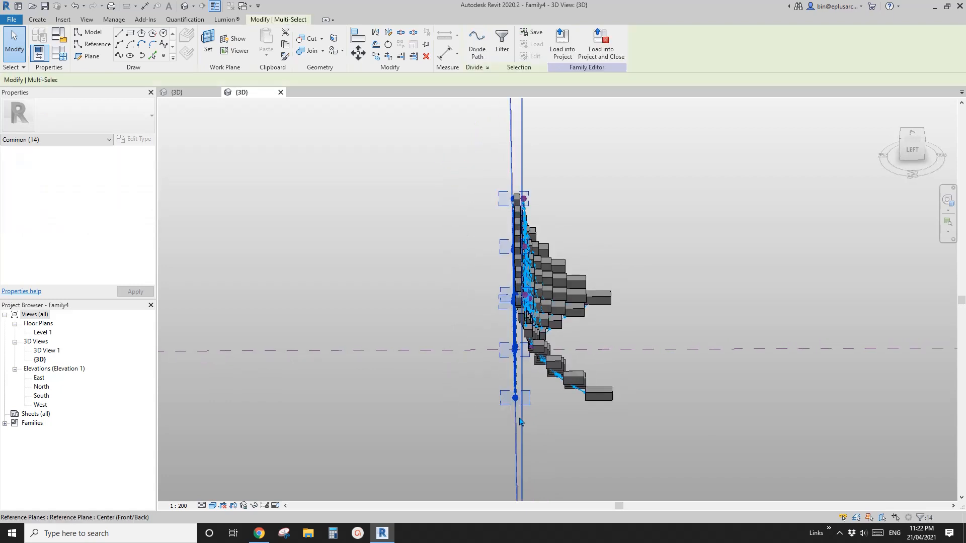
{"action": "middle_click_drag", "start_coordinate": [522, 422], "coordinate": [502, 400], "text": "shift"}
{"action": "key", "text": "c"}
{"action": "key", "text": "o"}
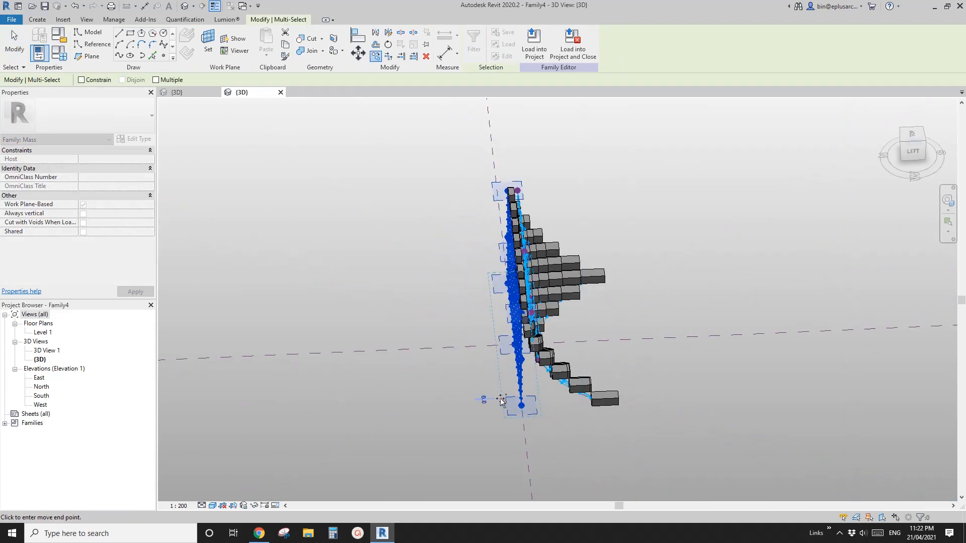
{"action": "type", "text": "5"}
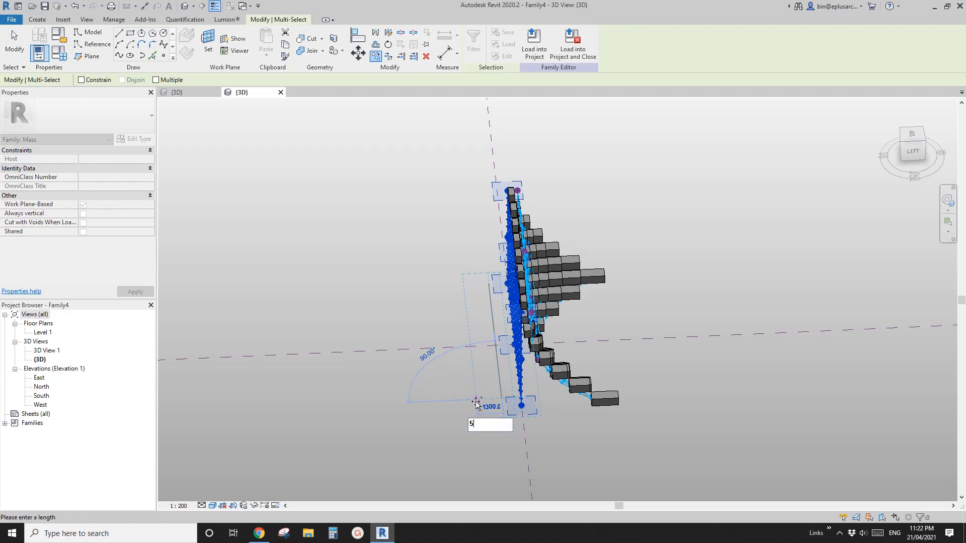
{"action": "type", "text": "00"}
{"action": "key", "text": "Return"}
{"action": "middle_click_drag", "start_coordinate": [477, 394], "coordinate": [519, 370], "text": "shift"}
{"action": "scroll", "coordinate": [520, 372], "scroll_direction": "up", "scroll_amount": 3}
{"action": "key", "text": "Escape"}
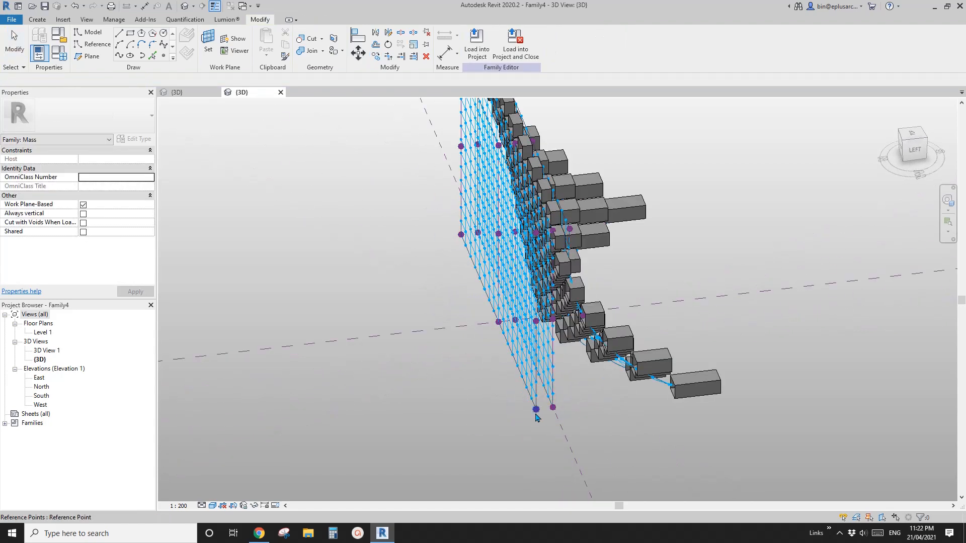
- Pull the base and mid-height points of the copied surface's central profile outward, bulging the base far more strongly
{"action": "left_click", "coordinate": [498, 326]}
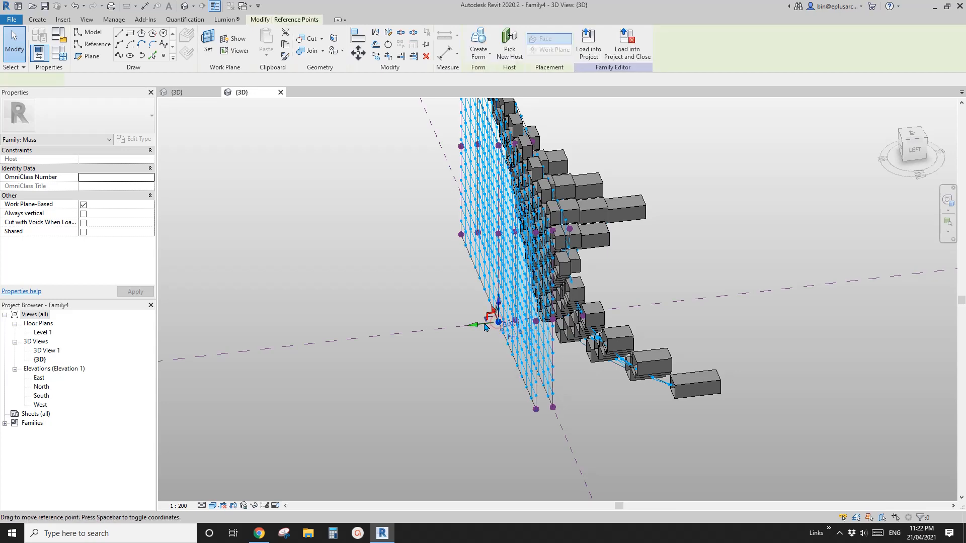
{"action": "left_click_drag", "start_coordinate": [498, 326], "coordinate": [346, 343]}
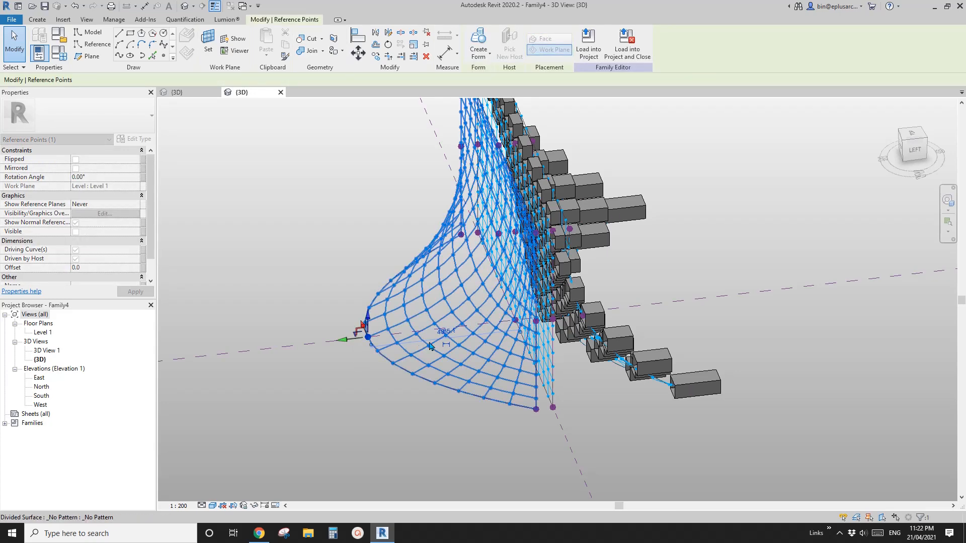
{"action": "middle_click_drag", "start_coordinate": [346, 343], "coordinate": [483, 267], "text": "shift"}
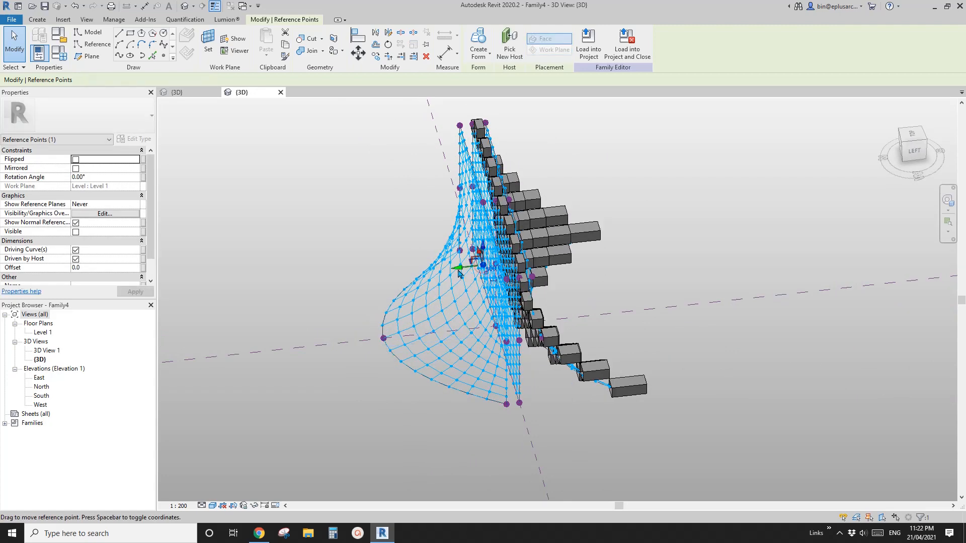
{"action": "left_click_drag", "start_coordinate": [483, 266], "coordinate": [449, 272]}
{"action": "left_click_drag", "start_coordinate": [460, 329], "coordinate": [460, 330]}
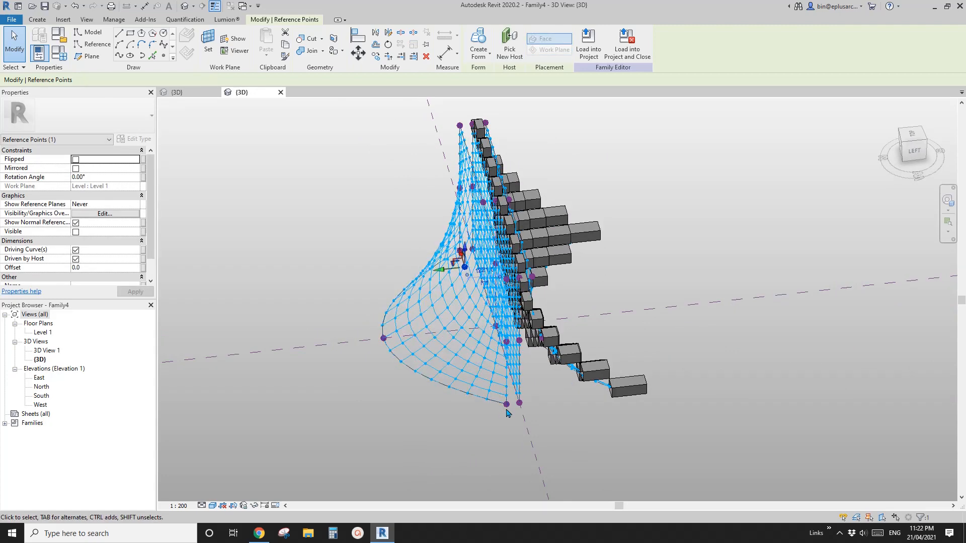
- Pull the copied surface's side-edge points, including both base corners, slightly away from the flat surface
{"action": "left_click", "coordinate": [506, 403]}
{"action": "left_click_drag", "start_coordinate": [487, 401], "coordinate": [478, 402]}
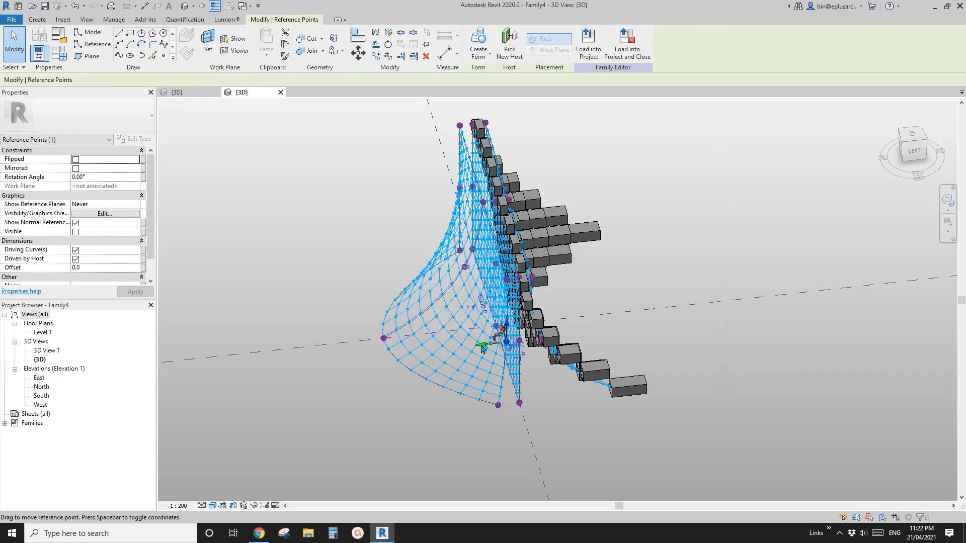
{"action": "middle_click_drag", "start_coordinate": [503, 332], "coordinate": [507, 392], "text": "shift"}
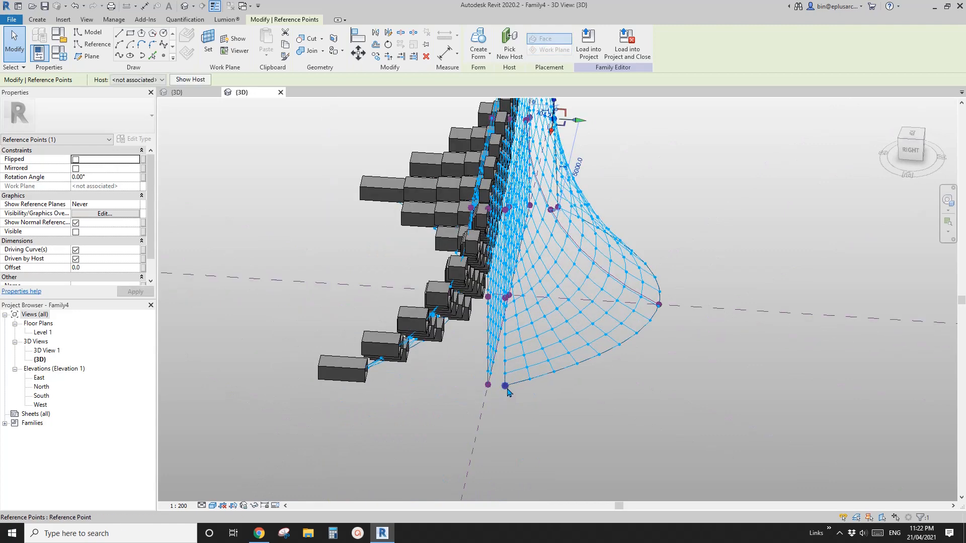
{"action": "left_click", "coordinate": [506, 388]}
{"action": "left_click_drag", "start_coordinate": [542, 385], "coordinate": [546, 303]}
{"action": "scroll", "coordinate": [547, 304], "scroll_direction": "down", "scroll_amount": 2}
{"action": "left_click", "coordinate": [565, 346]}
{"action": "middle_click_drag", "start_coordinate": [565, 345], "coordinate": [541, 377], "text": "shift"}
{"action": "middle_click_drag", "start_coordinate": [487, 290], "coordinate": [616, 142], "text": "shift"}
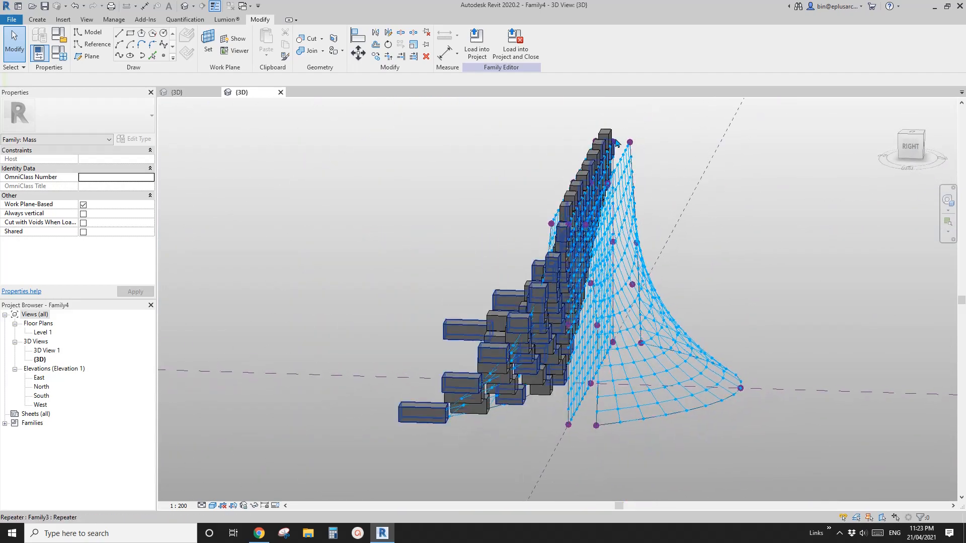
- Clear the existing box repeaters from the view, leaving only the divided surfaces and their reference points
{"action": "left_click", "coordinate": [615, 142]}
{"action": "key", "text": "h"}
{"action": "key", "text": "i"}
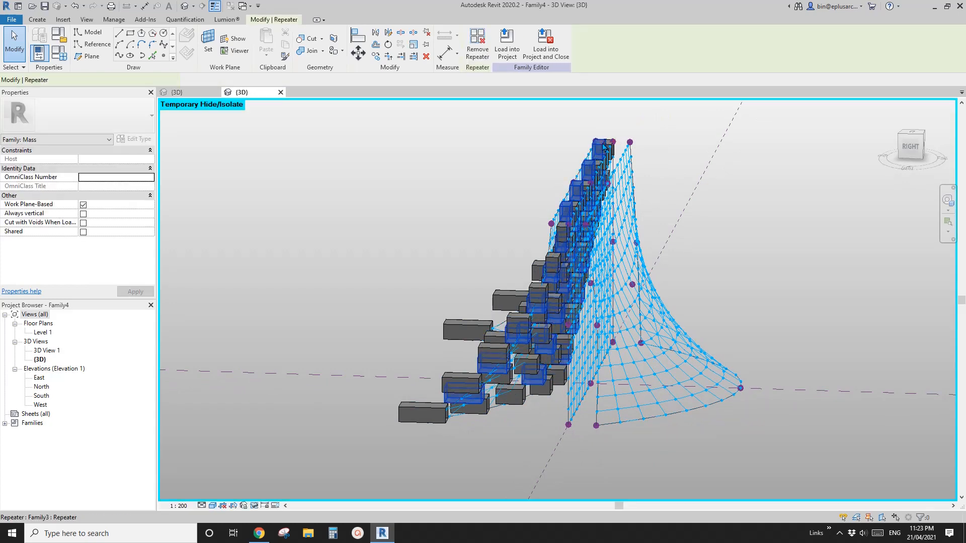
{"action": "left_click", "coordinate": [637, 172]}
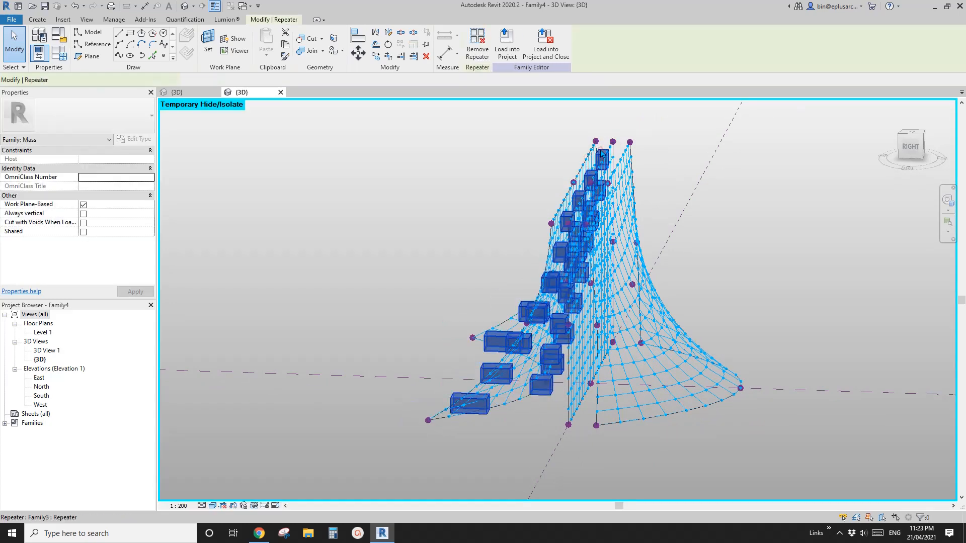
{"action": "key", "text": "Delete"}
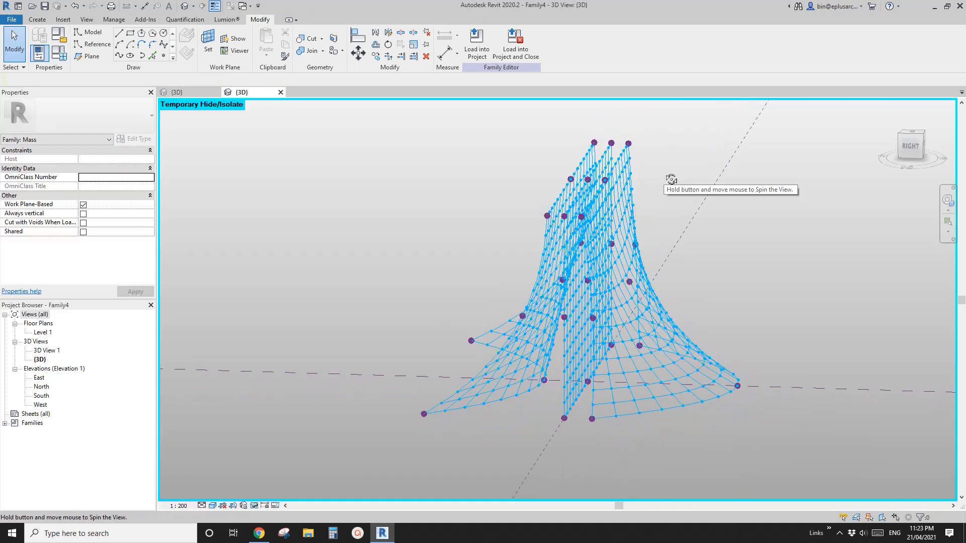
- Temporarily isolate the original flat divided surface and its reshaped curved copy
{"action": "left_click", "coordinate": [606, 161]}
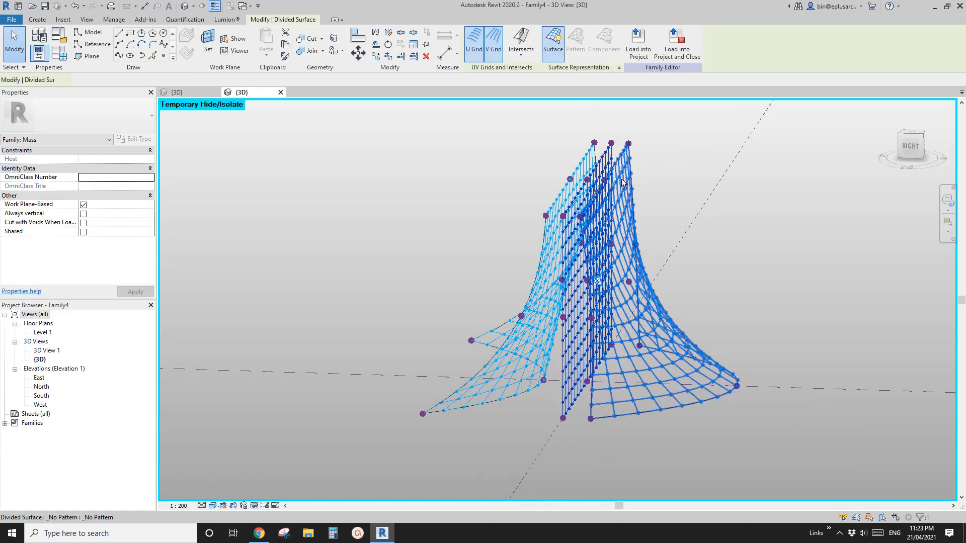
{"action": "left_click", "coordinate": [629, 172], "text": "ctrl"}
{"action": "middle_click_drag", "start_coordinate": [681, 198], "coordinate": [673, 207]}
{"action": "key", "text": "h"}
{"action": "key", "text": "i"}
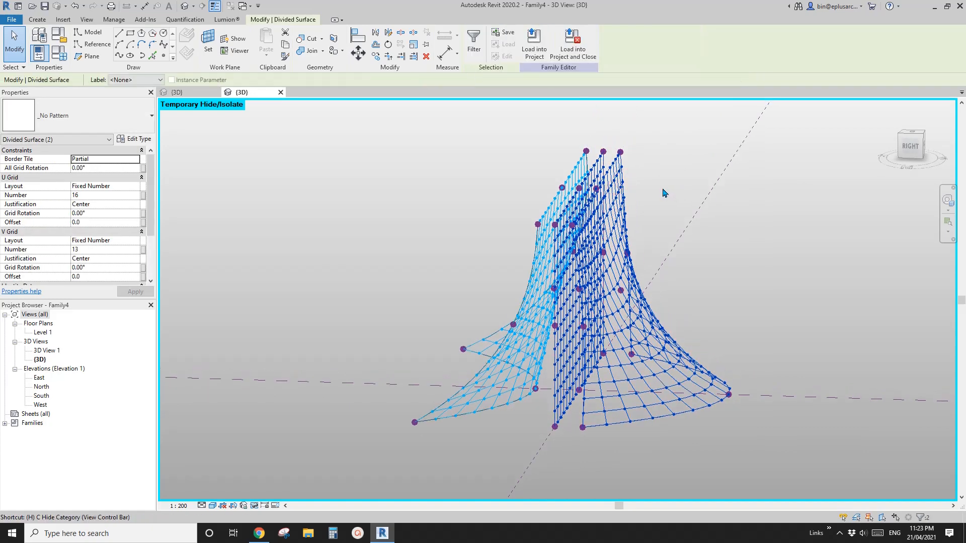
{"action": "left_click", "coordinate": [665, 190]}
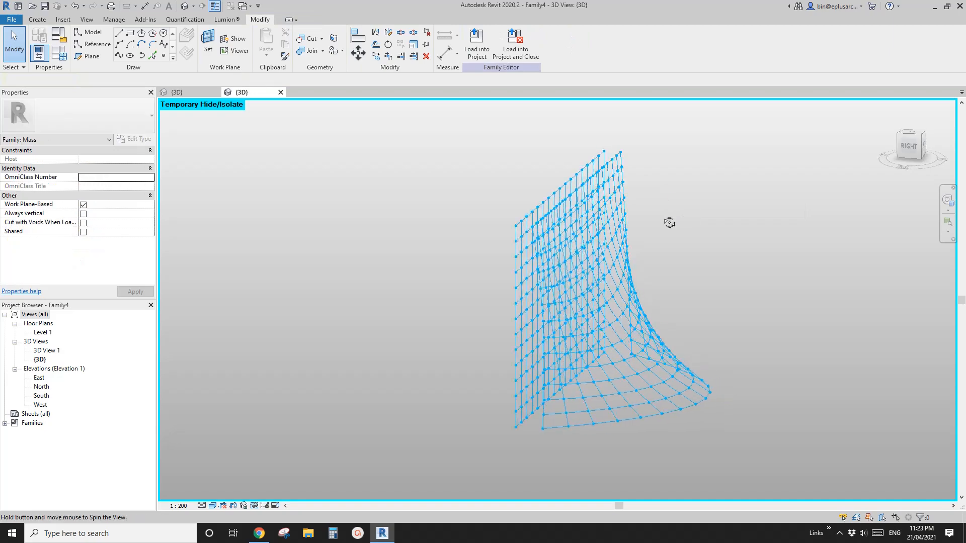
- Place four staggered Family3 boxes near the upper corner, picking each first node on the flat surface and the second on the curved one
{"action": "middle_click_drag", "start_coordinate": [668, 220], "coordinate": [782, 259], "text": "shift"}
{"action": "middle_click_drag", "start_coordinate": [679, 251], "coordinate": [658, 263], "text": "shift"}
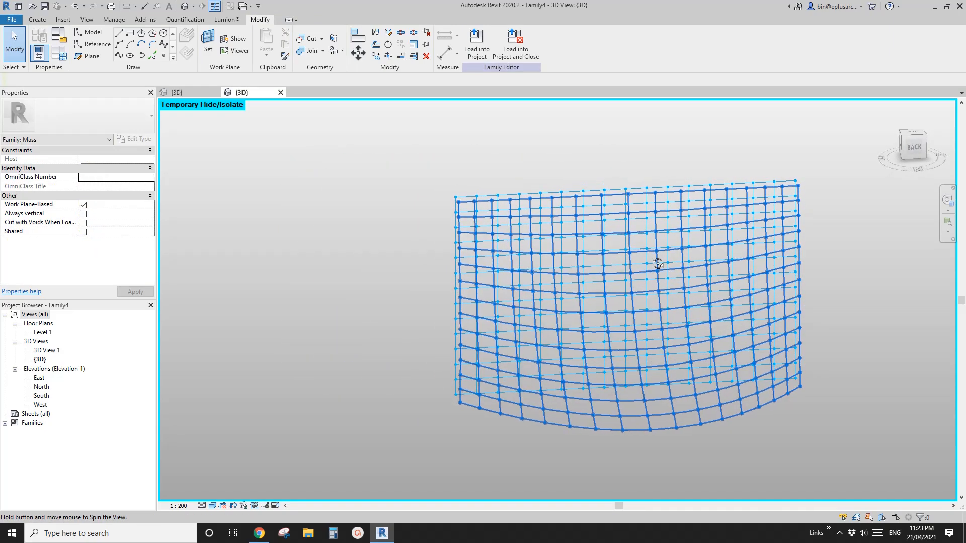
{"action": "scroll", "coordinate": [507, 203], "scroll_direction": "up", "scroll_amount": 3}
{"action": "middle_click_drag", "start_coordinate": [504, 225], "coordinate": [505, 233]}
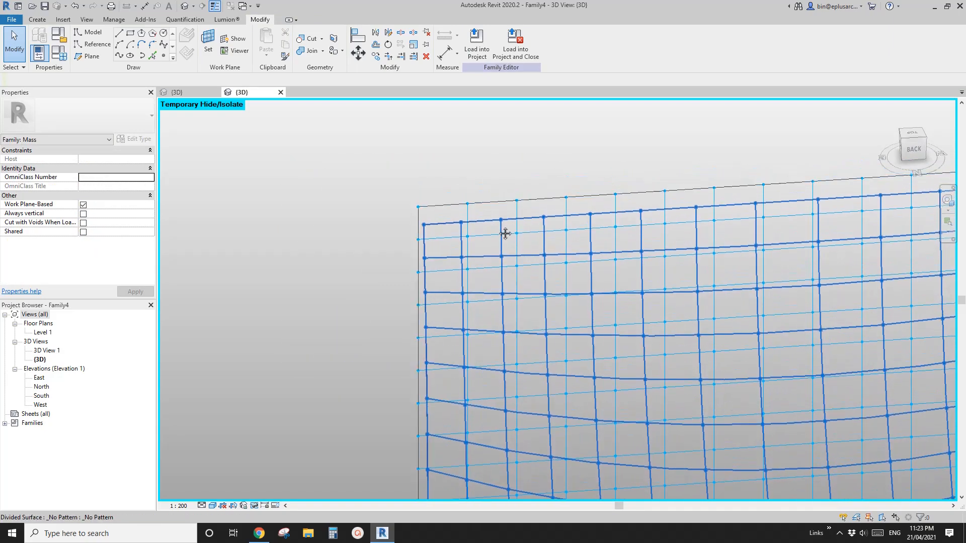
{"action": "left_click", "coordinate": [38, 19]}
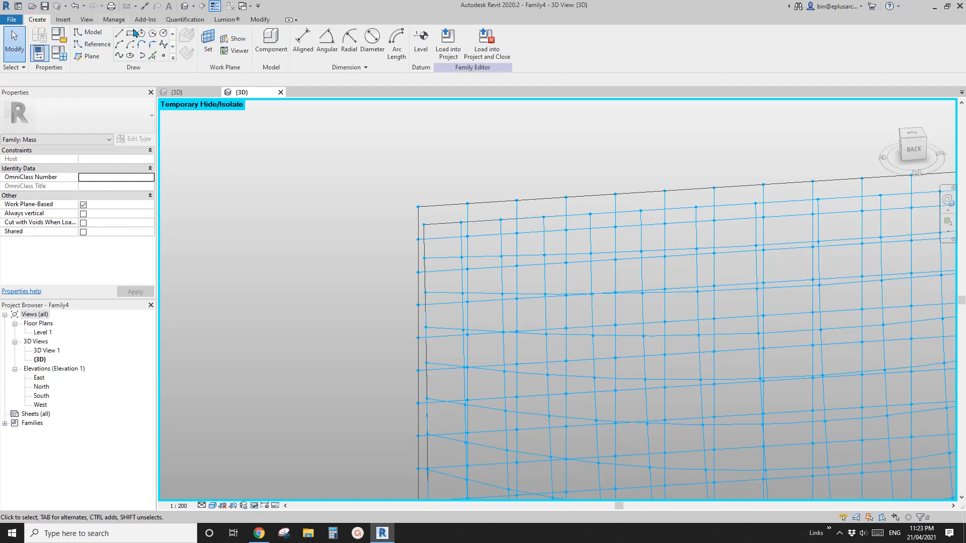
{"action": "left_click", "coordinate": [271, 39]}
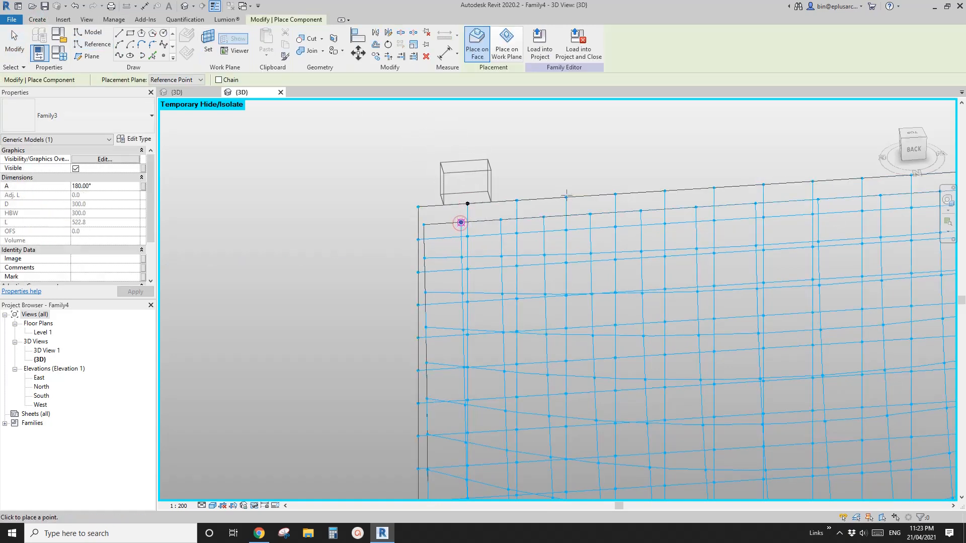
{"action": "left_click", "coordinate": [461, 223]}
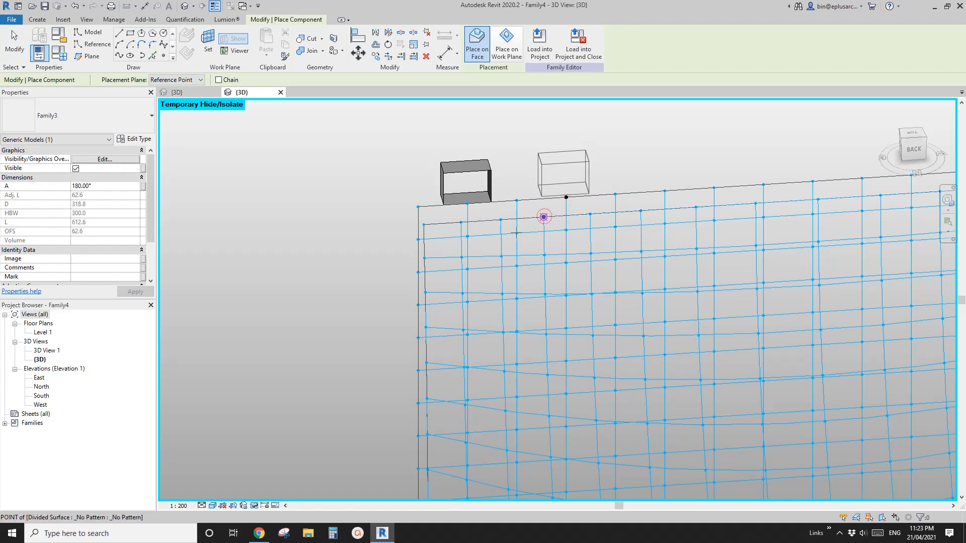
{"action": "left_click", "coordinate": [566, 215]}
{"action": "left_click", "coordinate": [501, 257]}
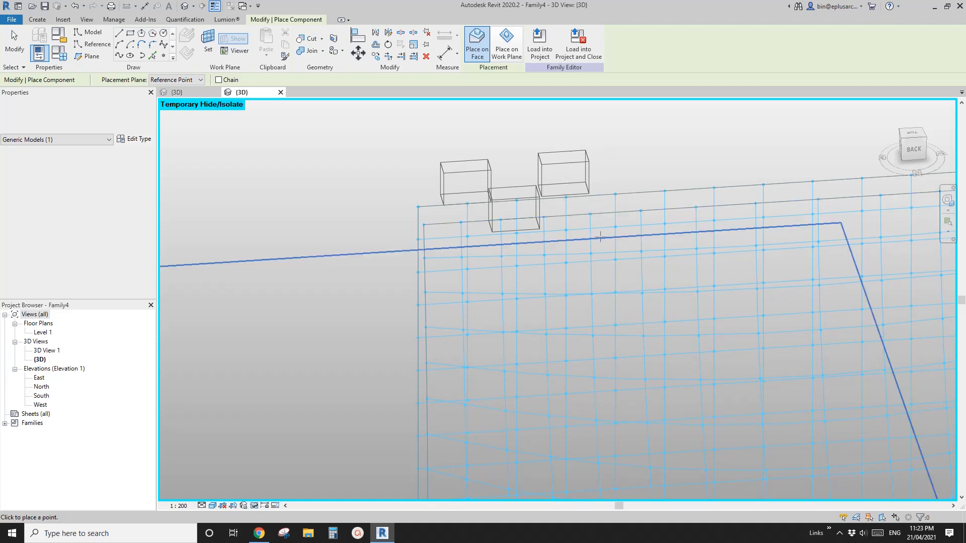
{"action": "middle_click_drag", "start_coordinate": [595, 228], "coordinate": [617, 200], "text": "shift"}
{"action": "left_click", "coordinate": [616, 202]}
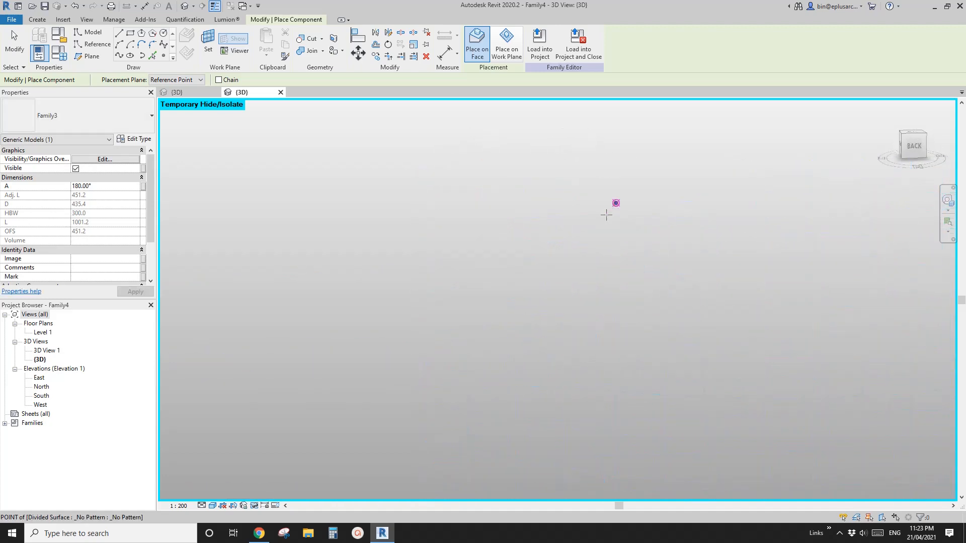
{"action": "left_click", "coordinate": [592, 218]}
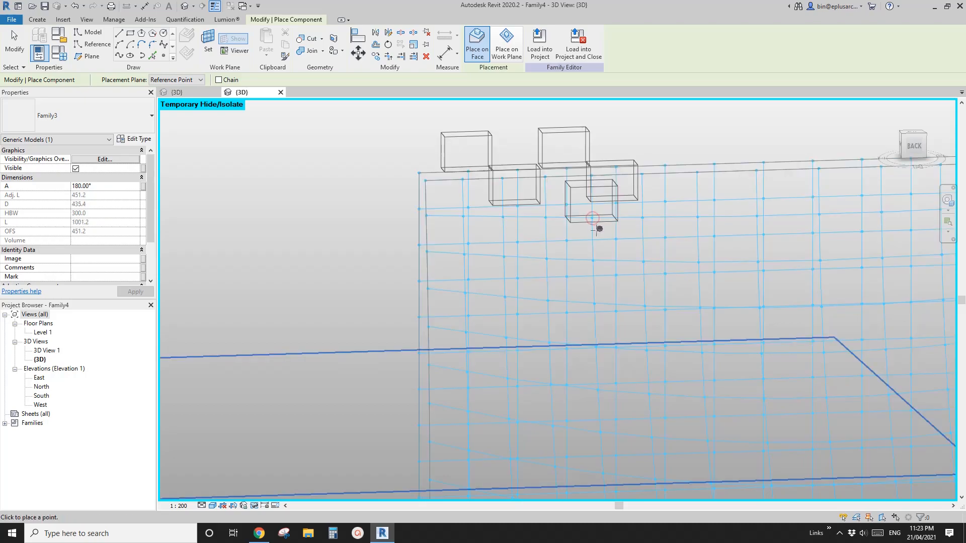
{"action": "key", "text": "Escape"}
{"action": "scroll", "coordinate": [578, 225], "scroll_direction": "down", "scroll_amount": 1}
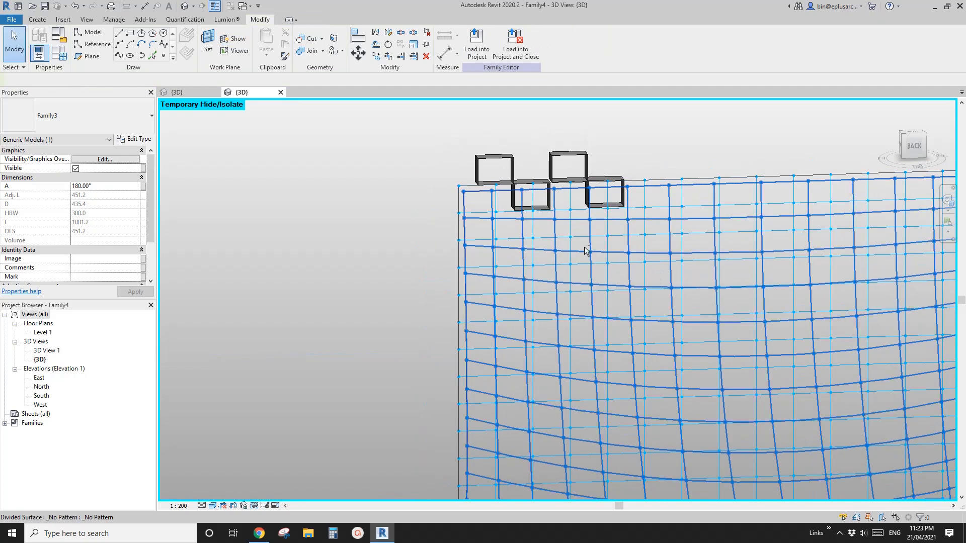
- Set parameter A of the four placed boxes to 0° so they flip towards the curved surface
{"action": "middle_click_drag", "start_coordinate": [674, 280], "coordinate": [455, 171], "text": "shift"}
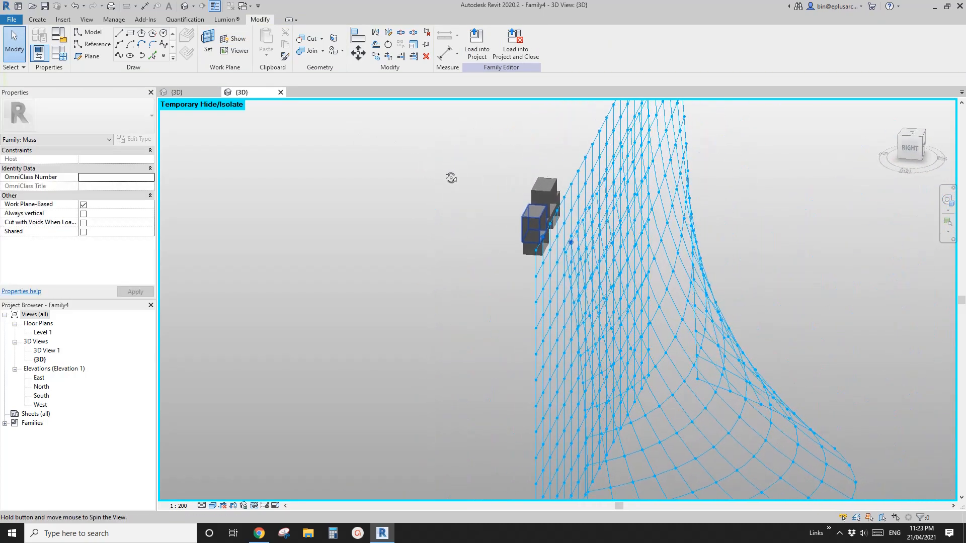
{"action": "scroll", "coordinate": [483, 186], "scroll_direction": "up", "scroll_amount": 4}
{"action": "left_click", "coordinate": [508, 194]}
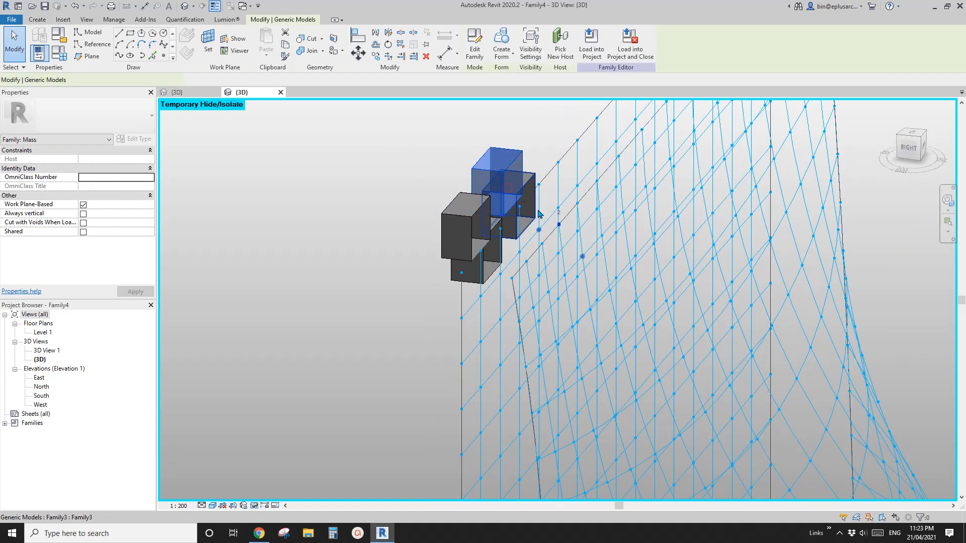
{"action": "left_click", "coordinate": [495, 254], "text": "ctrl"}
{"action": "left_click", "coordinate": [496, 255], "text": "ctrl"}
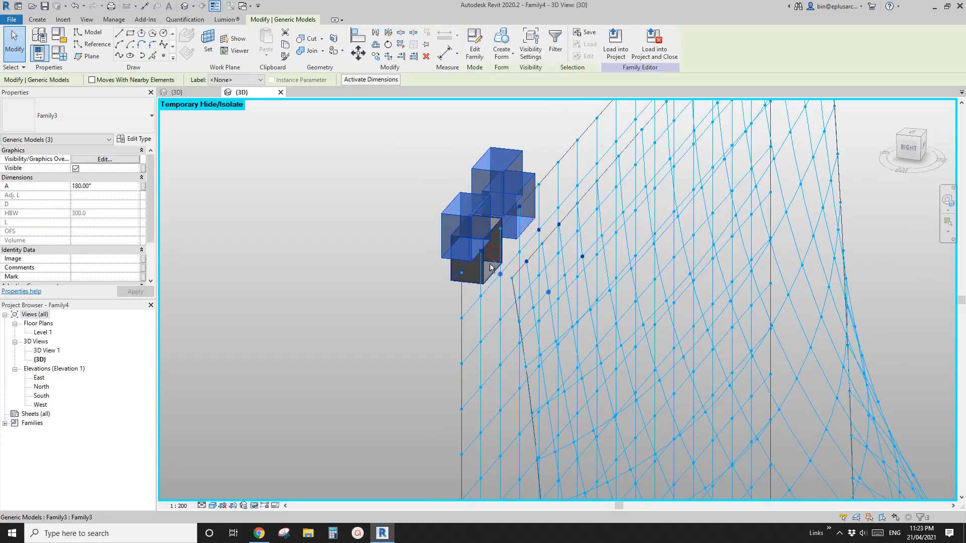
{"action": "left_click", "coordinate": [491, 268], "text": "ctrl"}
{"action": "left_click", "coordinate": [120, 186]}
{"action": "type", "text": "0"}
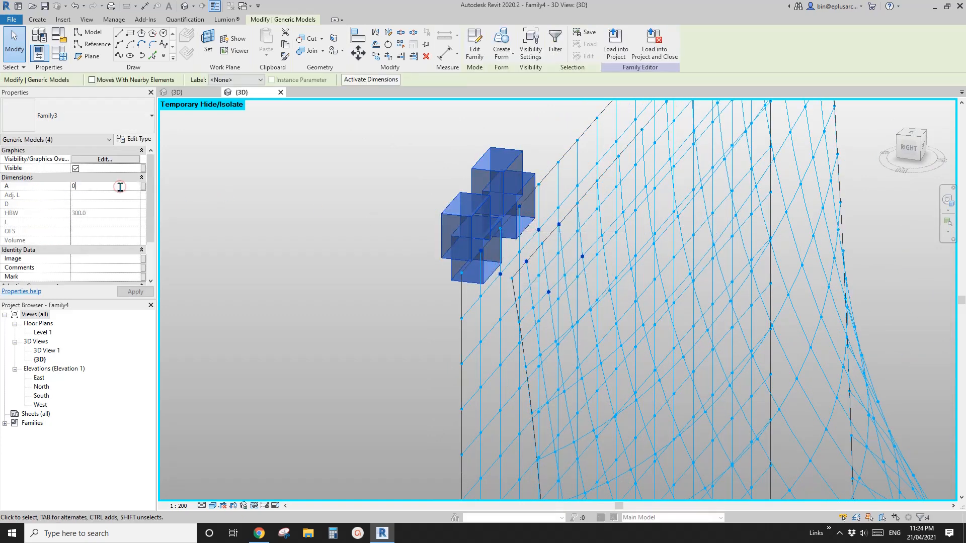
{"action": "middle_click_drag", "start_coordinate": [633, 244], "coordinate": [766, 184], "text": "shift"}
{"action": "middle_click_drag", "start_coordinate": [699, 196], "coordinate": [571, 216], "text": "shift"}
{"action": "scroll", "coordinate": [569, 217], "scroll_direction": "down", "scroll_amount": 2}
{"action": "middle_click_drag", "start_coordinate": [568, 216], "coordinate": [521, 203]}
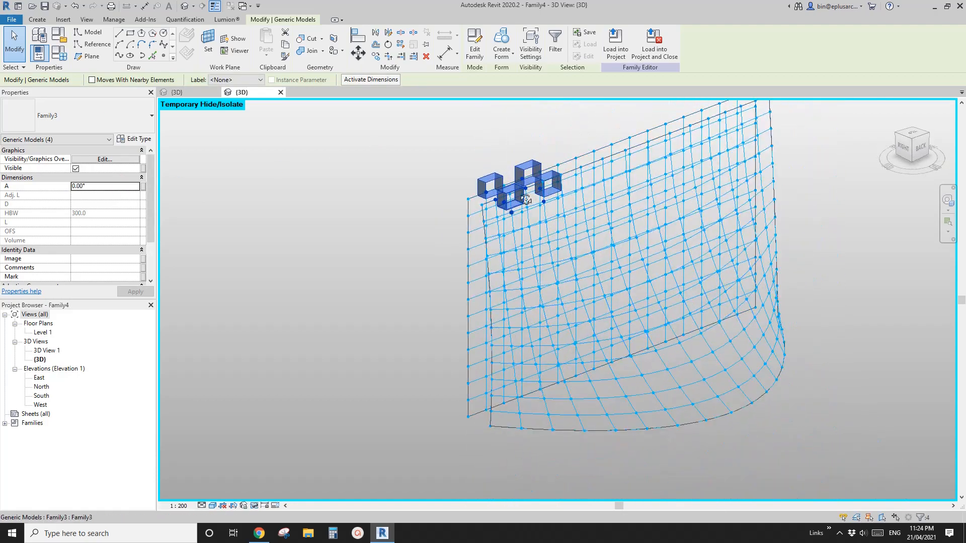
{"action": "scroll", "coordinate": [521, 204], "scroll_direction": "up", "scroll_amount": 2}
{"action": "key", "text": "Escape"}
- Repeat the four staggered boxes across the flat and curved divided surfaces
{"action": "left_click", "coordinate": [549, 165]}
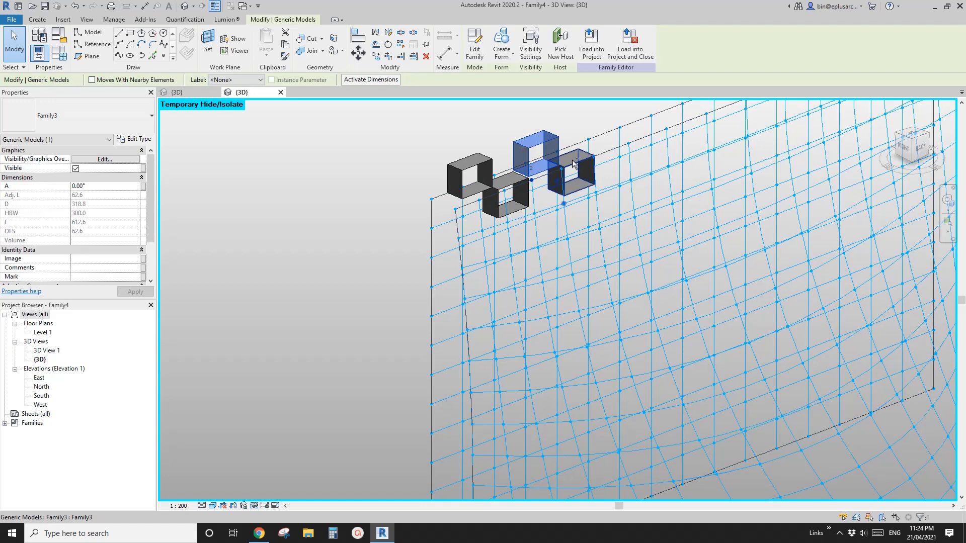
{"action": "left_click", "coordinate": [572, 174], "text": "ctrl"}
{"action": "left_click", "coordinate": [508, 198], "text": "ctrl"}
{"action": "left_click", "coordinate": [478, 156], "text": "ctrl"}
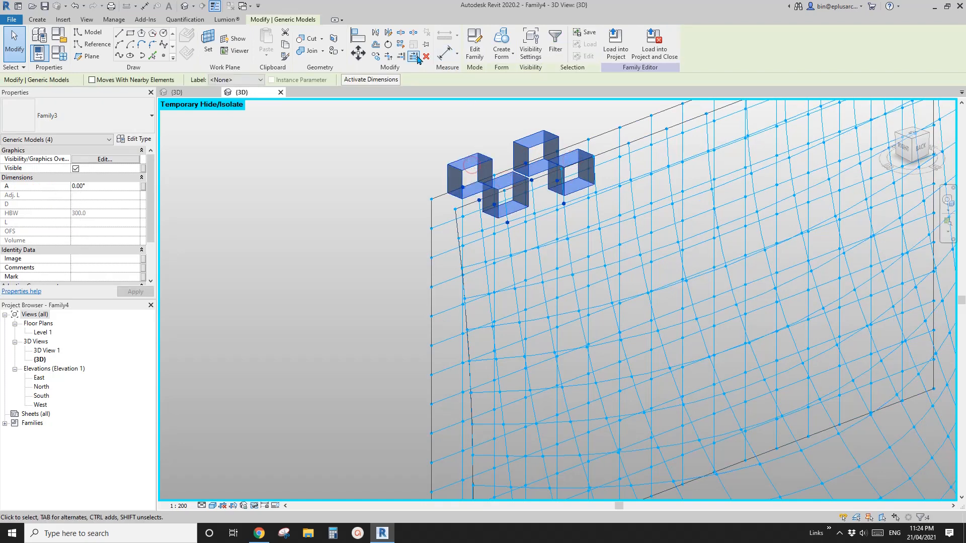
{"action": "left_click", "coordinate": [401, 44]}
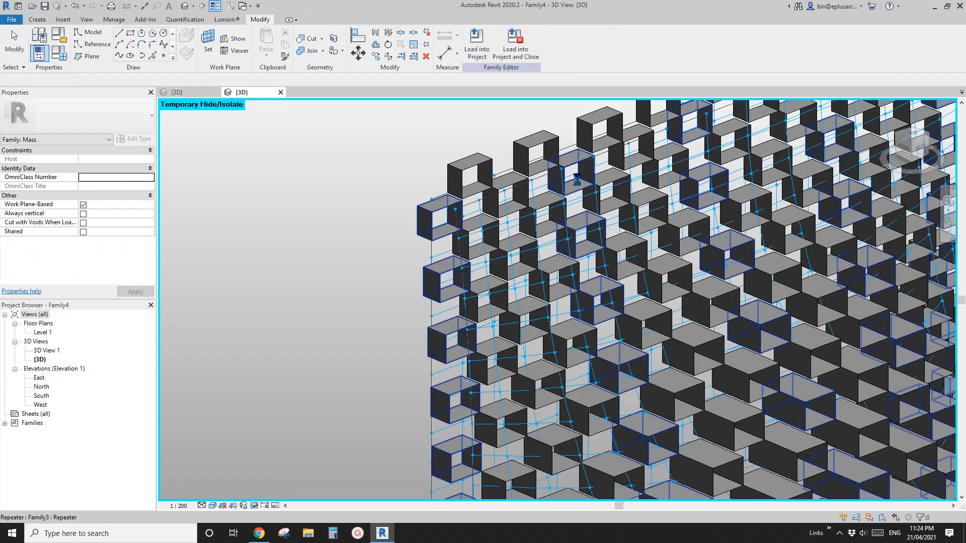
- Remove the repeater that controls the outermost edge column of boxes so they become individual components
{"action": "scroll", "coordinate": [661, 227], "scroll_direction": "down", "scroll_amount": 5}
{"action": "middle_click_drag", "start_coordinate": [660, 228], "coordinate": [734, 171], "text": "shift"}
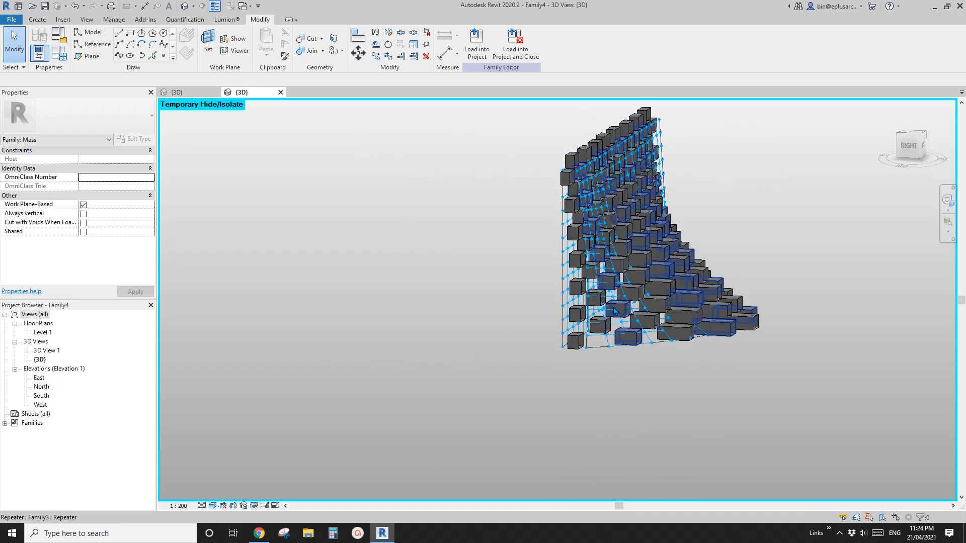
{"action": "scroll", "coordinate": [553, 336], "scroll_direction": "up", "scroll_amount": 5}
{"action": "middle_click_drag", "start_coordinate": [552, 336], "coordinate": [479, 360], "text": "shift"}
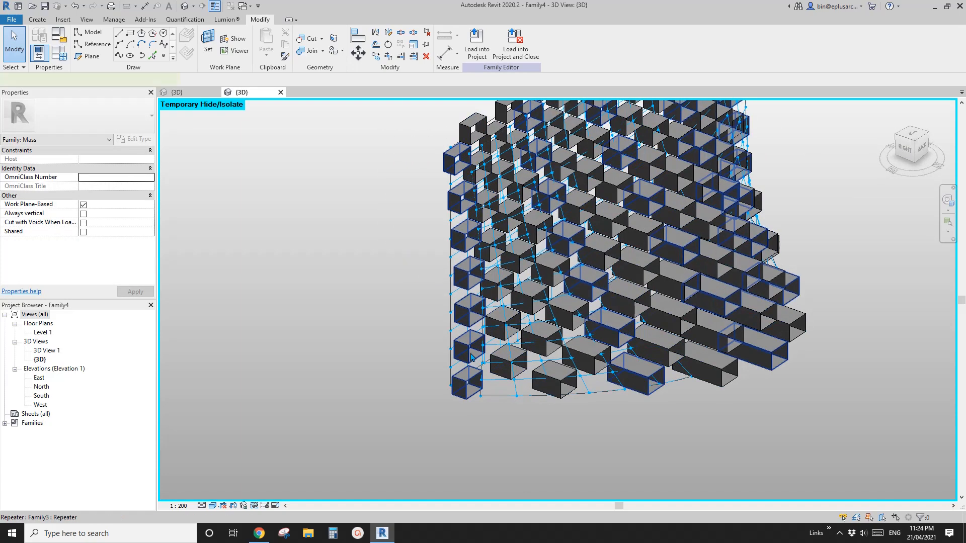
{"action": "left_click", "coordinate": [472, 357]}
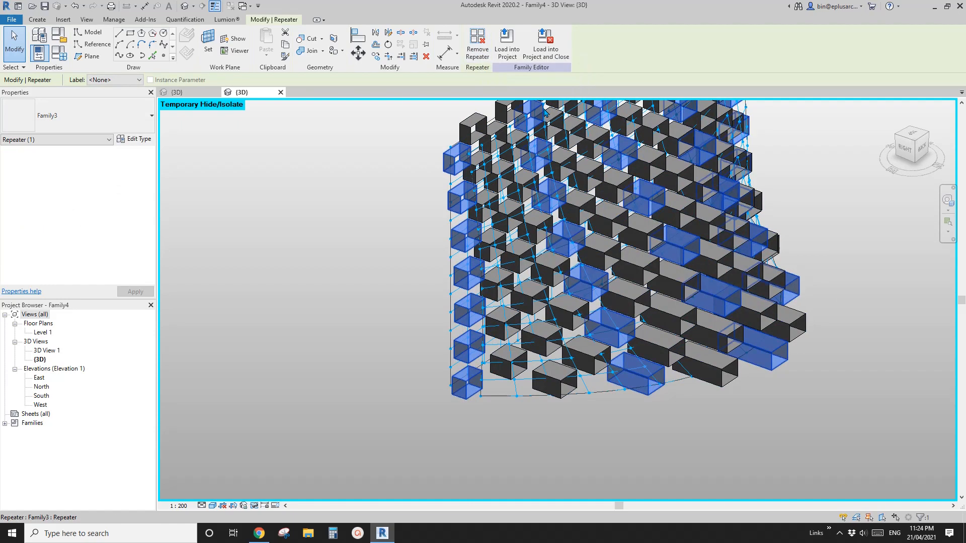
{"action": "middle_click_drag", "start_coordinate": [514, 231], "coordinate": [538, 227], "text": "shift"}
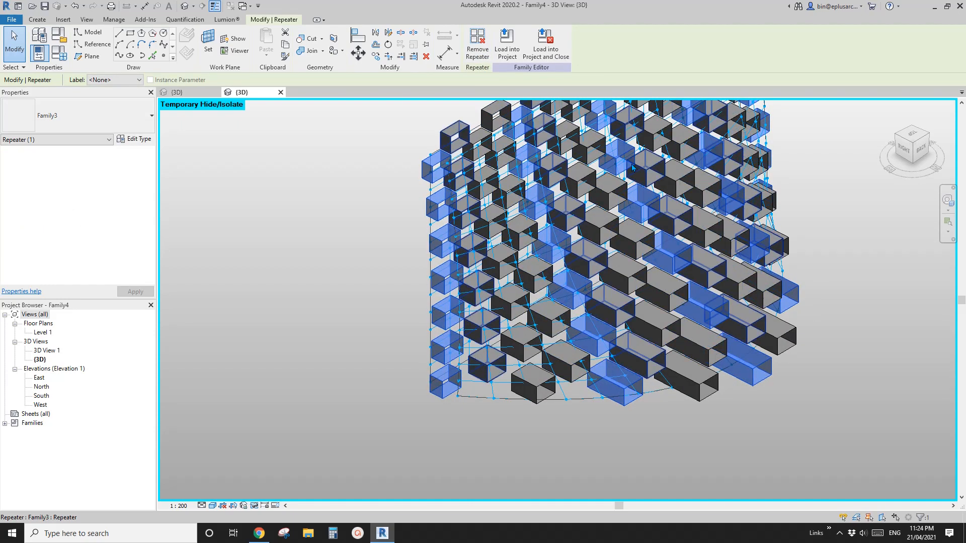
{"action": "middle_click_drag", "start_coordinate": [517, 160], "coordinate": [542, 183]}
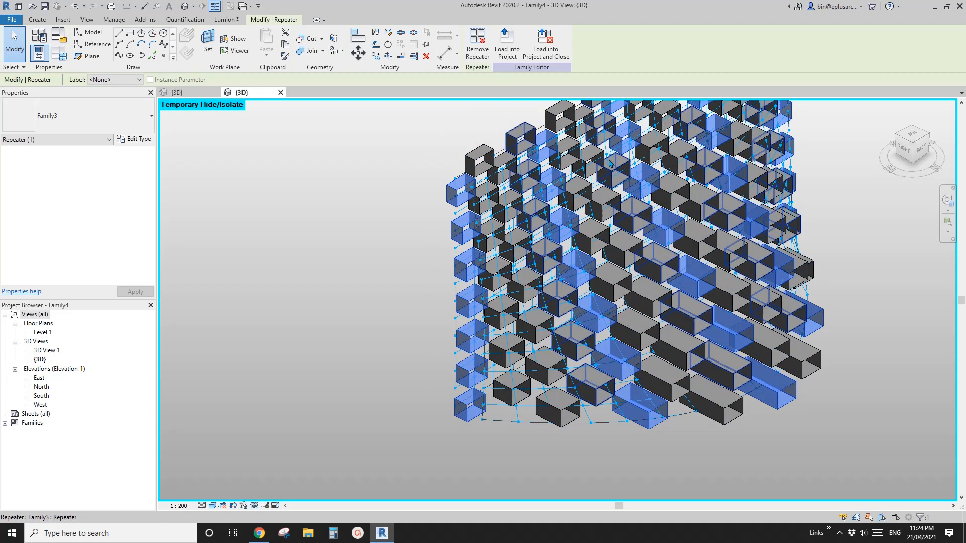
{"action": "left_click", "coordinate": [489, 60]}
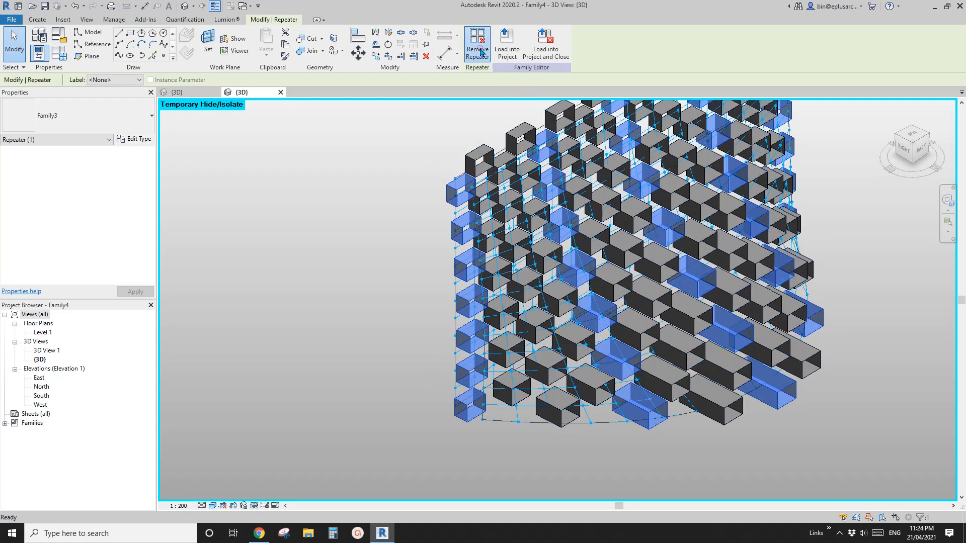
- Examine the instance parameters of the lowest box in the outer edge column
{"action": "left_click", "coordinate": [478, 402]}
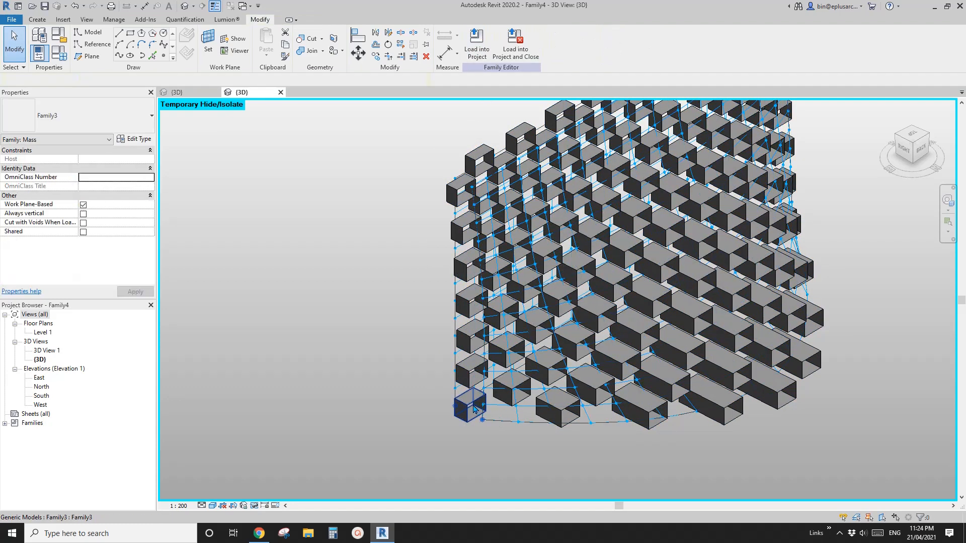
{"action": "left_click", "coordinate": [475, 407]}
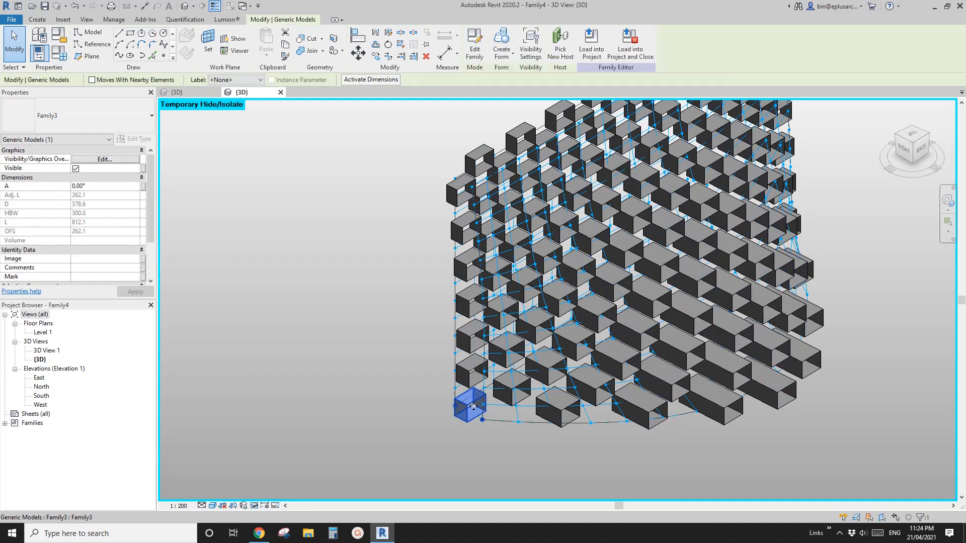
{"action": "scroll", "coordinate": [474, 409], "scroll_direction": "up", "scroll_amount": 3}
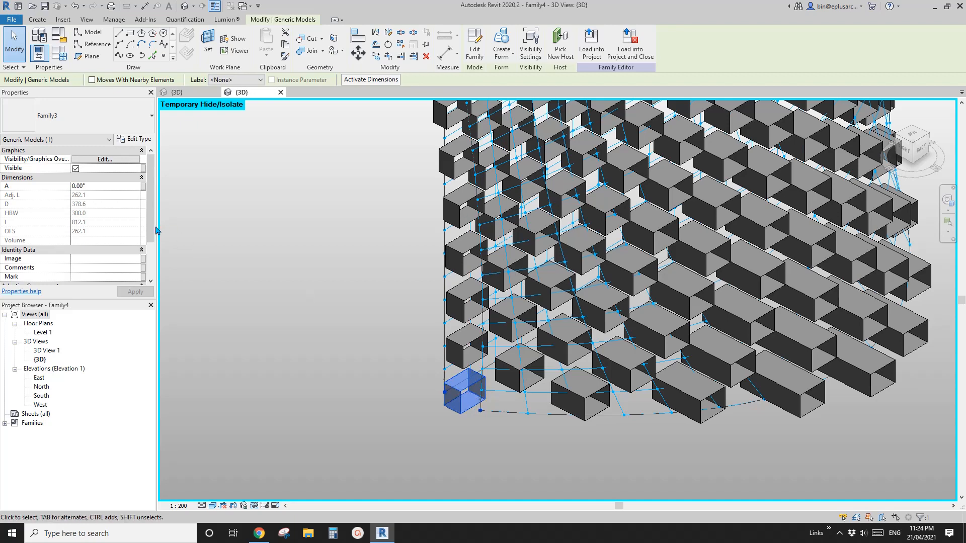
{"action": "scroll", "coordinate": [147, 203], "scroll_direction": "down", "scroll_amount": 5}
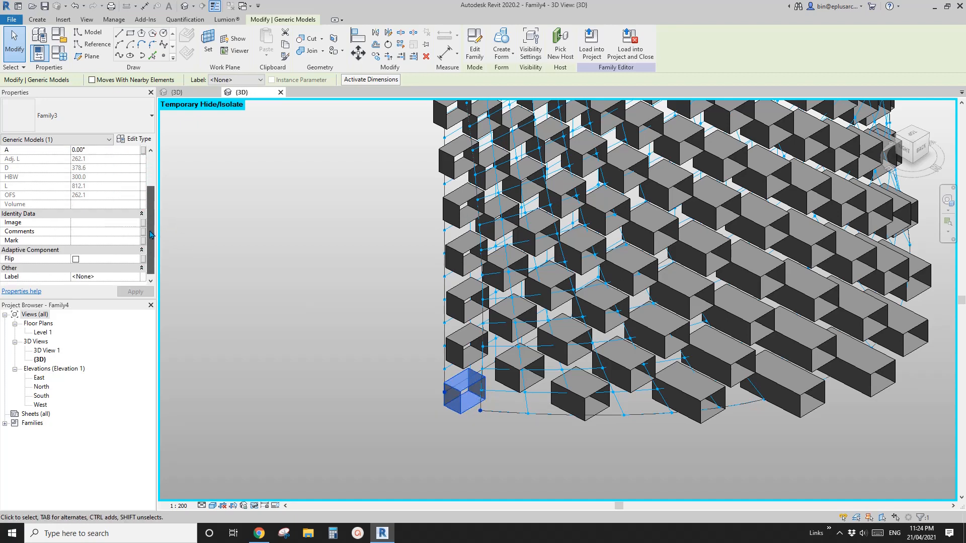
{"action": "scroll", "coordinate": [151, 205], "scroll_direction": "up", "scroll_amount": 5}
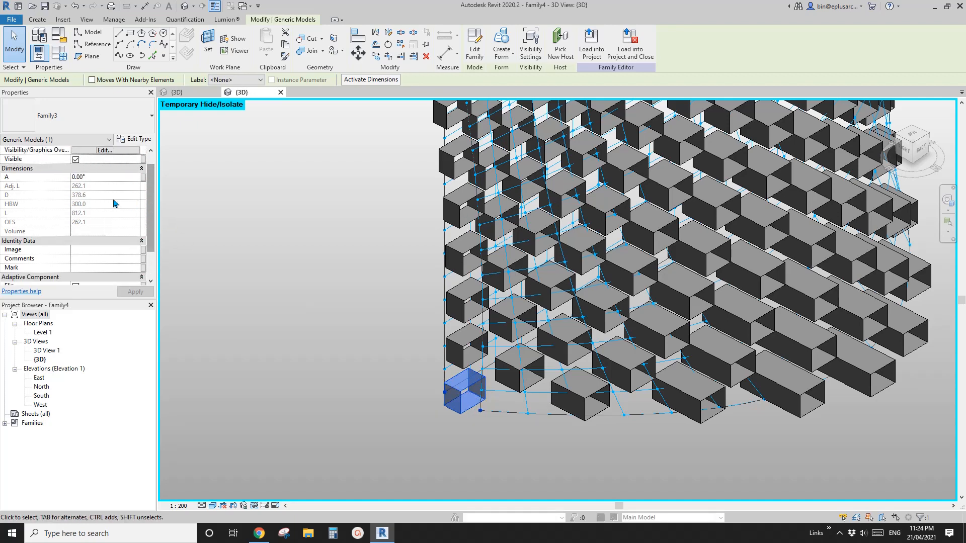
{"action": "left_click", "coordinate": [252, 270]}
{"action": "scroll", "coordinate": [406, 349], "scroll_direction": "up", "scroll_amount": 2}
{"action": "left_click", "coordinate": [446, 375]}
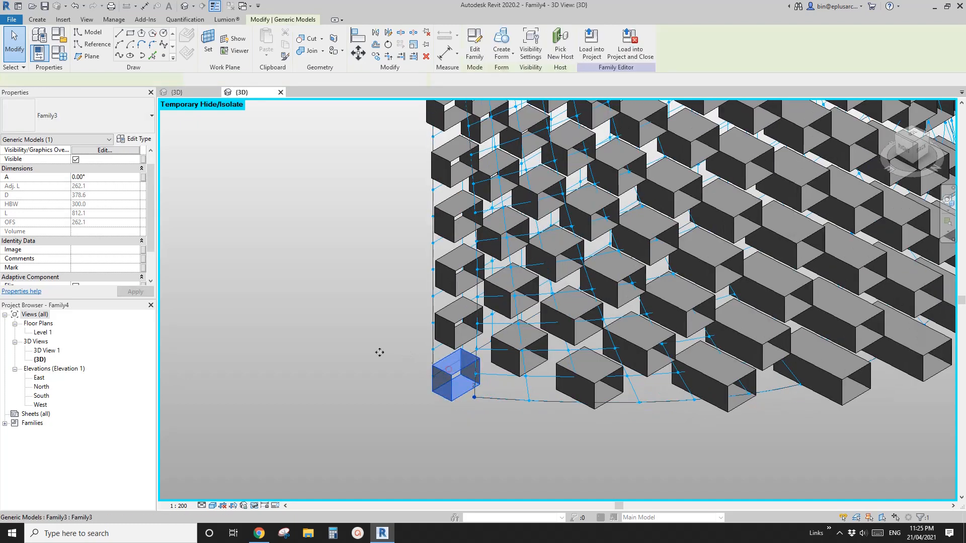
{"action": "scroll", "coordinate": [91, 231], "scroll_direction": "down", "scroll_amount": 2}
{"action": "scroll", "coordinate": [103, 264], "scroll_direction": "up", "scroll_amount": 3}
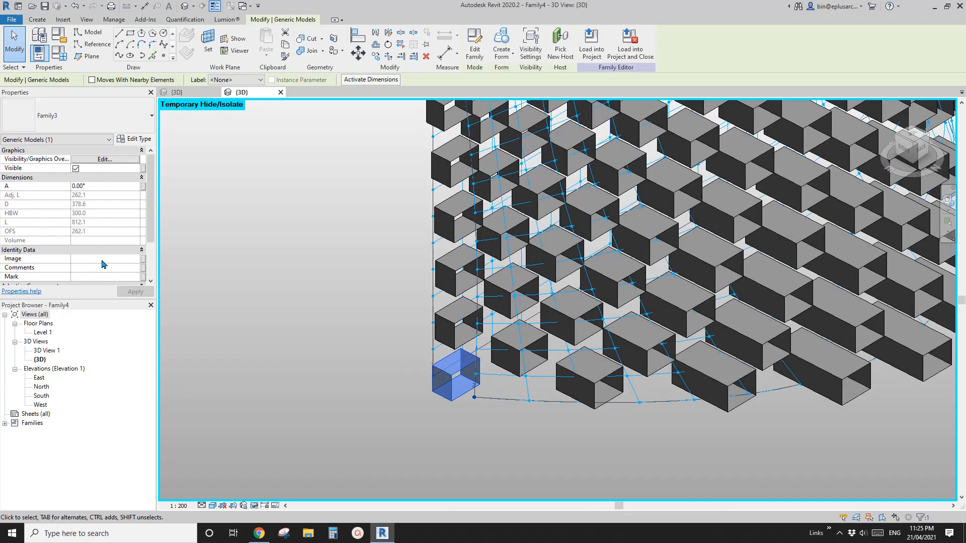
- Check the type parameters of the same corner box, including BH, BW, Min. D and Scale, leaving them unedited
{"action": "left_click", "coordinate": [132, 141]}
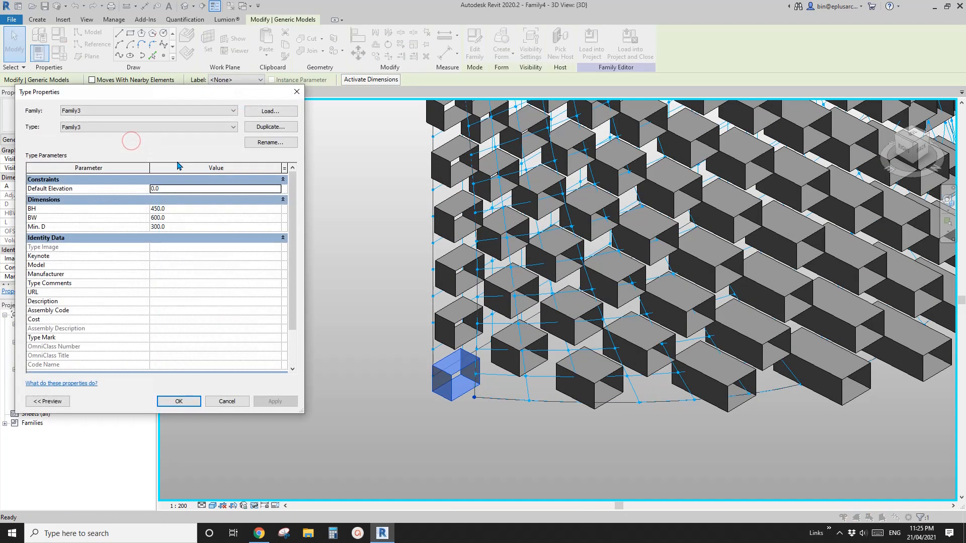
{"action": "scroll", "coordinate": [285, 254], "scroll_direction": "down", "scroll_amount": 2}
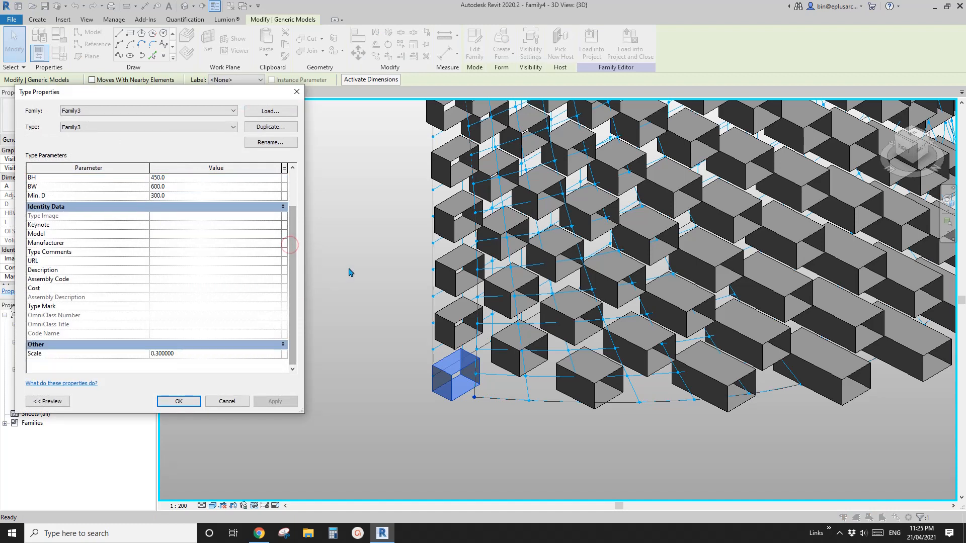
{"action": "scroll", "coordinate": [292, 241], "scroll_direction": "up", "scroll_amount": 2}
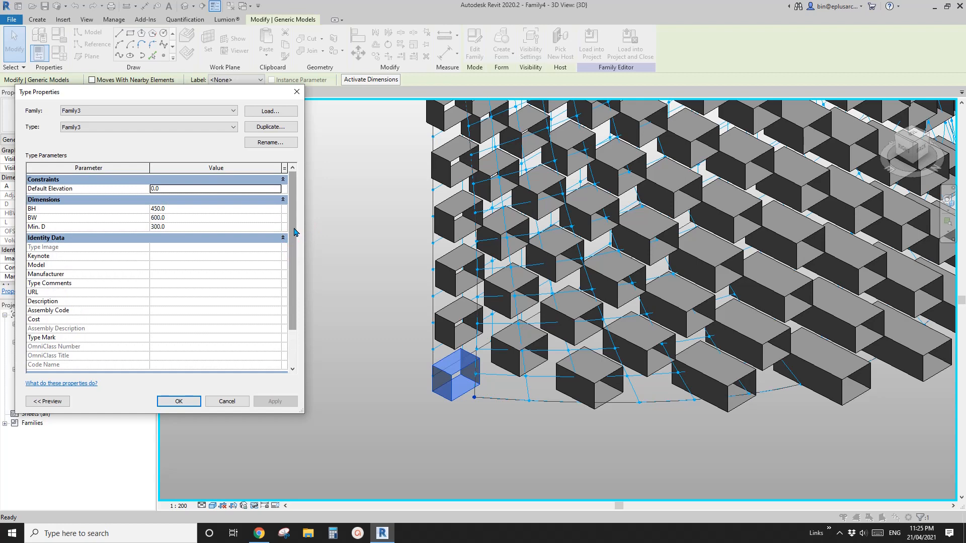
{"action": "key", "text": "Escape"}
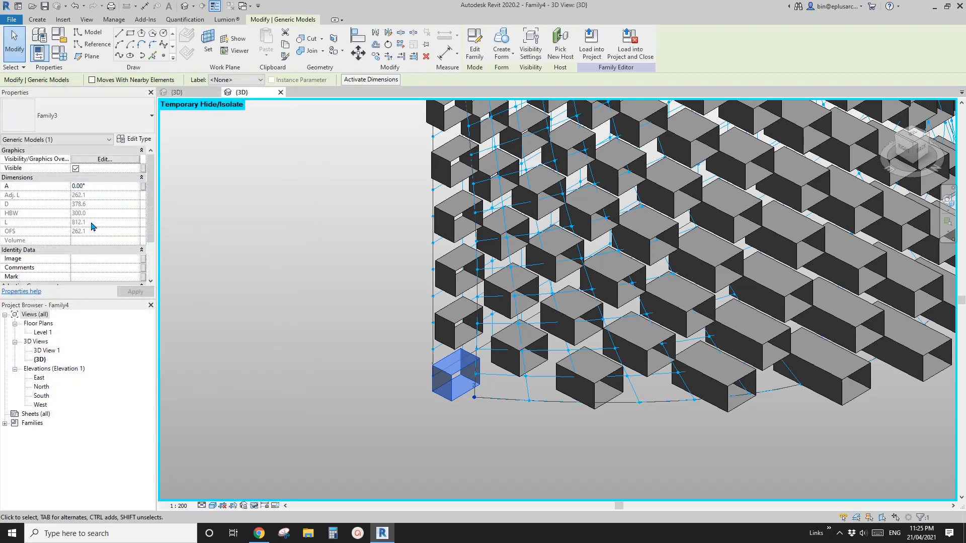
{"action": "scroll", "coordinate": [93, 226], "scroll_direction": "down", "scroll_amount": 3}
{"action": "scroll", "coordinate": [93, 226], "scroll_direction": "up", "scroll_amount": 3}
- In the Family3 box family, change Min. D to an instance parameter and reload the family into Family4
{"action": "left_click", "coordinate": [265, 218]}
{"action": "left_click", "coordinate": [195, 94]}
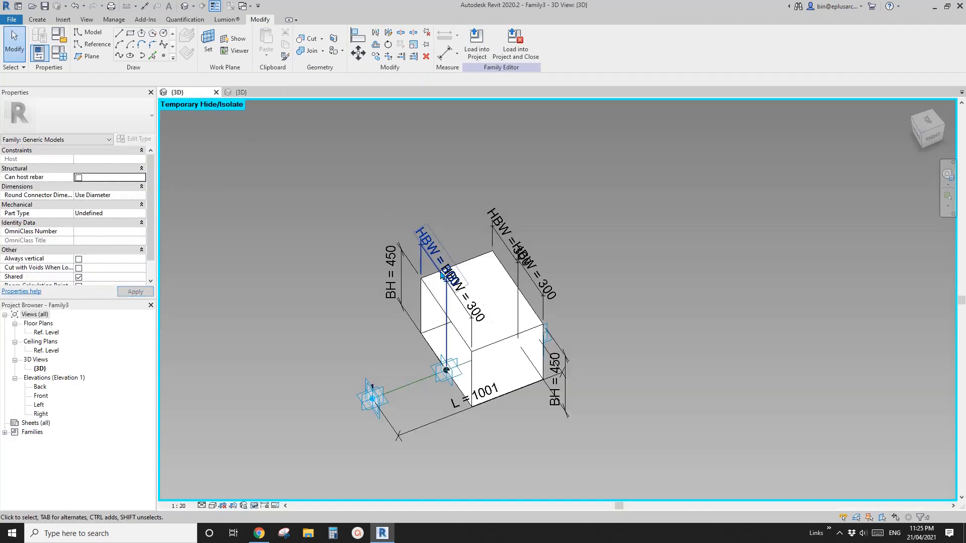
{"action": "middle_click_drag", "start_coordinate": [456, 302], "coordinate": [503, 295], "text": "shift"}
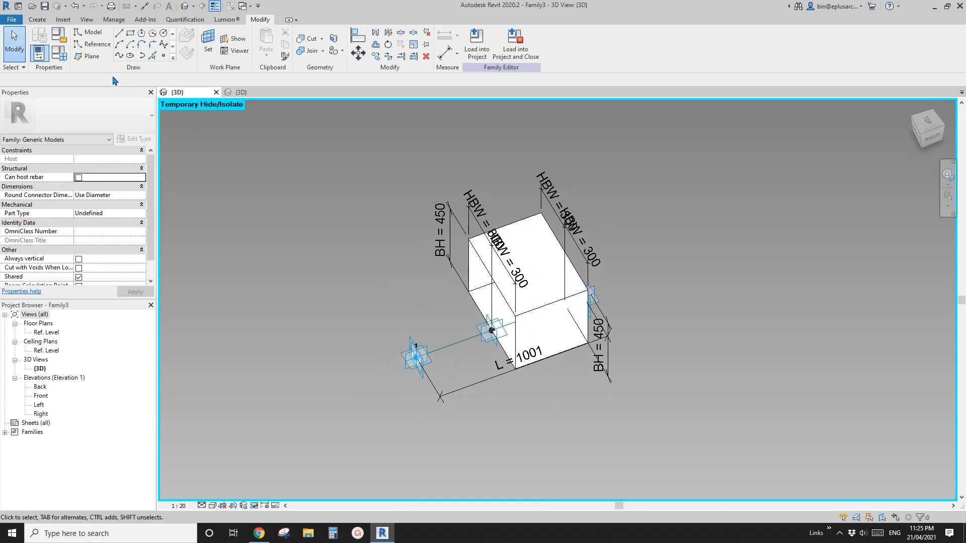
{"action": "left_click", "coordinate": [59, 53]}
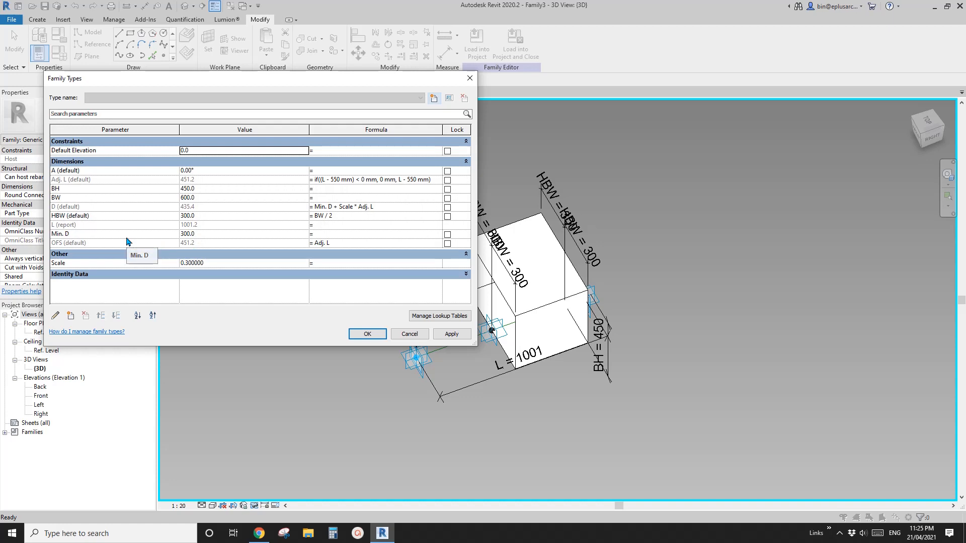
{"action": "left_click", "coordinate": [98, 235]}
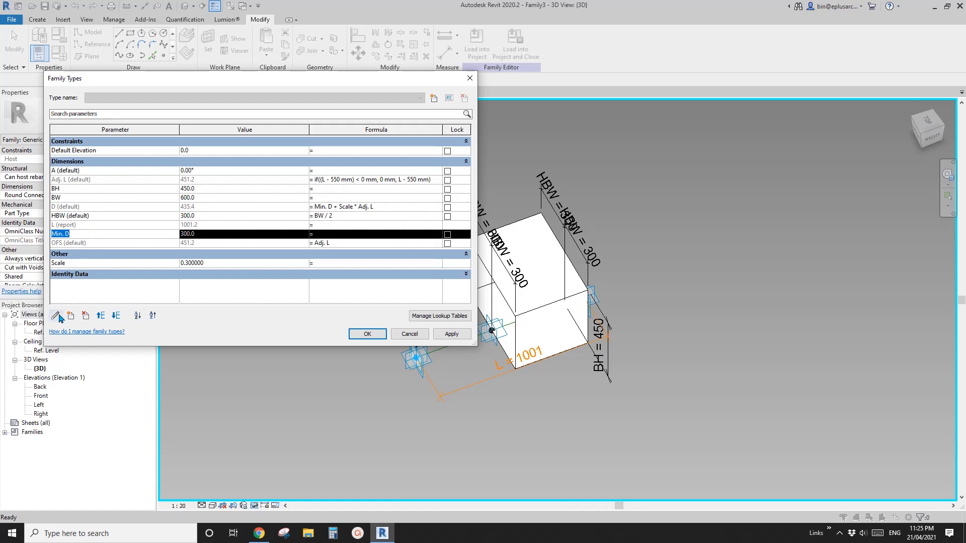
{"action": "left_click", "coordinate": [58, 316]}
{"action": "left_click", "coordinate": [398, 277]}
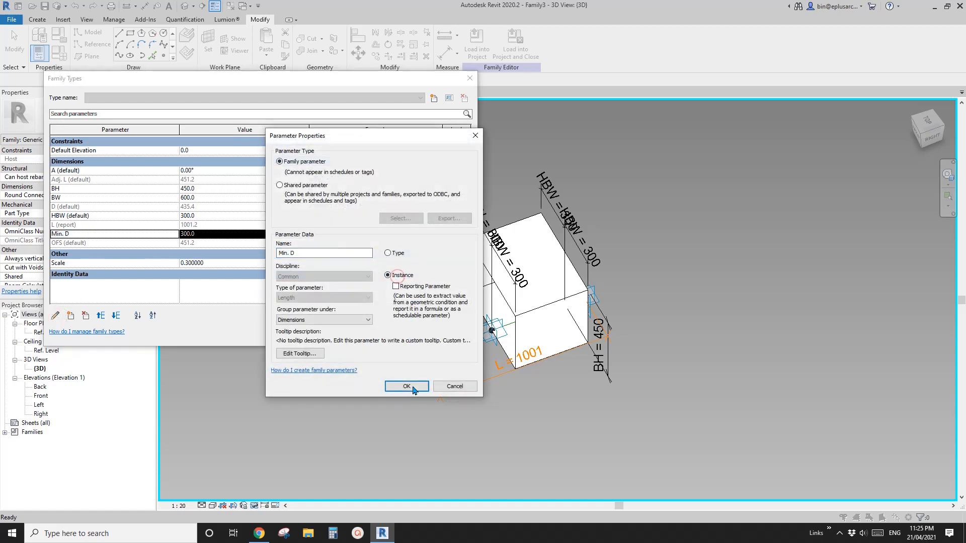
{"action": "left_click", "coordinate": [411, 388]}
{"action": "left_click", "coordinate": [373, 334]}
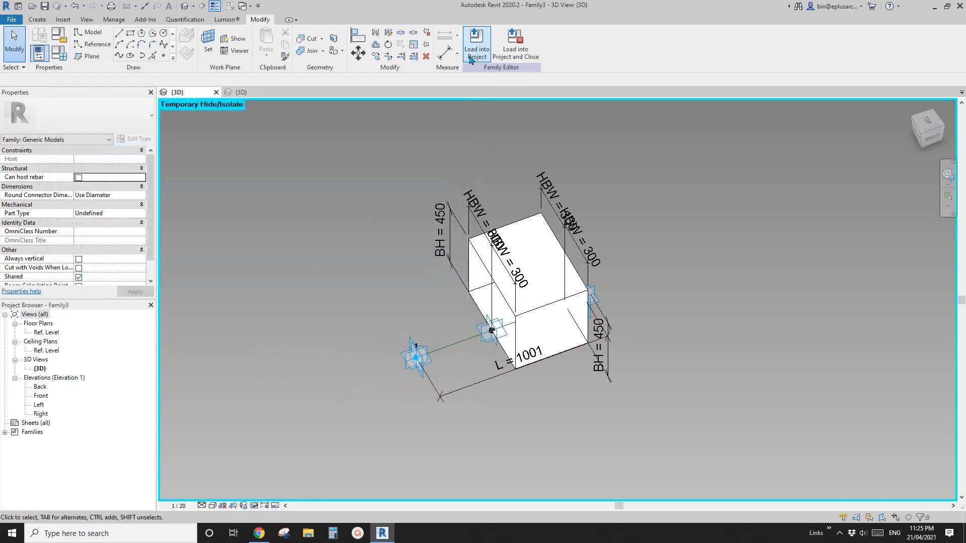
{"action": "left_click", "coordinate": [470, 59]}
{"action": "left_click", "coordinate": [476, 241]}
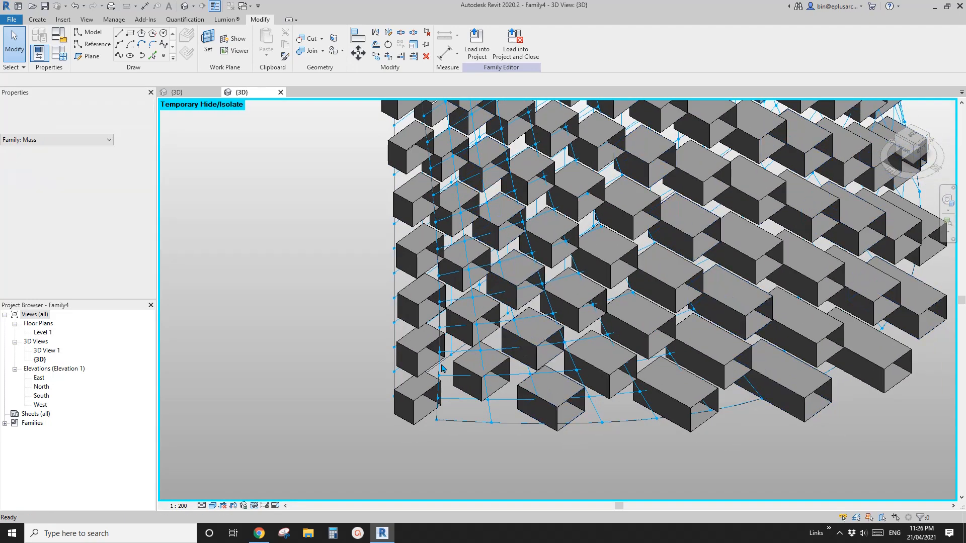
- Remove the repeater that controls the boxes next to the outer edge column
{"action": "left_click", "coordinate": [417, 264]}
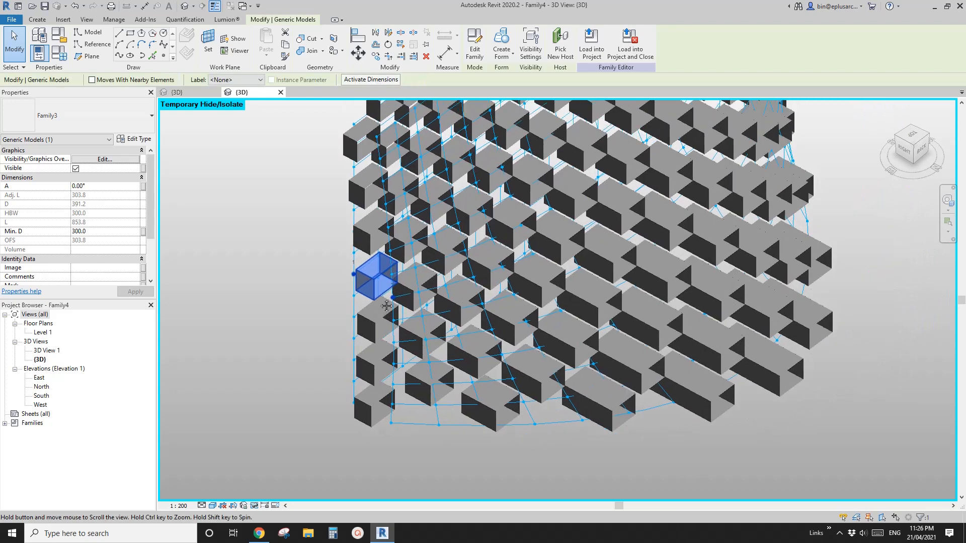
{"action": "key", "text": "Escape"}
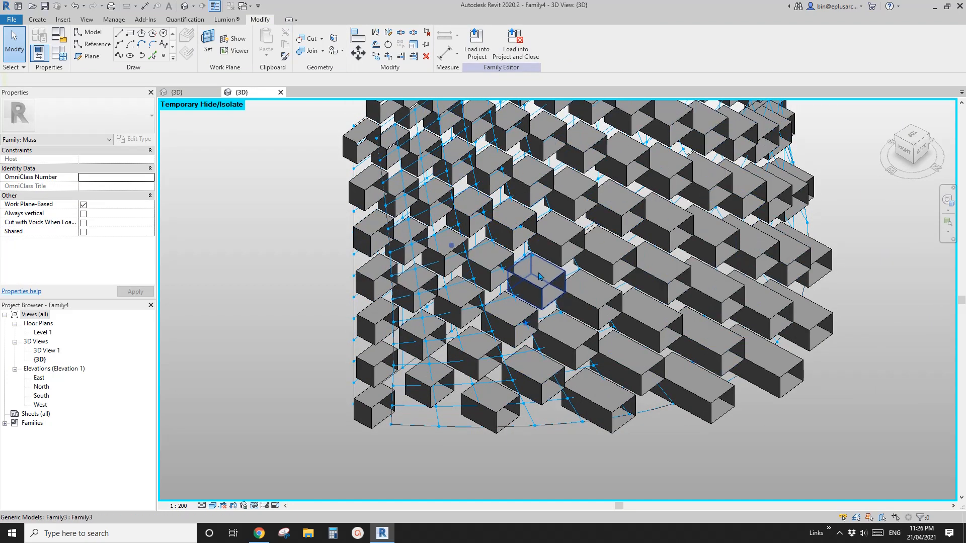
{"action": "key", "text": "Tab"}
{"action": "left_click", "coordinate": [565, 253]}
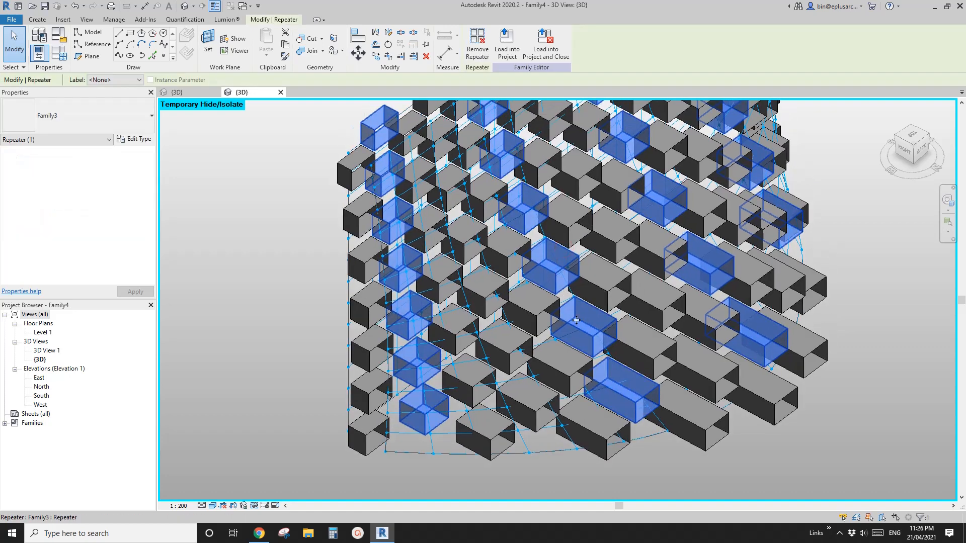
{"action": "scroll", "coordinate": [568, 271], "scroll_direction": "down", "scroll_amount": 3}
{"action": "left_click", "coordinate": [599, 357]}
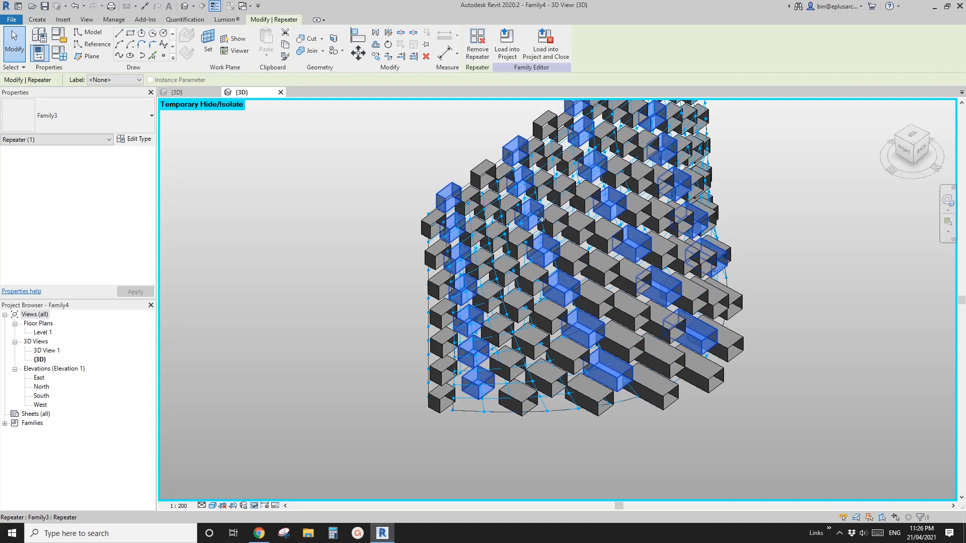
{"action": "left_click", "coordinate": [477, 50]}
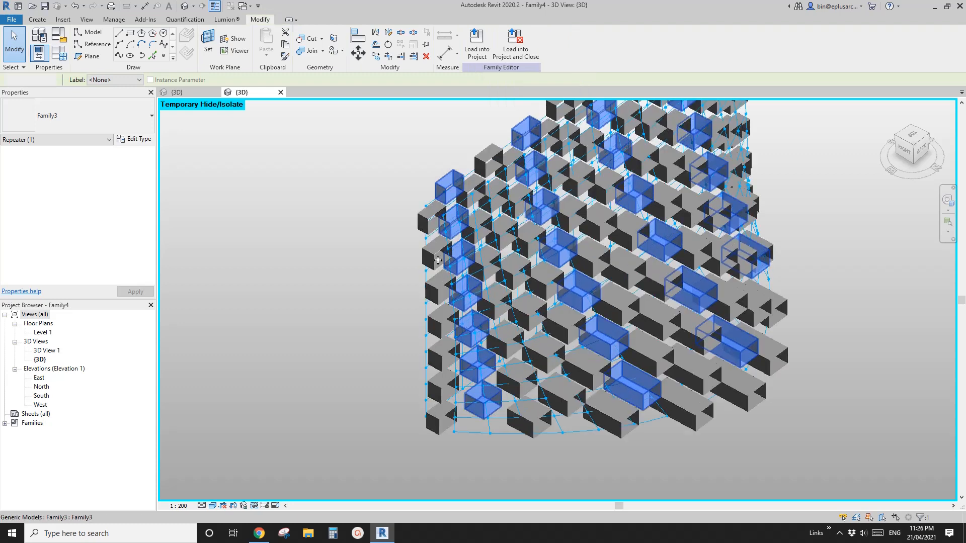
- Set Min. D of the lowest box in the outer edge column to 600
{"action": "left_click", "coordinate": [431, 217]}
{"action": "left_click", "coordinate": [435, 254]}
{"action": "left_click", "coordinate": [438, 283]}
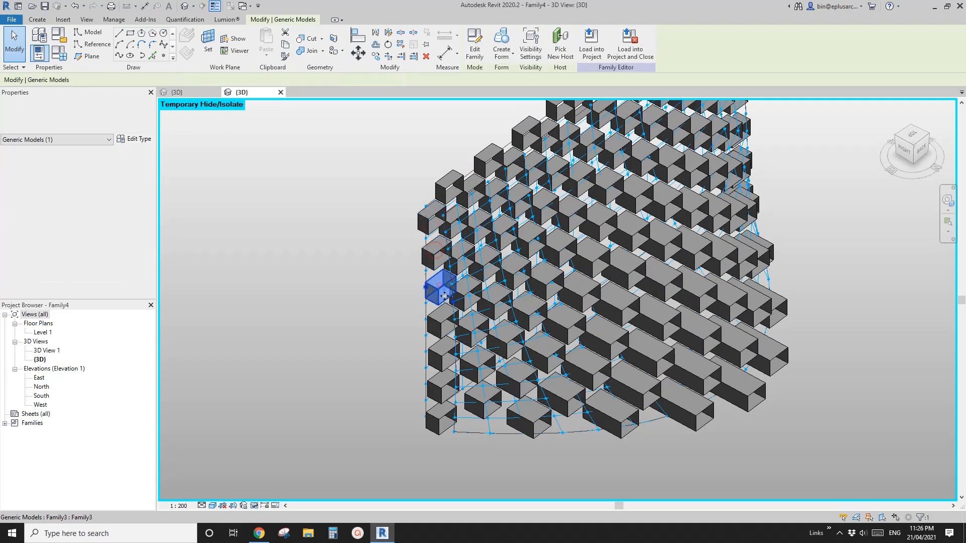
{"action": "left_click", "coordinate": [441, 319]}
{"action": "scroll", "coordinate": [444, 357], "scroll_direction": "up", "scroll_amount": 2}
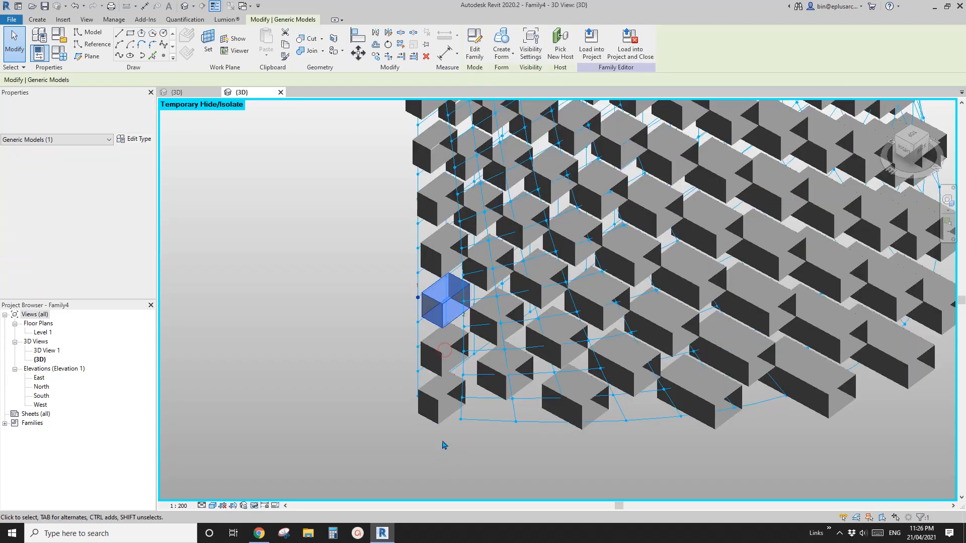
{"action": "left_click", "coordinate": [443, 409]}
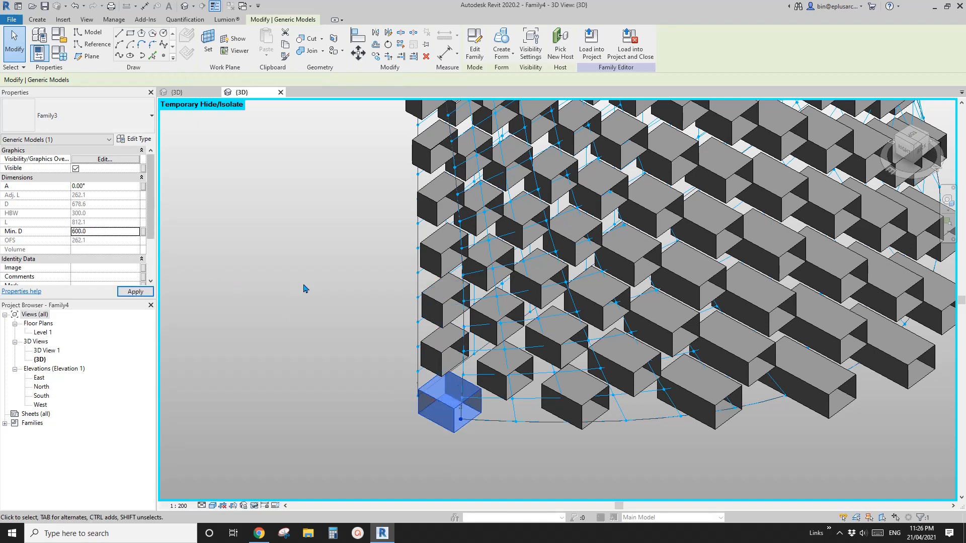
- Set Min. D to 500 for the second box from the bottom of the edge column and 400 for the third
{"action": "mouse_move", "coordinate": [476, 389]}
{"action": "middle_mouse_down", "text": "shift"}
{"action": "mouse_move", "coordinate": [552, 330]}
{"action": "mouse_move", "coordinate": [478, 383]}
{"action": "middle_mouse_up", "text": "shift"}
{"action": "left_click", "coordinate": [458, 327]}
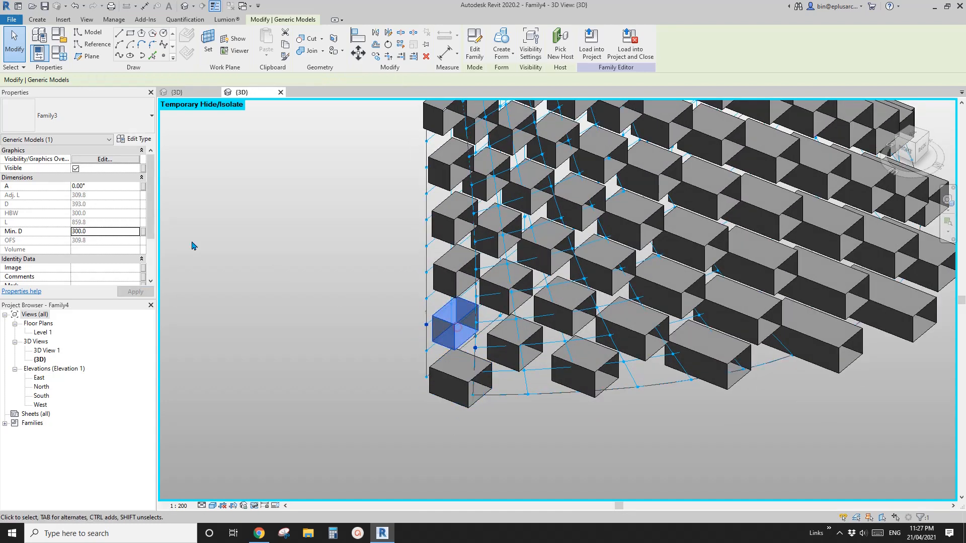
{"action": "left_click", "coordinate": [108, 231]}
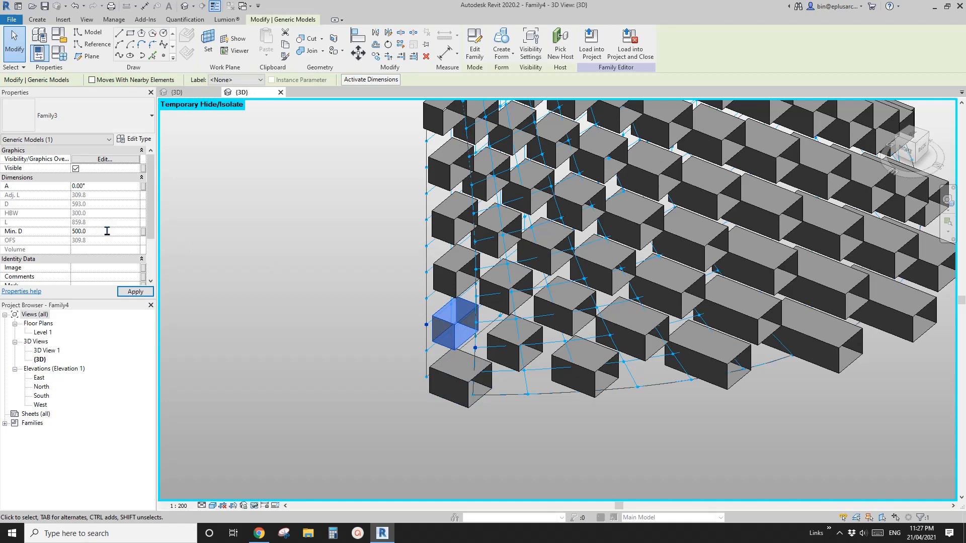
{"action": "left_click", "coordinate": [455, 275]}
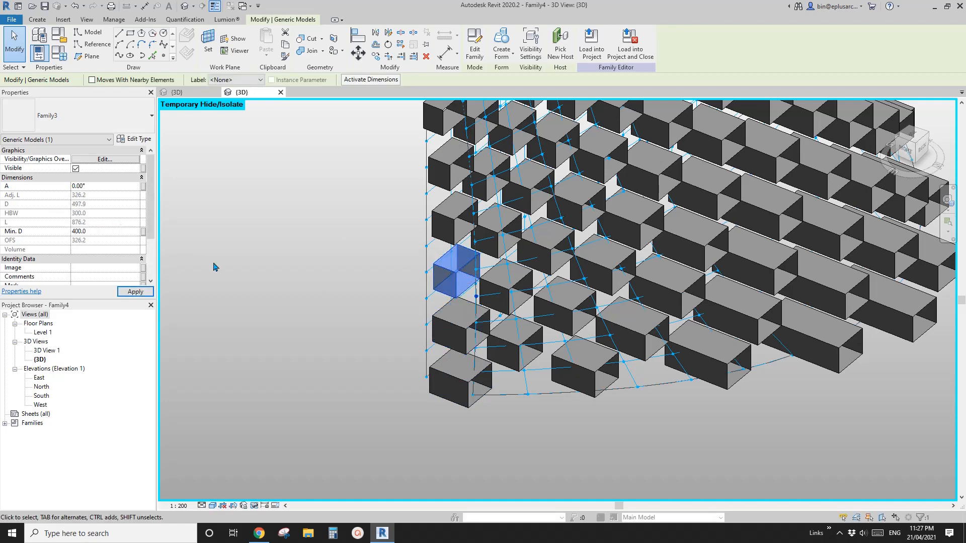
- Remove the repeater that controls the second column of boxes from the outer edge and clear the selection
{"action": "mouse_move", "coordinate": [461, 281]}
{"action": "middle_mouse_down", "text": "shift"}
{"action": "mouse_move", "coordinate": [531, 262]}
{"action": "mouse_move", "coordinate": [463, 293]}
{"action": "middle_mouse_up", "text": "shift"}
{"action": "left_click", "coordinate": [512, 277]}
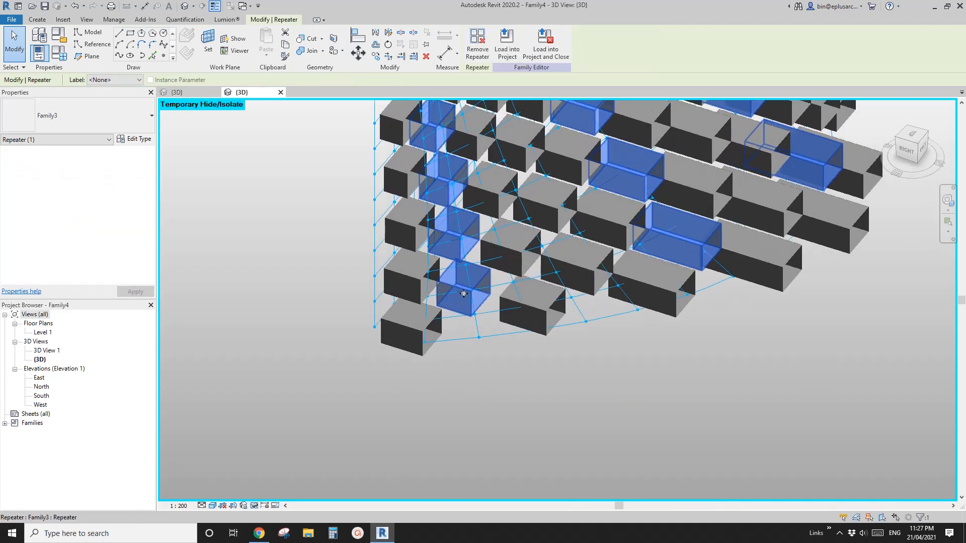
{"action": "left_click", "coordinate": [478, 48]}
{"action": "middle_click_drag", "start_coordinate": [481, 292], "coordinate": [505, 314], "text": "shift"}
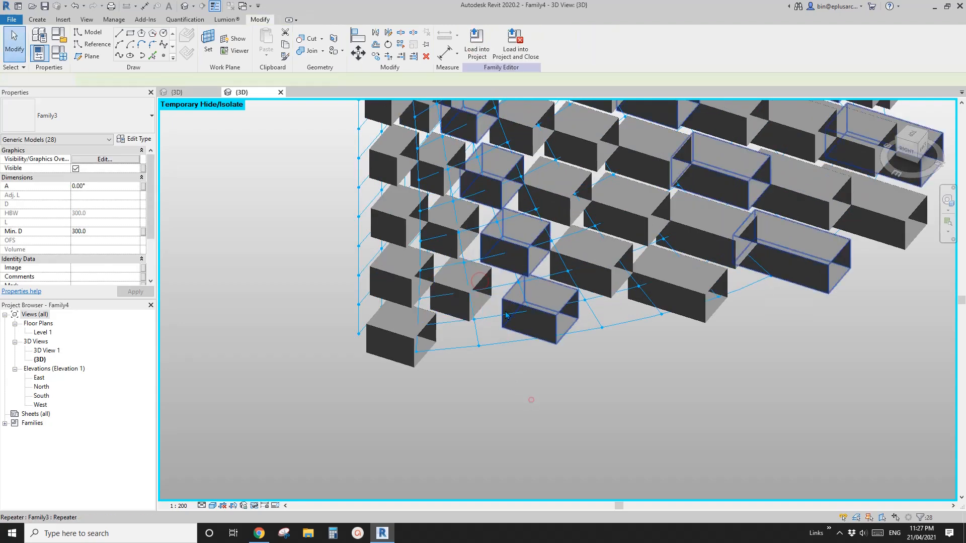
{"action": "left_click", "coordinate": [531, 399]}
- Set Min. D to 500 for the lowest box in the second column and adjust Min. D of the box directly above it
{"action": "left_click", "coordinate": [461, 290]}
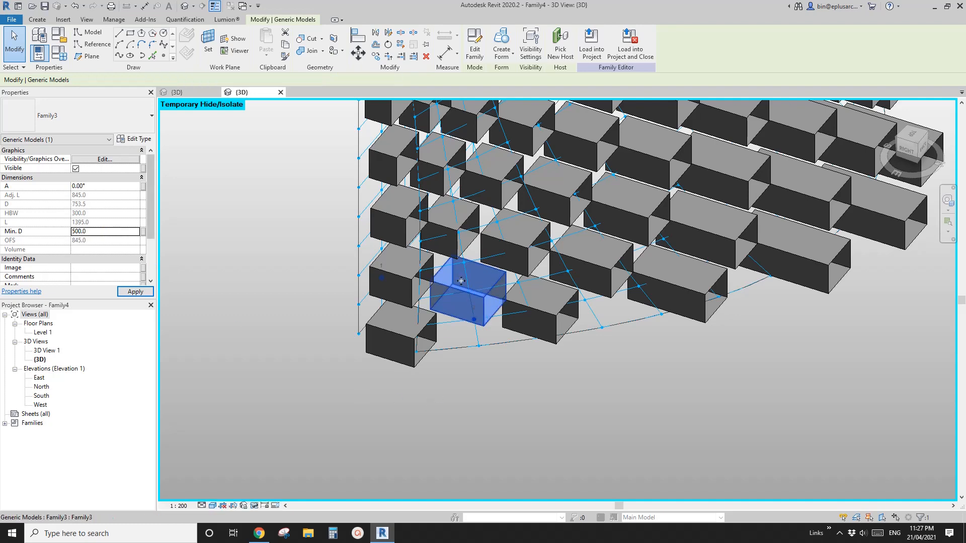
{"action": "left_click", "coordinate": [469, 223]}
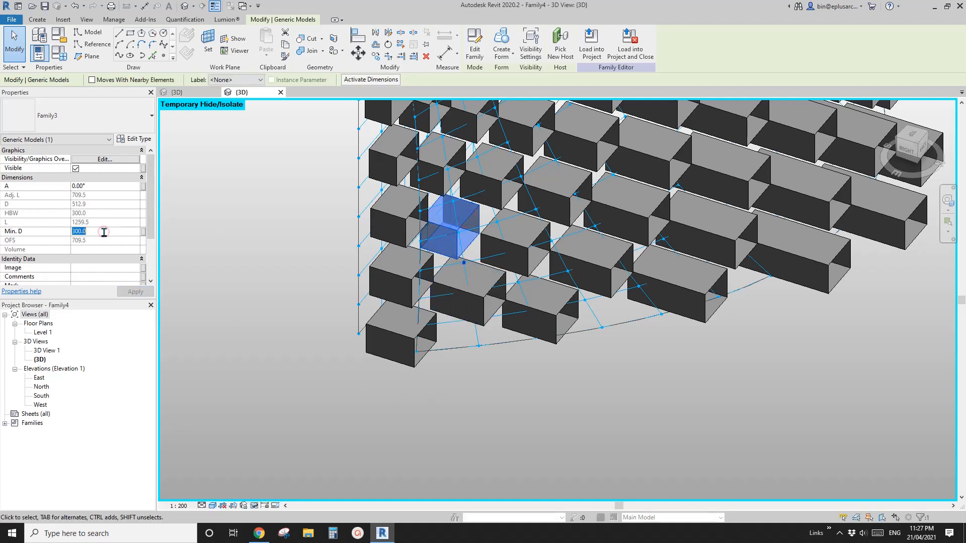
{"action": "left_click", "coordinate": [499, 426]}
- Reset the temporary isolation to bring back all hidden boxes and surfaces of the model
{"action": "middle_click_drag", "start_coordinate": [498, 425], "coordinate": [430, 347], "text": "shift"}
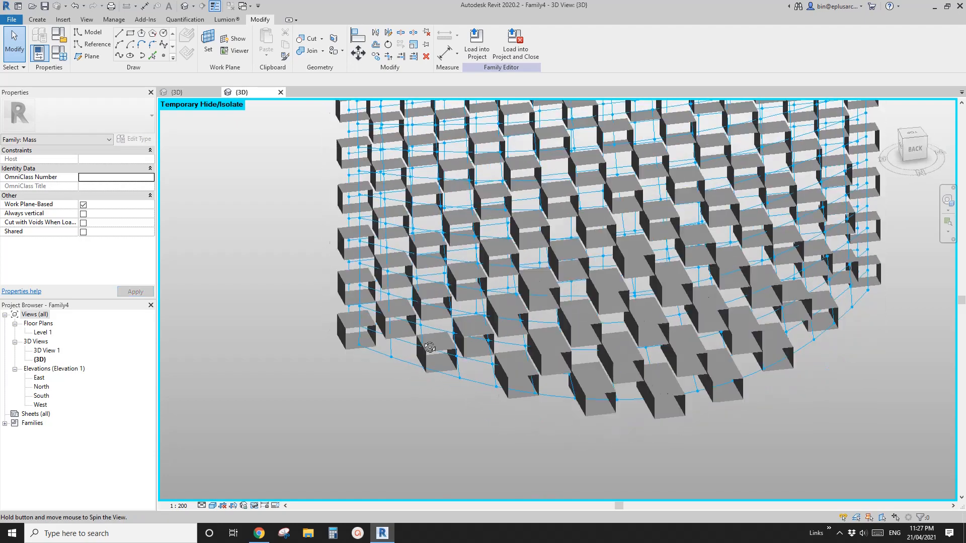
{"action": "scroll", "coordinate": [431, 347], "scroll_direction": "down", "scroll_amount": 4}
{"action": "middle_click_drag", "start_coordinate": [514, 383], "coordinate": [556, 367], "text": "shift"}
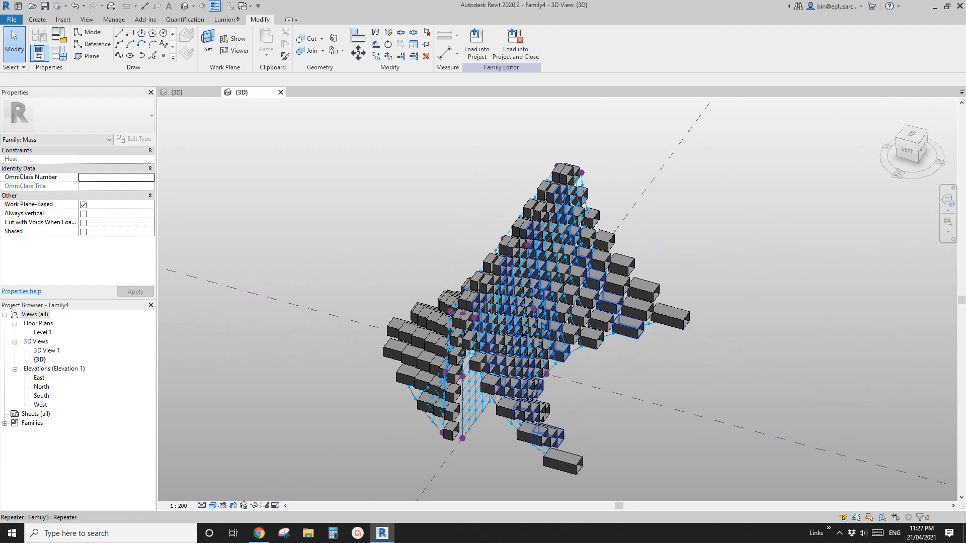
- Examine the complete staggered box arrangement from the front, above, the side and the front-left corner
{"action": "middle_click_drag", "start_coordinate": [542, 325], "coordinate": [413, 290], "text": "shift"}
{"action": "scroll", "coordinate": [392, 288], "scroll_direction": "up", "scroll_amount": 5}
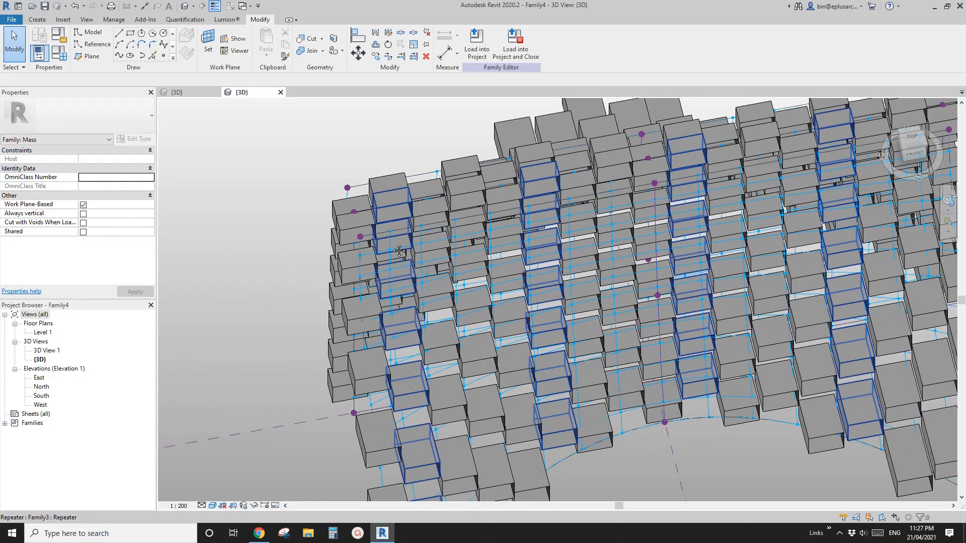
{"action": "middle_click_drag", "start_coordinate": [403, 252], "coordinate": [382, 168], "text": "shift"}
{"action": "scroll", "coordinate": [428, 216], "scroll_direction": "down", "scroll_amount": 1}
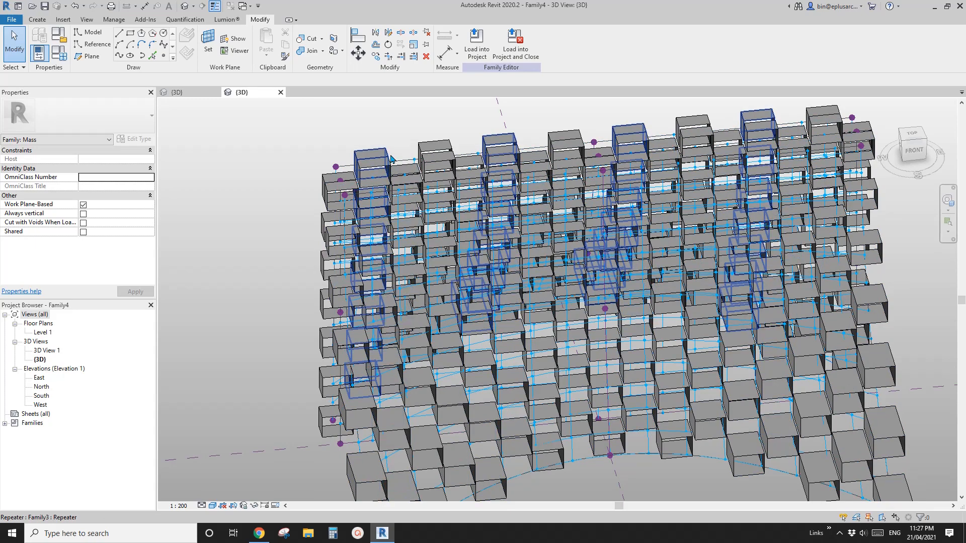
{"action": "scroll", "coordinate": [392, 171], "scroll_direction": "down", "scroll_amount": 4}
{"action": "middle_click_drag", "start_coordinate": [475, 253], "coordinate": [626, 244], "text": "shift"}
{"action": "middle_click_drag", "start_coordinate": [570, 346], "coordinate": [622, 238], "text": "shift"}
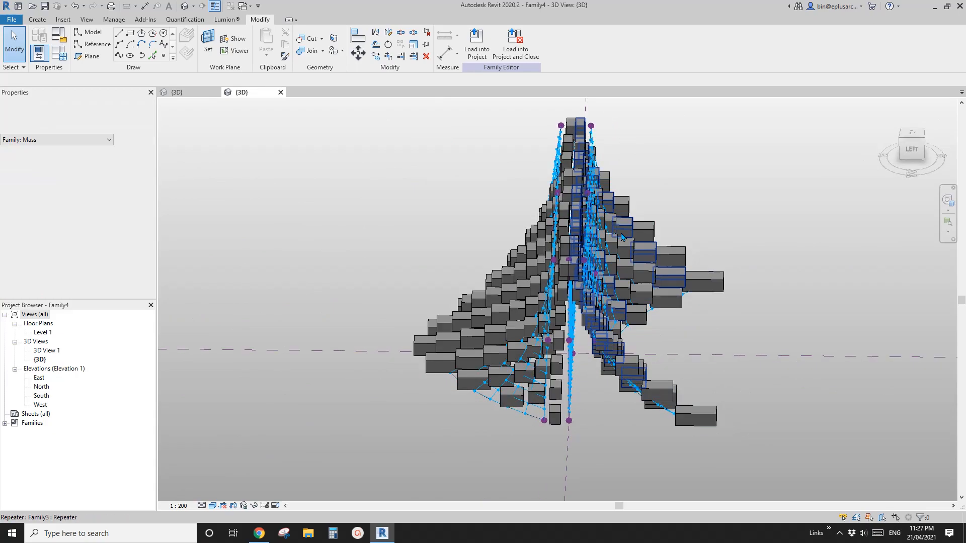
{"action": "middle_click_drag", "start_coordinate": [612, 297], "coordinate": [471, 246], "text": "shift"}
{"action": "middle_click_drag", "start_coordinate": [771, 252], "coordinate": [651, 369], "text": "shift"}
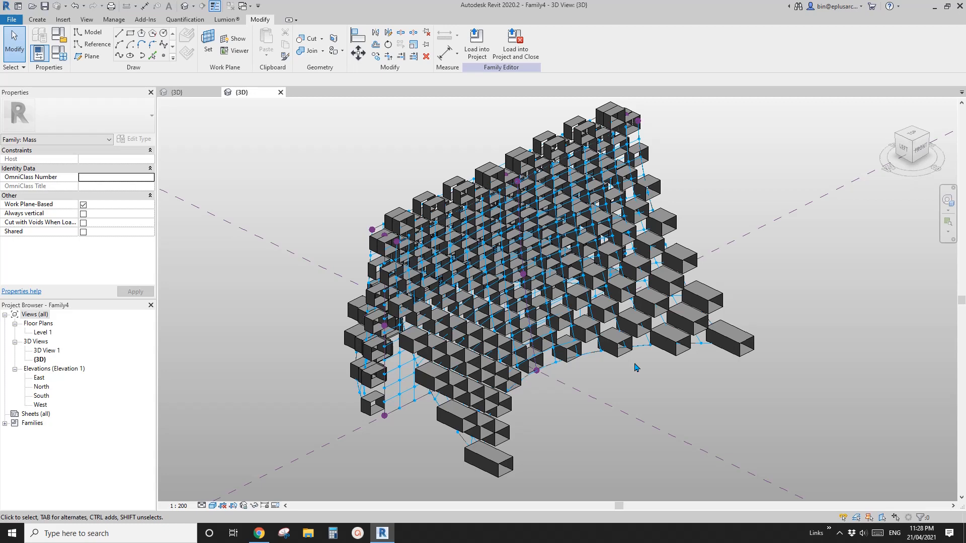
{"action": "middle_click_drag", "start_coordinate": [635, 368], "coordinate": [630, 376]}
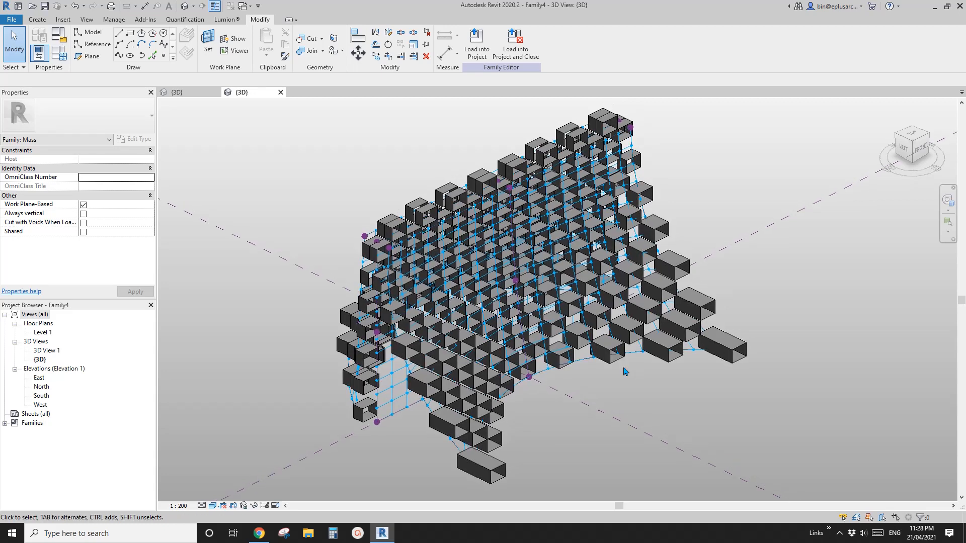